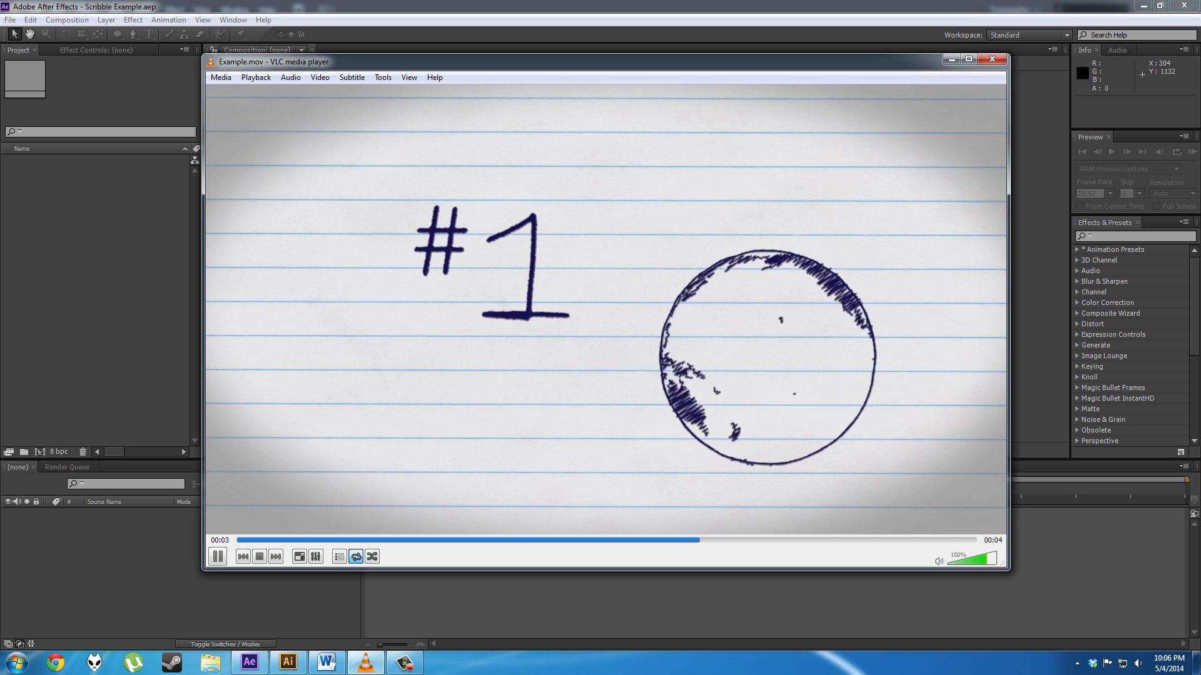
Step: Pause and minimise the example video, and create a new 1920 × 1080 composition at 29.97 fps lasting 8 seconds
key("space")
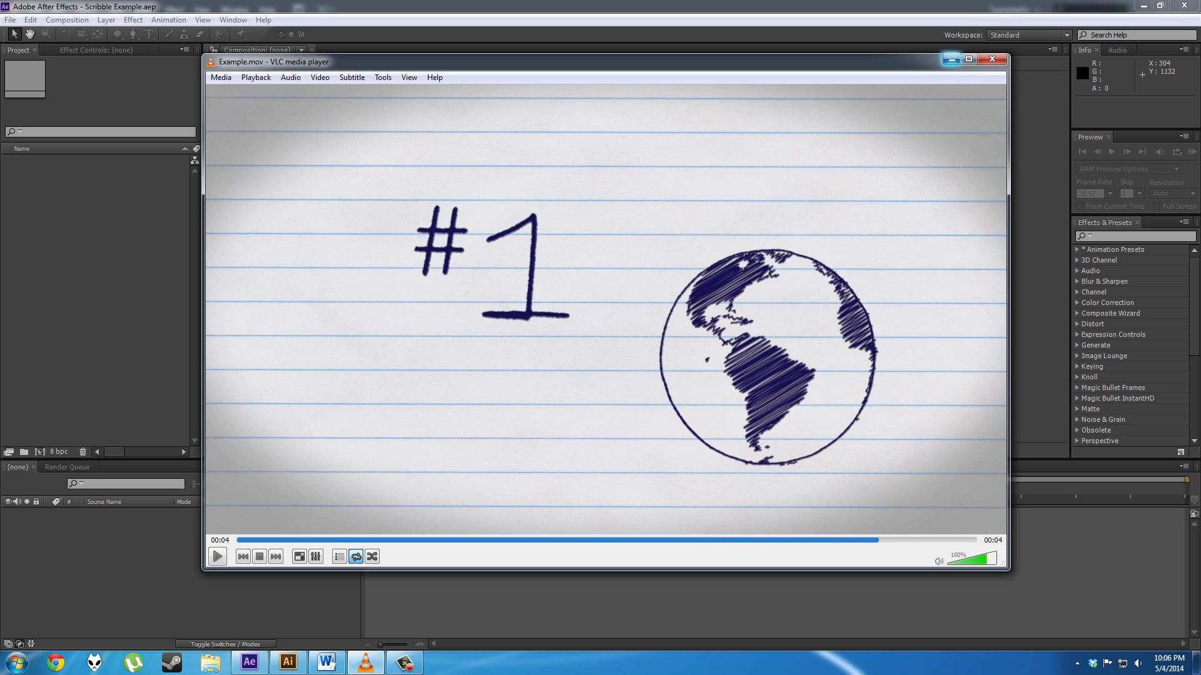
left_click(951, 60)
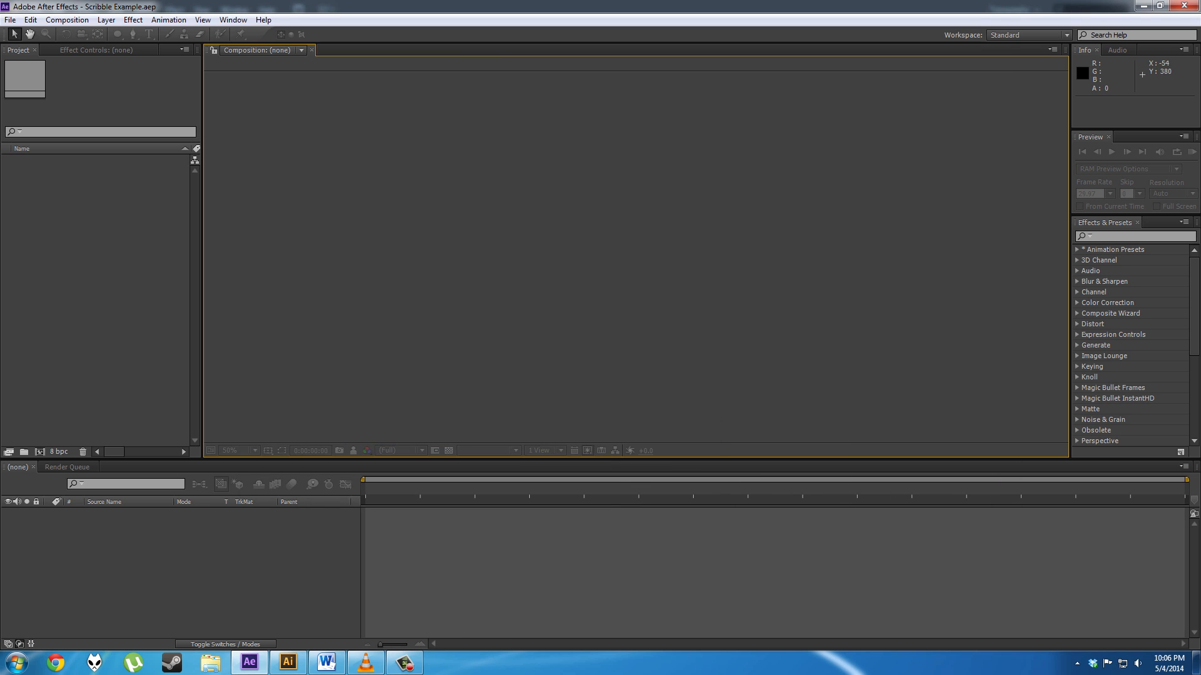
key("ctrl+n")
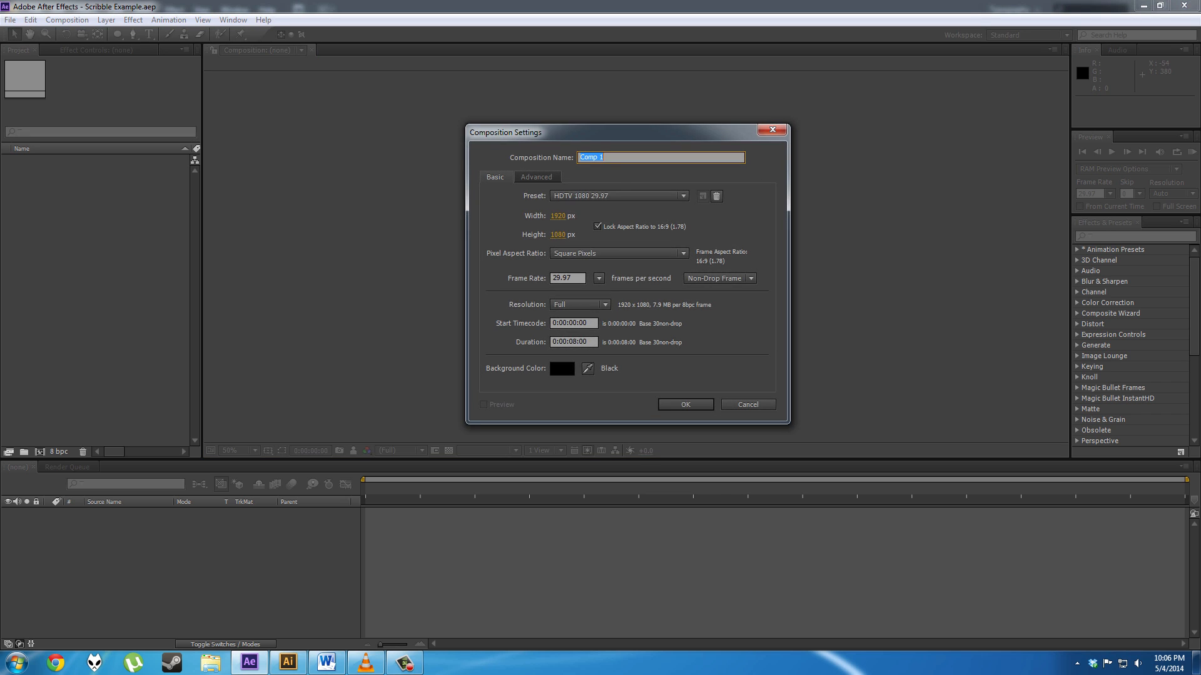
key("Escape")
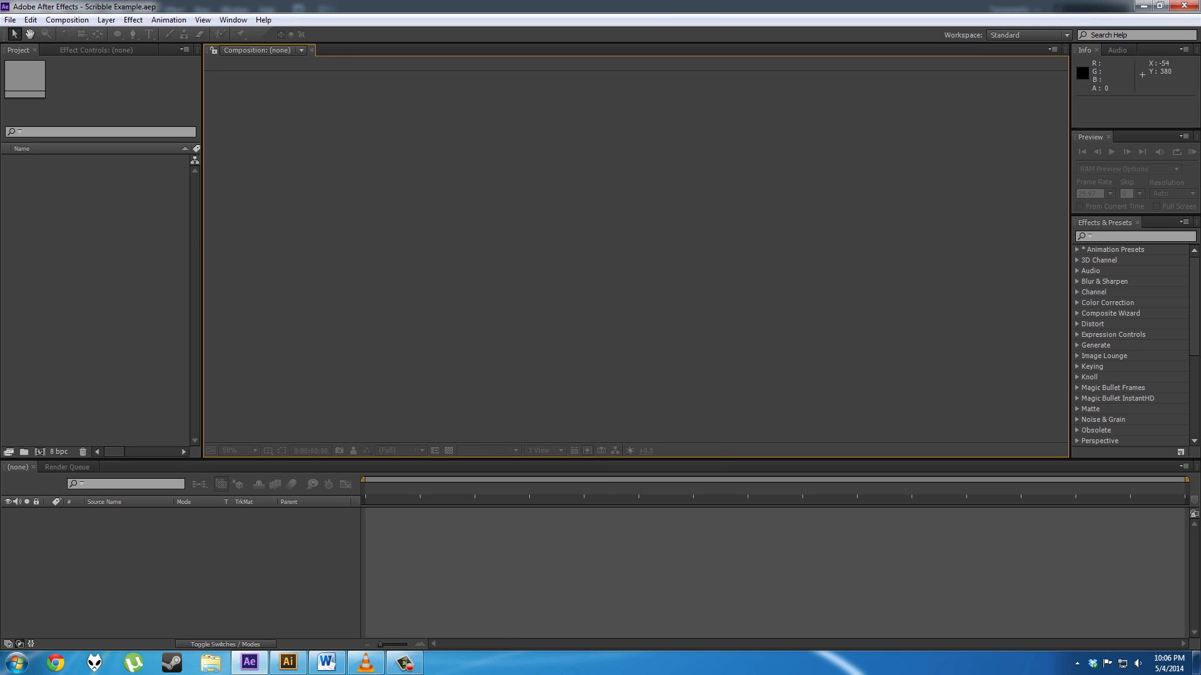
key("ctrl+n")
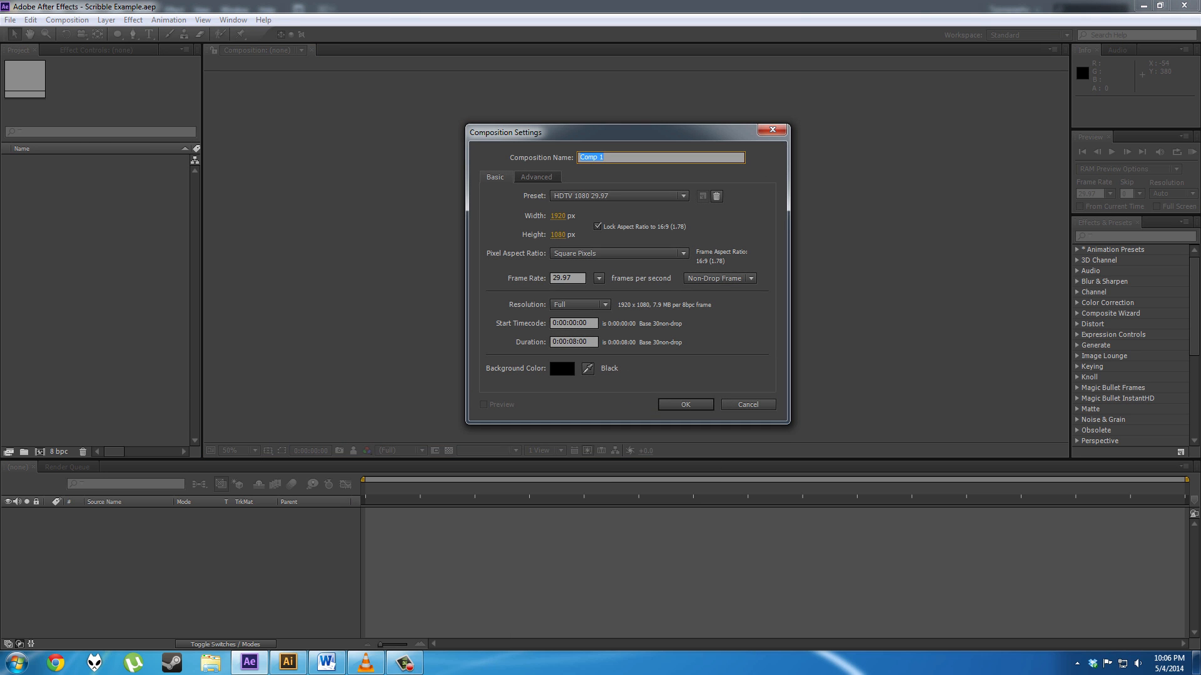
left_click(575, 342)
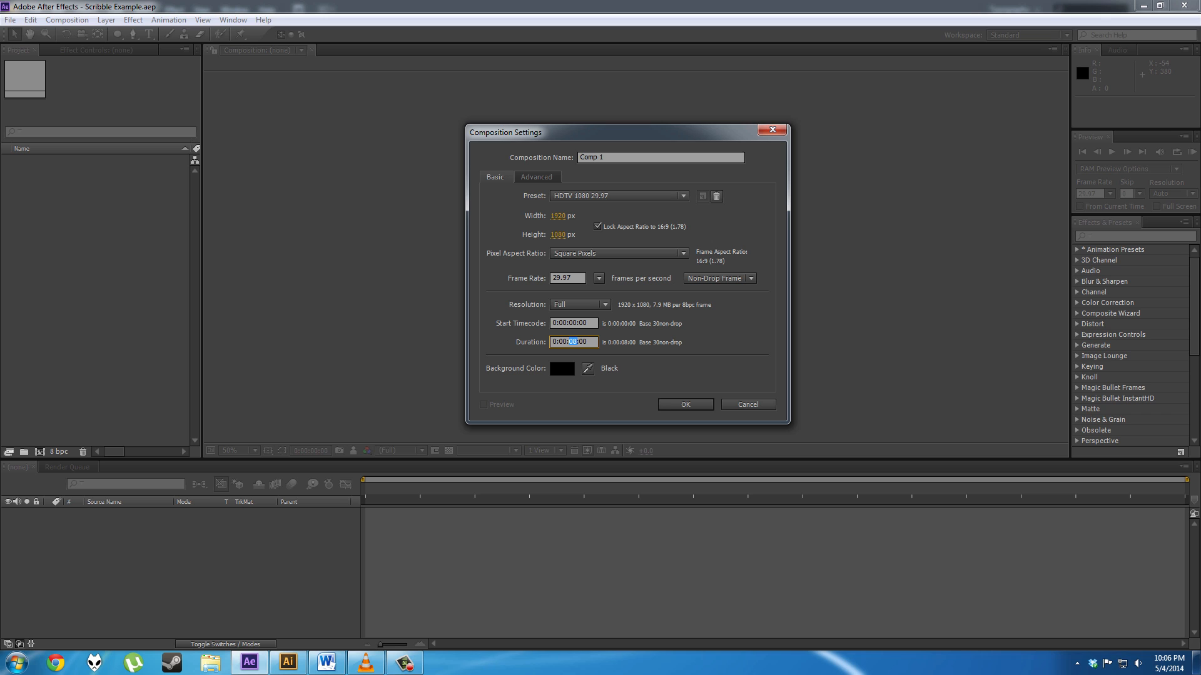
left_click(688, 405)
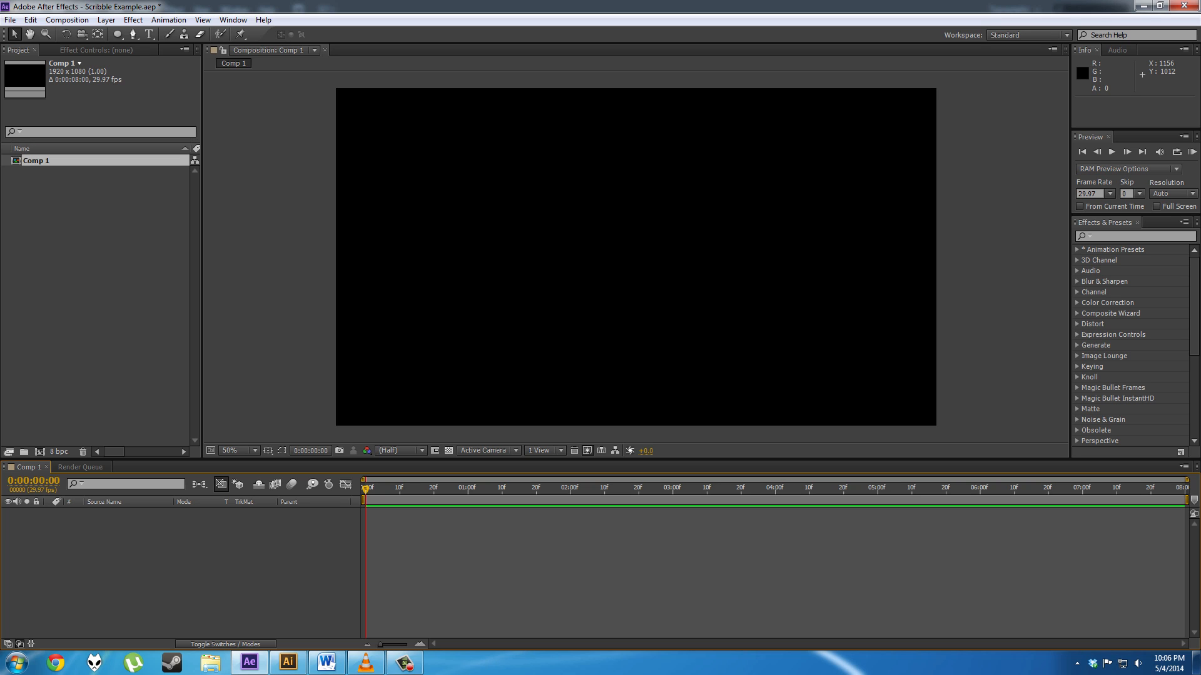
Step: Import BlueLinedPaperBackground.jpg and add it to Comp 1 as a layer
key("ctrl+i")
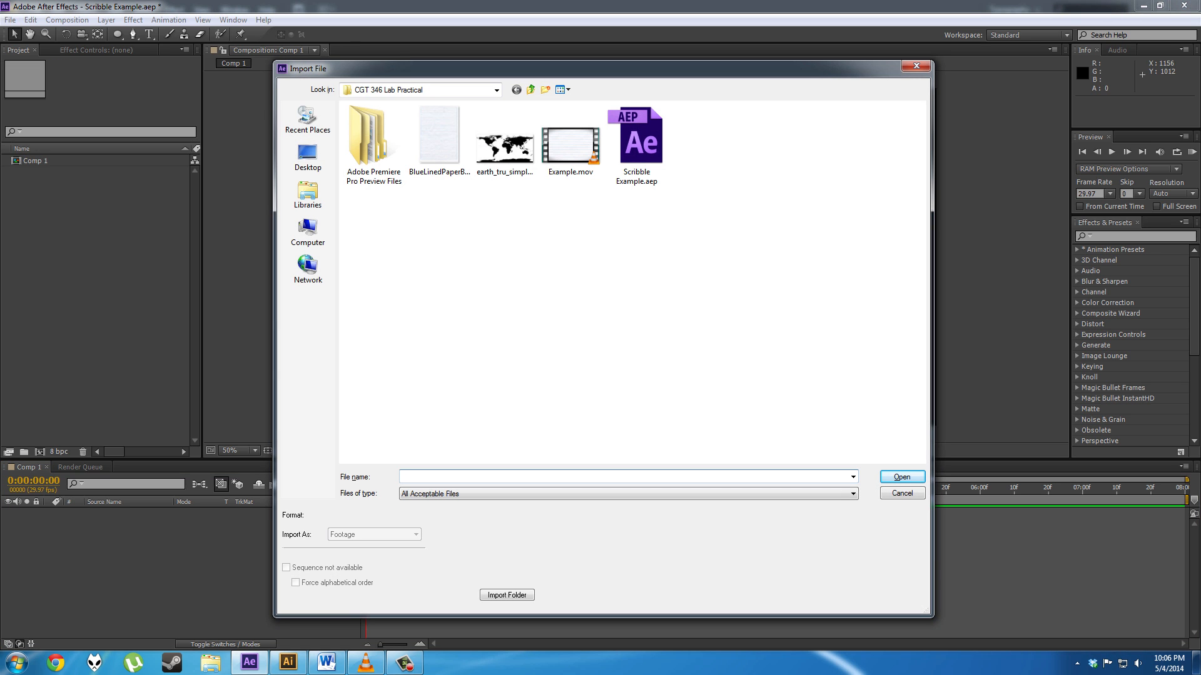
left_click(440, 139)
left_click(901, 477)
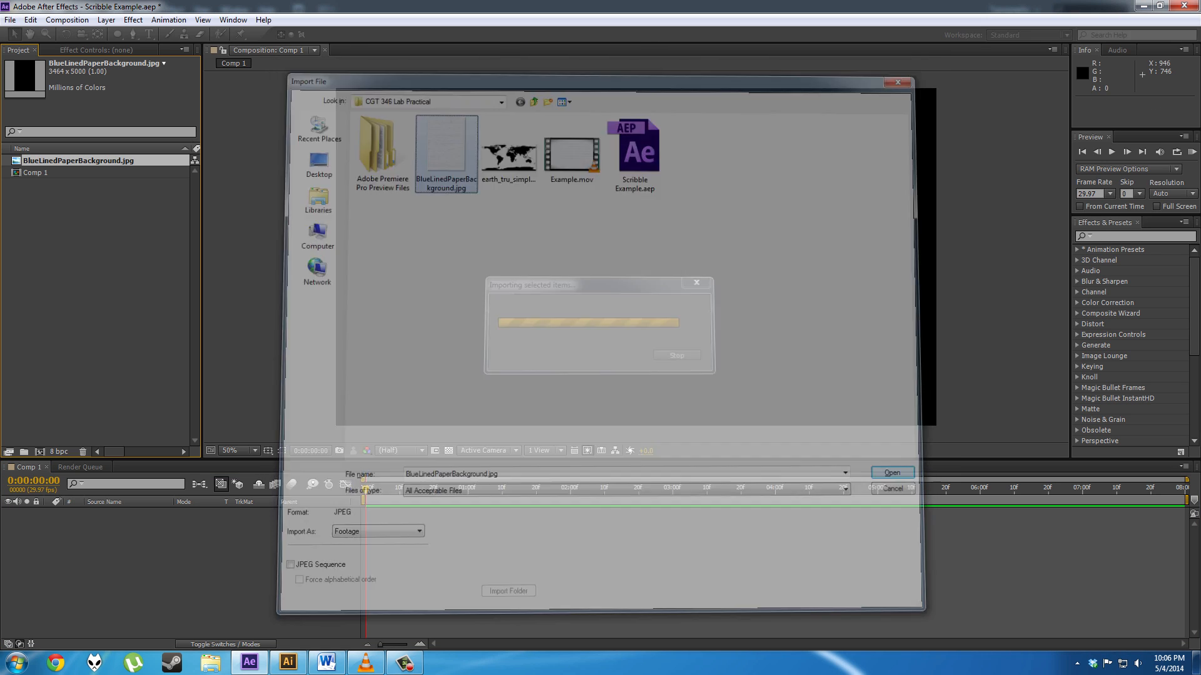
left_click_drag(78, 161, 203, 541)
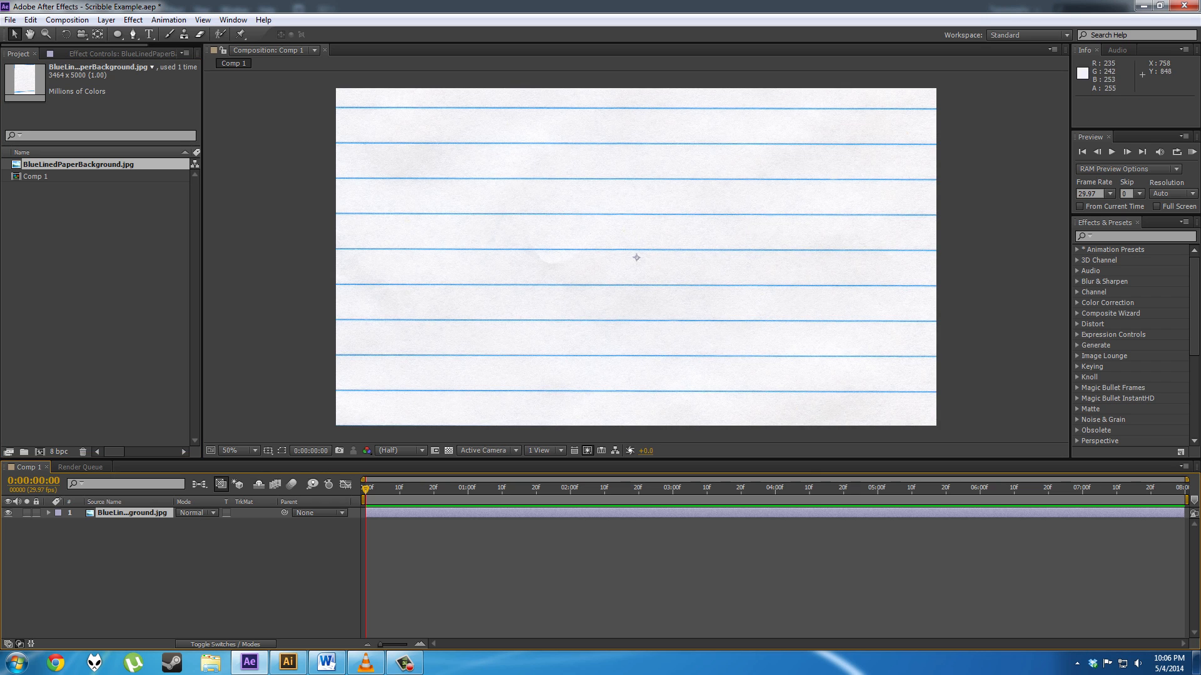
Step: Shift the lined paper layer slightly downward in the frame and lock it
left_click_drag(637, 257, 637, 265)
key("ctrl+l")
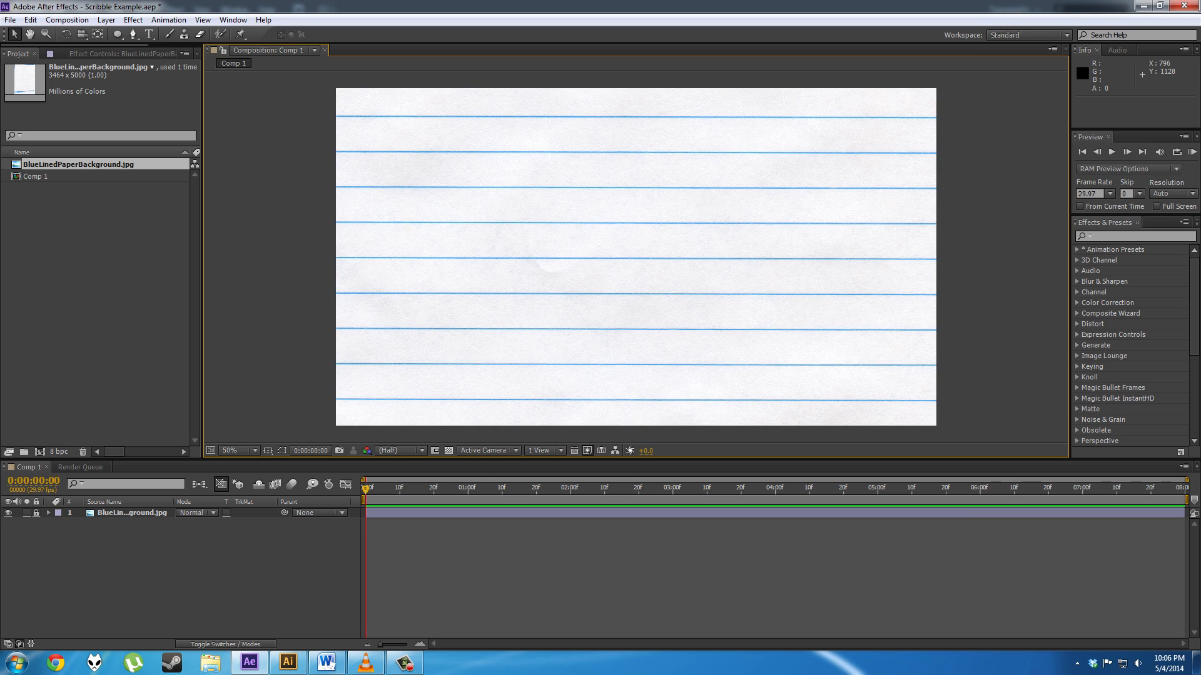
Step: Switch to Illustrator and create a new 1280 × 800 px document
mouse_move(326, 661)
mouse_move(366, 662)
left_click(288, 662)
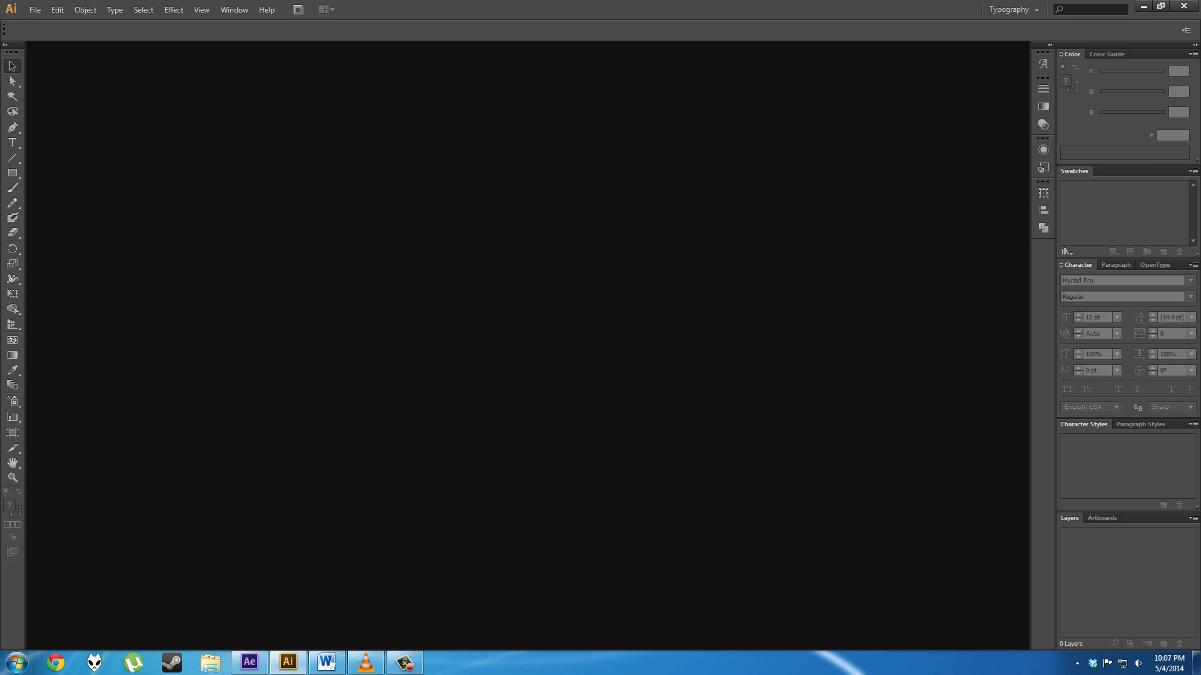
key("ctrl+n")
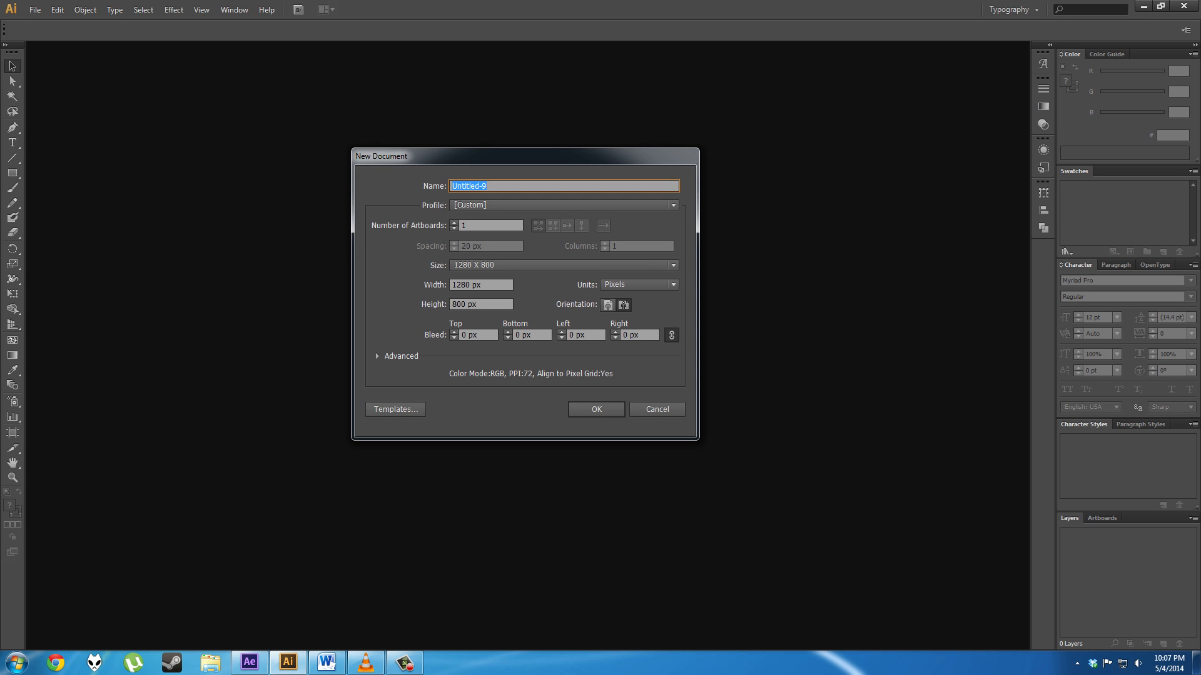
mouse_move(250, 662)
key("Return")
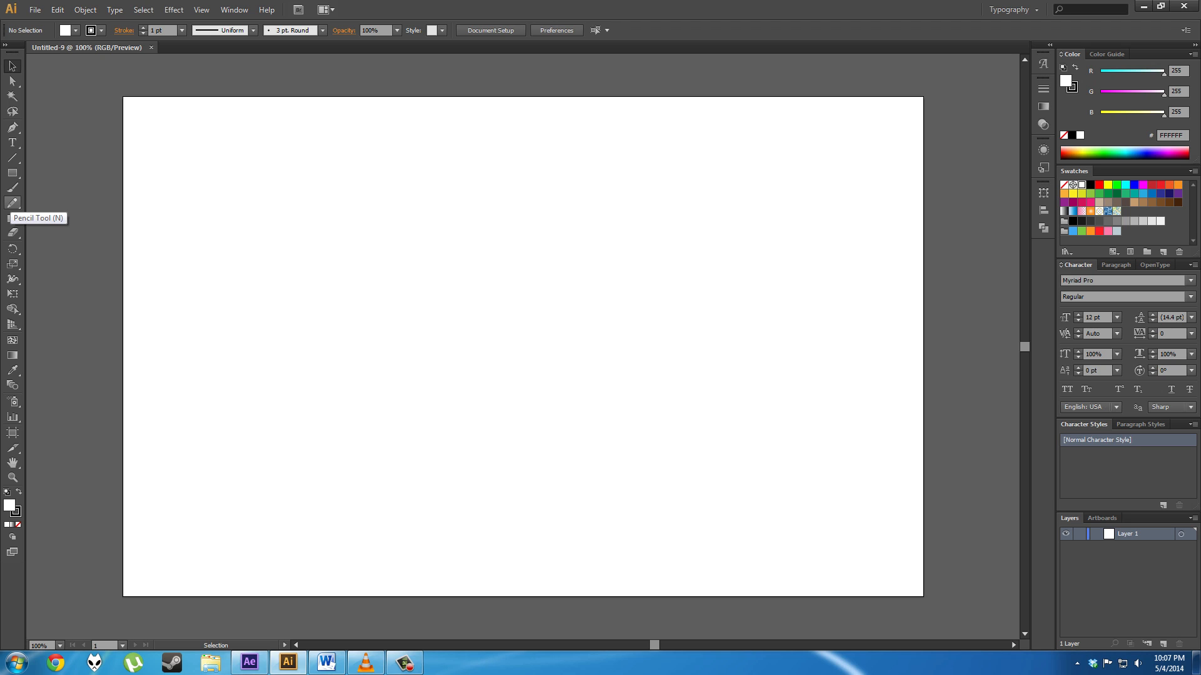
Step: Check the example video and draw the letter E's stem with the Pencil tool, a vertical stroke about 170 px tall
left_click(12, 202)
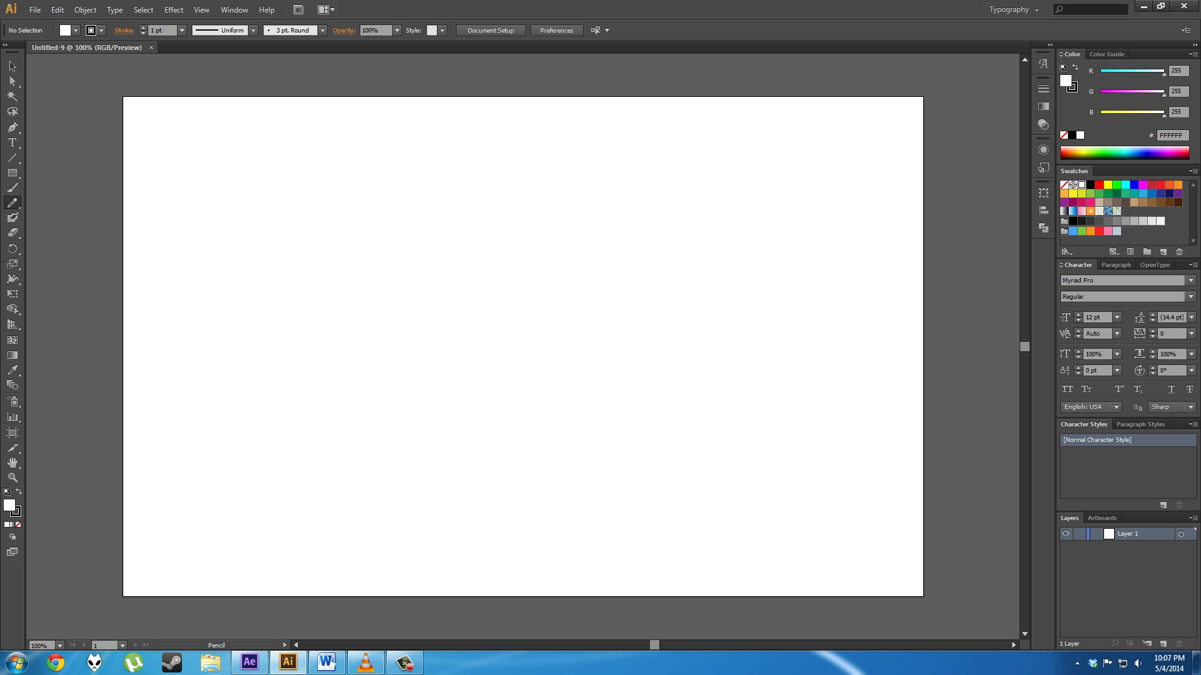
left_click(371, 666)
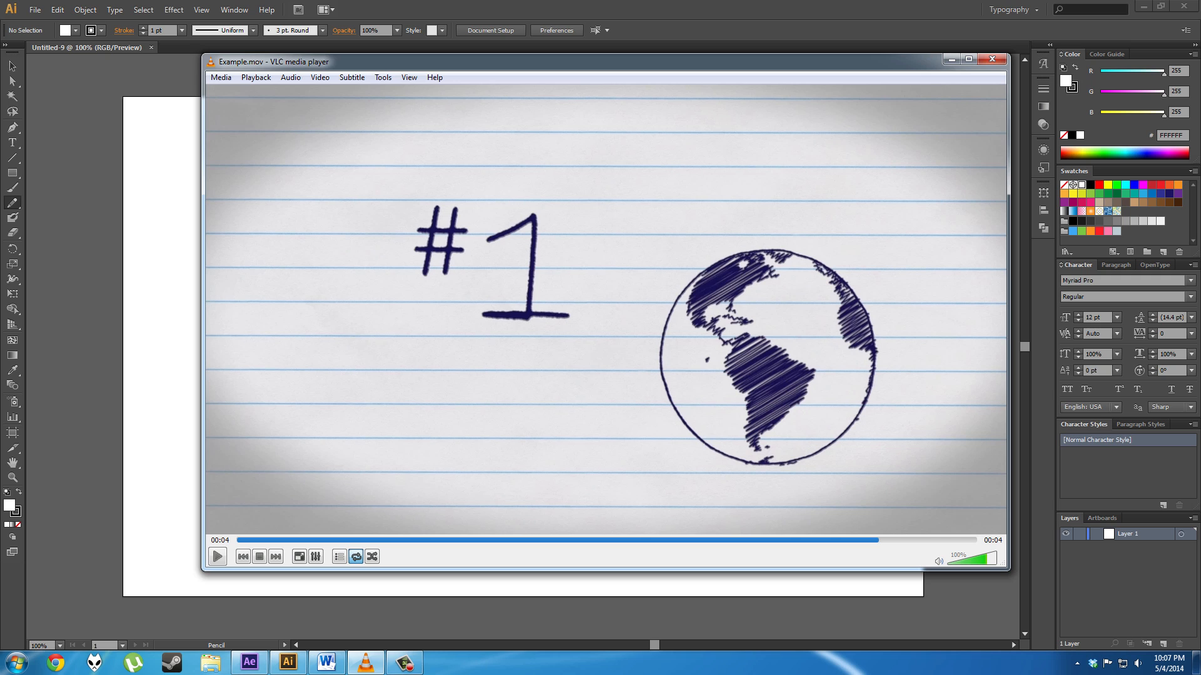
left_click(952, 59)
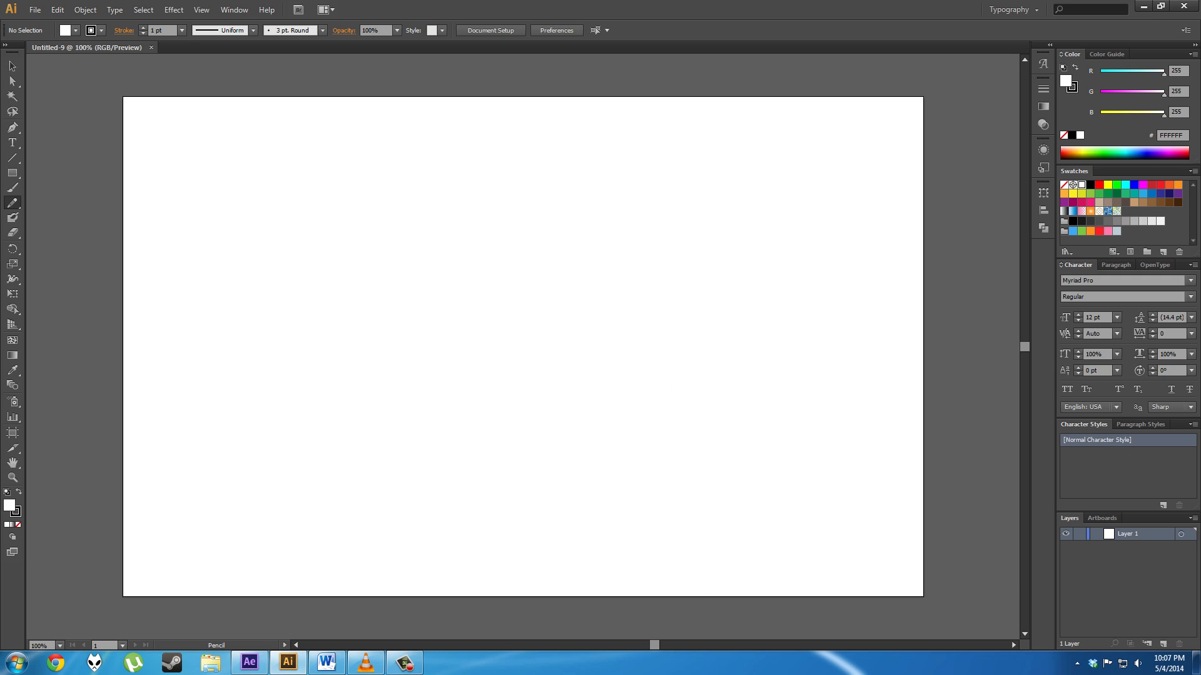
left_click_drag(324, 165, 322, 273)
key("ctrl+z")
left_click_drag(323, 165, 321, 272)
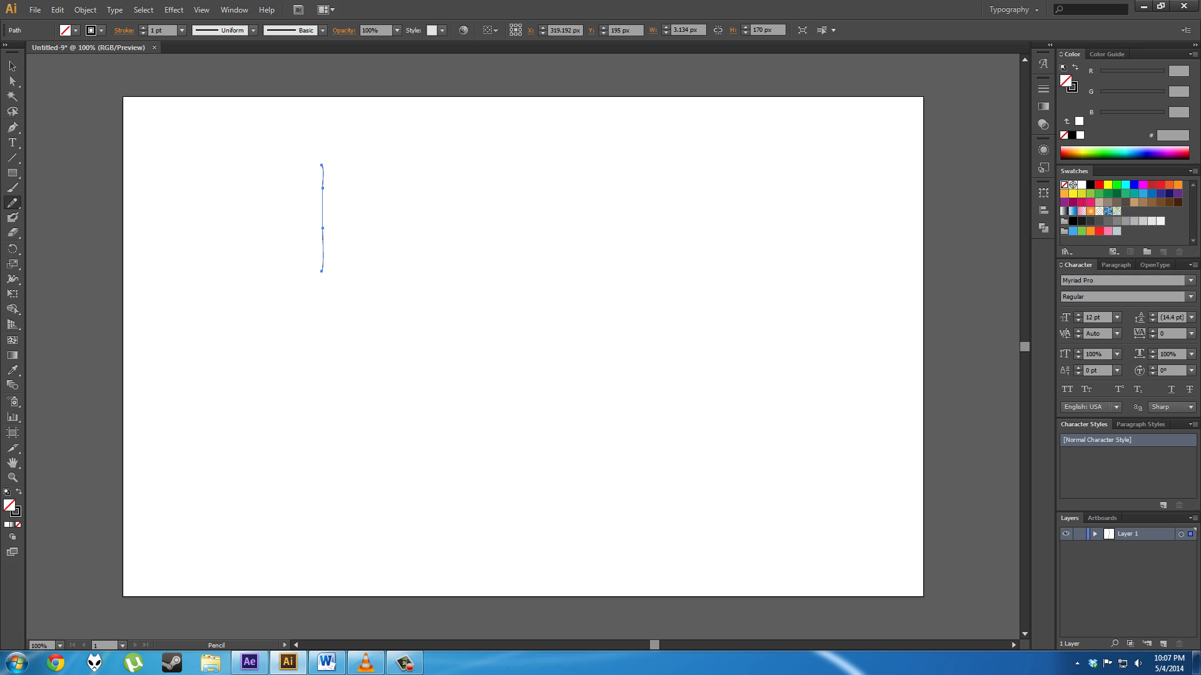
left_click_drag(345, 274, 384, 274)
key("ctrl+z")
key("ctrl+shift+z")
key("ctrl+z")
key("ctrl+shift+z")
key("ctrl+z")
key("ctrl+shift+z")
key("ctrl+z")
left_click_drag(326, 273, 395, 268)
key("ctrl+z")
Step: Deselect the stem and draw the E's bottom, middle and upper horizontal strokes with the Pencil tool, each about 79 px long
key("v")
key("n")
key("v")
key("ctrl+shift+a")
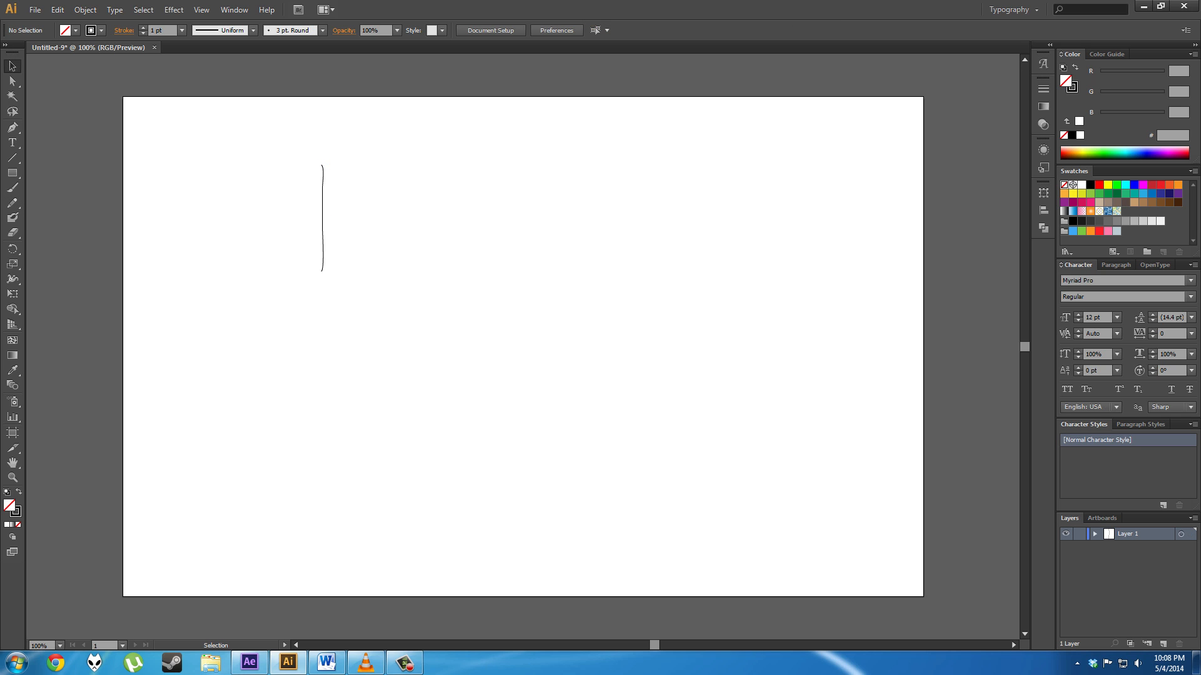
key("n")
left_click_drag(359, 272, 370, 271)
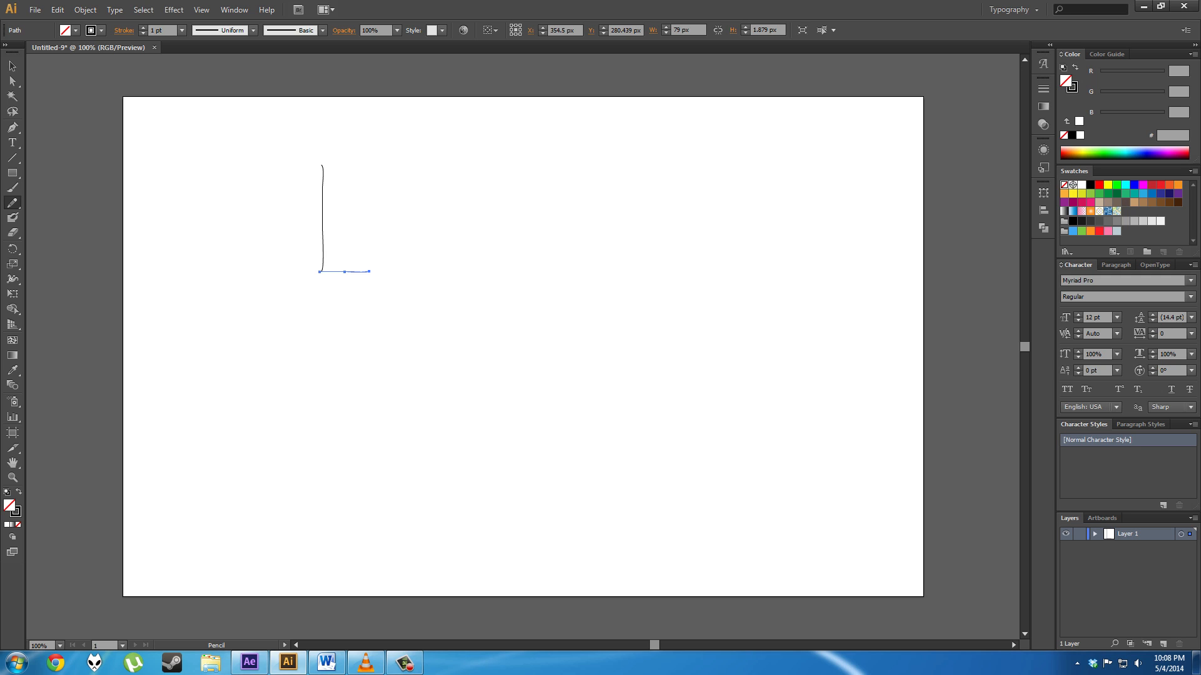
left_click_drag(322, 223, 369, 224)
left_click_drag(320, 165, 368, 168)
Step: Handwrite "arth is" with the Pencil tool after the E to complete the line "Earth is"
mouse_move(399, 232)
left_mouse_down()
mouse_move(443, 266)
mouse_move(452, 229)
mouse_move(502, 227)
left_mouse_up()
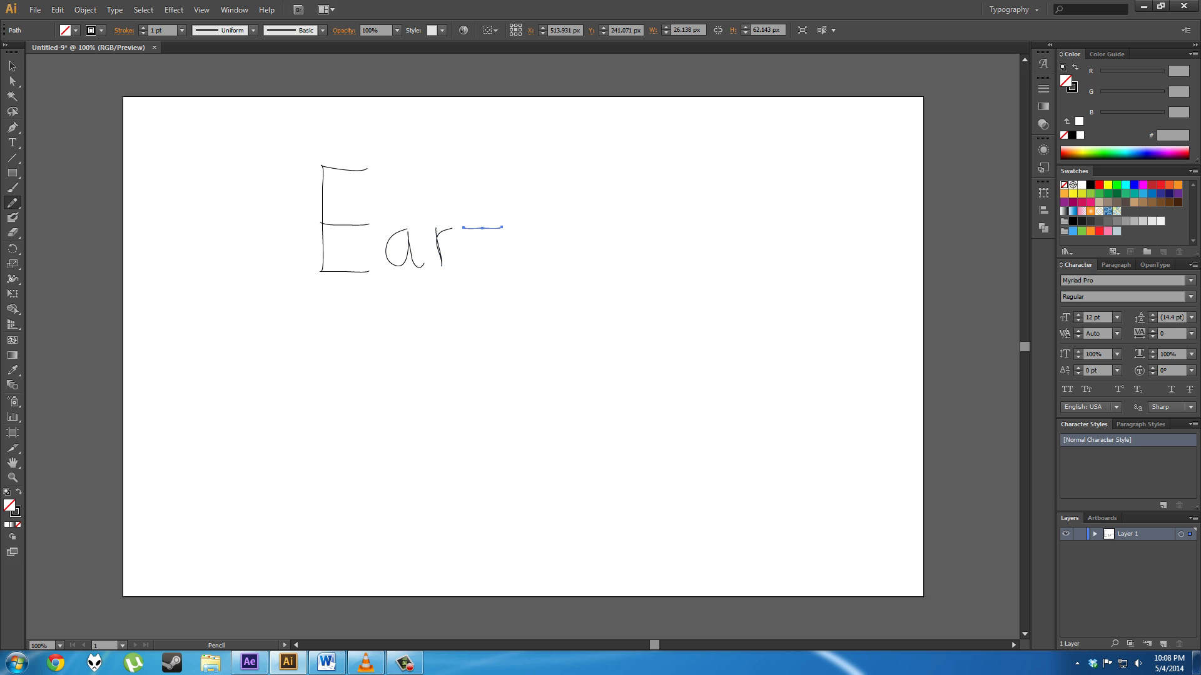
left_click_drag(477, 160, 493, 262)
mouse_move(521, 161)
left_mouse_down()
mouse_move(522, 264)
mouse_move(536, 232)
mouse_move(547, 261)
left_mouse_up()
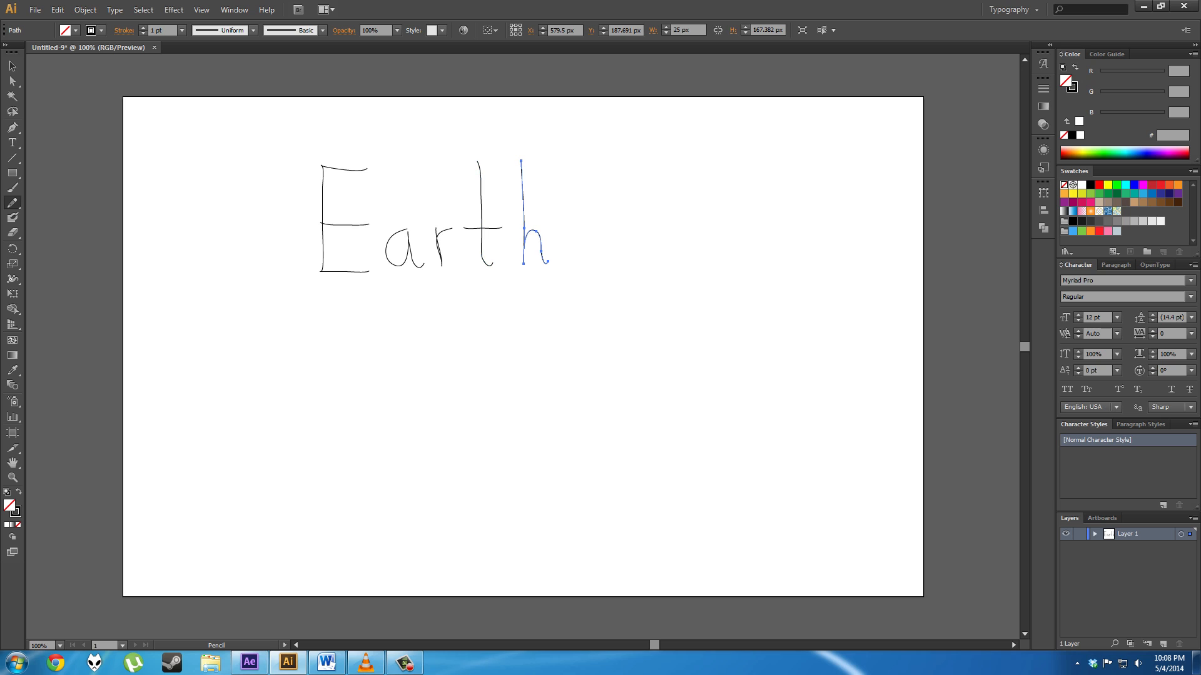
left_click_drag(604, 229, 610, 263)
left_click_drag(598, 164, 599, 158)
left_click_drag(650, 229, 635, 265)
Step: Handwrite "#1" with the Pencil tool beneath "Earth is", redoing the hash strokes as needed, and deselect everything
mouse_move(411, 289)
left_mouse_down()
mouse_move(394, 348)
mouse_move(420, 351)
left_mouse_up()
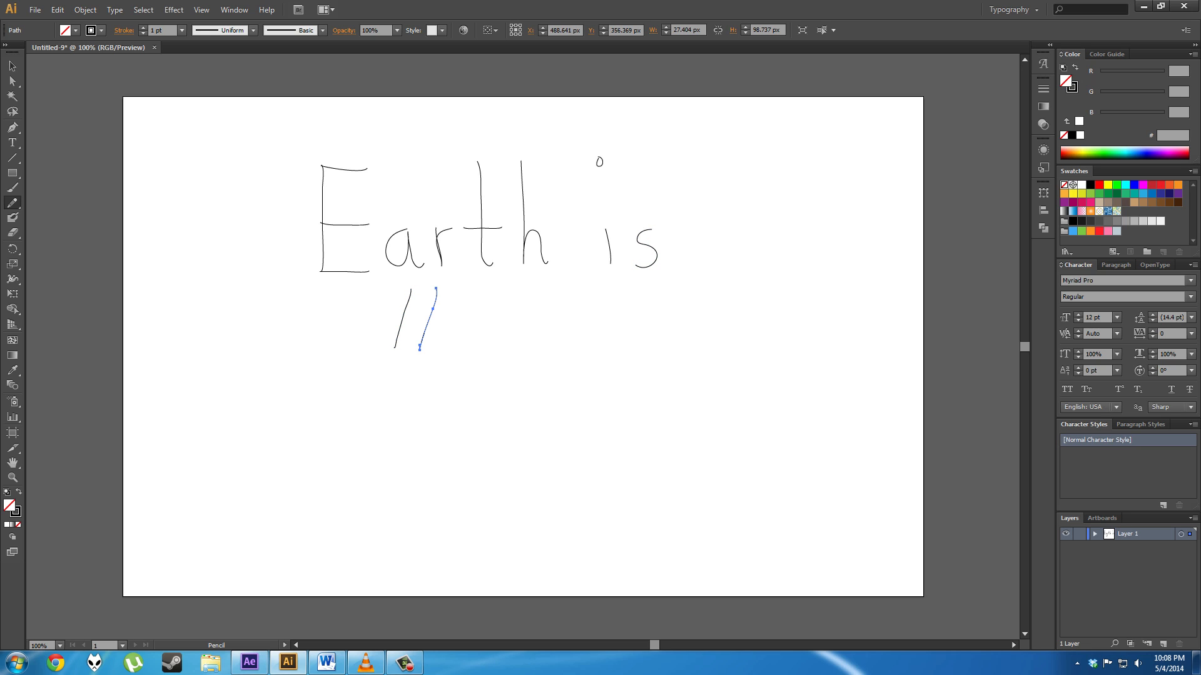
left_click_drag(394, 313, 449, 310)
key("ctrl+z")
key("ctrl+z")
key("ctrl+z")
key("ctrl+shift+z")
mouse_move(420, 351)
left_mouse_down()
mouse_move(396, 312)
mouse_move(412, 330)
mouse_move(467, 322)
mouse_move(508, 288)
mouse_move(507, 392)
mouse_move(494, 397)
mouse_move(541, 397)
left_mouse_up()
key("ctrl+shift+a")
key("v")
key("ctrl+shift+a")
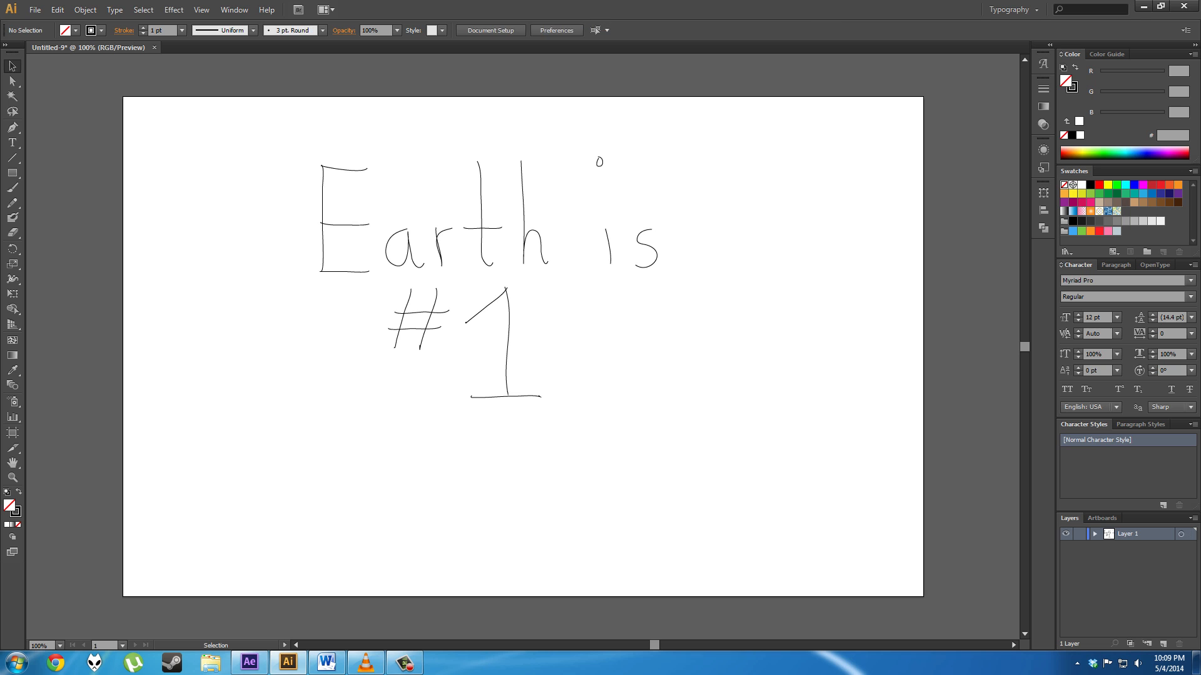
Step: Select all the handwritten strokes, enlarge them to about 884 × 631 px and centre them on the artboard
left_click_drag(272, 123, 725, 425)
left_click_drag(506, 346, 558, 417)
left_click_drag(709, 230, 817, 152)
left_click_drag(571, 488, 562, 485)
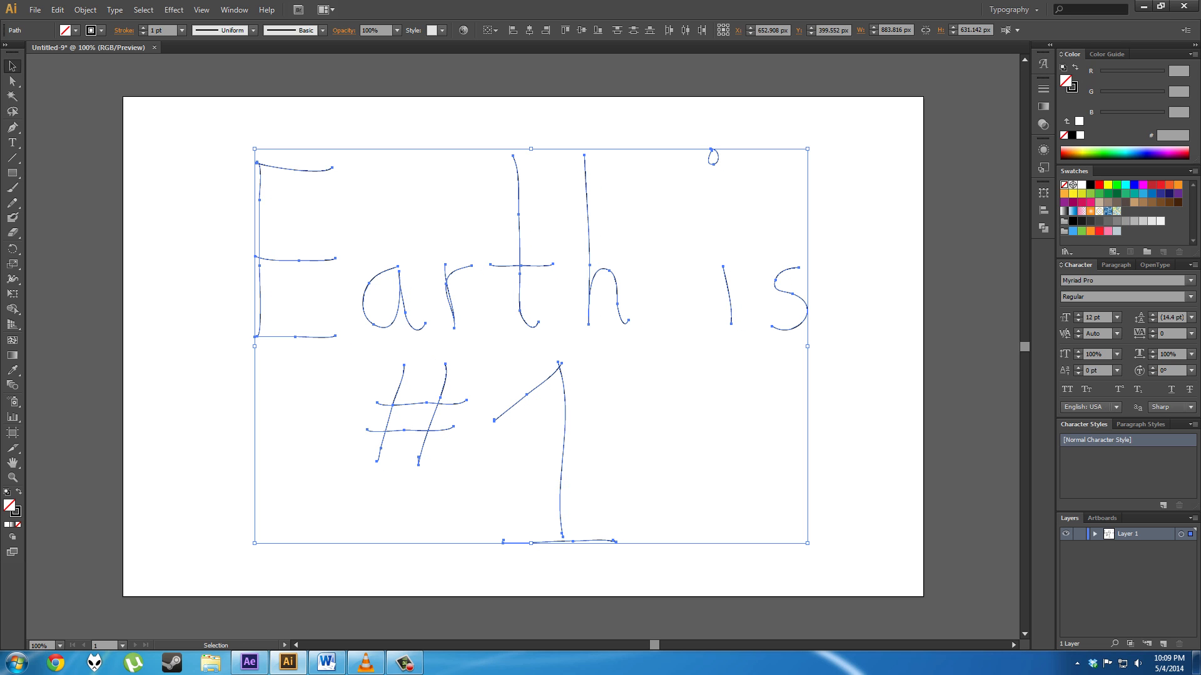
left_click(669, 475)
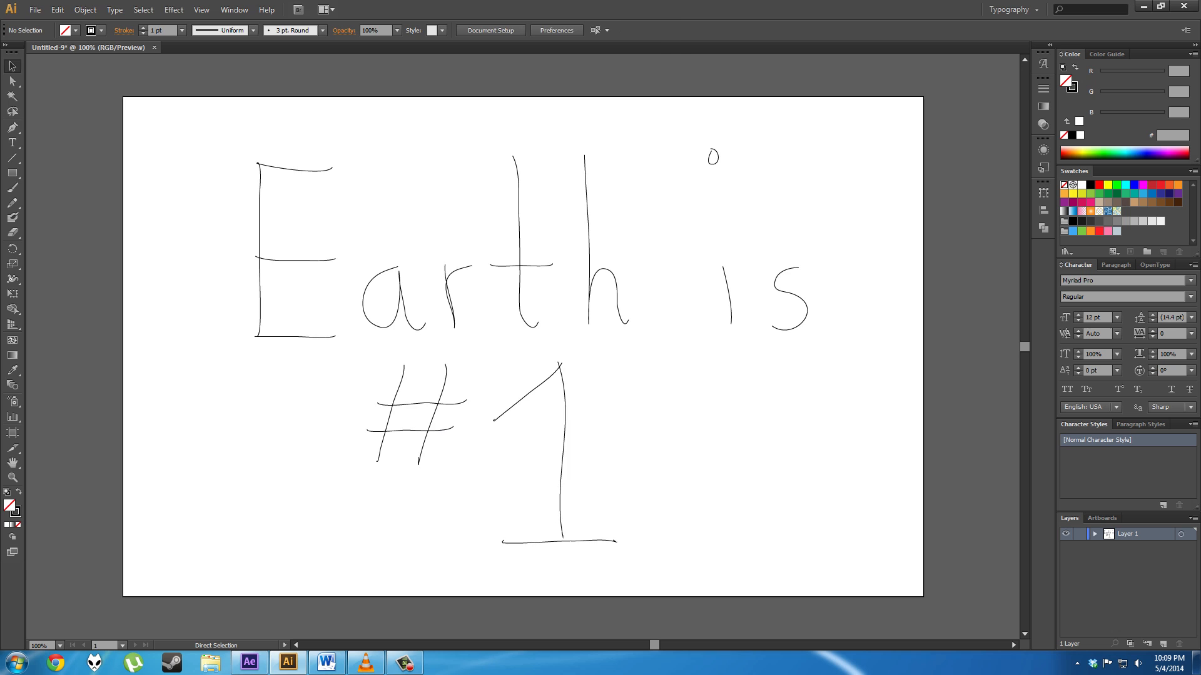
Step: Save the lettering document as Text.ai with the default Illustrator options
key("ctrl+s")
type("Test")
key("Return")
key("Return")
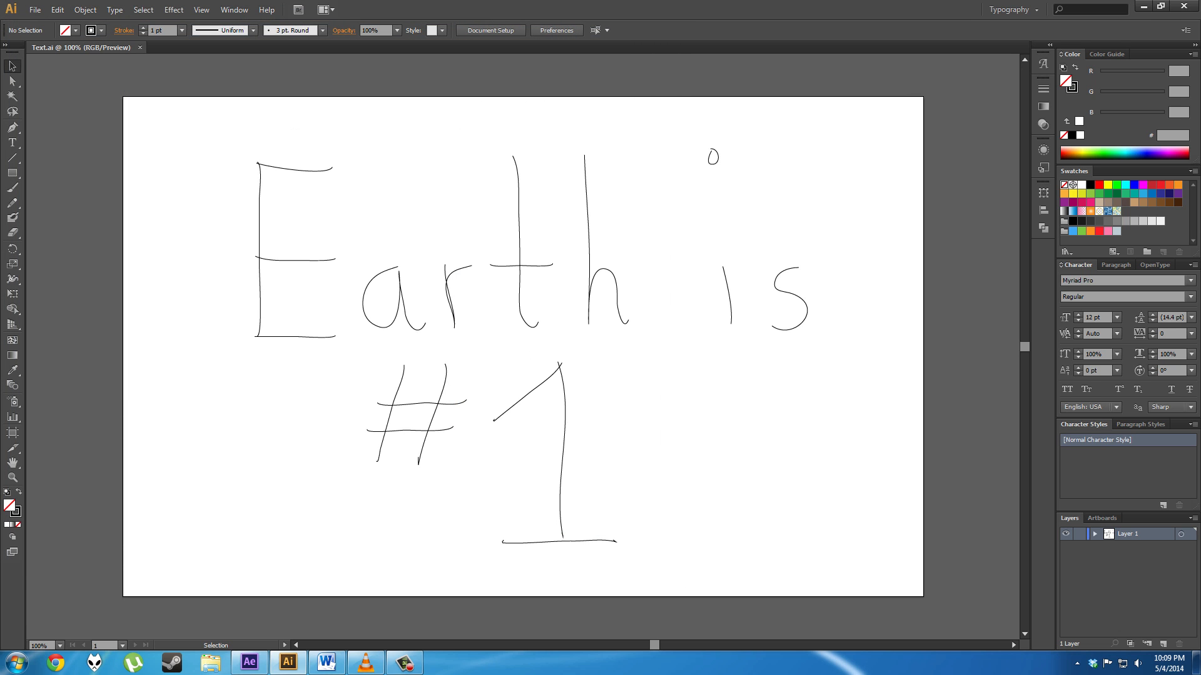
Step: Switch to After Effects and import Text.ai as Footage
left_click(250, 662)
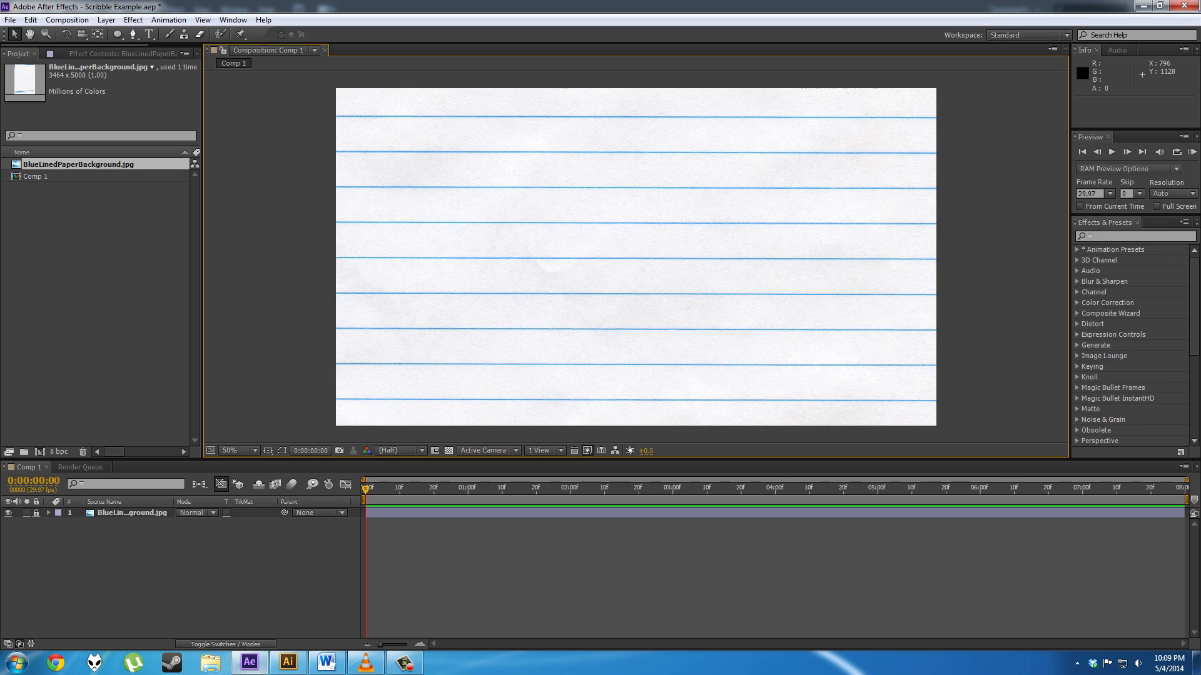
double_click(96, 282)
left_click(702, 141)
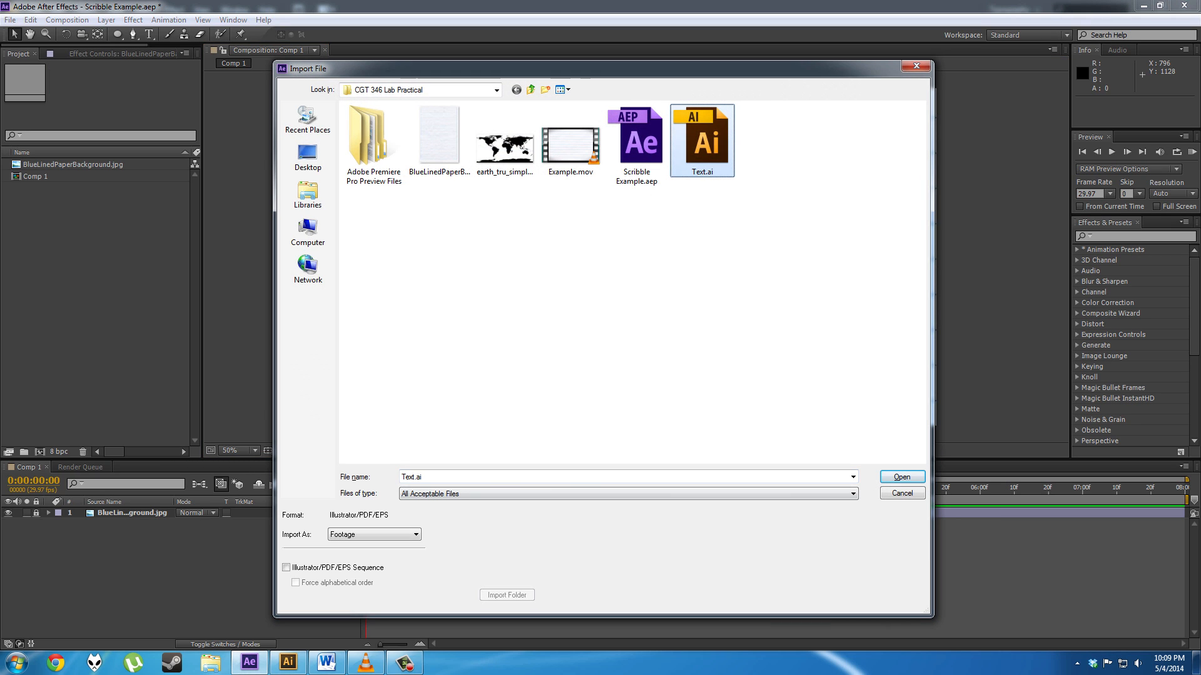
left_click(374, 535)
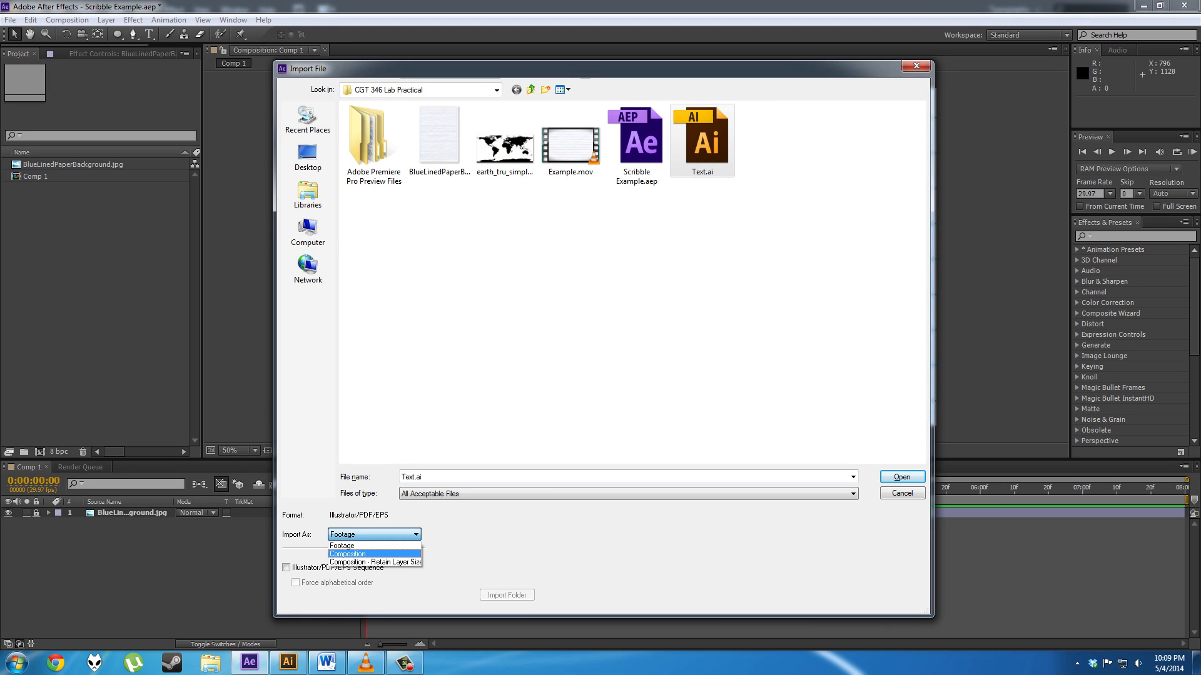
left_click(348, 554)
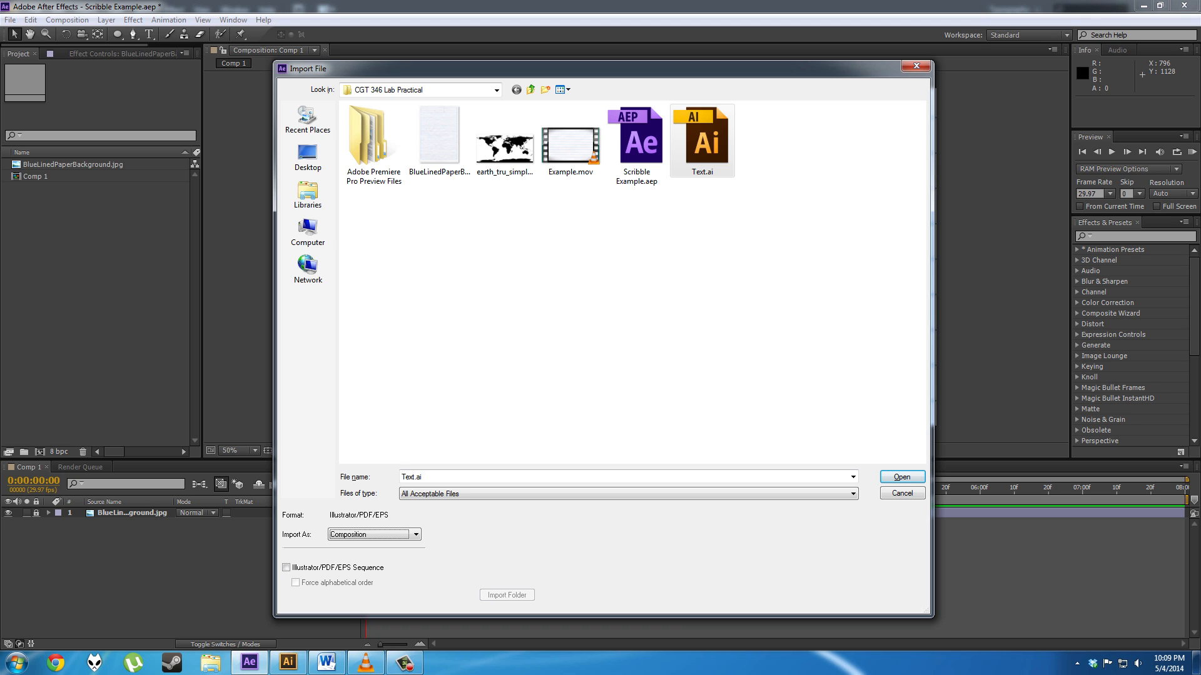
left_click(375, 535)
left_click(369, 544)
key("Return")
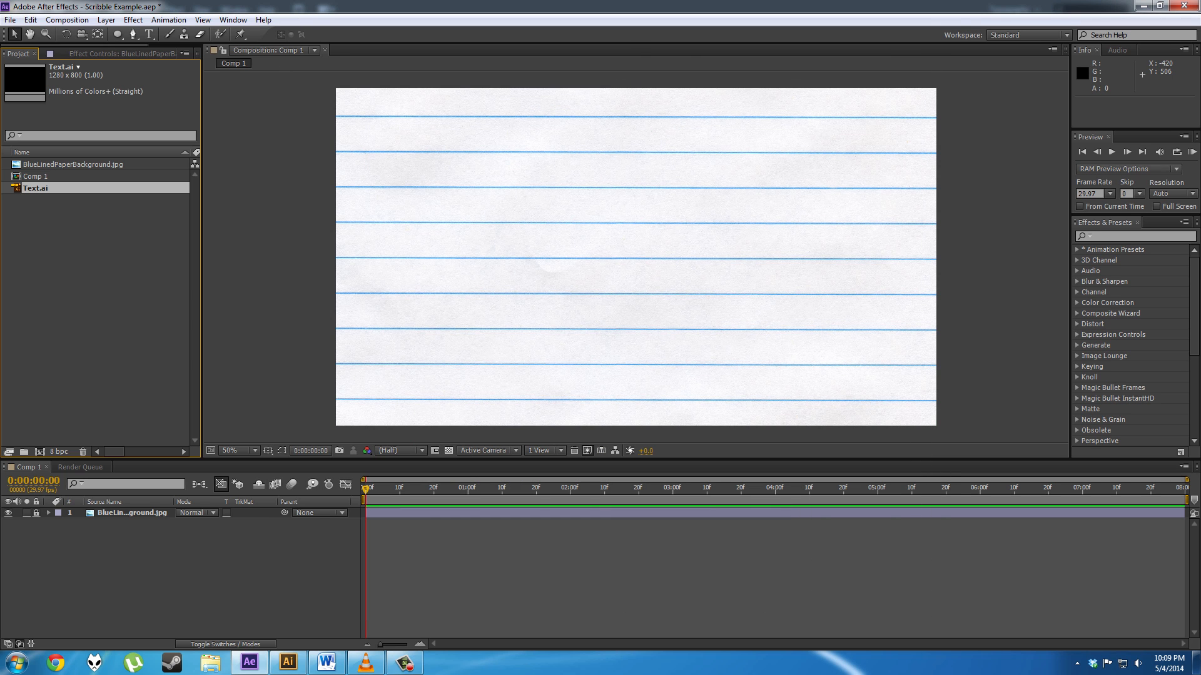
Step: Place Text.ai above the paper layer at about 586, 432 and create shapes from its vector layer
left_click_drag(36, 188, 527, 239)
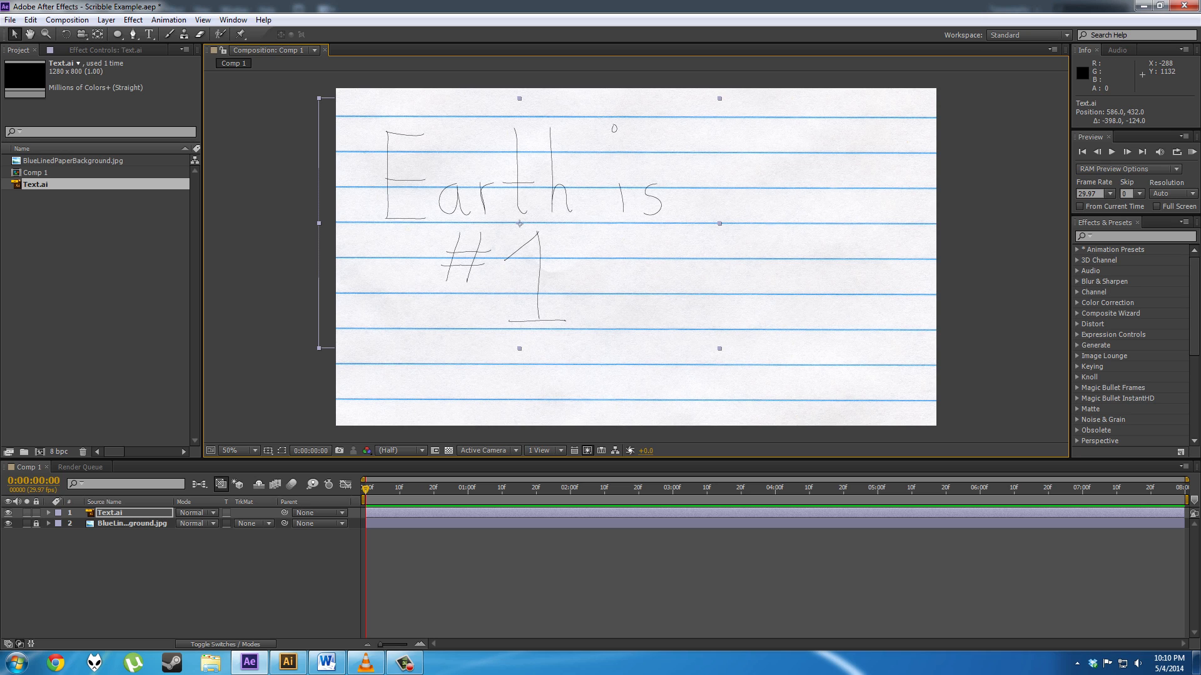
right_click(109, 512)
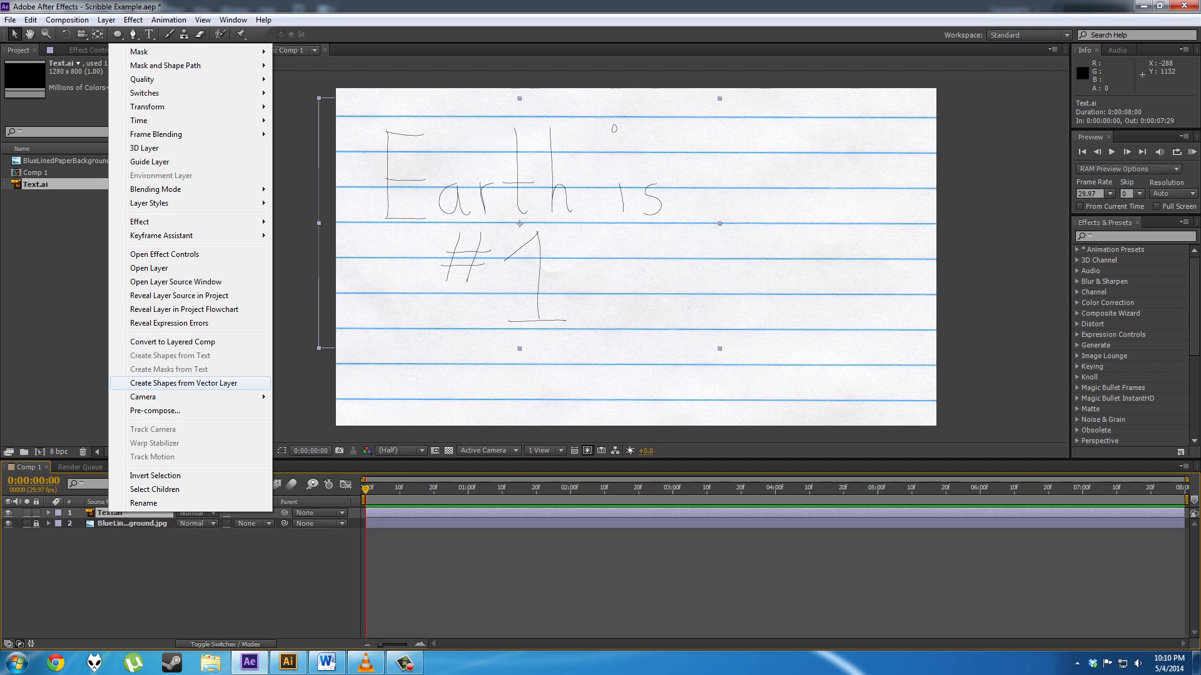
left_click(181, 383)
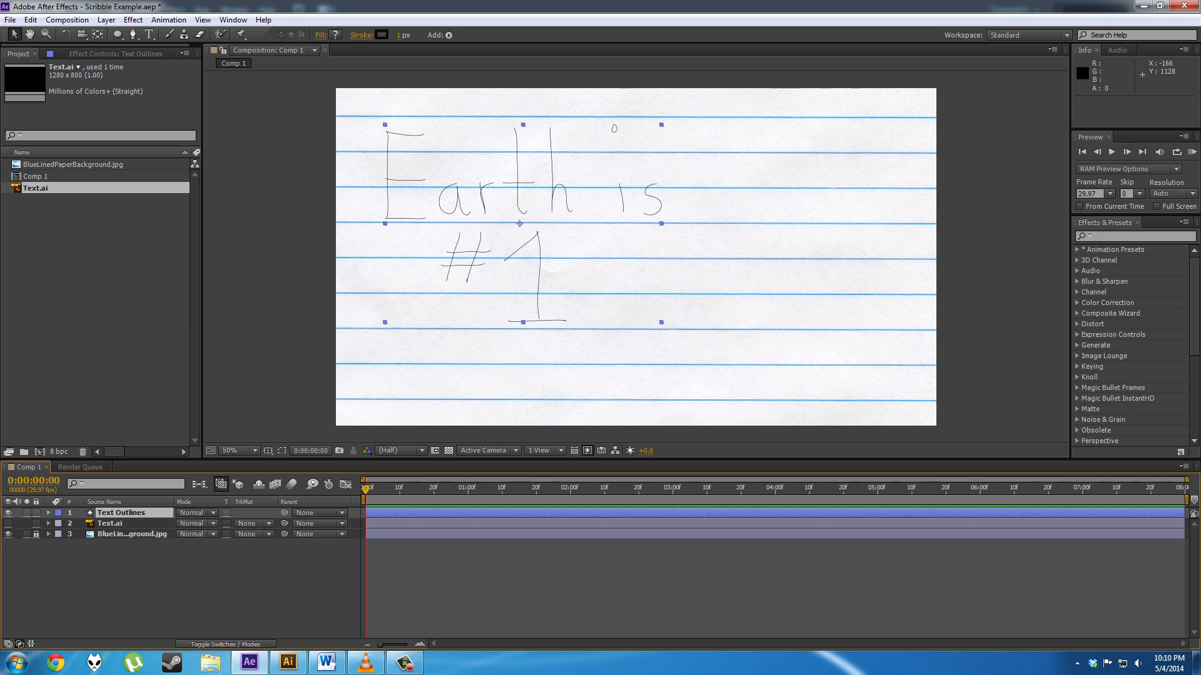
Step: Delete the original Text.ai layer from the composition, keeping the Text Outlines shape layer
key("ctrl+shift+a")
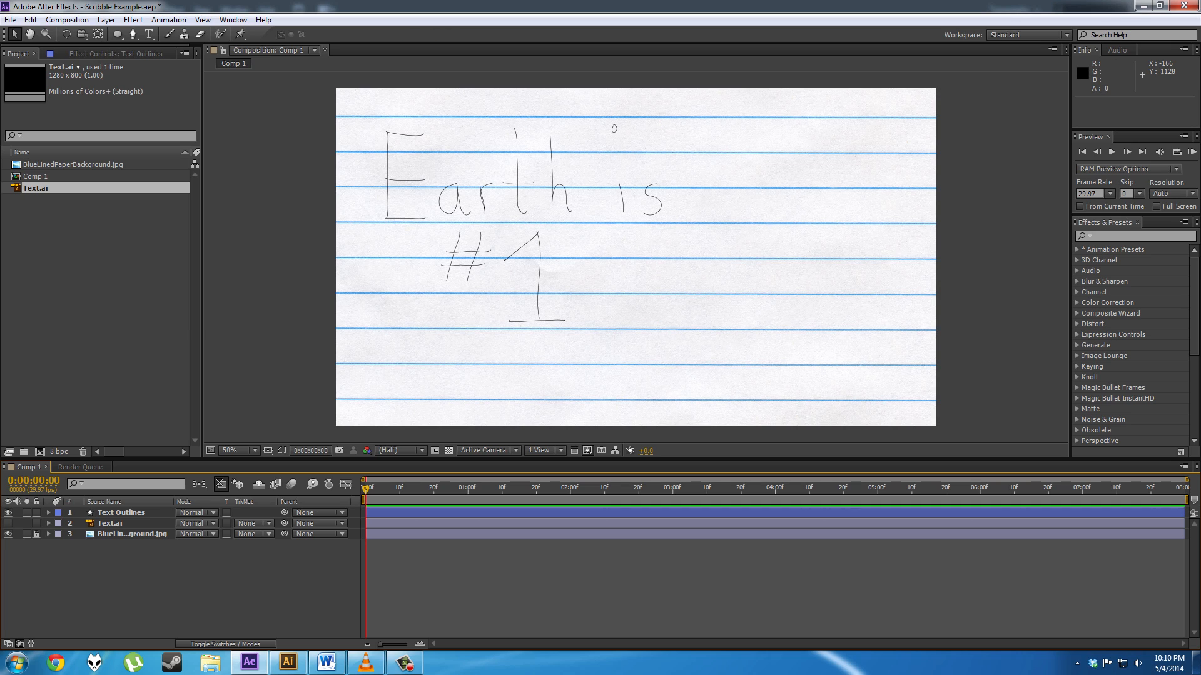
left_click(110, 523)
key("Delete")
Step: Set the stroke width of the Text Outlines layer to 8 px
left_click(121, 512)
left_click(400, 36)
type("5")
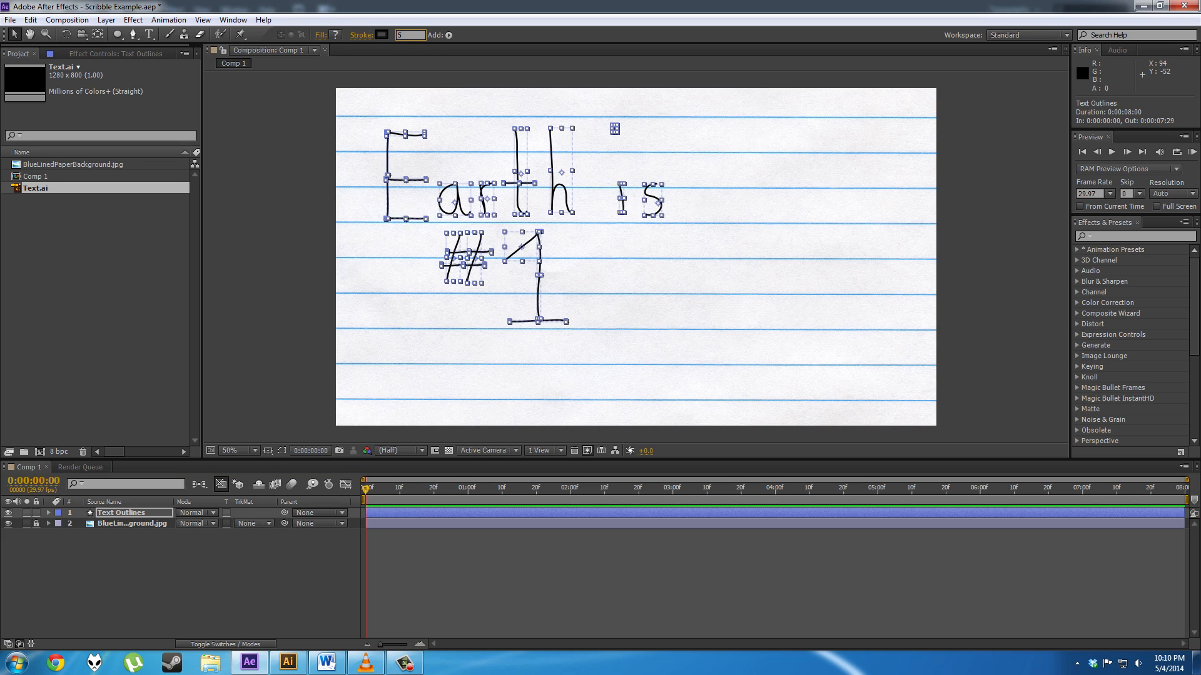
type("8")
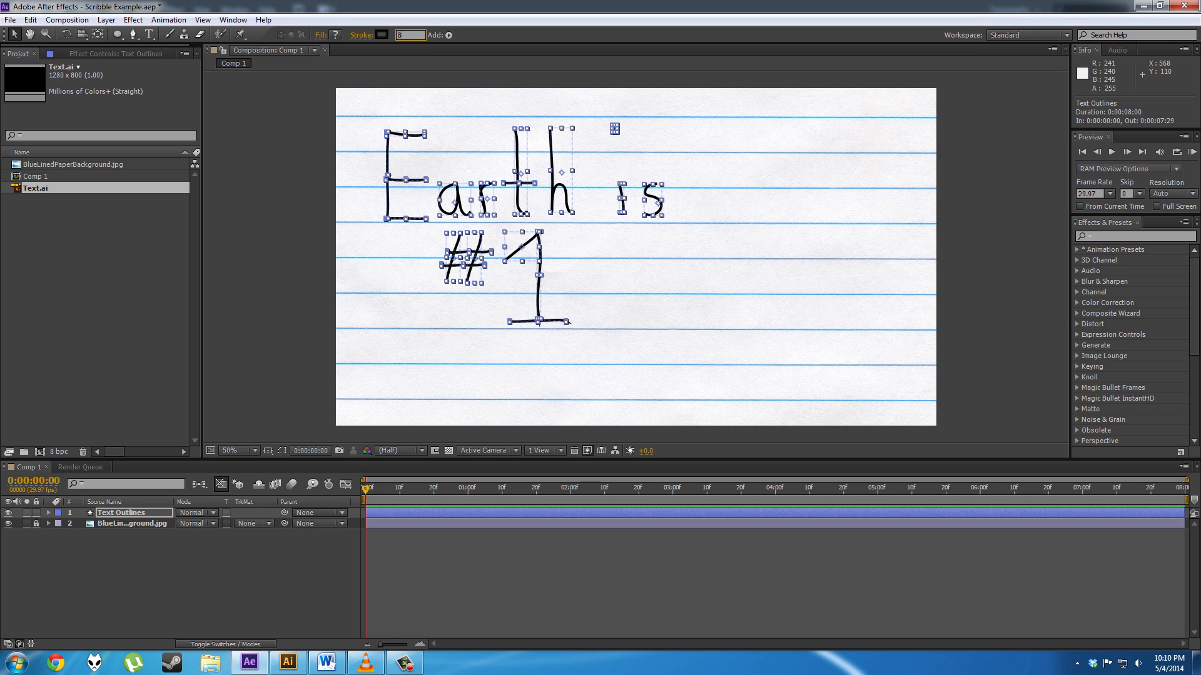
left_click(523, 268)
Step: Examine the ends and corners of the thickened letter strokes up close across both lines of lettering
scroll(523, 267, "up", 1)
key("space")
left_click_drag(523, 269, 530, 294)
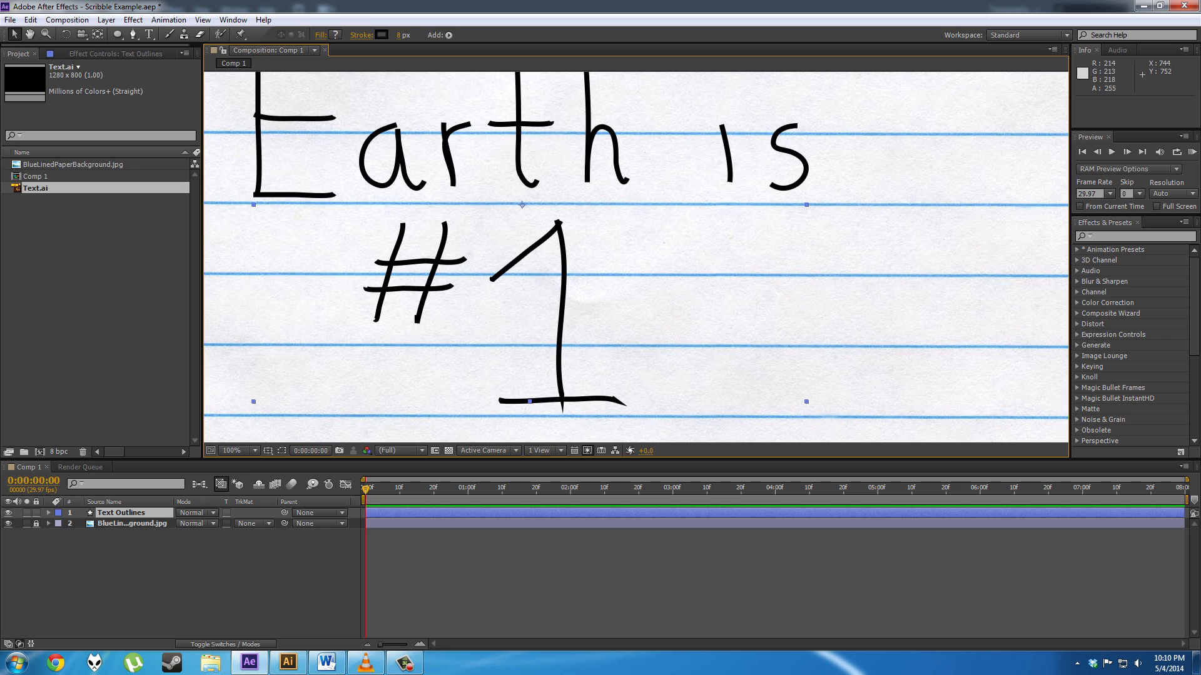
key("space")
left_click_drag(400, 324, 399, 337)
left_click_drag(398, 337, 400, 324)
key("space")
left_click_drag(317, 130, 329, 250)
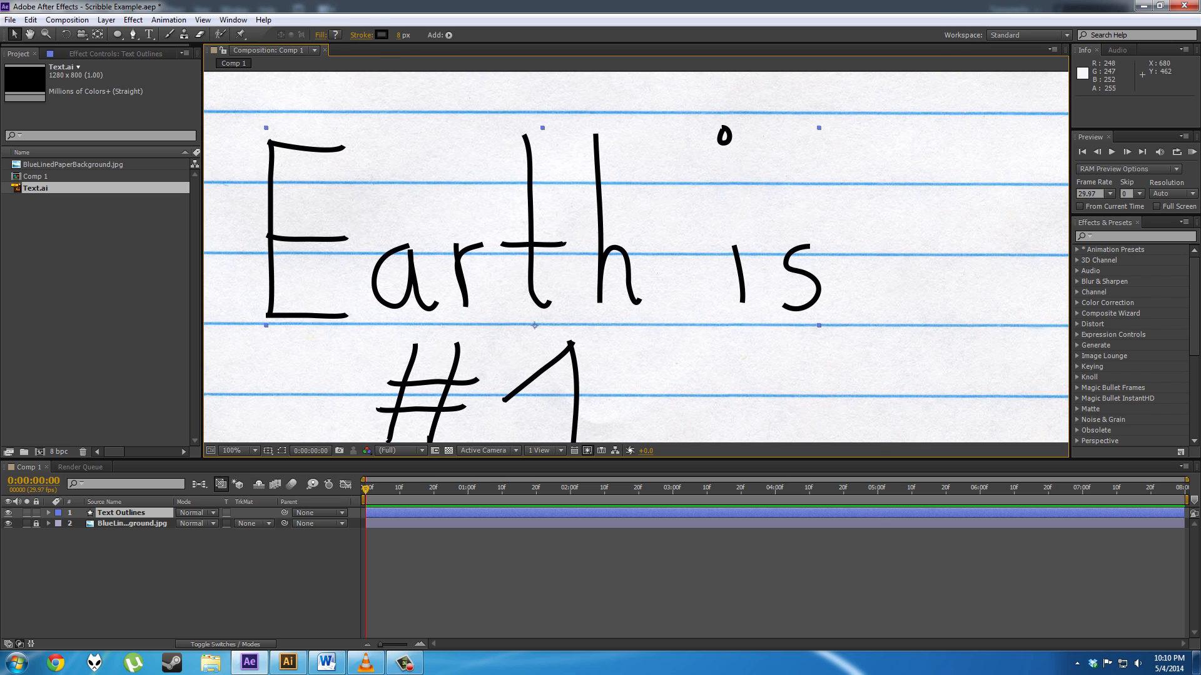
key("space")
left_click_drag(596, 279, 653, 222)
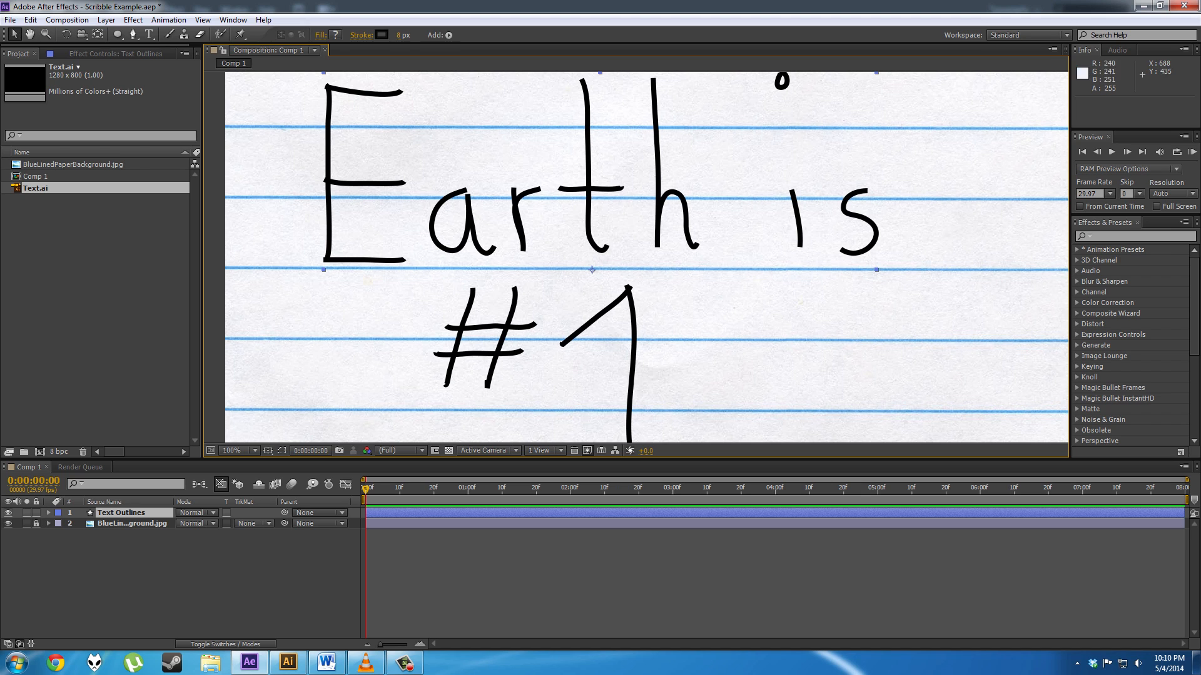
Step: Expand the contents of Text Outlines and check which pen stroke Groups 1, 2 and 19 each represent
left_click(49, 513)
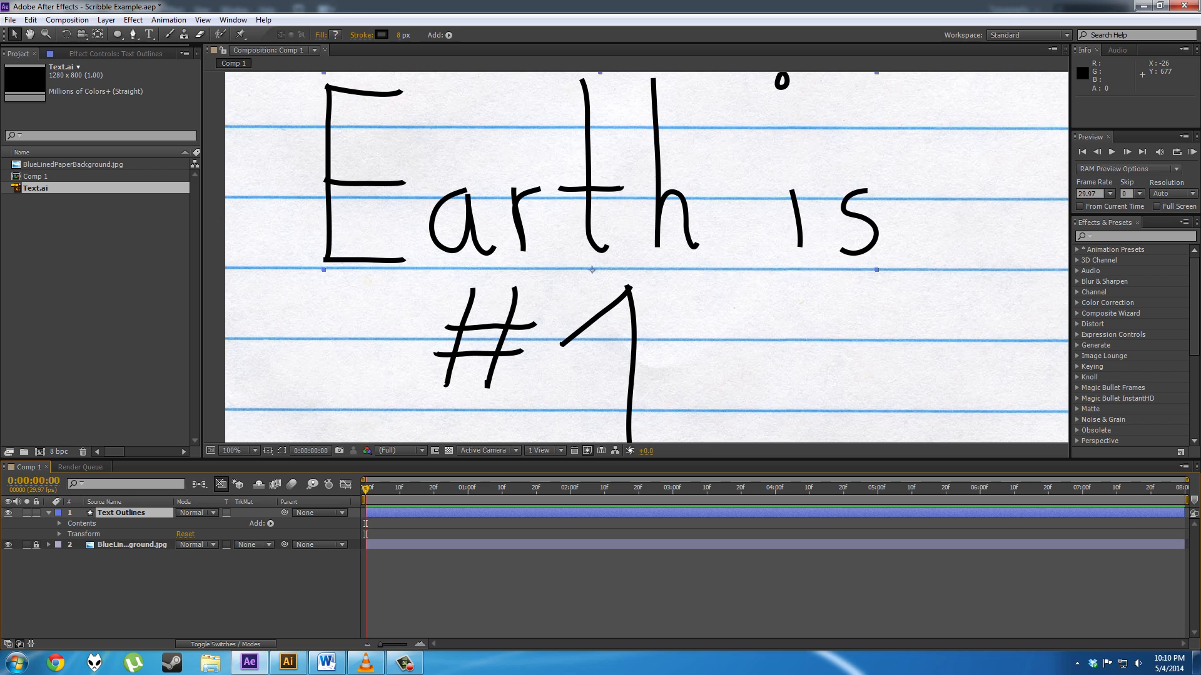
left_click(60, 524)
left_click(91, 534)
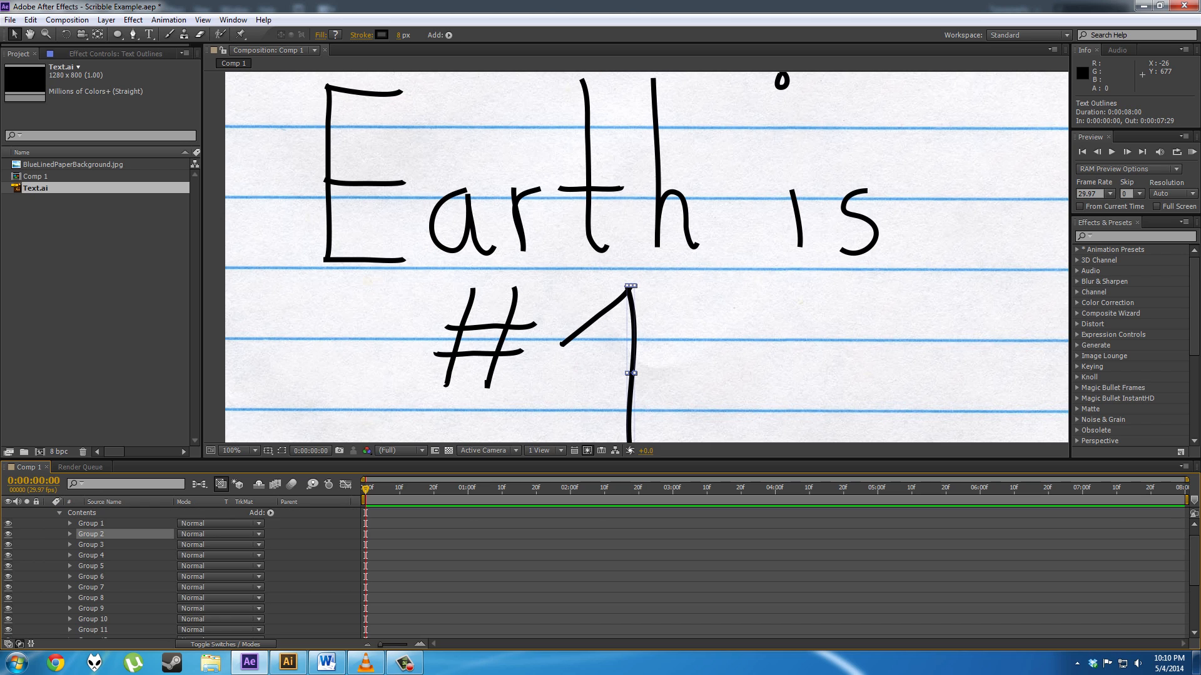
left_click(91, 523)
scroll(92, 538, "down", 3)
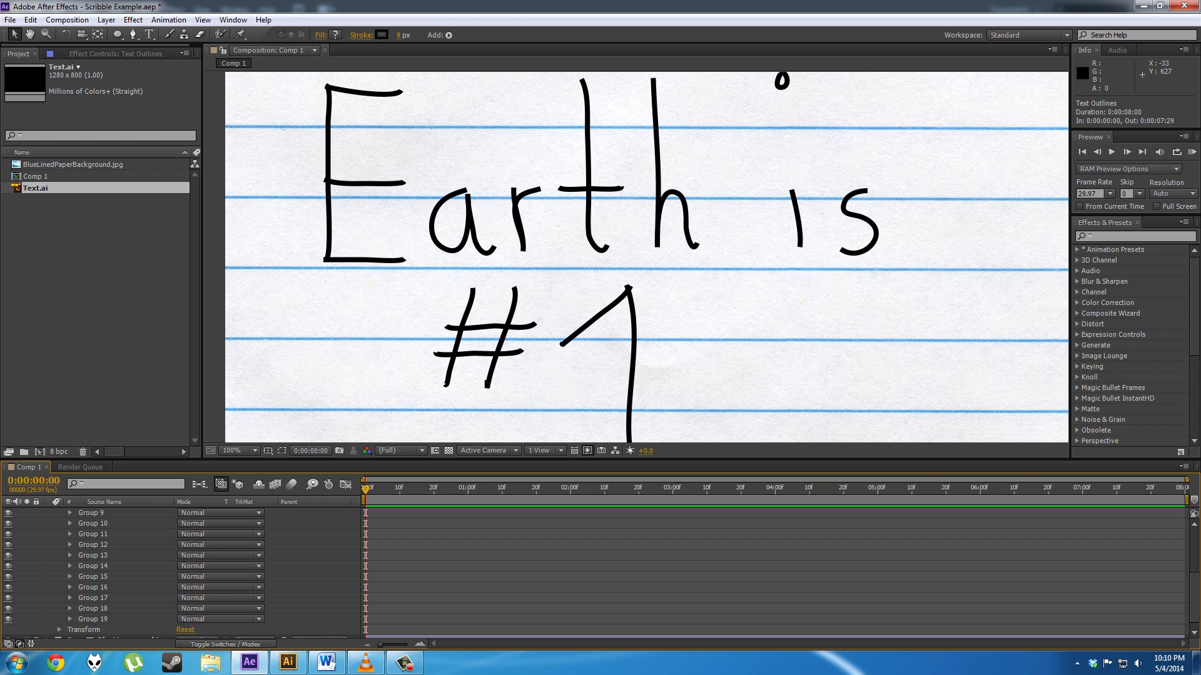
scroll(691, 215, "down", 1)
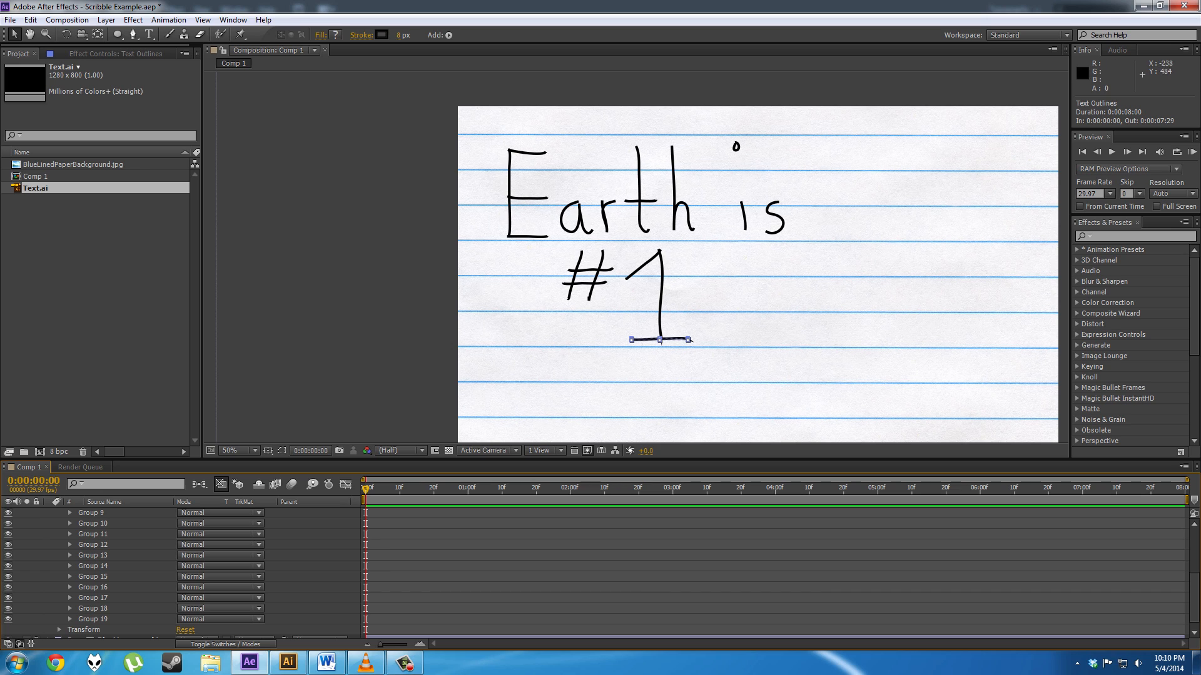
left_click(93, 619)
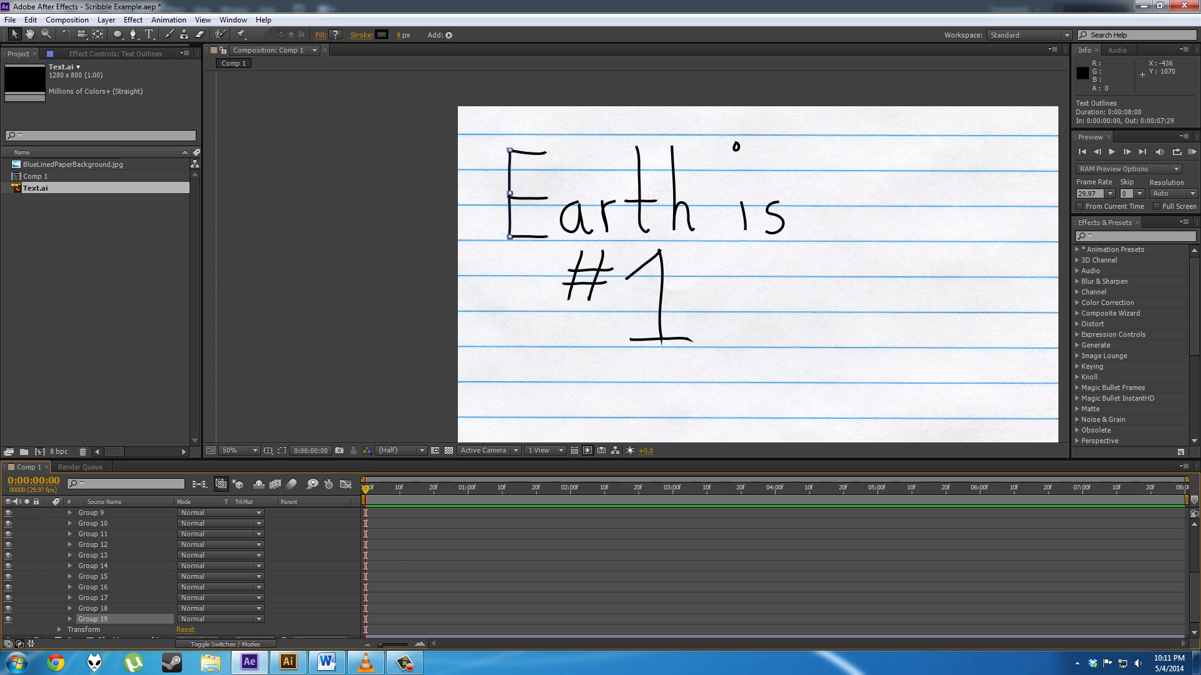
scroll(181, 569, "up", 3)
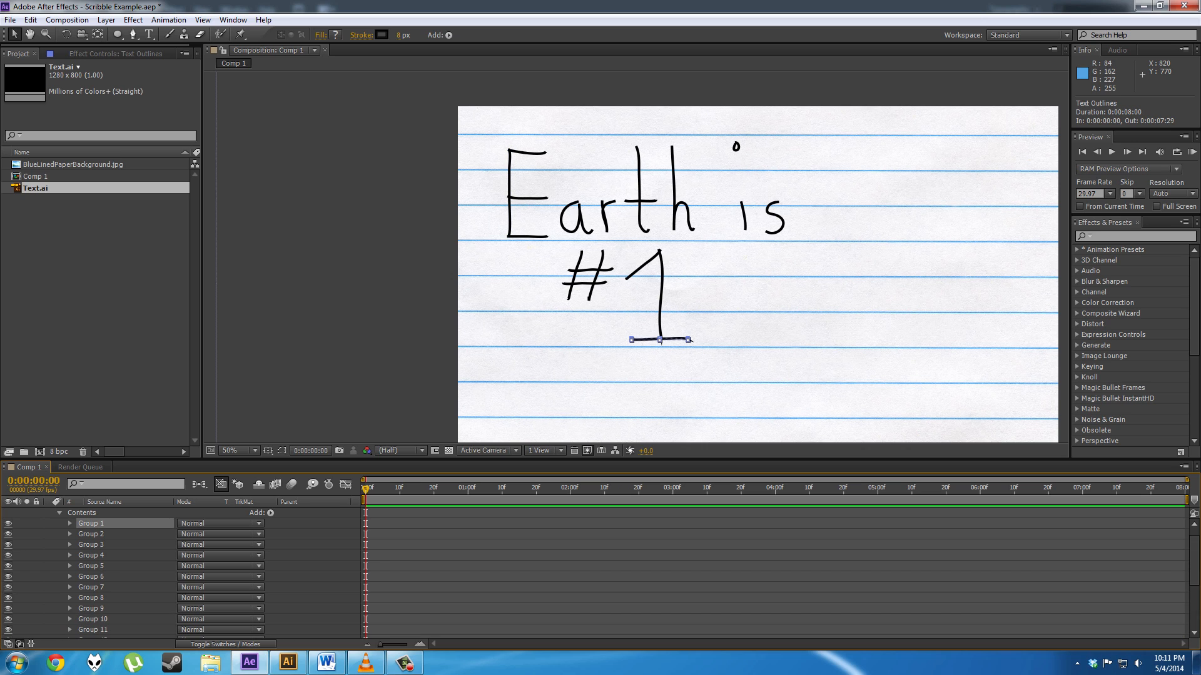
scroll(181, 569, "down", 1)
scroll(181, 569, "up", 1)
left_click(91, 524)
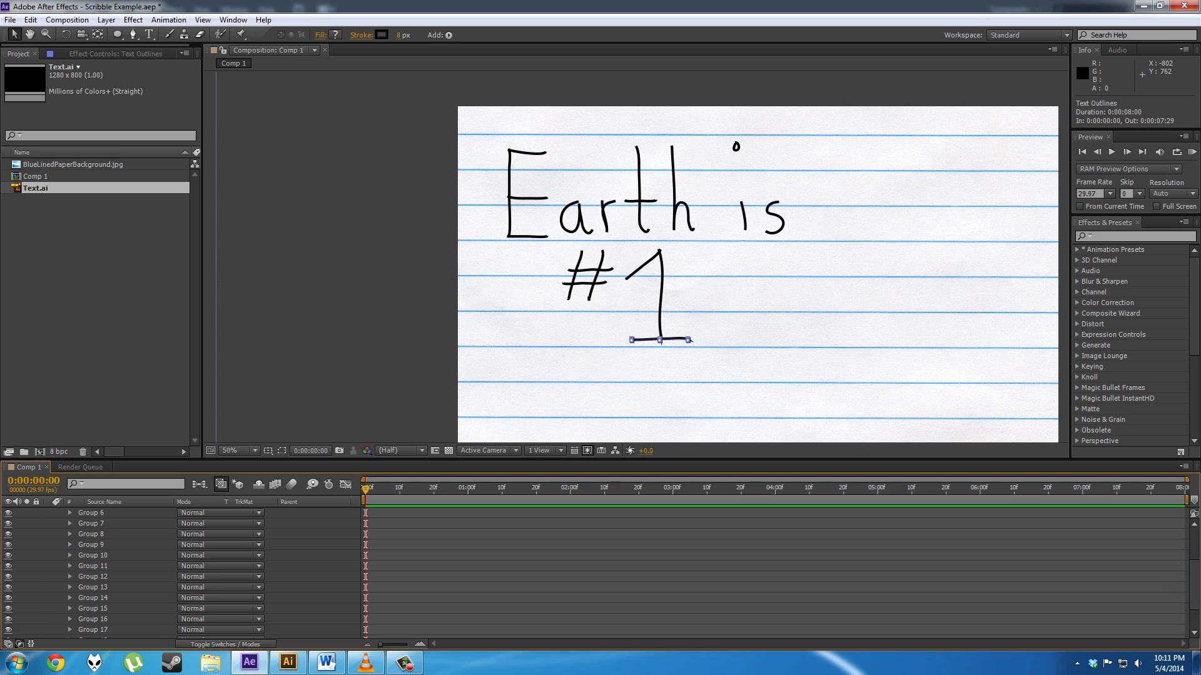
Step: Set Stroke 1 of Group 19 to Round Cap and Round Join
scroll(188, 572, "down", 3)
left_click(69, 612)
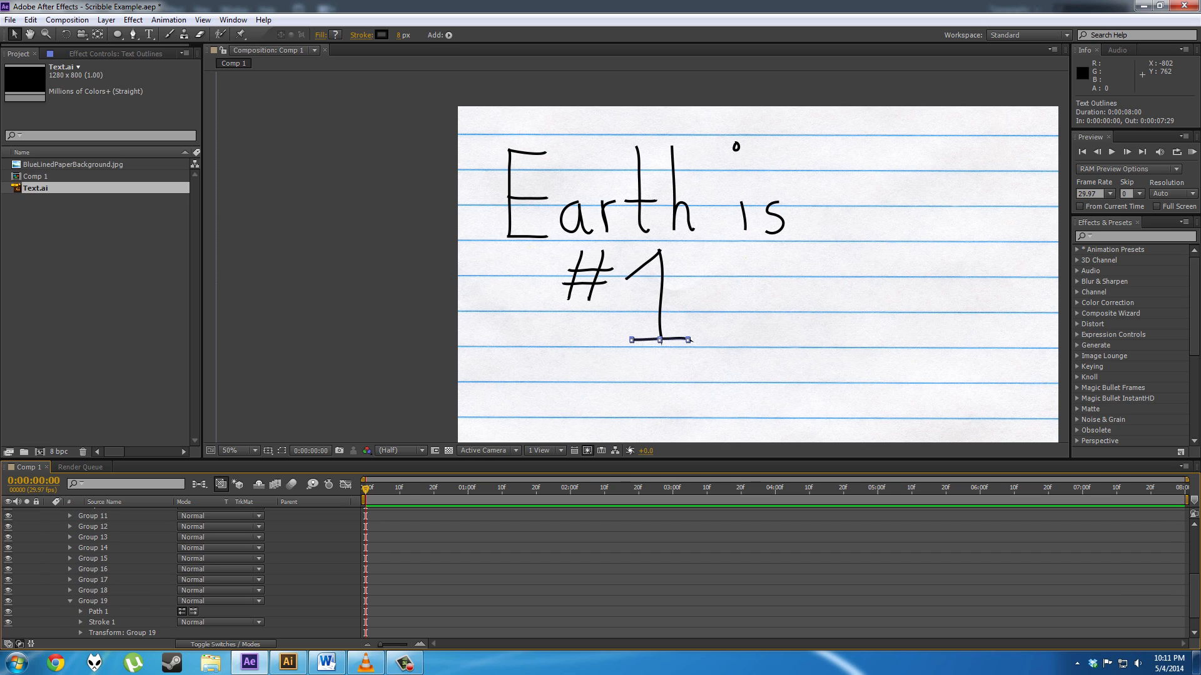
scroll(181, 572, "down", 1)
left_click(81, 601)
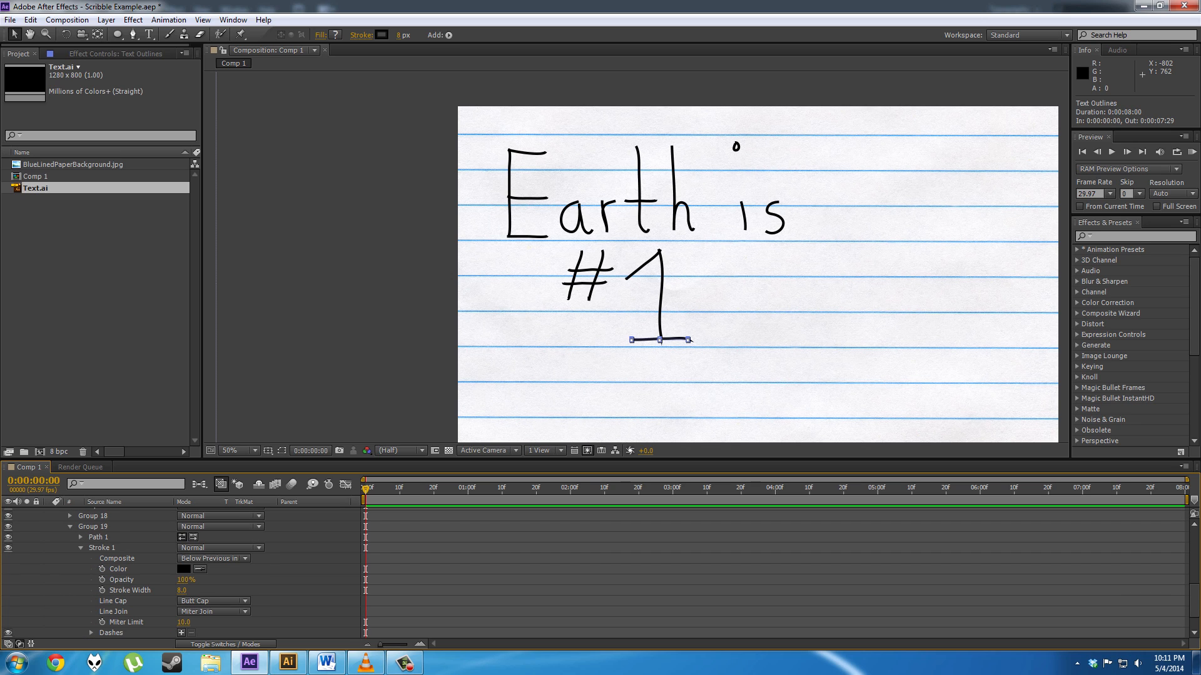
left_click(213, 601)
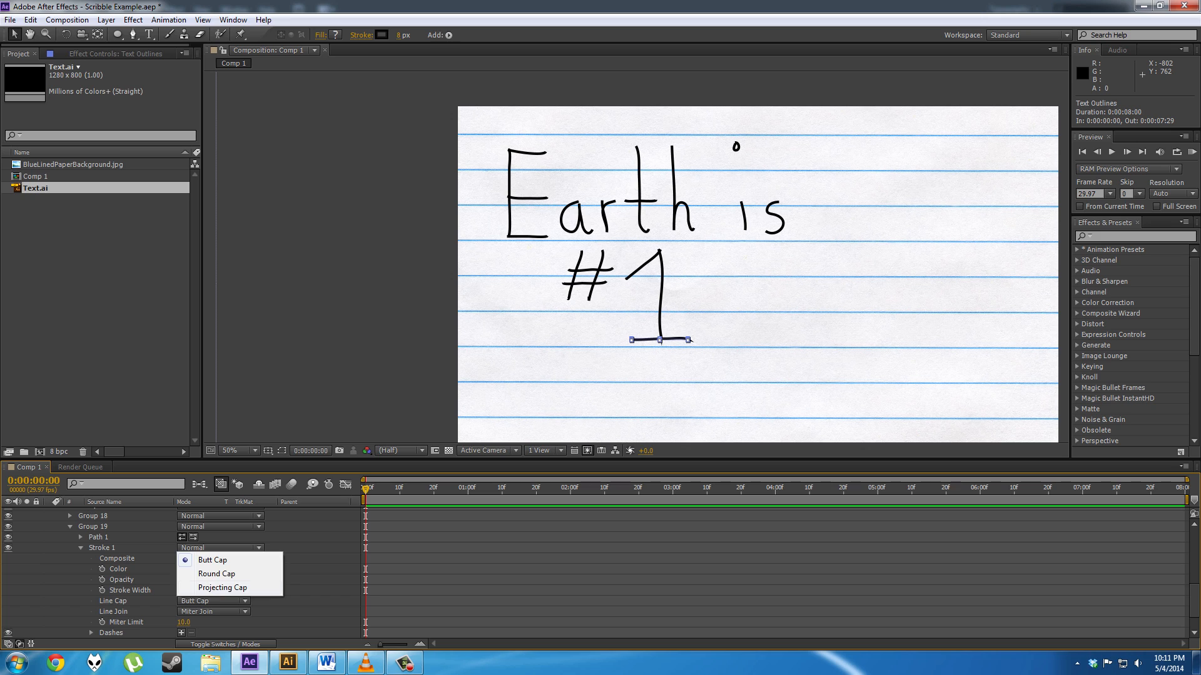
left_click(209, 572)
left_click(213, 612)
left_click(216, 584)
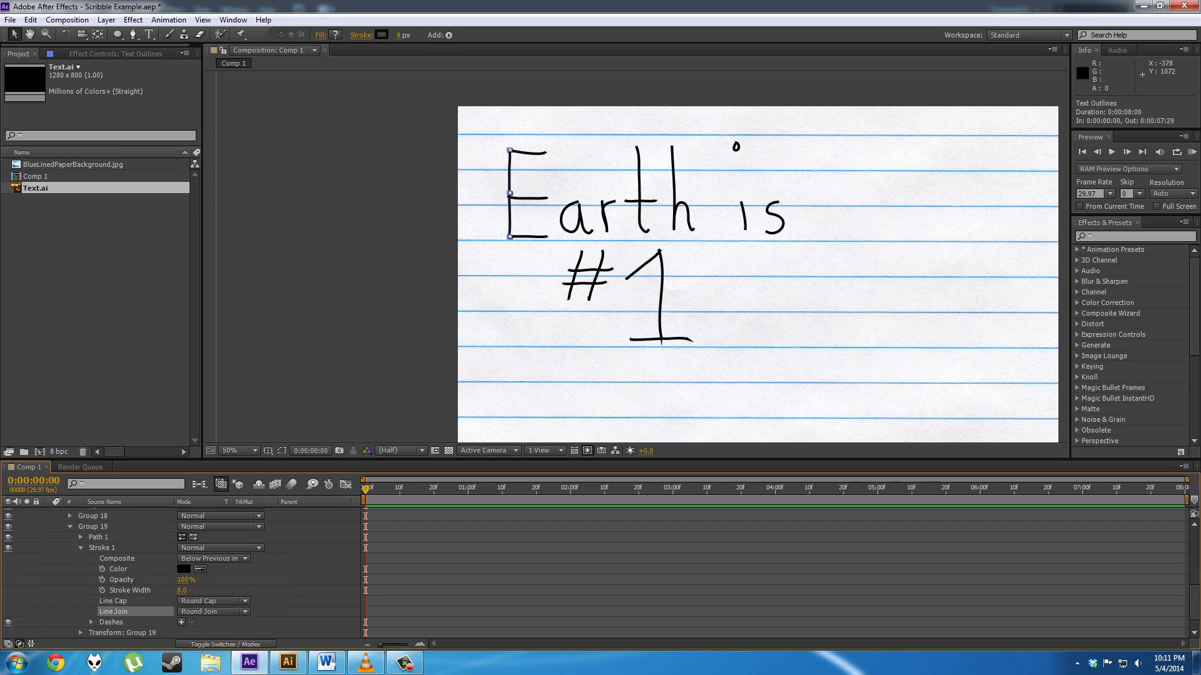
Step: Select Groups 1 through 18 and expand them all to expose their path and stroke entries
scroll(181, 575, "up", 6)
scroll(181, 575, "down", 6)
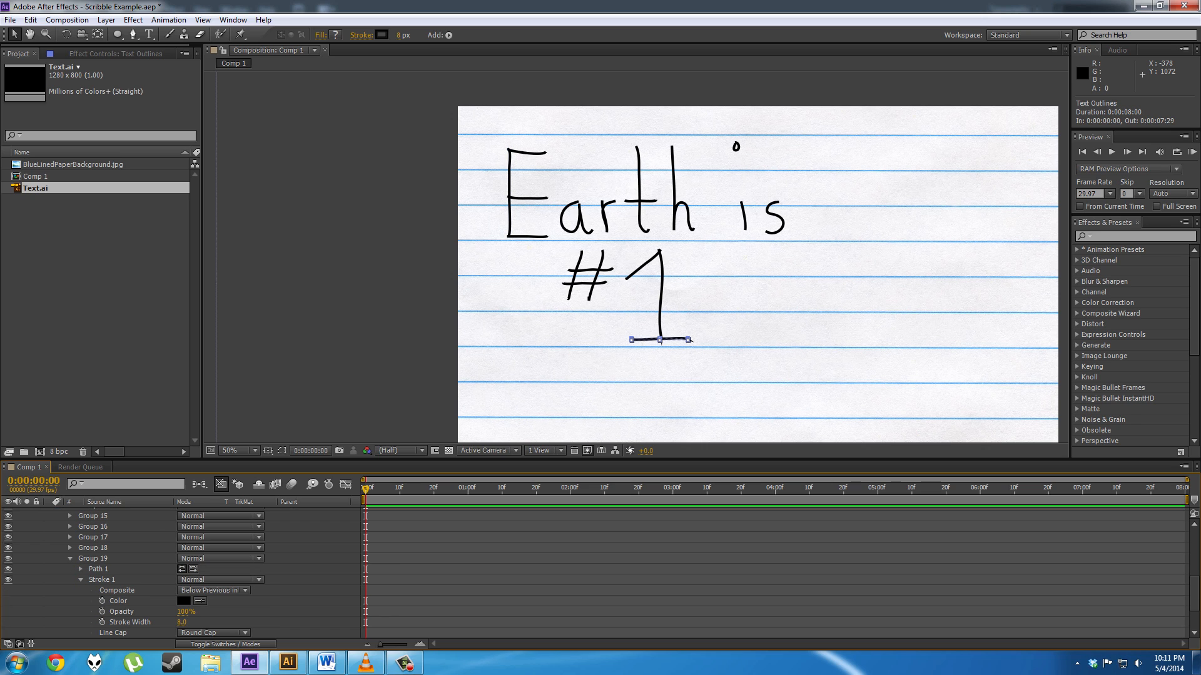
left_click(94, 547, "shift")
scroll(181, 575, "up", 1)
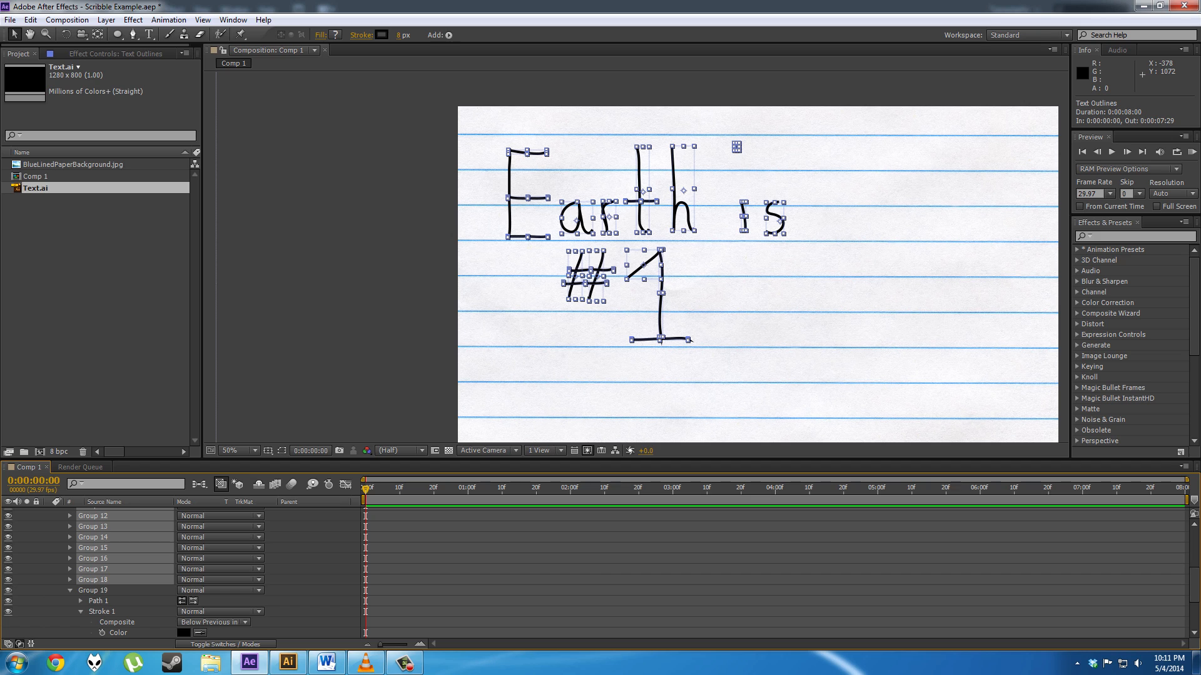
left_click(70, 548)
scroll(103, 559, "down", 2)
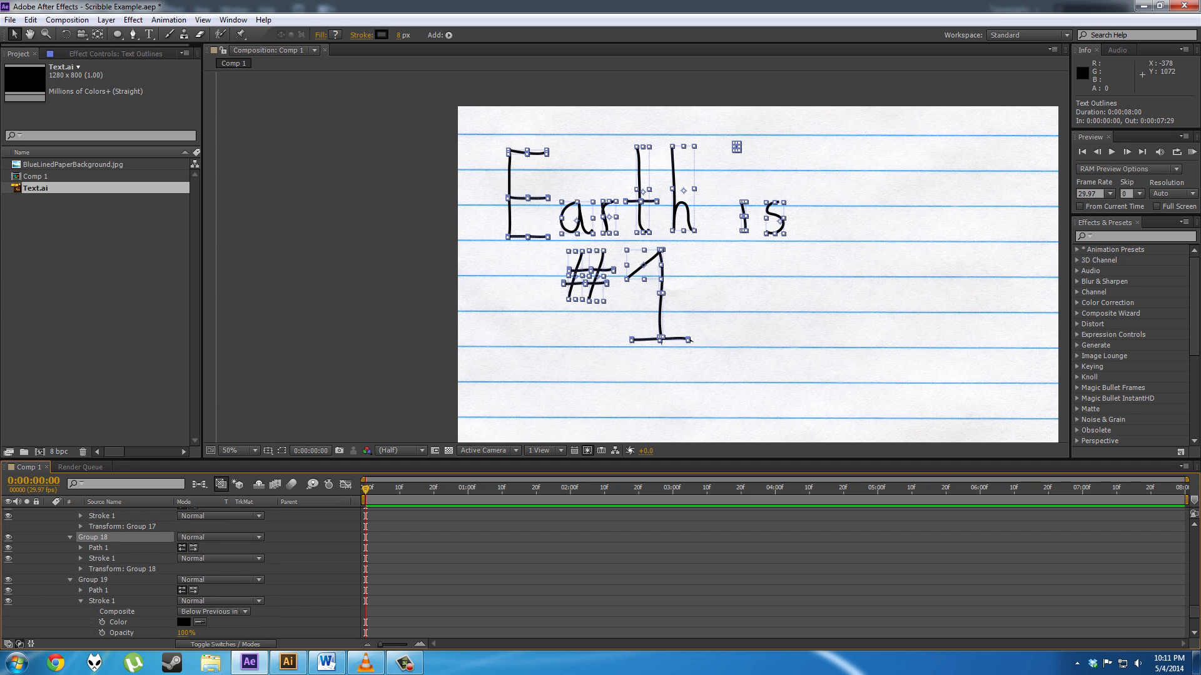
left_click(102, 559)
scroll(101, 559, "up", 1)
left_click(102, 548, "ctrl")
scroll(101, 558, "up", 1)
key("ctrl+z")
key("ctrl+z")
Step: Select the Stroke 1 entry in every group from Group 18 up to Group 1 together
scroll(102, 558, "down", 2)
left_click(102, 558)
scroll(102, 558, "up", 1)
left_click(102, 548, "ctrl")
scroll(102, 548, "up", 1)
left_click(102, 537, "ctrl")
scroll(102, 538, "up", 2)
left_click(102, 558, "ctrl")
scroll(102, 559, "up", 2)
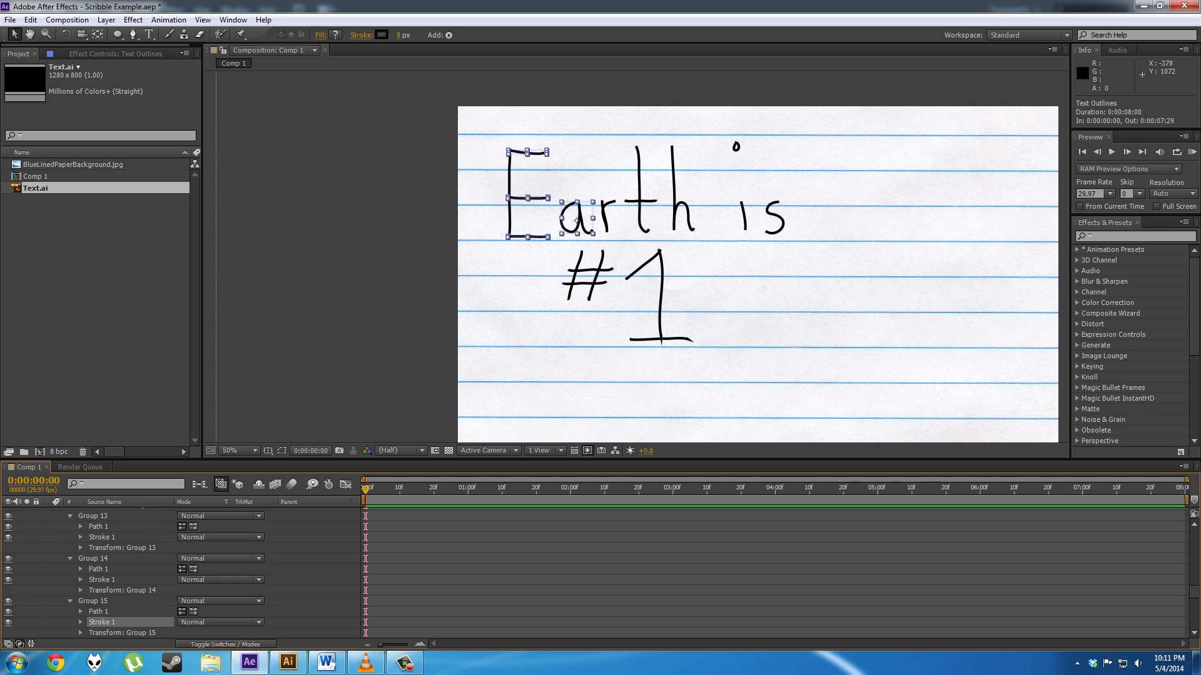
left_click(101, 580, "ctrl")
left_click(102, 536, "ctrl")
scroll(102, 536, "up", 2)
left_click(102, 559, "ctrl")
scroll(102, 559, "up", 1)
left_click(102, 548, "ctrl")
scroll(102, 548, "up", 1)
left_click(102, 537, "ctrl")
scroll(102, 559, "up", 2)
left_click(102, 558, "ctrl")
scroll(102, 558, "up", 1)
left_click(102, 548, "ctrl")
scroll(102, 548, "up", 2)
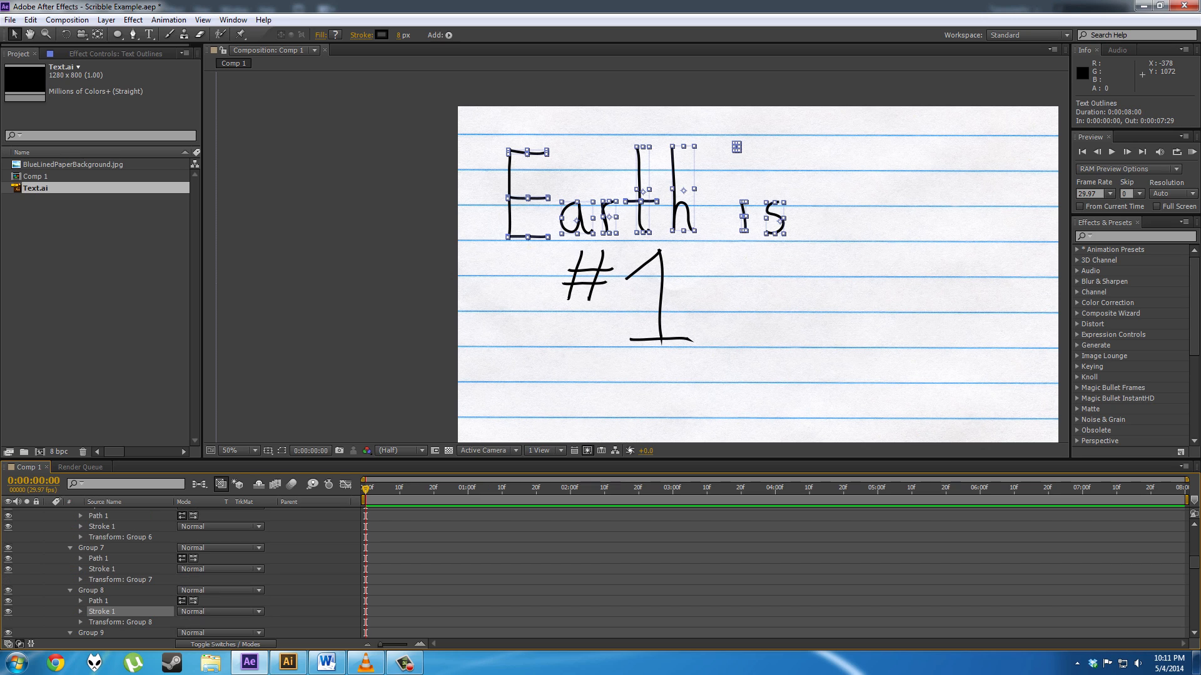
left_click(102, 569, "ctrl")
scroll(102, 569, "up", 1)
left_click(102, 559, "ctrl")
scroll(102, 559, "up", 1)
left_click(102, 548, "ctrl")
scroll(102, 548, "up", 1)
left_click(101, 537, "ctrl")
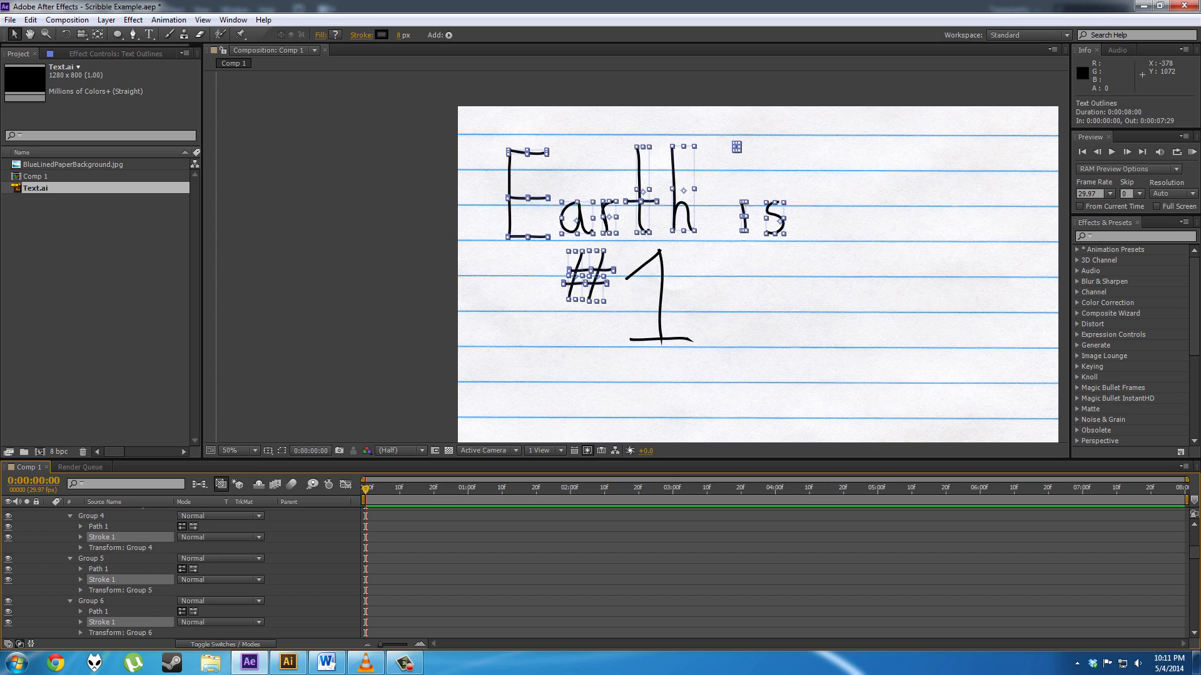
scroll(102, 537, "up", 2)
left_click(102, 559, "ctrl")
scroll(102, 558, "up", 1)
left_click(102, 548, "ctrl")
scroll(102, 547, "up", 1)
left_click(102, 537, "ctrl")
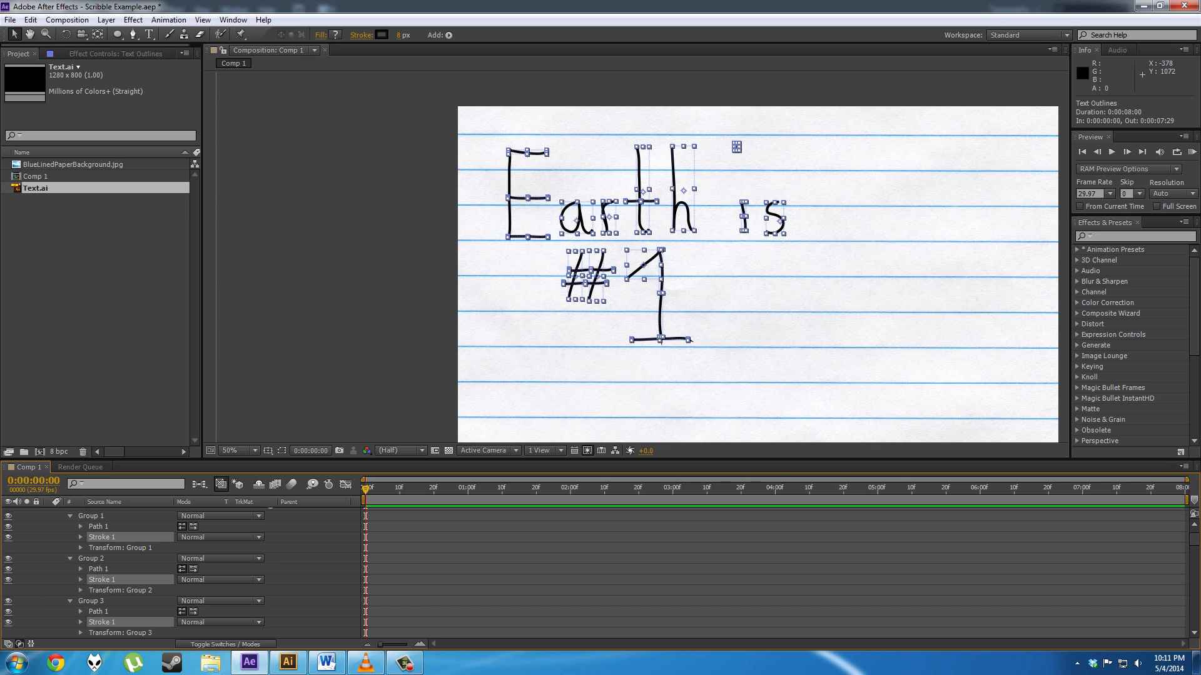
Step: Set all the selected strokes to Round Cap and Round Join, and nudge the lettering to position 578, 436
left_click(80, 537)
left_click(213, 590)
left_click(213, 620)
left_click(212, 601)
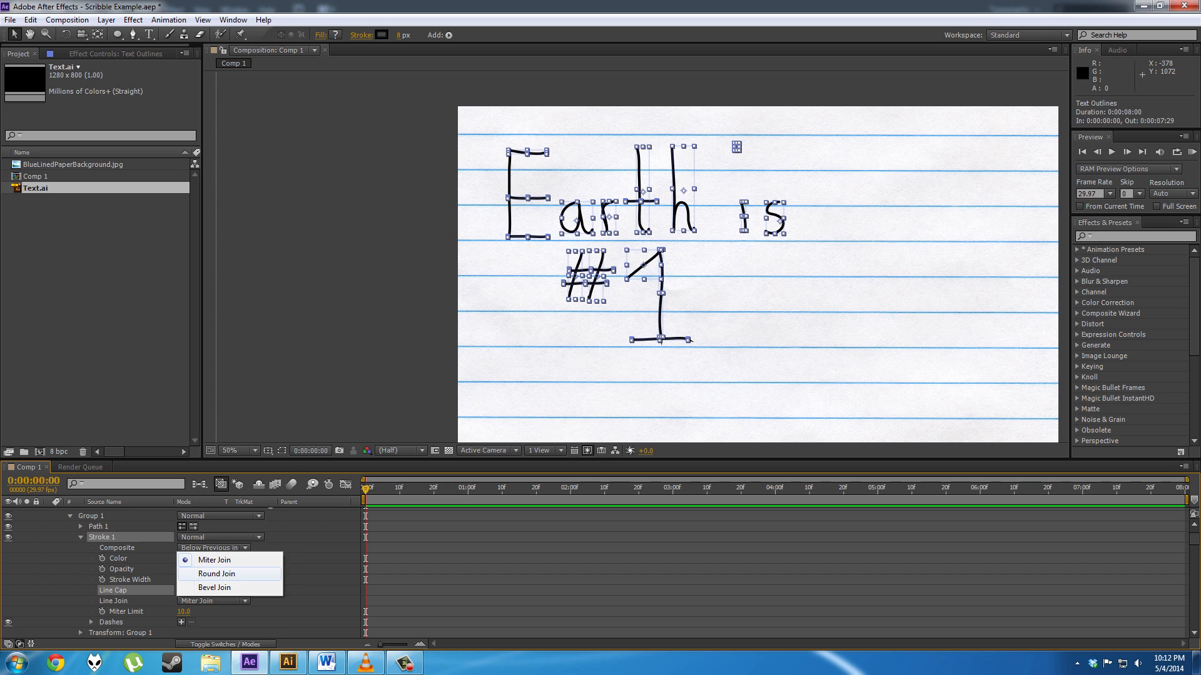
left_click(216, 573)
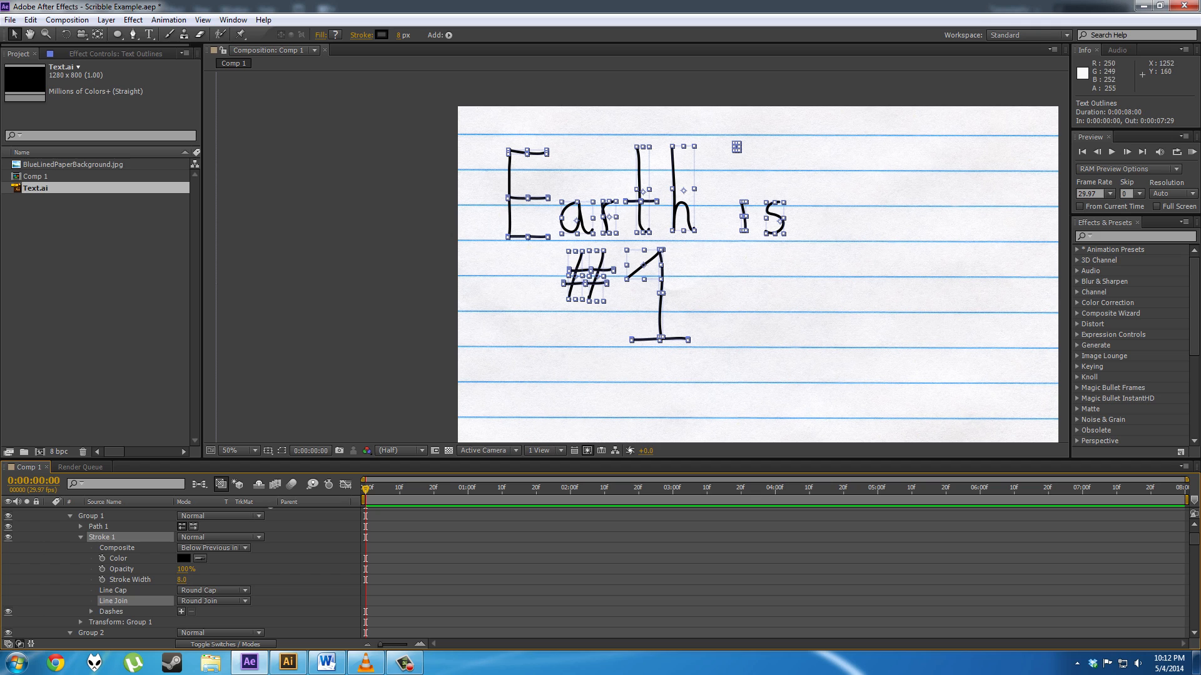
left_click_drag(722, 324, 719, 325)
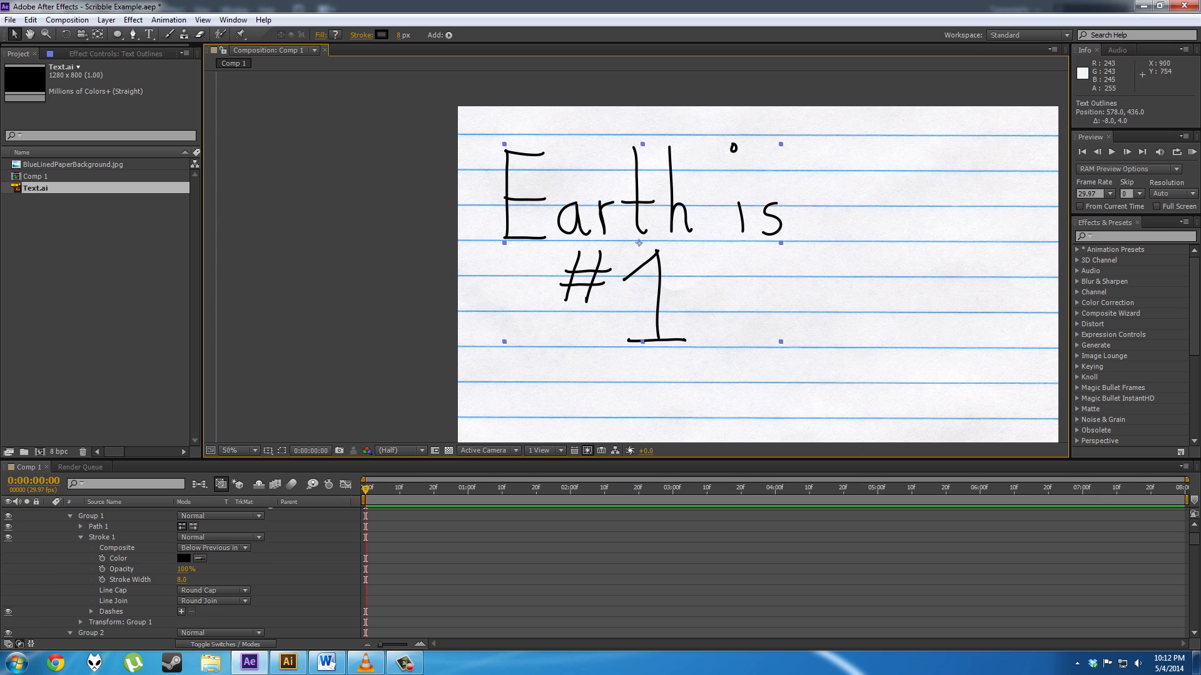
Step: Add Trim Paths to the whole contents of the Text Outlines layer and expand its properties
scroll(281, 563, "up", 1)
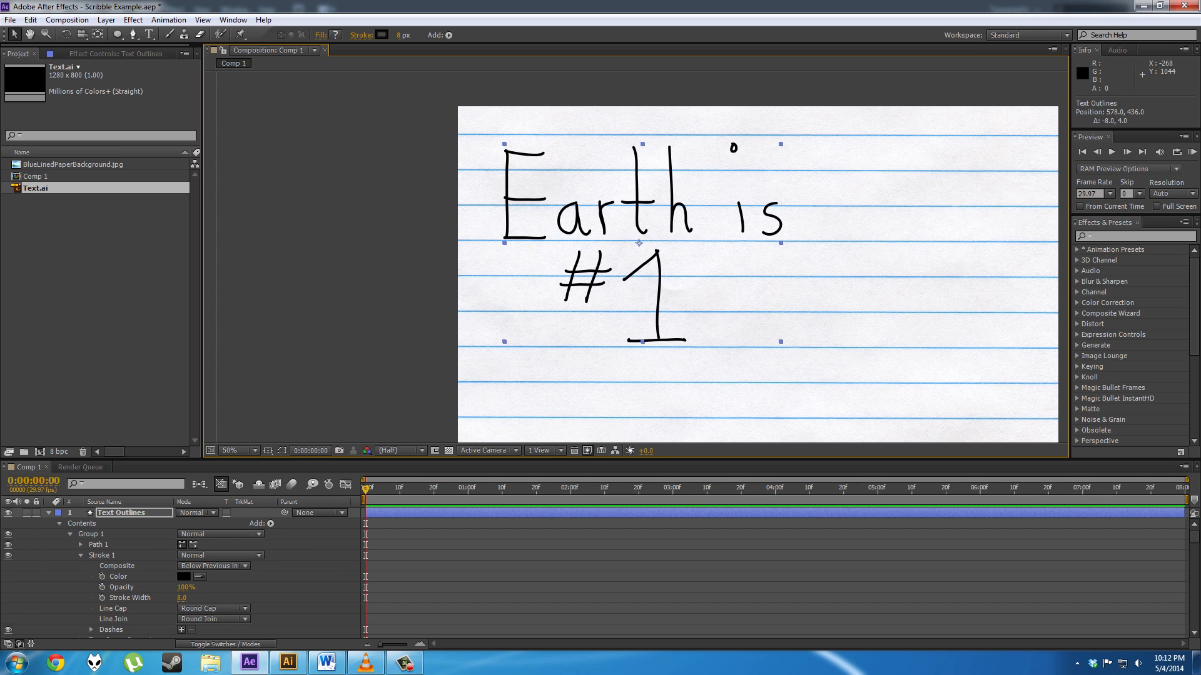
left_click(60, 523)
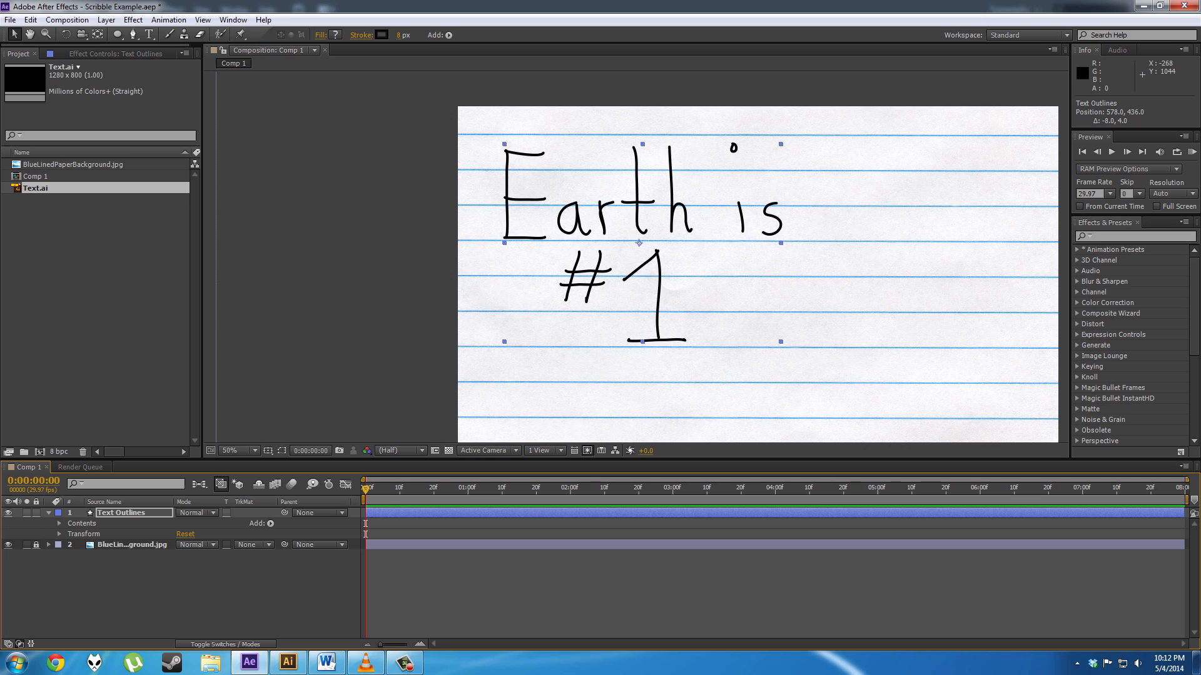
left_click(270, 523)
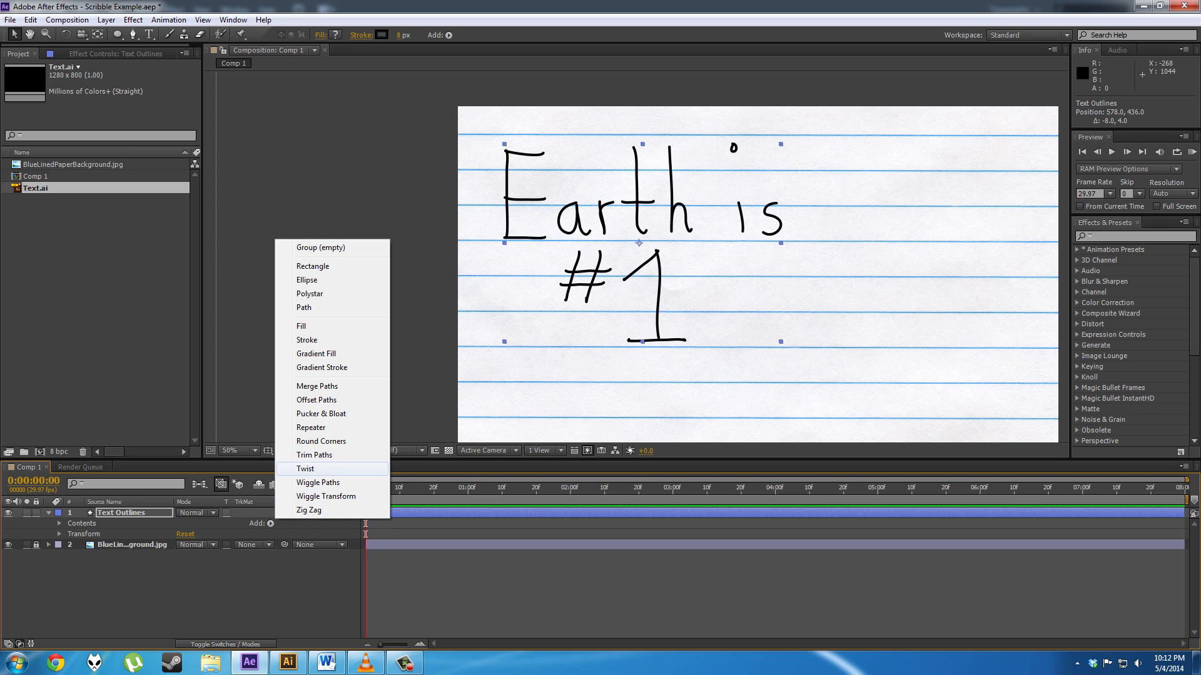
left_click(314, 454)
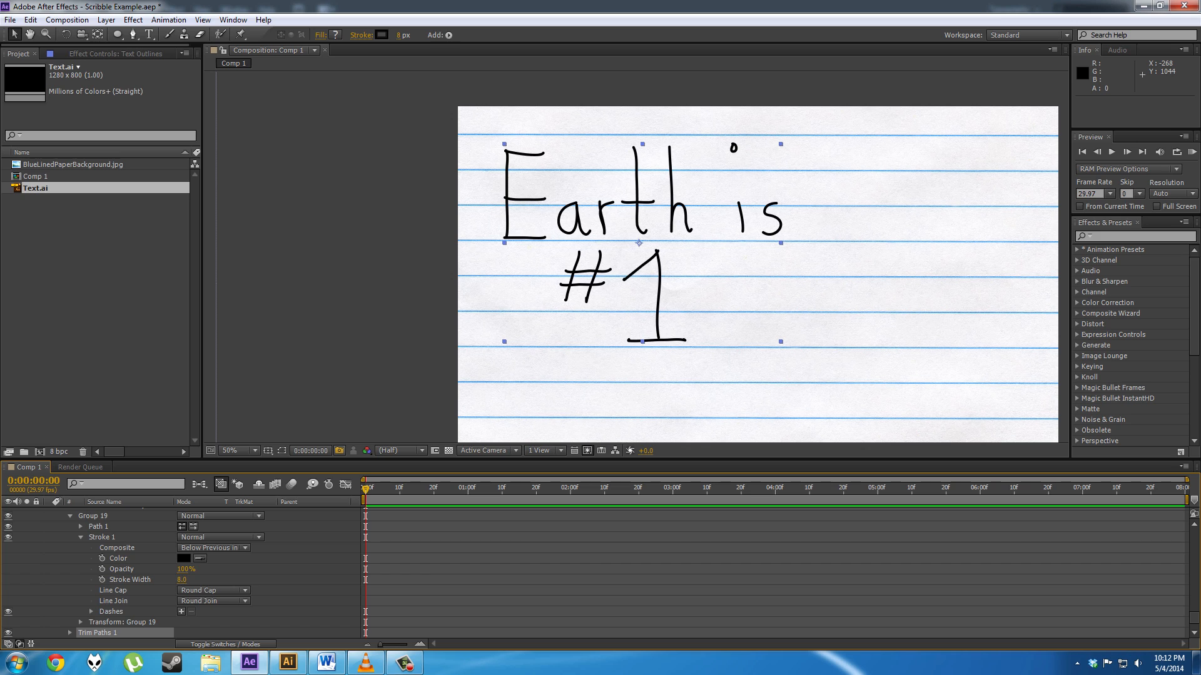
scroll(181, 572, "down", 1)
left_click(70, 612)
scroll(70, 612, "down", 2)
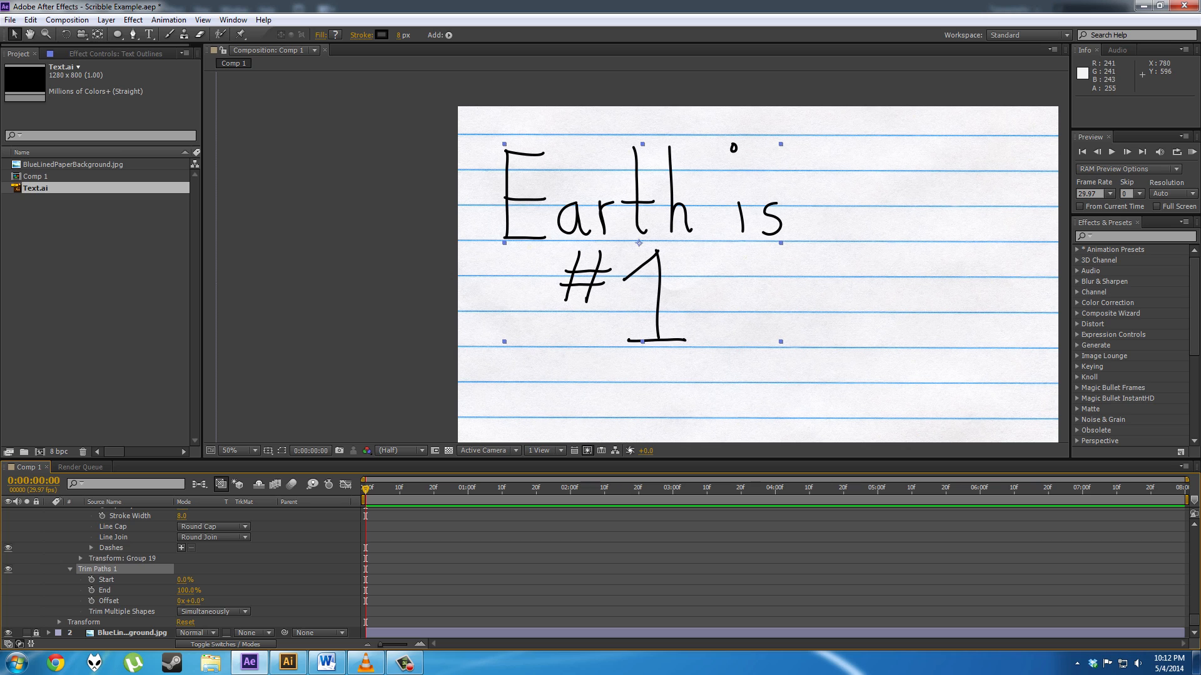
Step: Keep Trim Multiple Shapes on Simultaneously and raise the Trim Paths Start value to about 57%
left_click(213, 611)
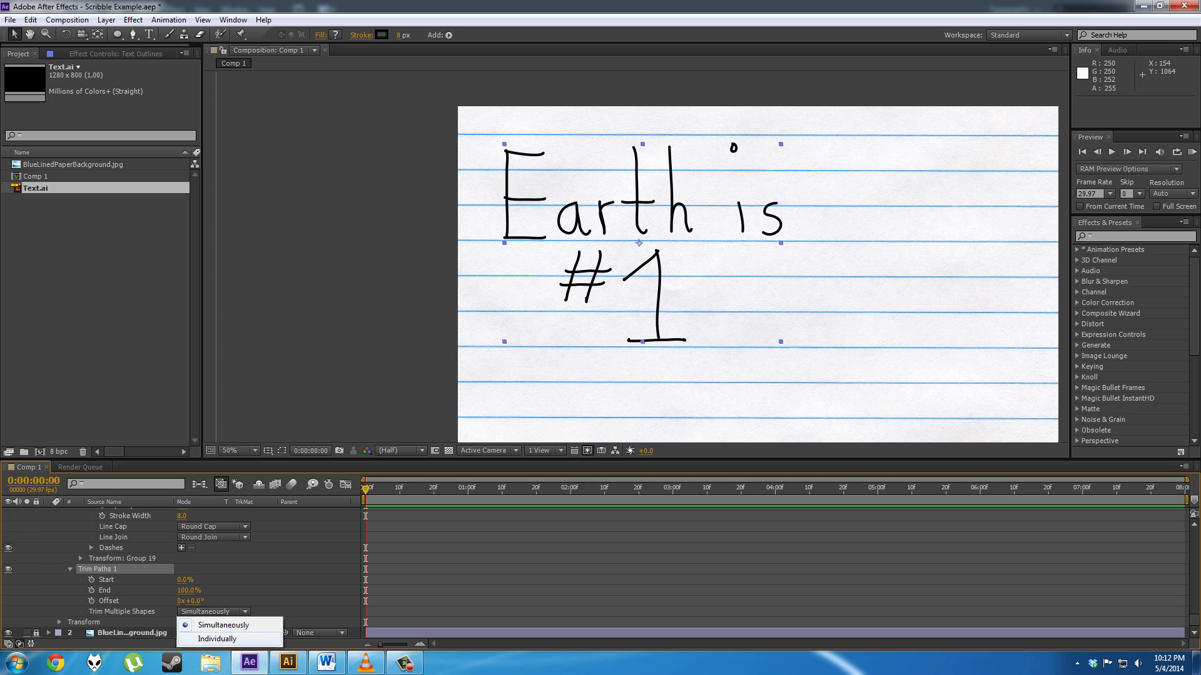
left_click(219, 625)
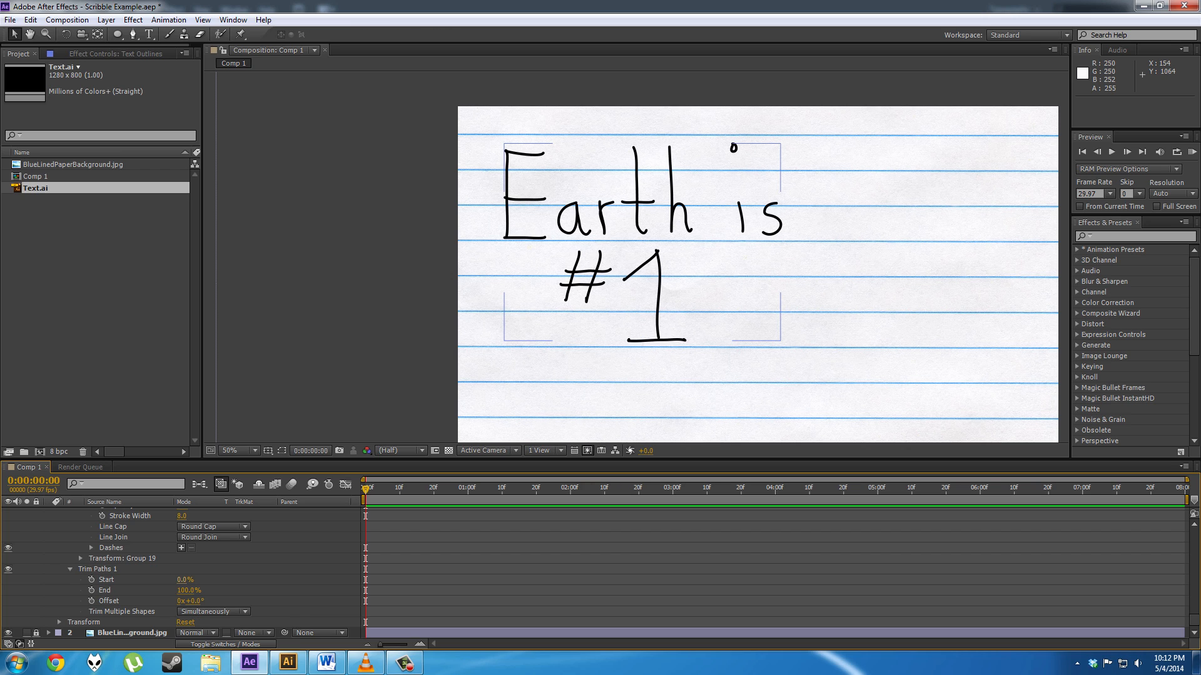
mouse_move(183, 580)
left_mouse_down()
mouse_move(246, 580)
mouse_move(188, 581)
mouse_move(218, 580)
left_mouse_up()
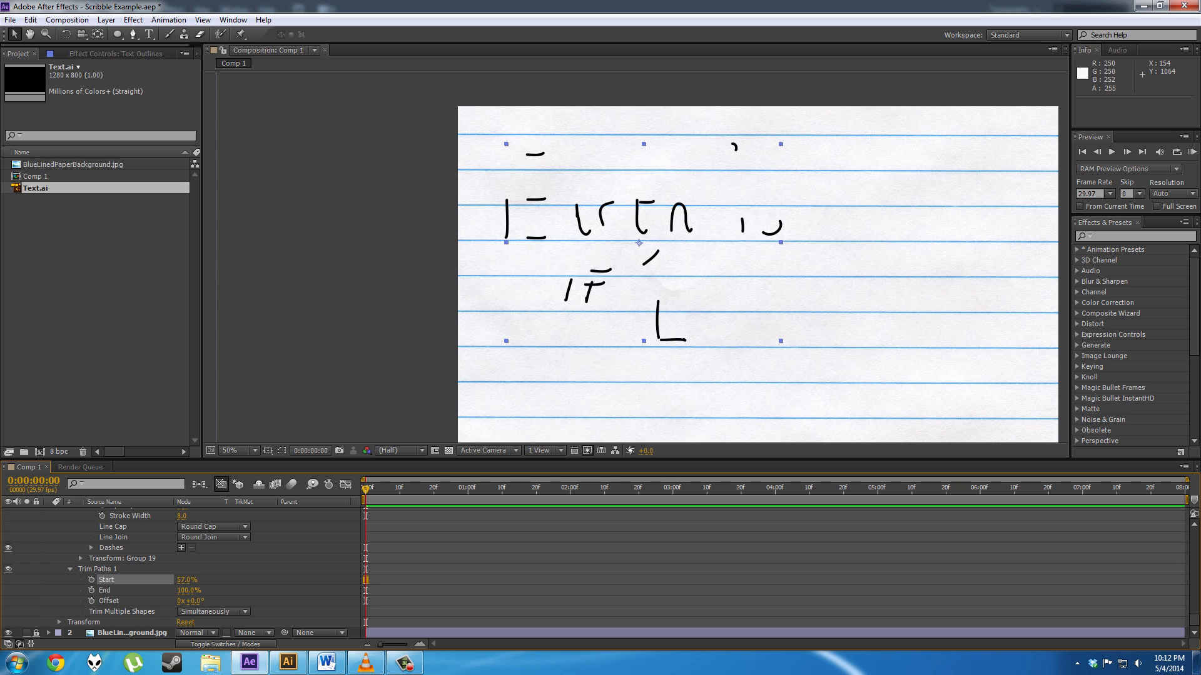
Step: Return the Trim Paths Start to 0% and set Trim Multiple Shapes to Individually
left_click_drag(221, 581, 181, 580)
left_click(214, 611)
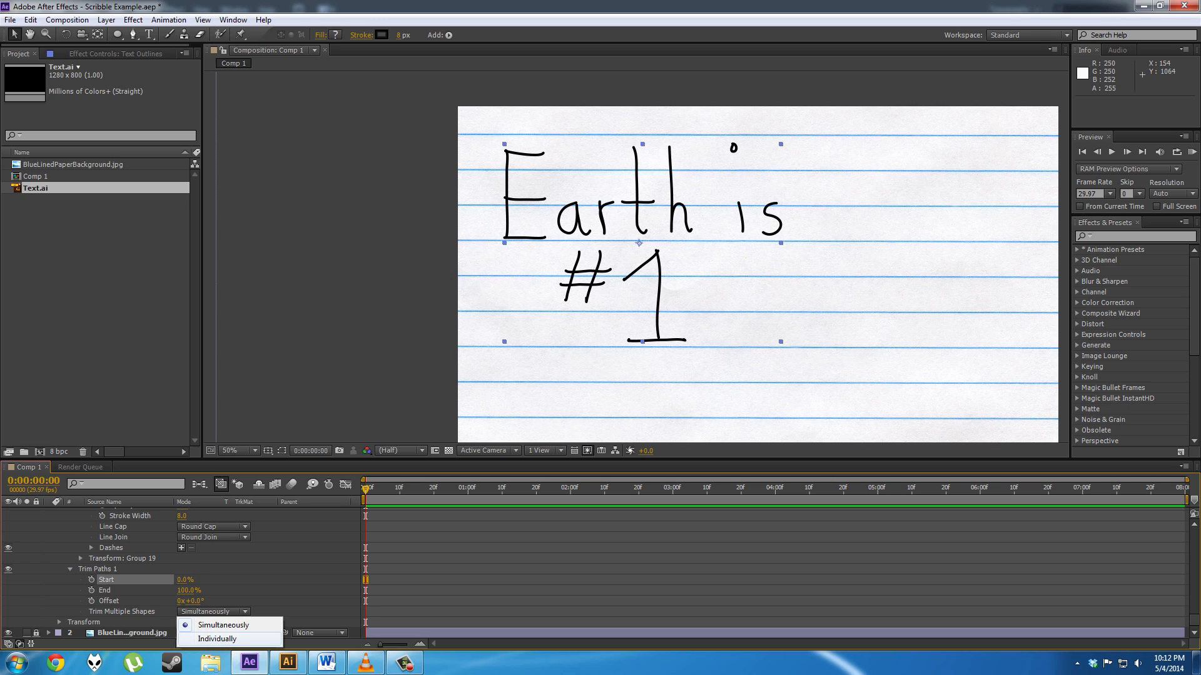
left_click(217, 638)
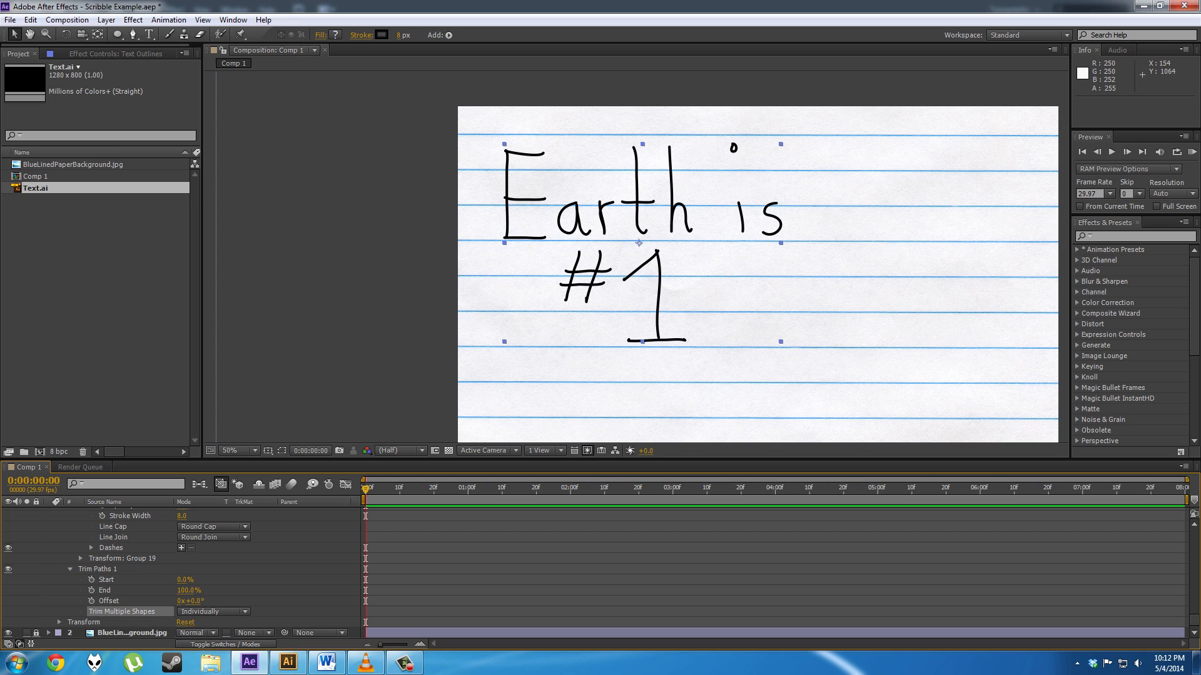
Step: Keyframe the Trim Paths Start from 100% at the first frame to 0% at 0:00:01:15
left_click_drag(185, 579, 249, 579)
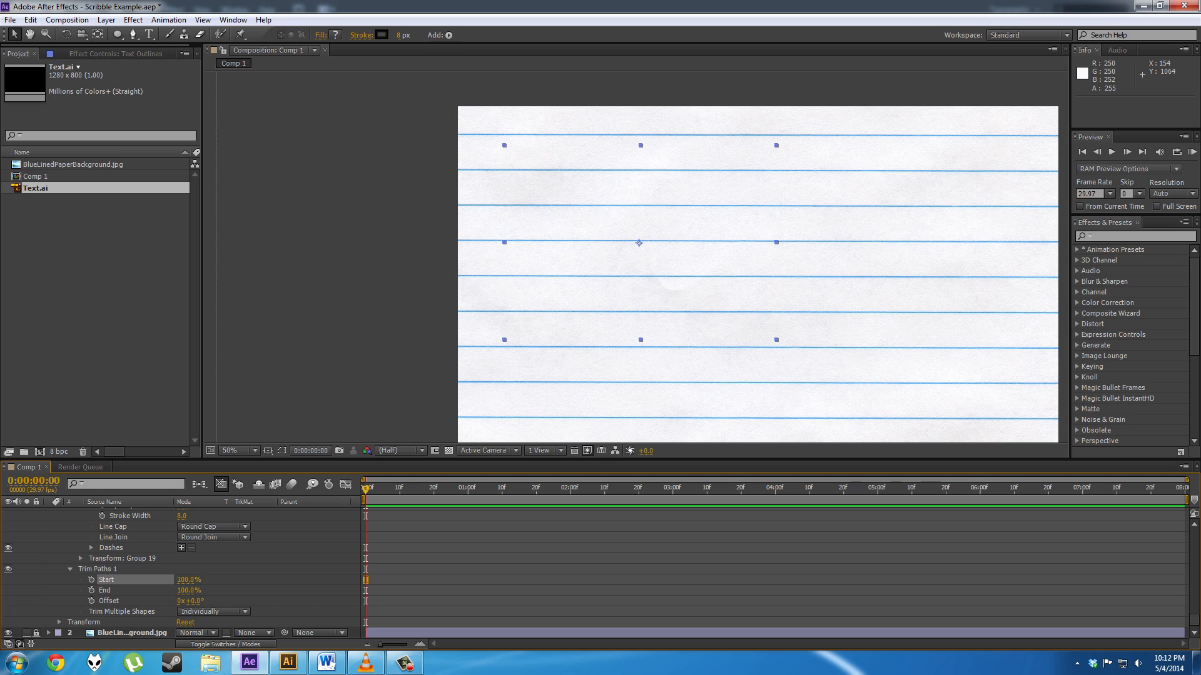
left_click(91, 580)
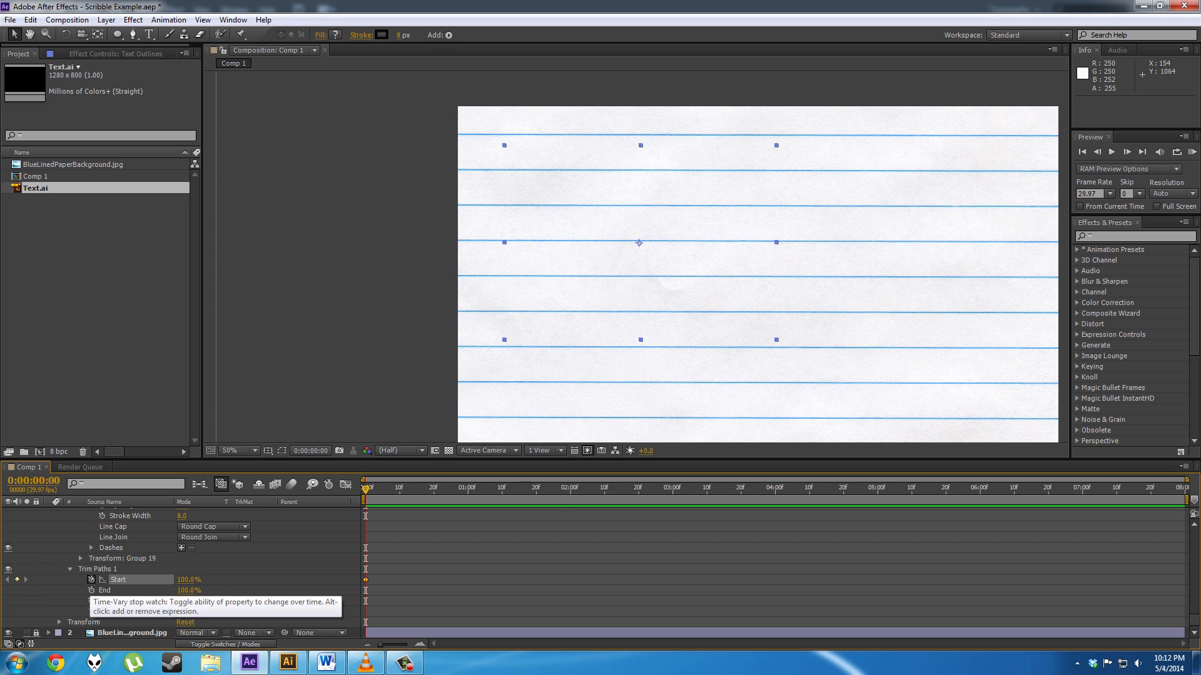
scroll(483, 499, "up", 1)
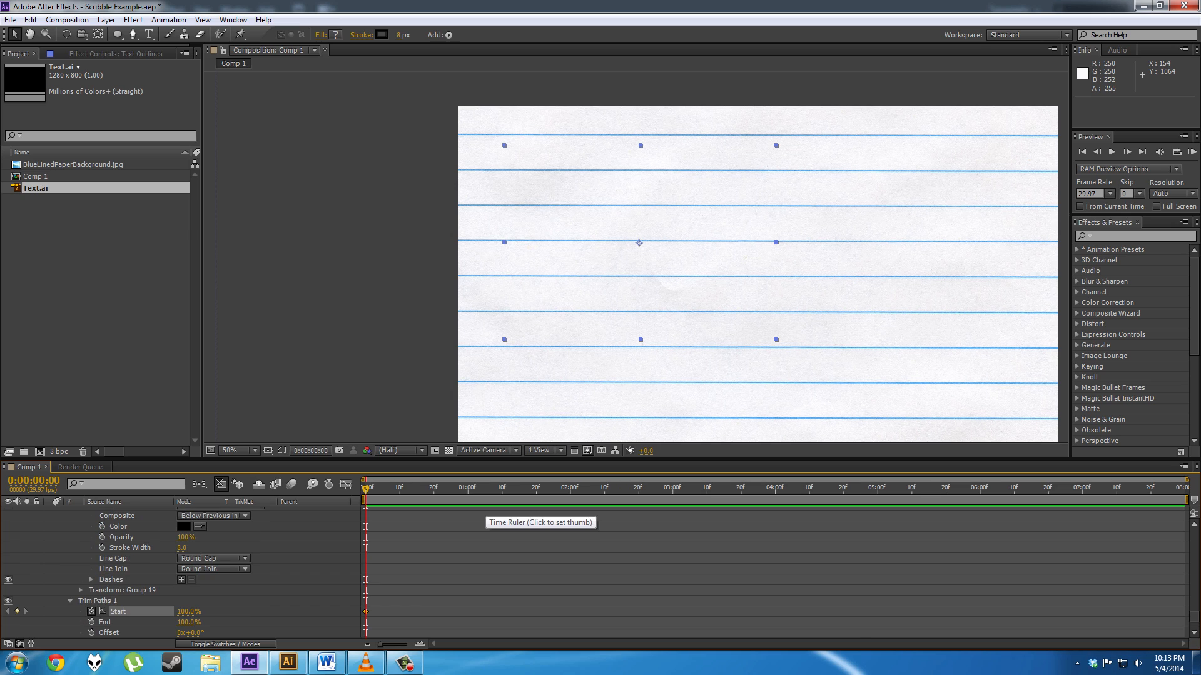
scroll(483, 499, "up", 1)
scroll(484, 499, "left", 1)
left_click_drag(638, 488, 672, 488)
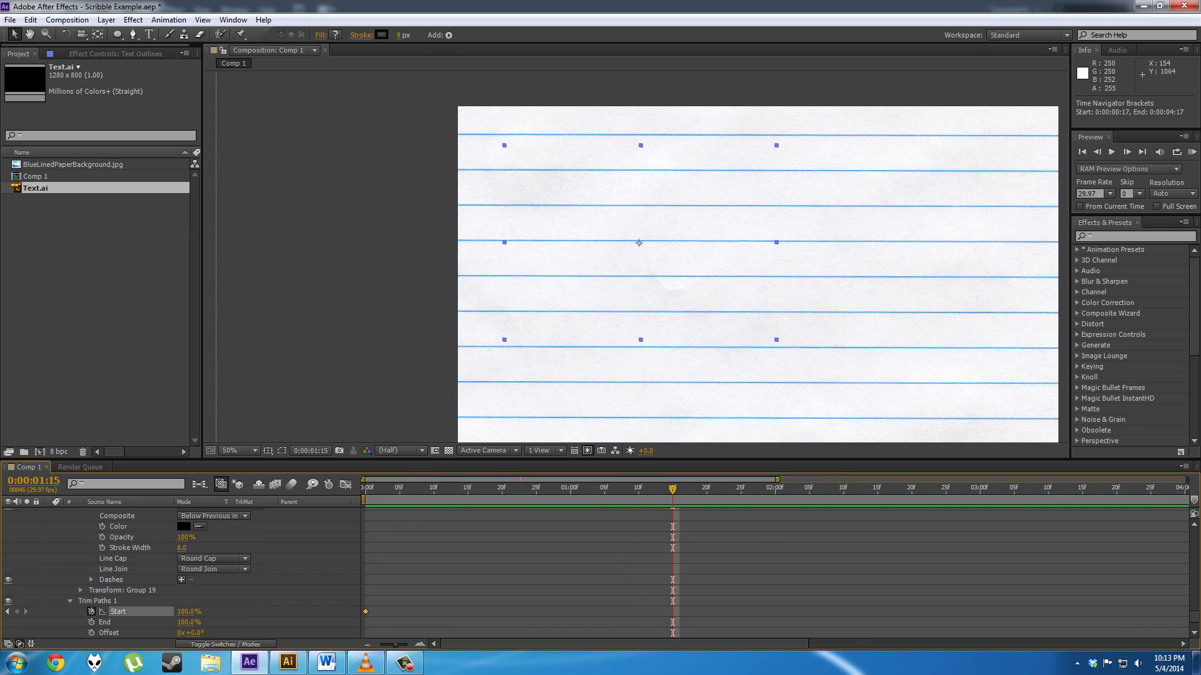
Step: Preview the write-on animation, centre the composition in view, and compare it with the reference video Example.mov in VLC
key("KP_0")
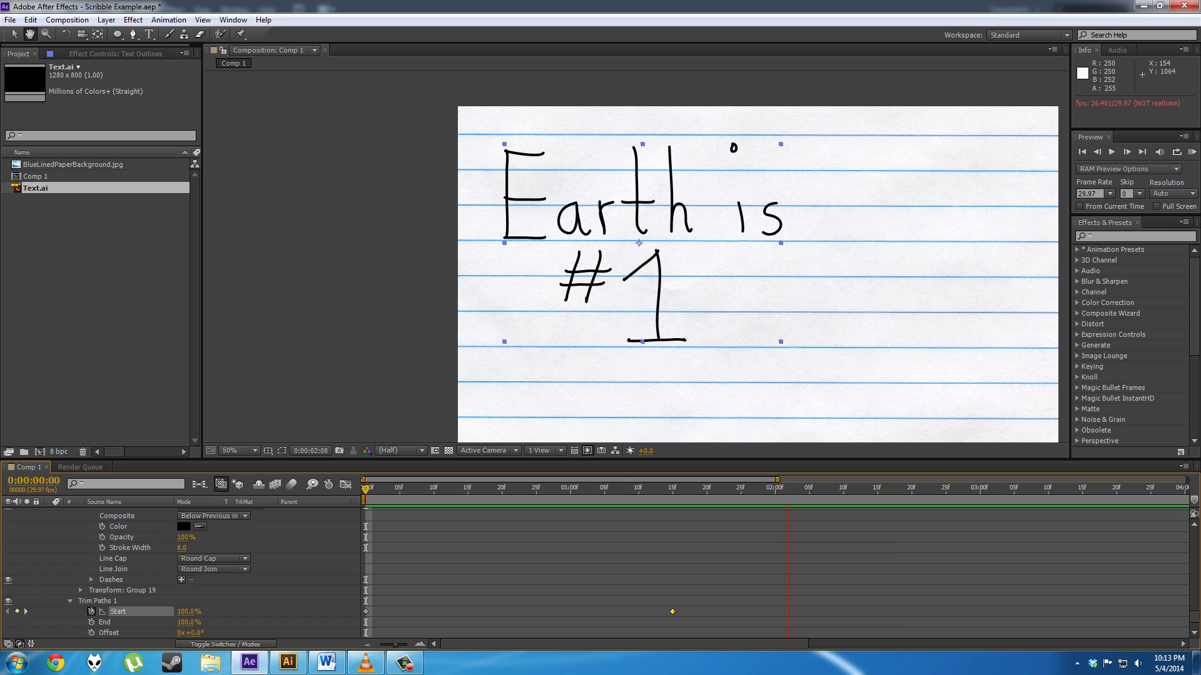
key("space")
left_click(761, 301)
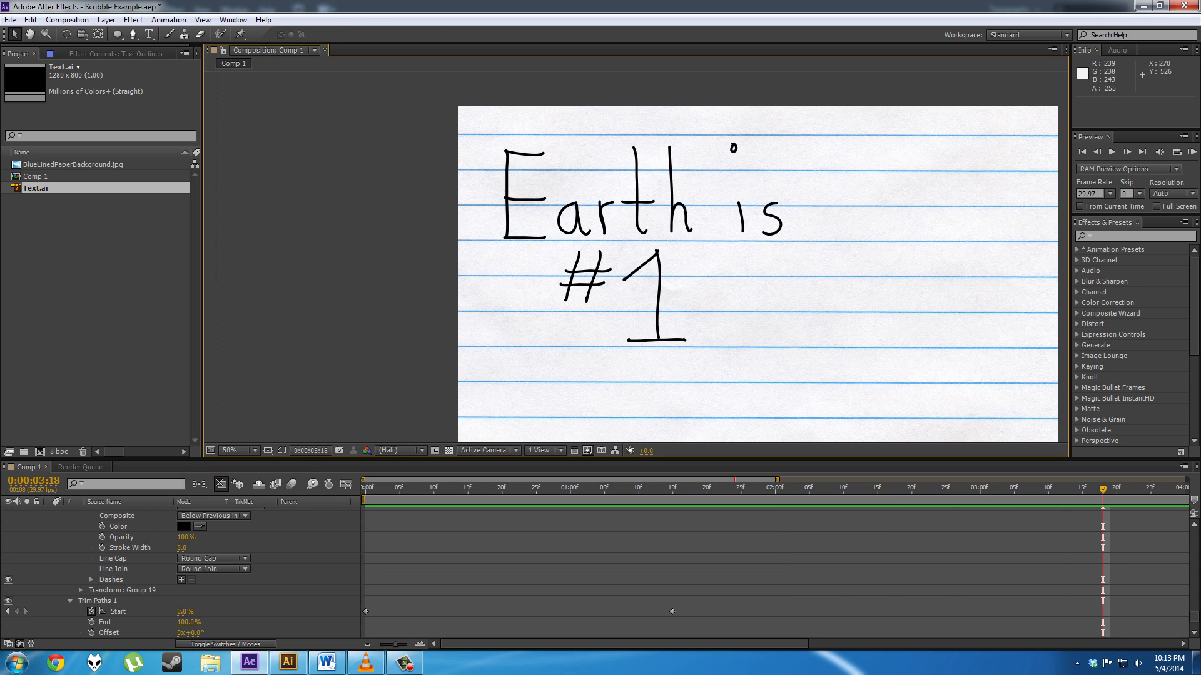
scroll(761, 301, "down", 2)
left_click_drag(761, 301, 671, 300)
key("v")
scroll(672, 300, "up", 2)
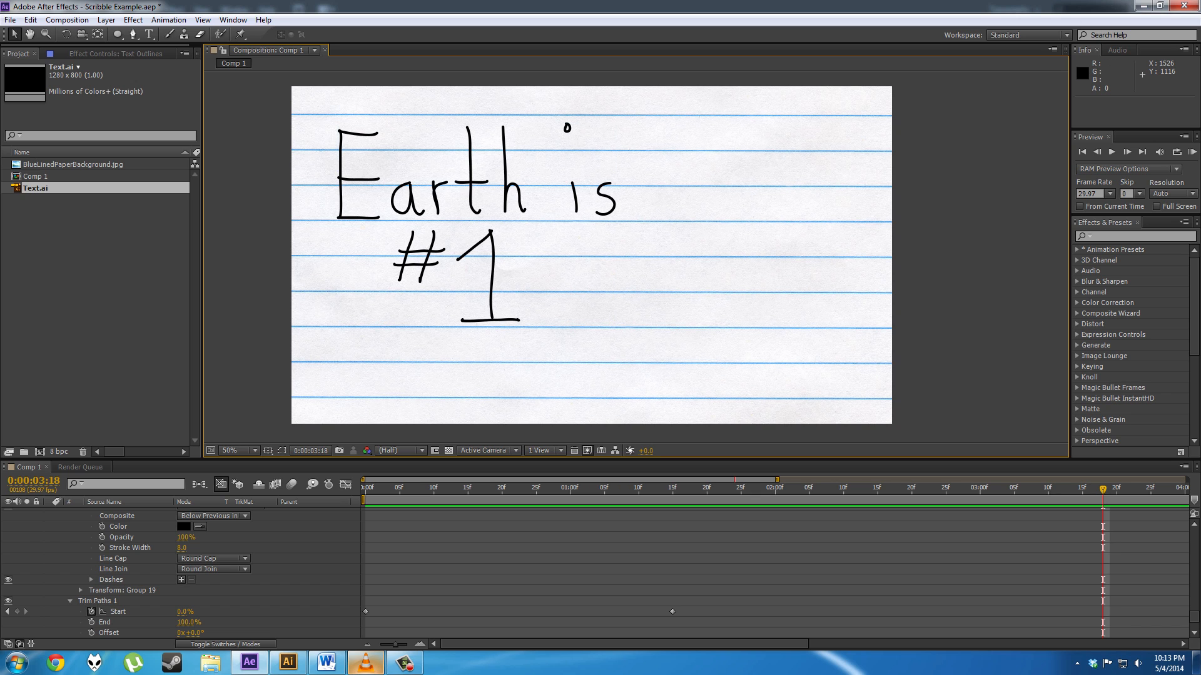
left_click(365, 661)
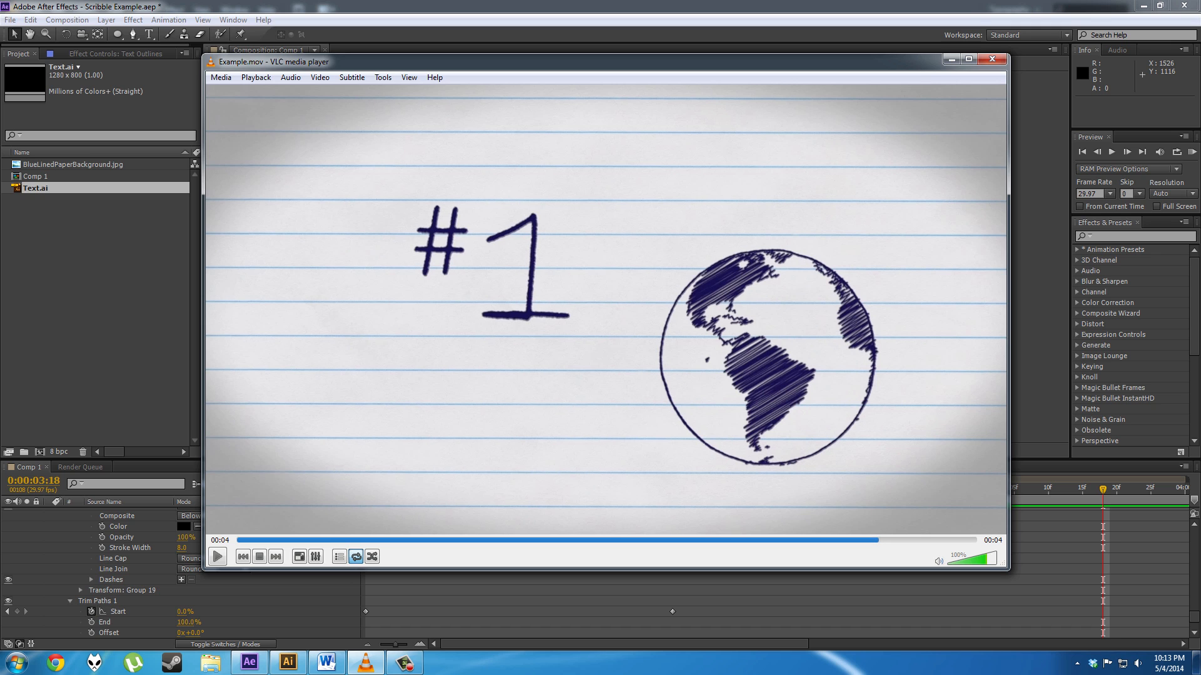
left_click(951, 58)
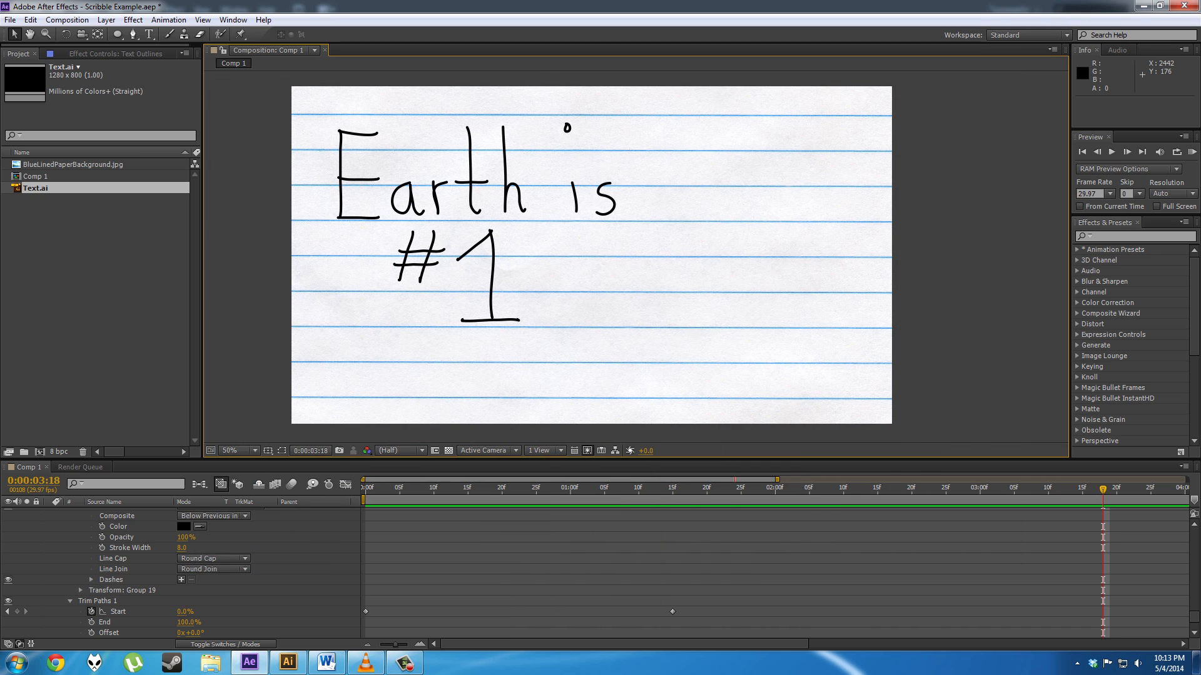
Step: Find the Roughen Edges effect by searching for "roughen" and apply it to the Text Outlines lettering
left_click(1114, 236)
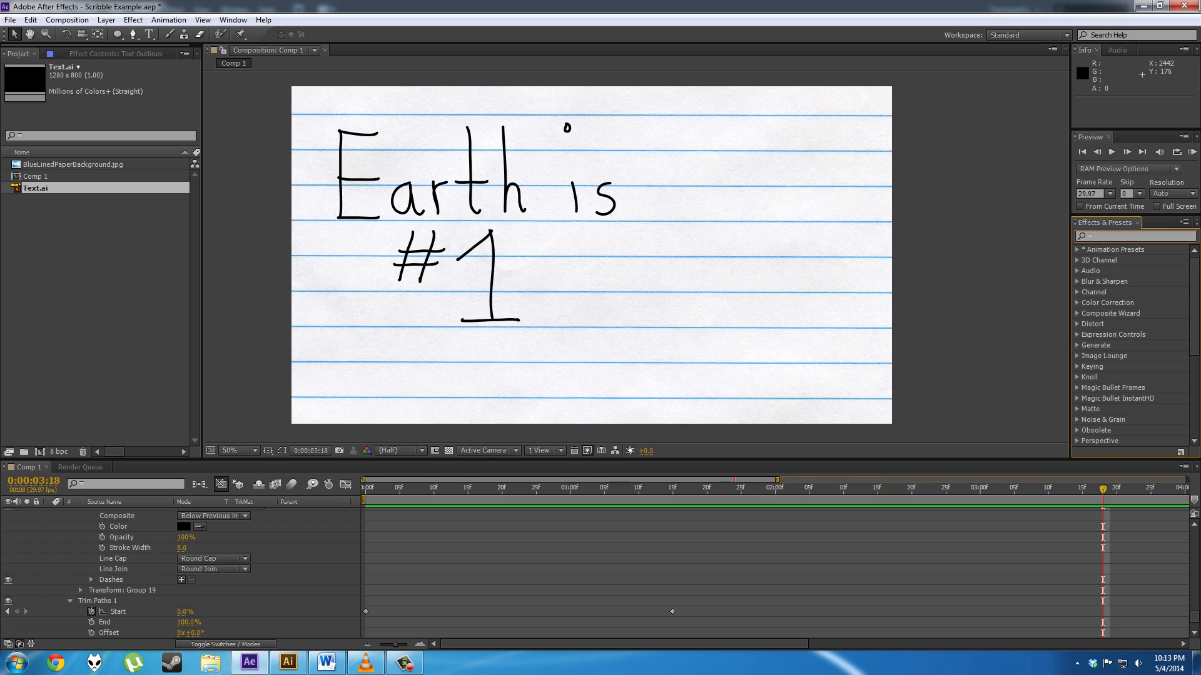
type("roughen")
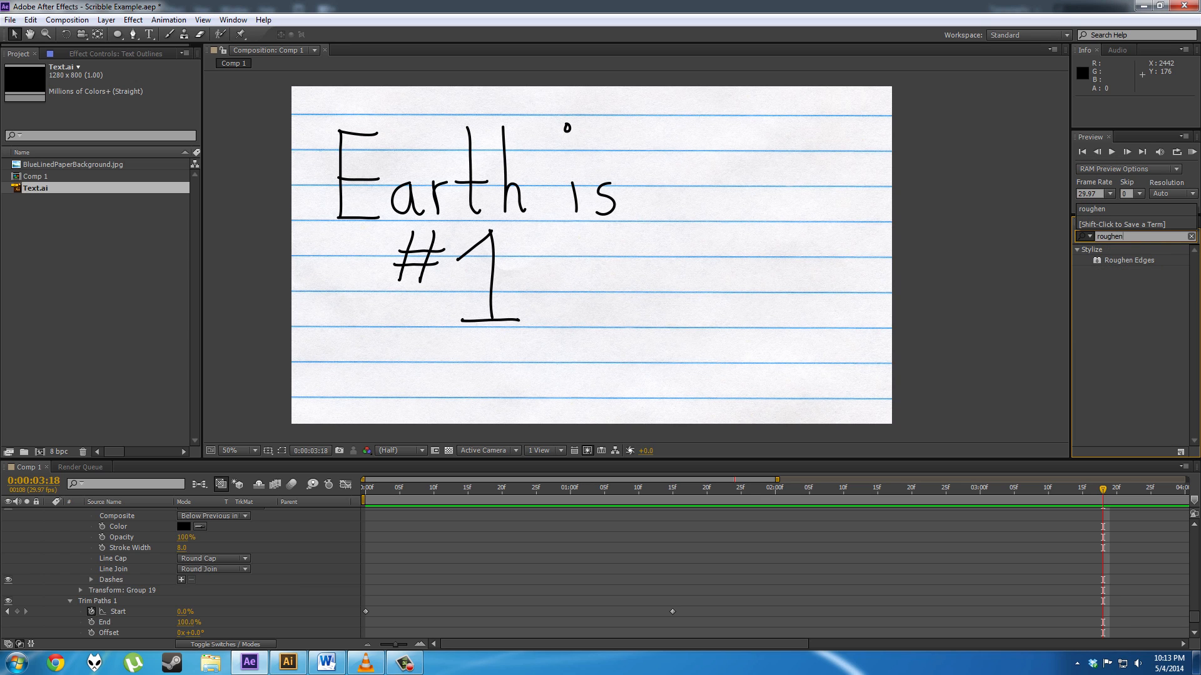
left_click(1129, 260)
mouse_move(1128, 260)
left_mouse_down()
mouse_move(500, 253)
mouse_move(400, 225)
left_mouse_up()
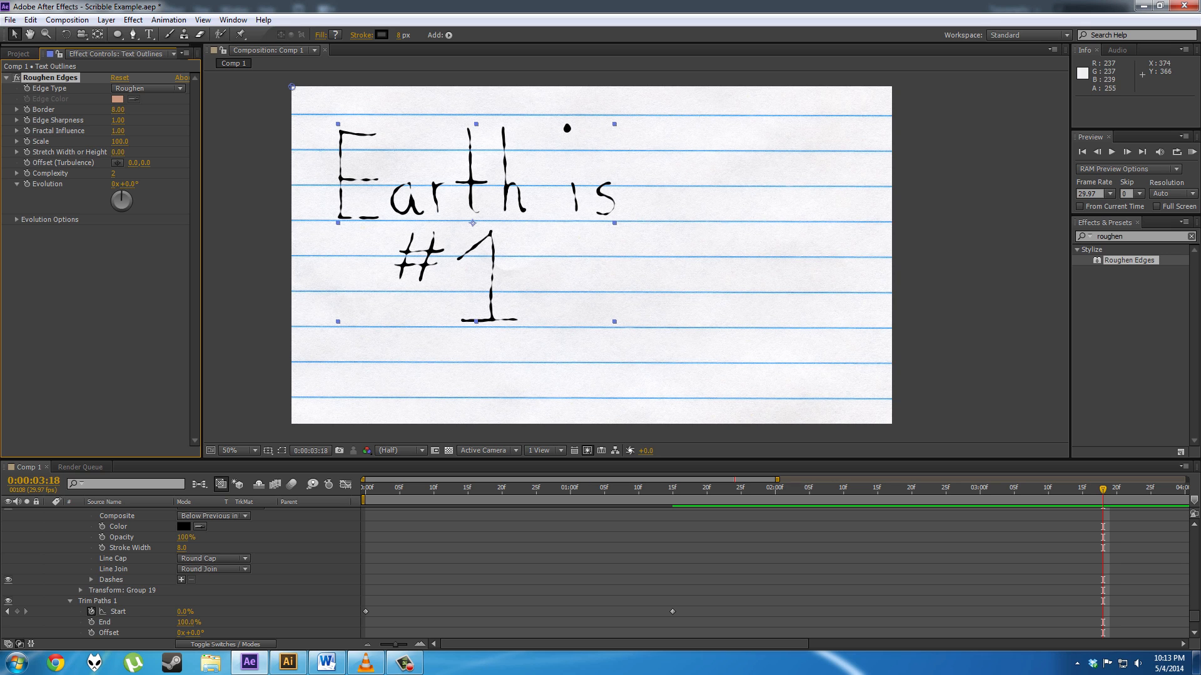
Step: Set the Roughen Edges Border on the lettering to 5
scroll(382, 201, "up", 1)
left_click_drag(383, 201, 576, 280)
scroll(580, 280, "down", 2)
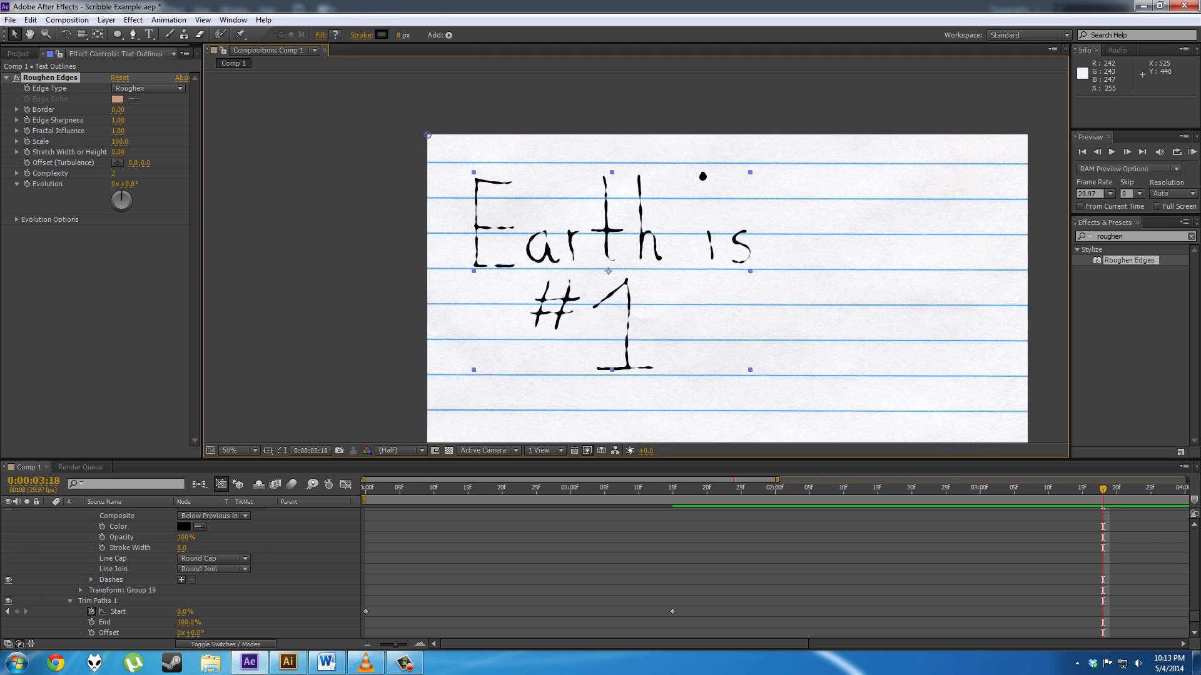
left_click(118, 109)
key("Return")
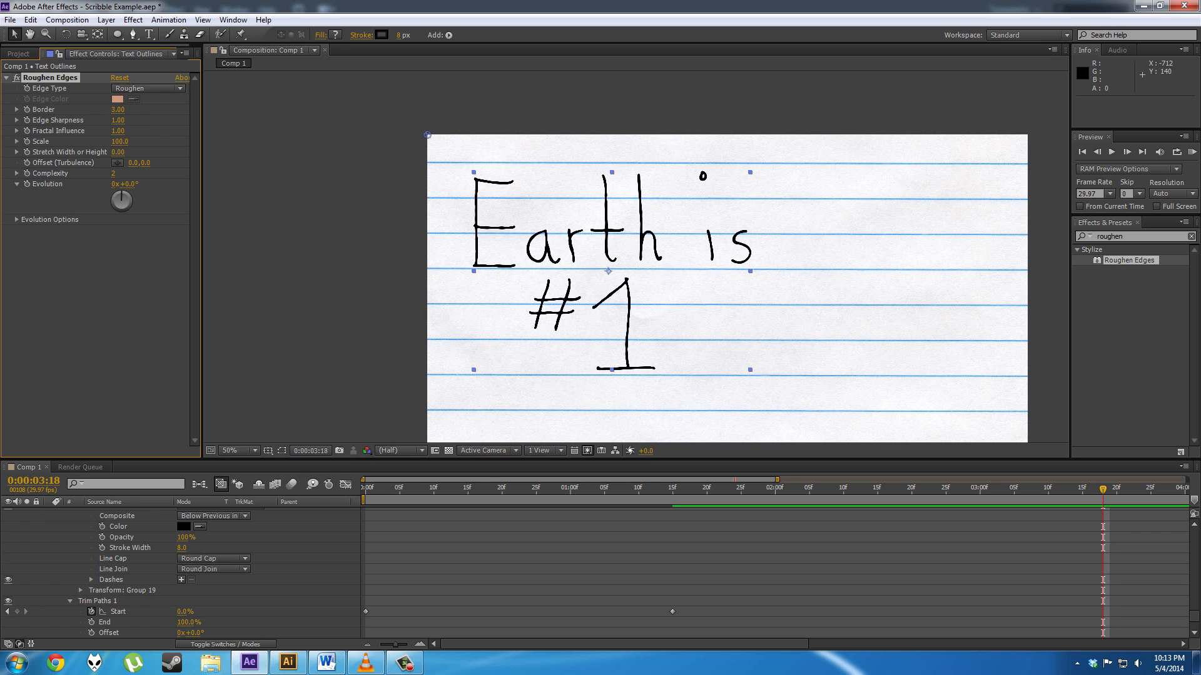
scroll(569, 279, "up", 1)
left_click(117, 109)
type("5")
key("Return")
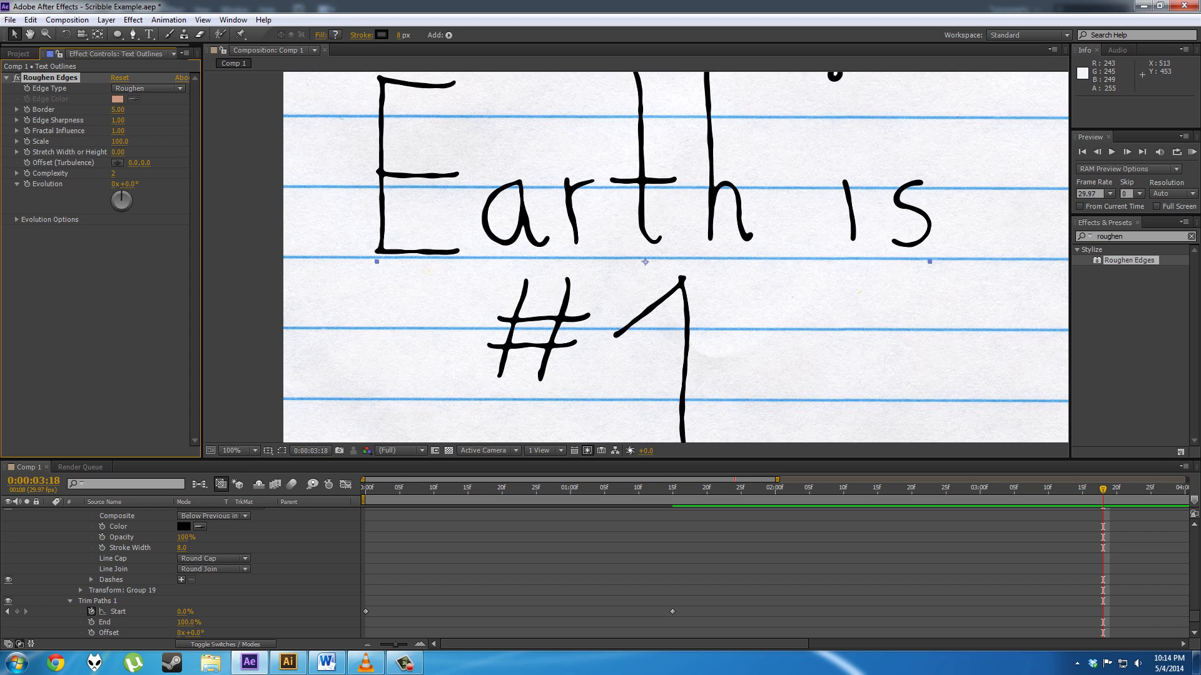
Step: Expand the Evolution Options of Roughen Edges, go to frame 8, and check the line movement in Example.mov in VLC
left_click(16, 220)
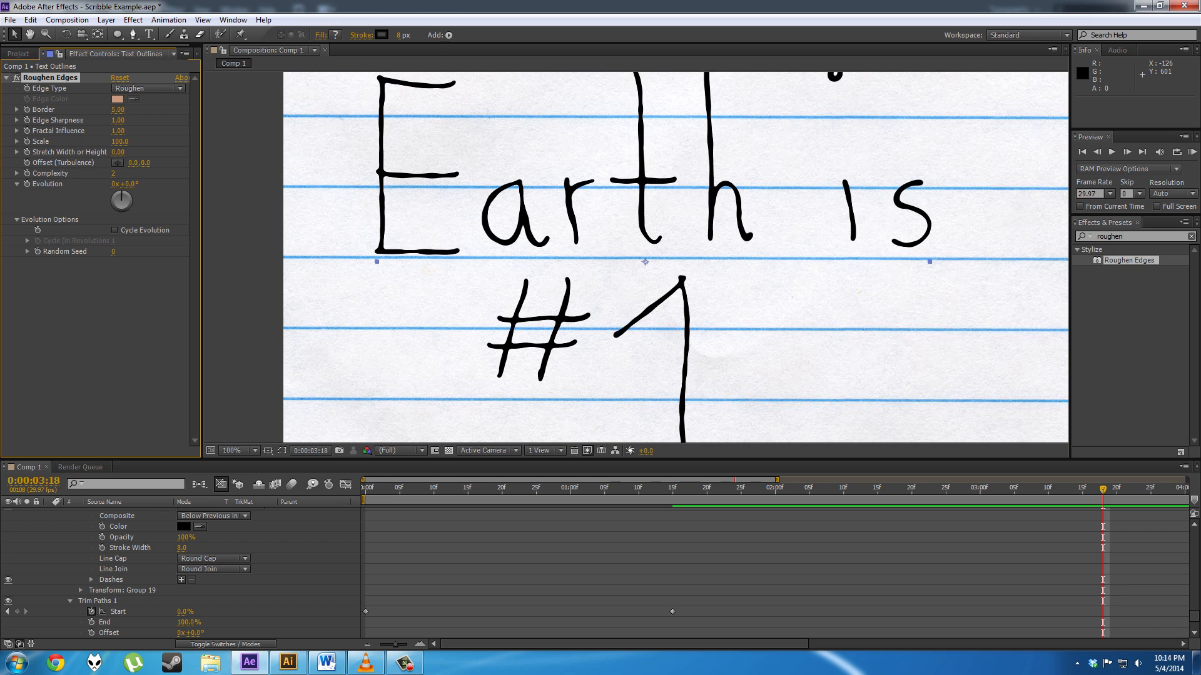
left_click_drag(366, 488, 404, 489)
left_click(366, 662)
left_click(308, 539)
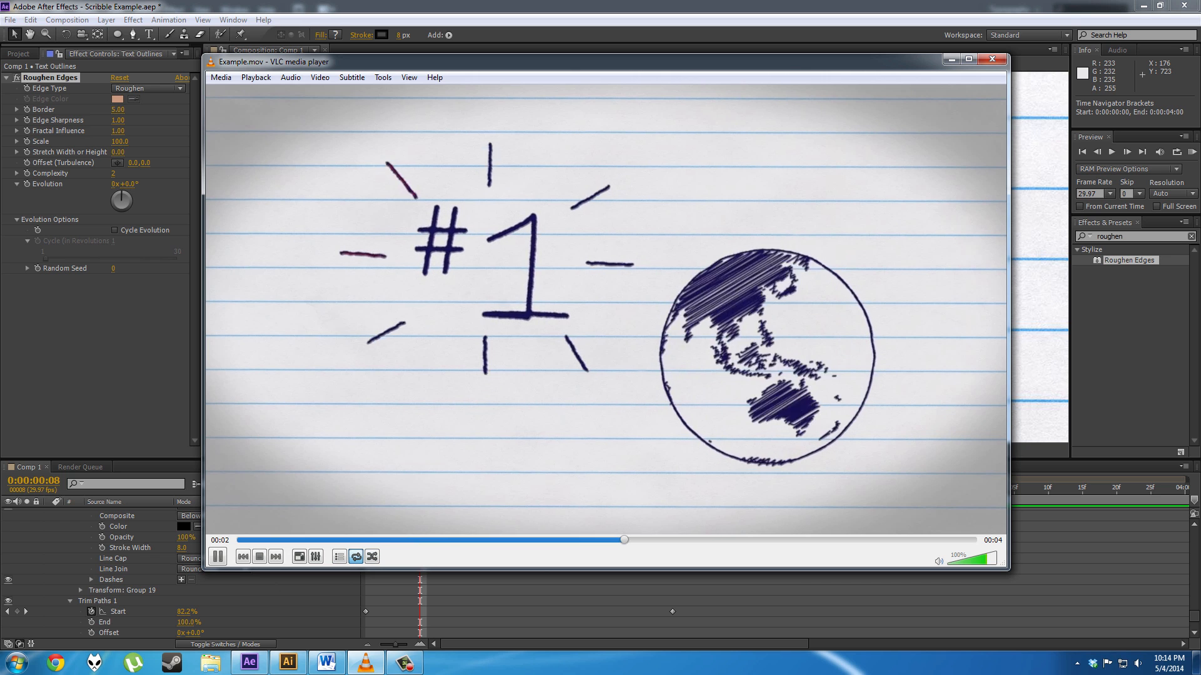
left_click(951, 58)
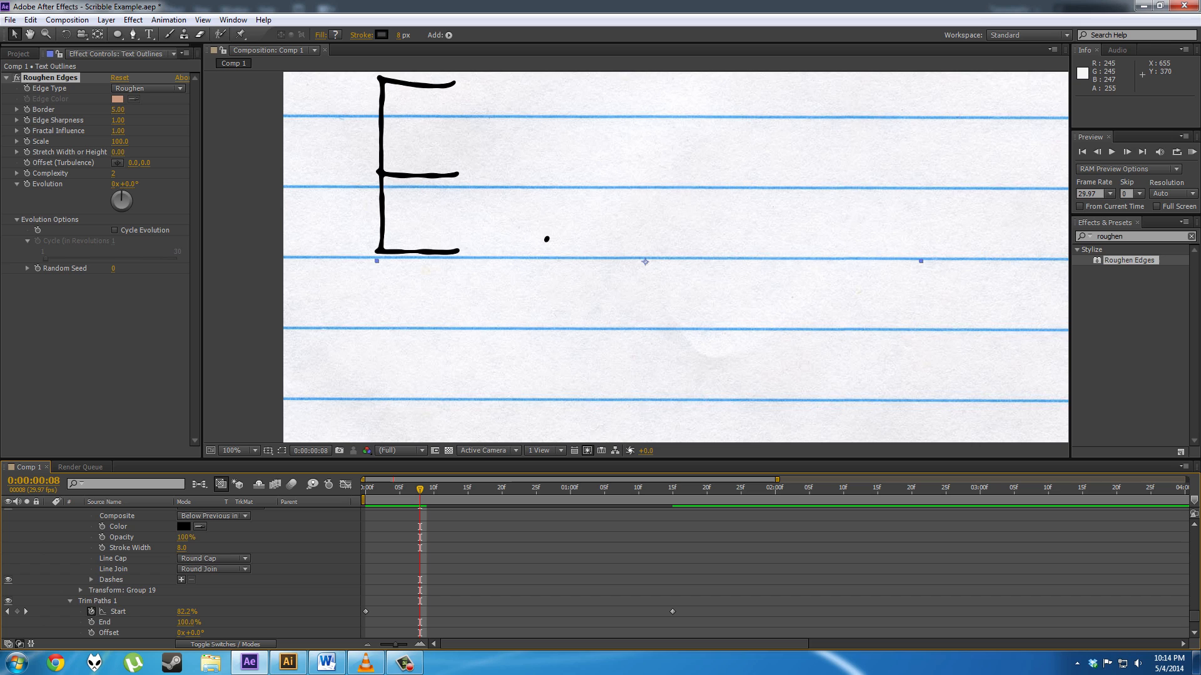
left_click_drag(693, 231, 696, 272)
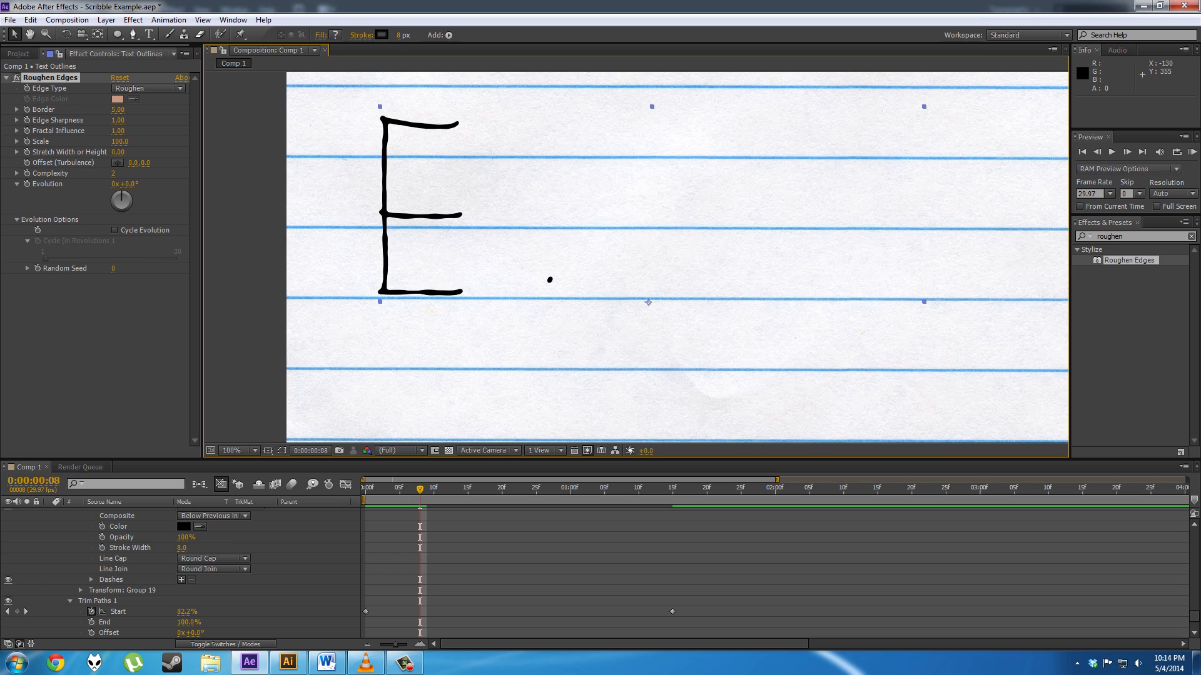
Step: Give the Roughen Edges Random Seed the expression fps=5; amount=50; wiggle(fps,amount,octaves = 1, amp_mult = 0.5,(Math.round(time*fps))/fps);
left_click(37, 268, "alt")
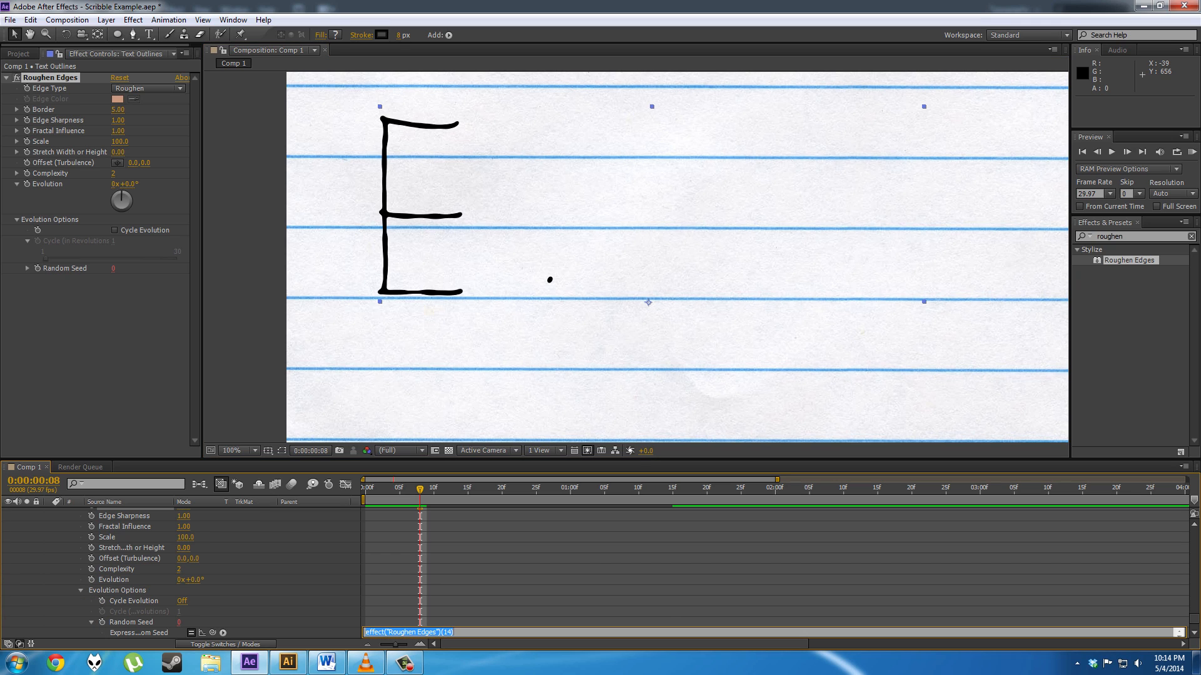
left_click(500, 590)
scroll(500, 590, "down", 1)
left_click(476, 611)
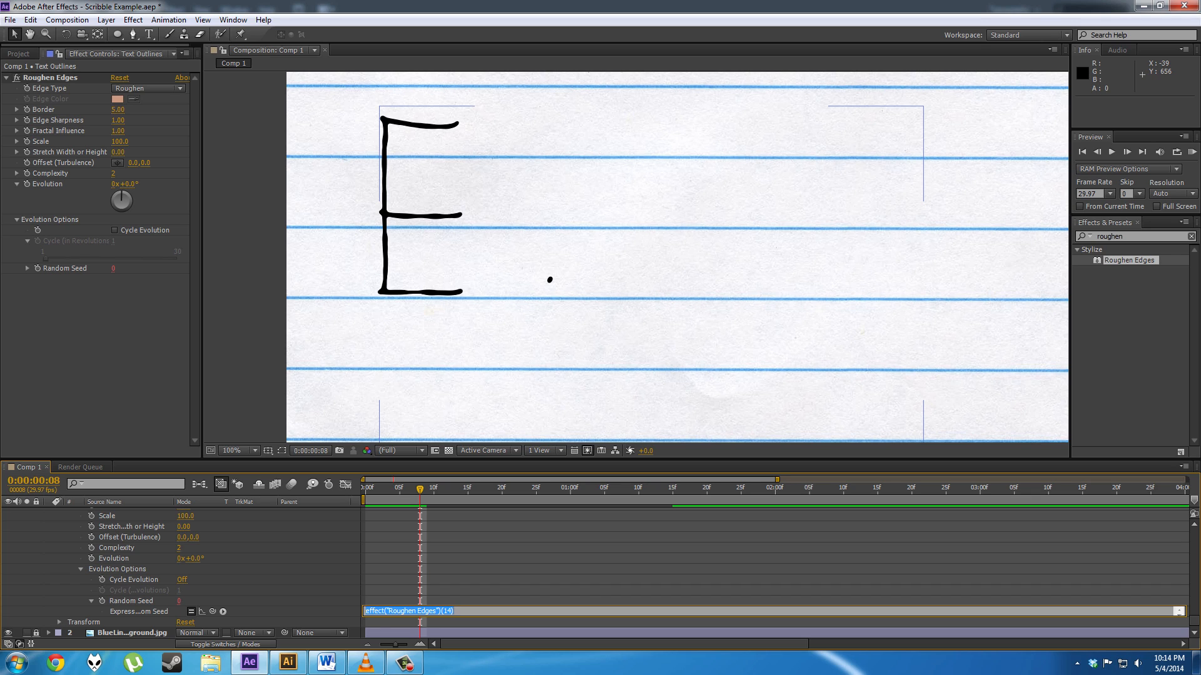
left_click(56, 663)
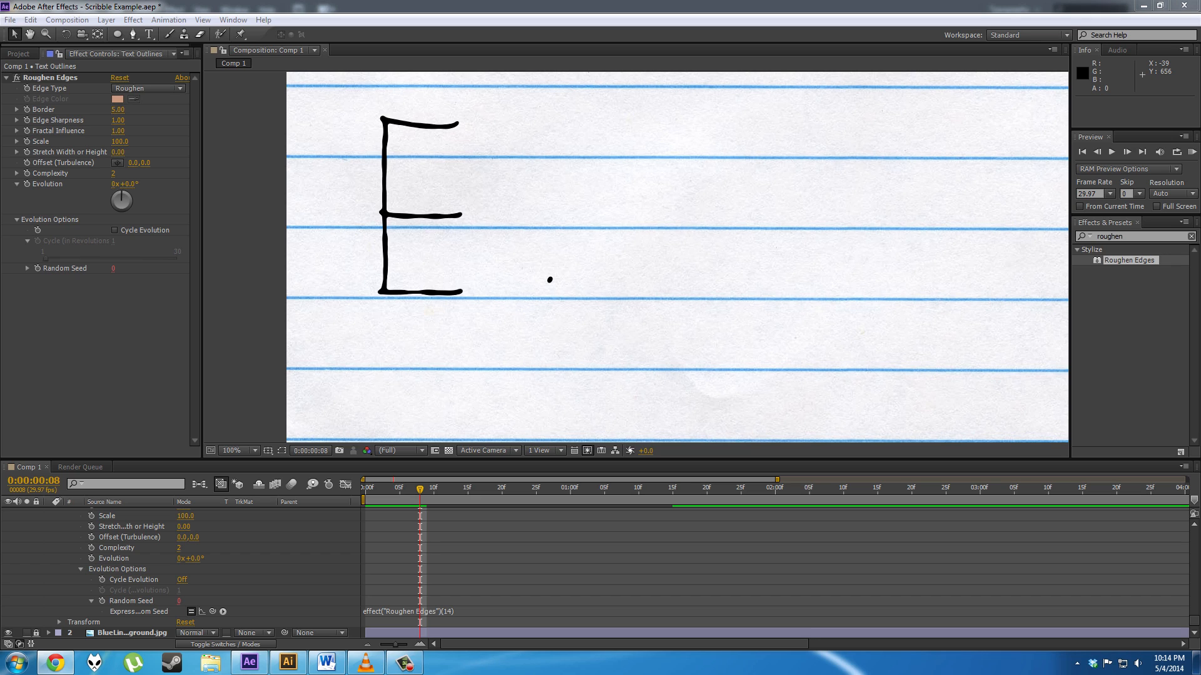
left_click(450, 612)
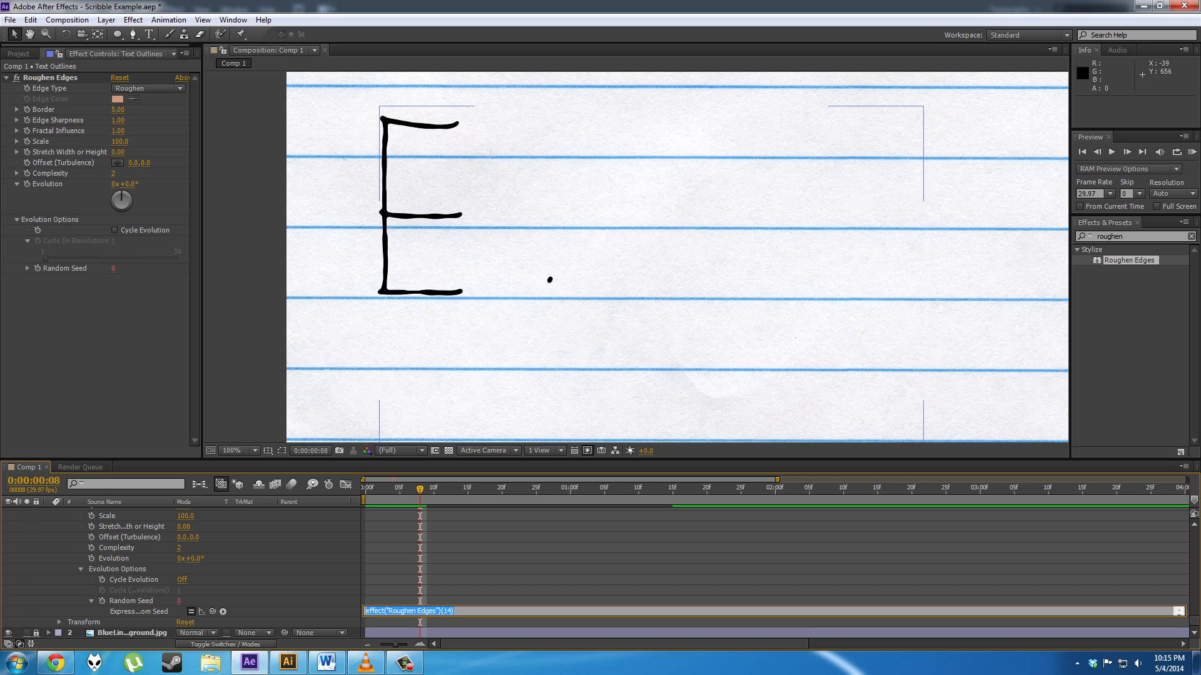
type("wiggle(fps,amount,octaves = 1, amp_mult = 0.5,(Math.round(time*fps))/fps);")
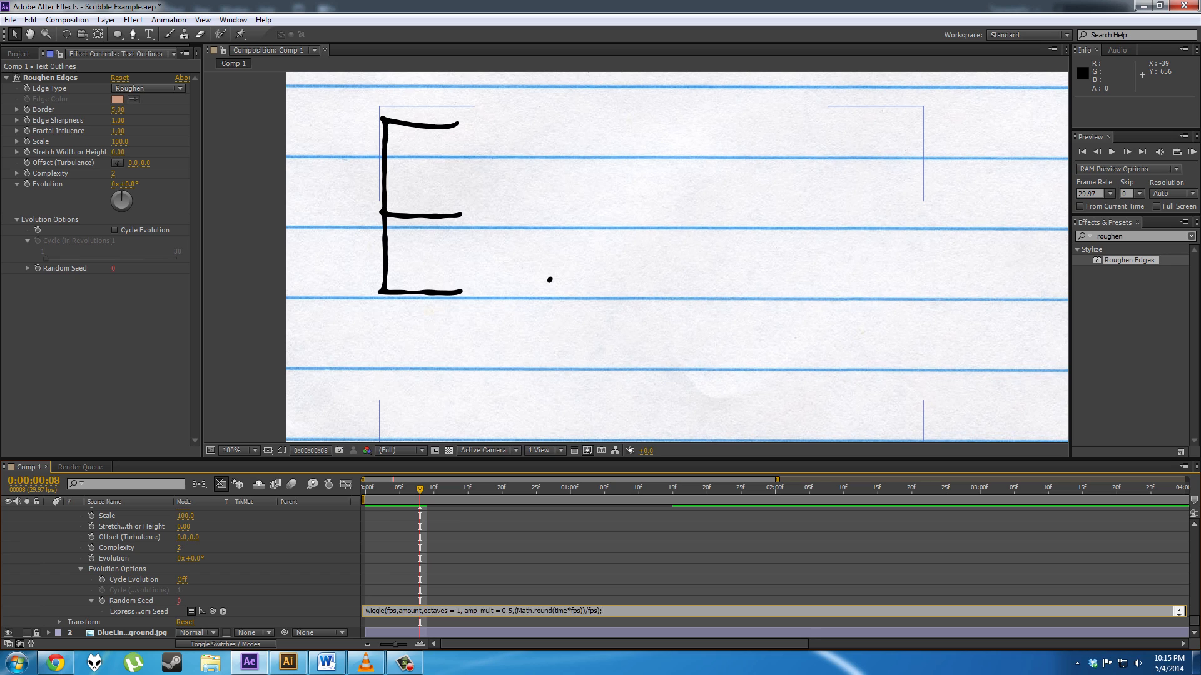
key("KP_Enter")
Step: Change the Random Seed expression to fps=10 and amount=8
left_click(401, 612)
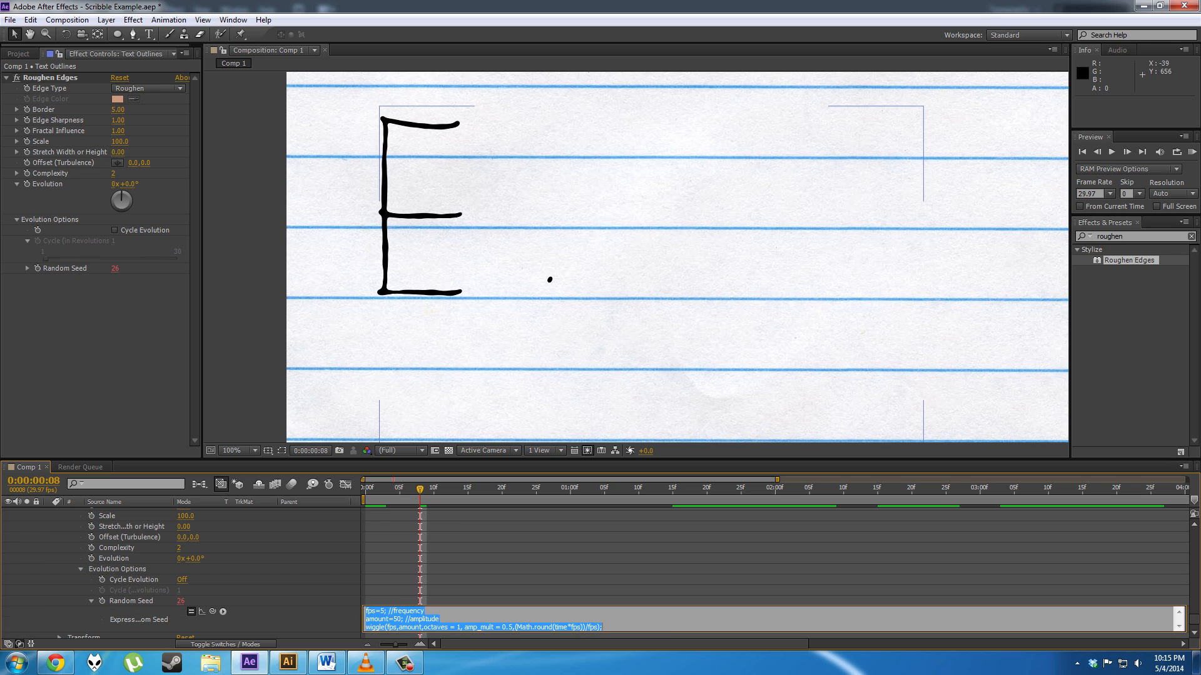
left_click(556, 627)
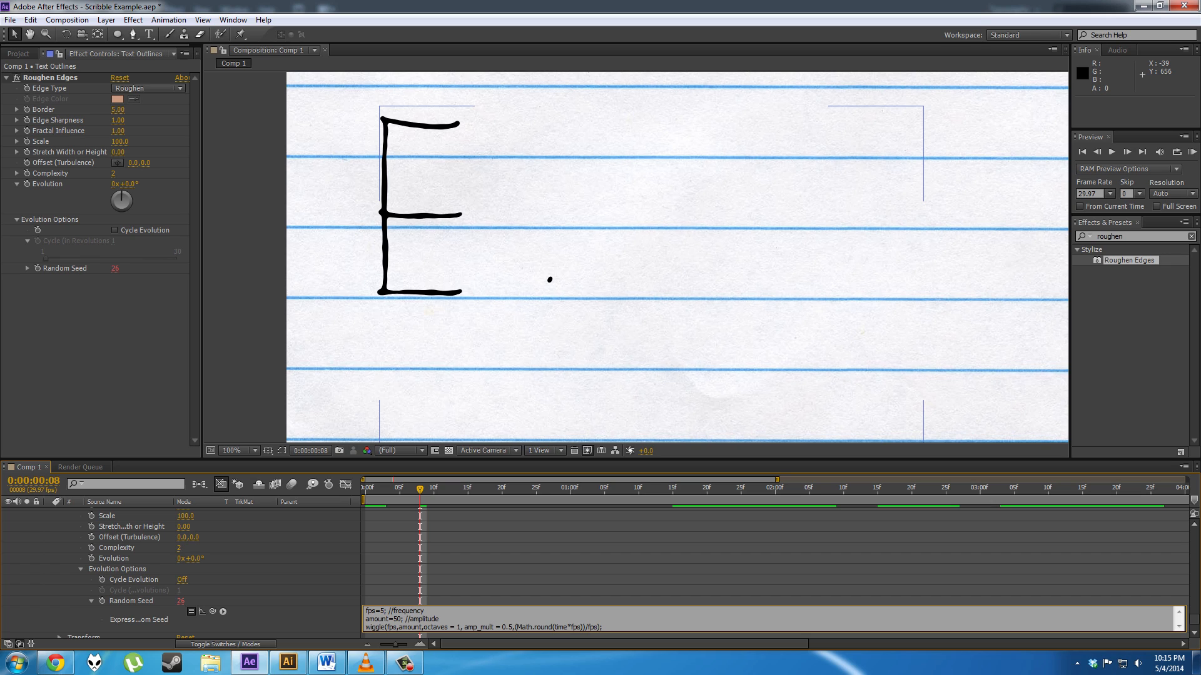
key("BackSpace")
type("10")
key("BackSpace")
key("BackSpace")
type("8")
key("KP_Enter")
Step: Preview the roughened lettering from the first frame, and play the reference Example.mov in VLC, pausing it near its end
key("Home")
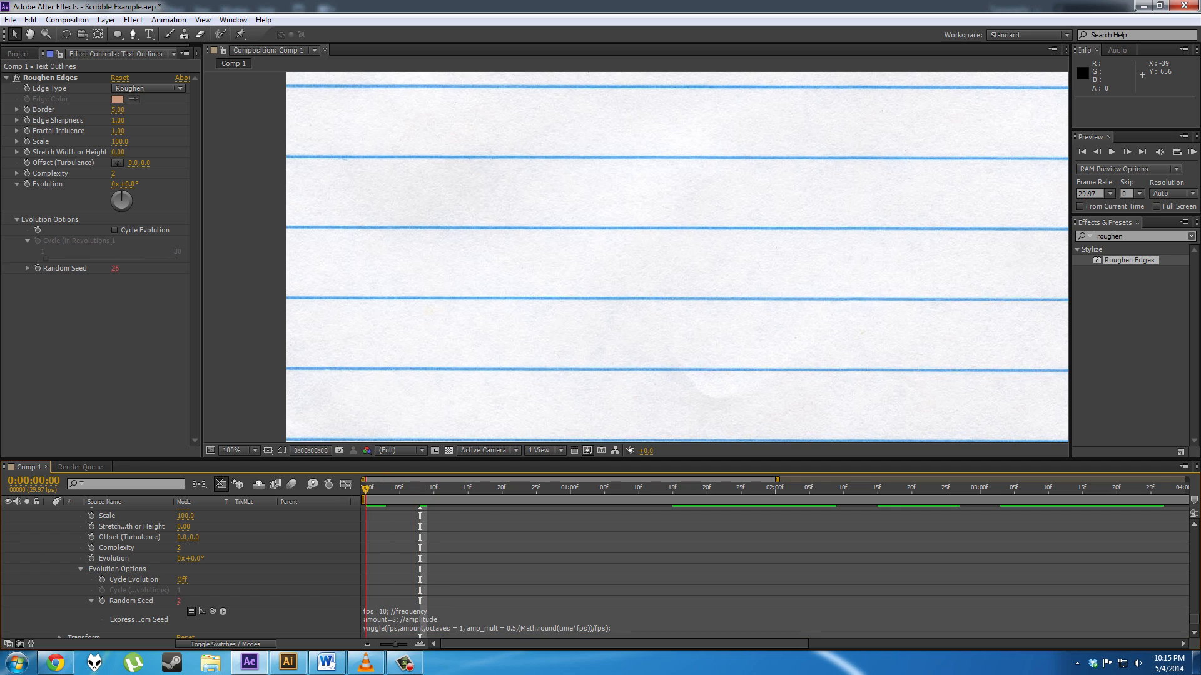
key("space")
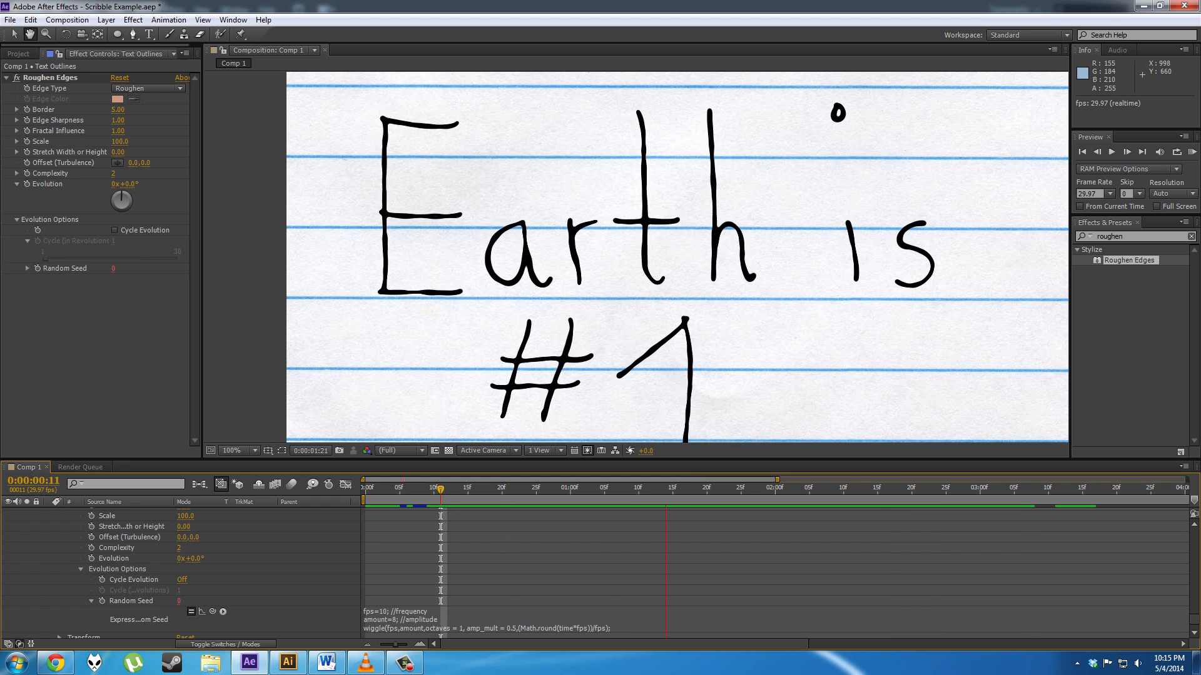
key("space")
left_click(488, 620)
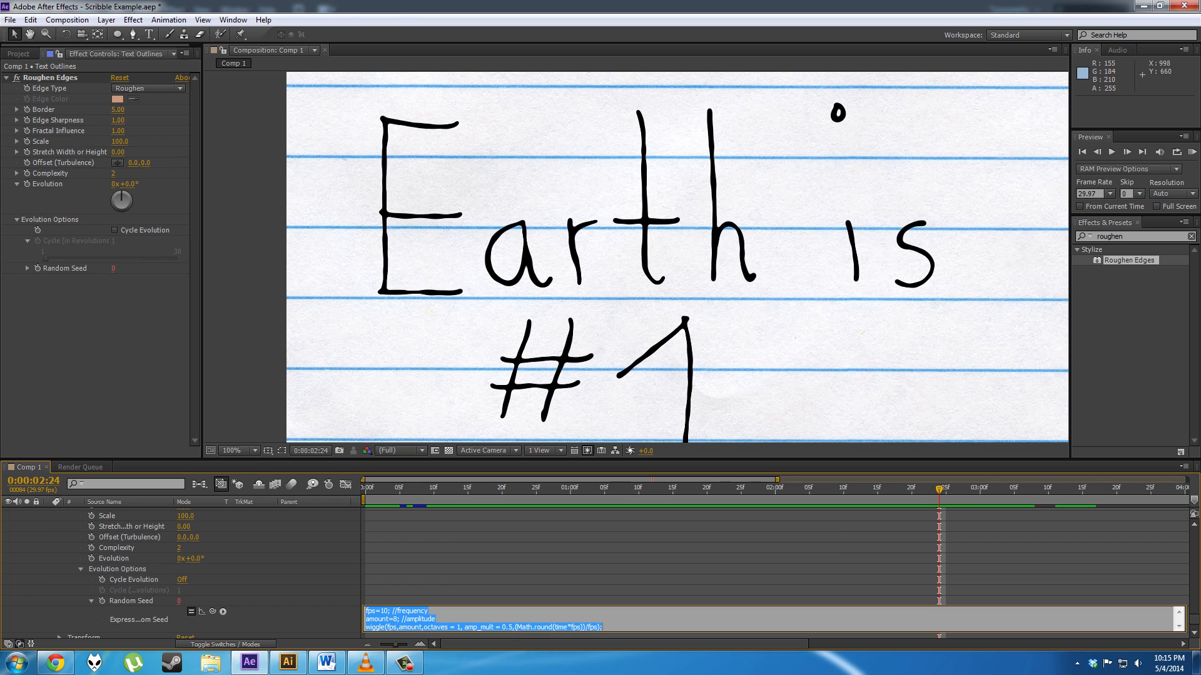
left_click(100, 350)
scroll(566, 318, "down", 1)
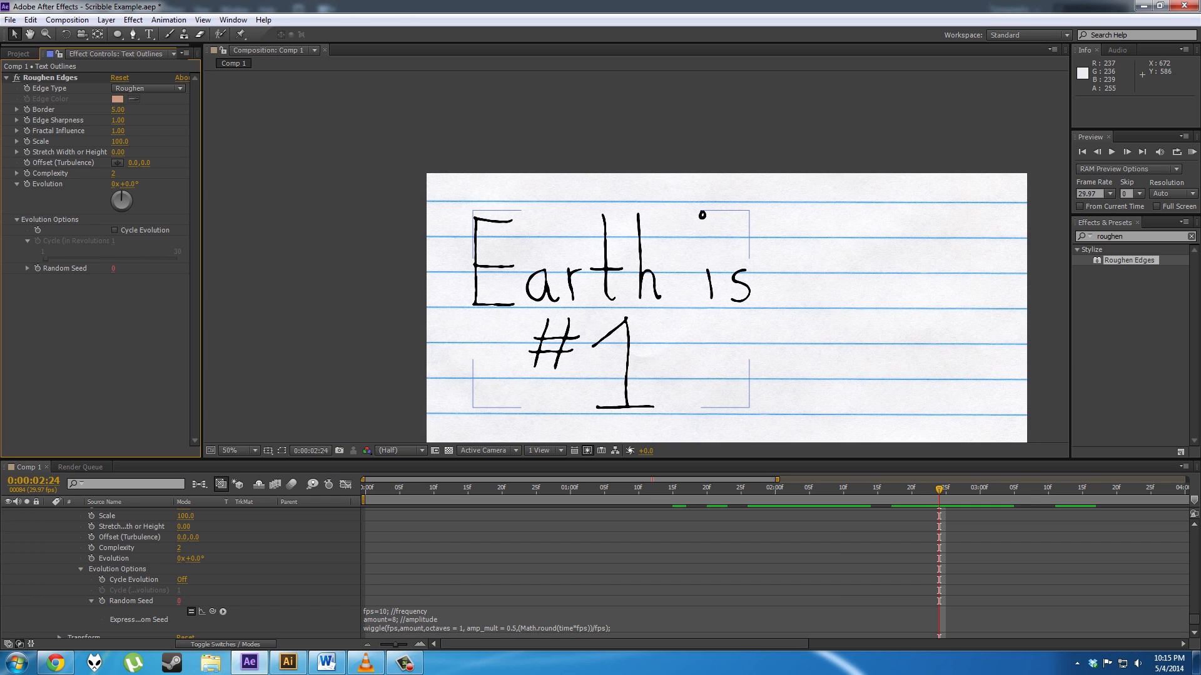
left_click_drag(626, 353, 622, 325)
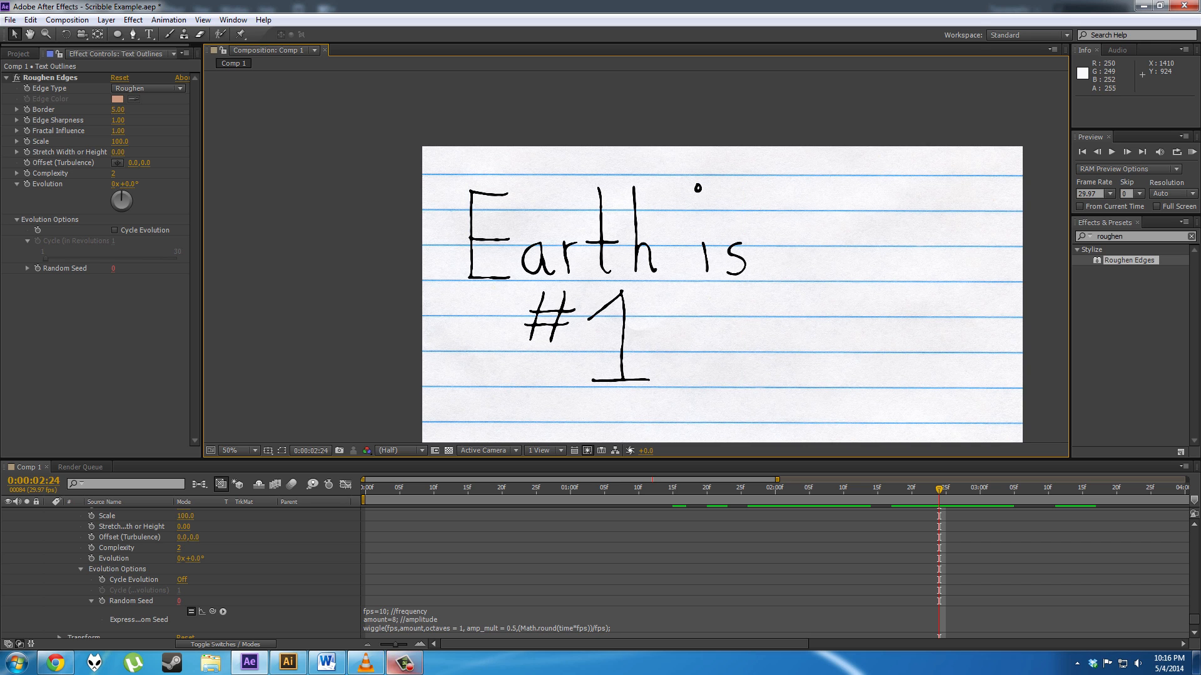
left_click(404, 663)
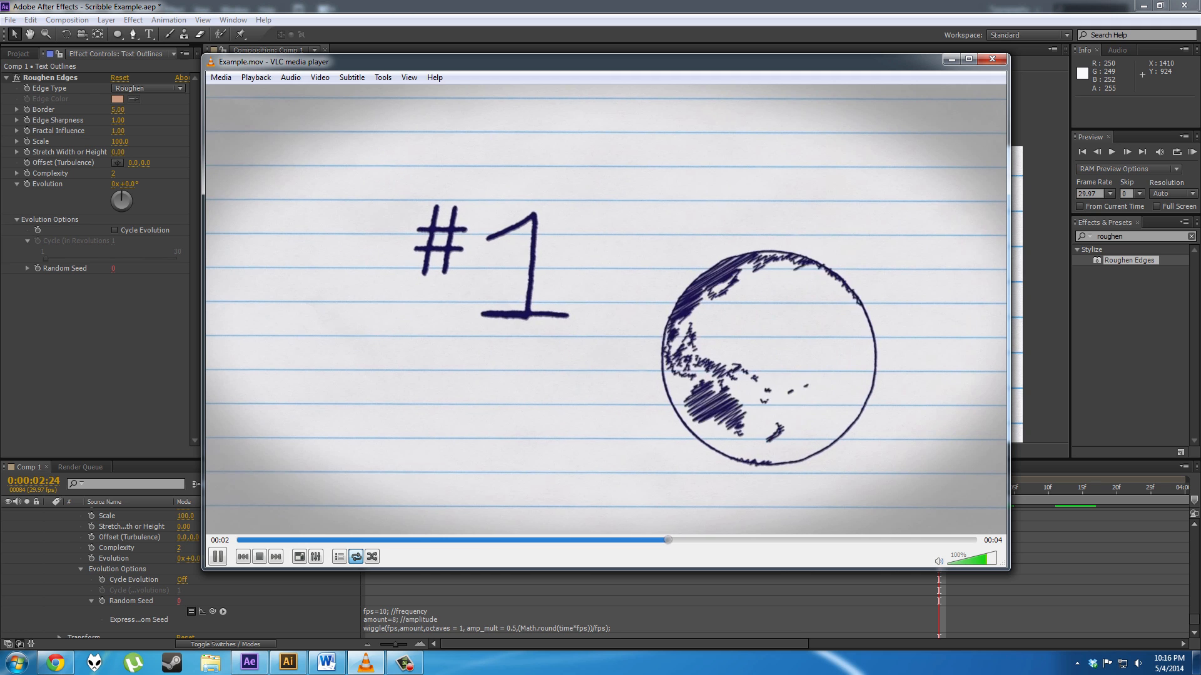
key("space")
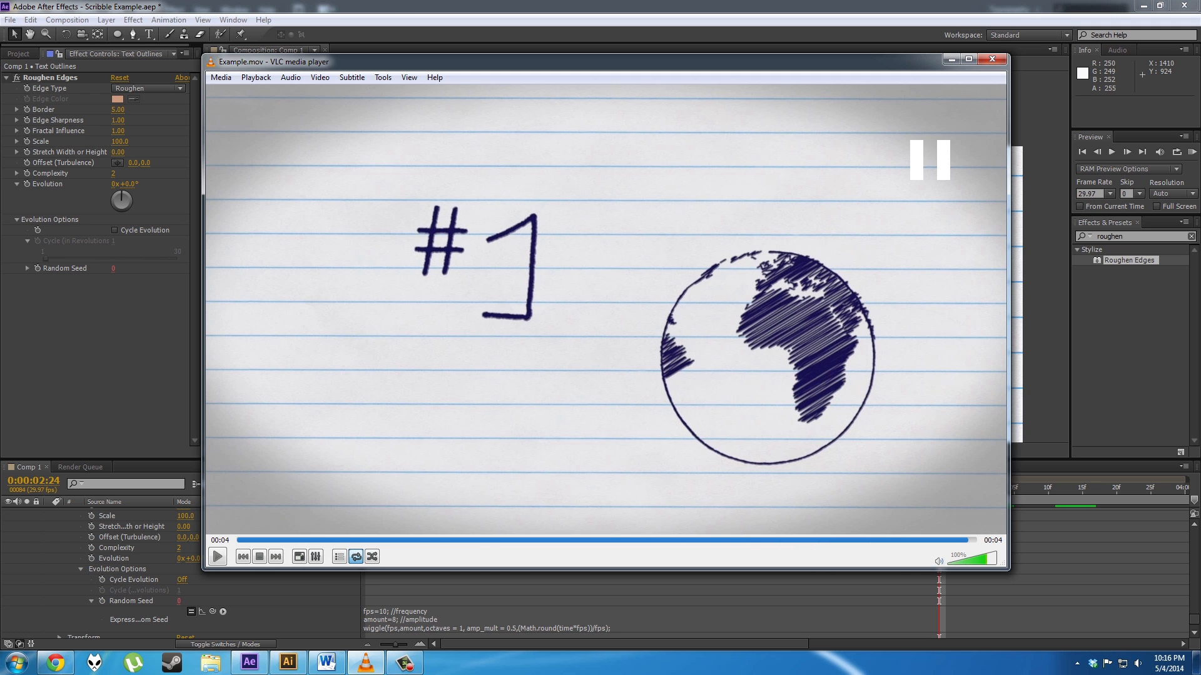
Step: Replay the end of the reference Example.mov in VLC, pause it, and return to After Effects
key("space")
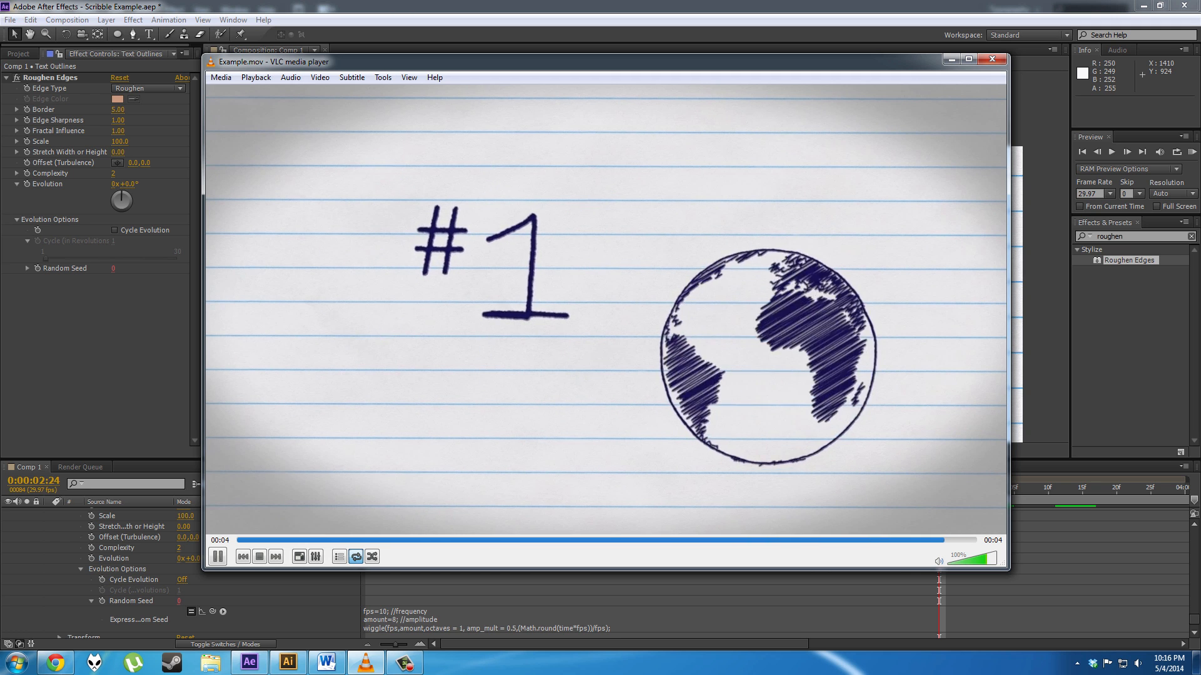
key("space")
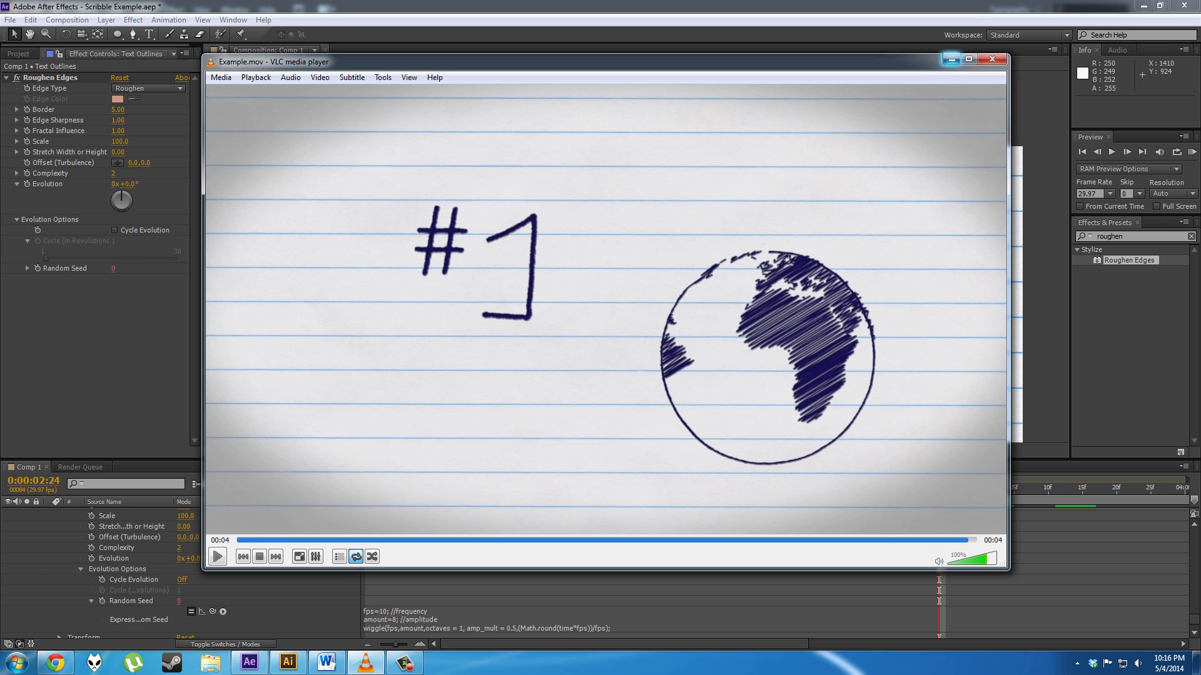
left_click(951, 58)
Step: Copy the Roughen Edges Random Seed expression, find Turbulent Displace in the effects library, and apply it to the lettering
left_click(500, 620)
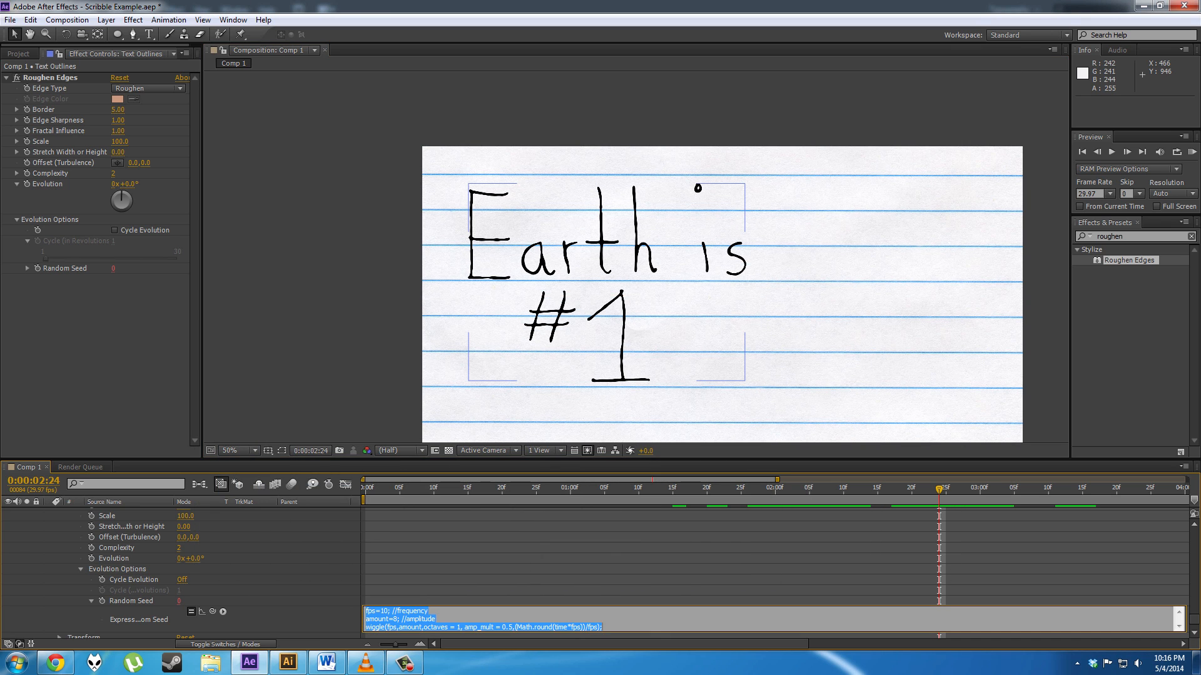
left_click(363, 369)
left_click(1125, 237)
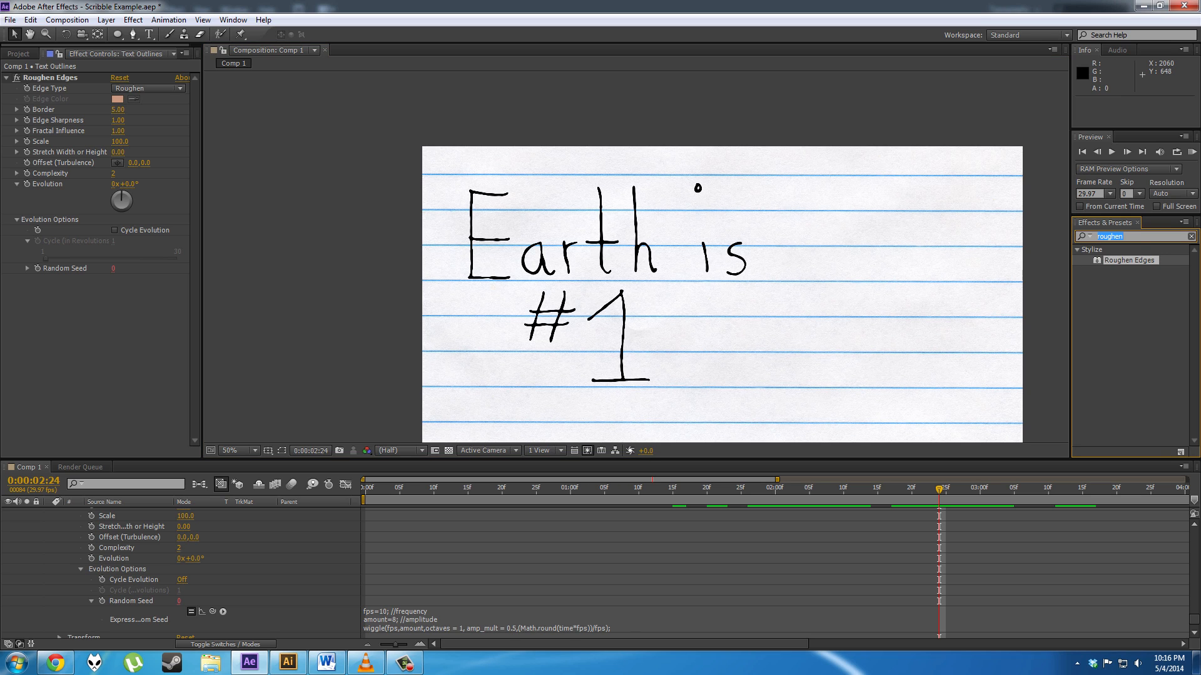
type("turbul")
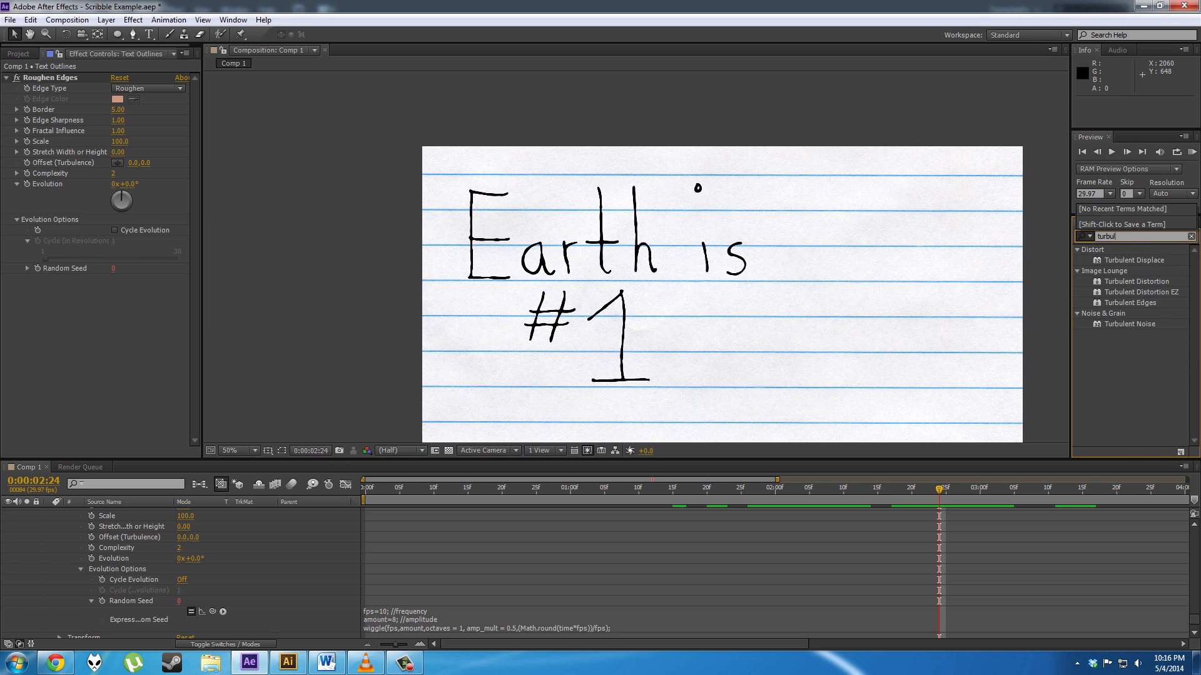
left_click(1134, 260)
left_click_drag(1134, 261, 612, 339)
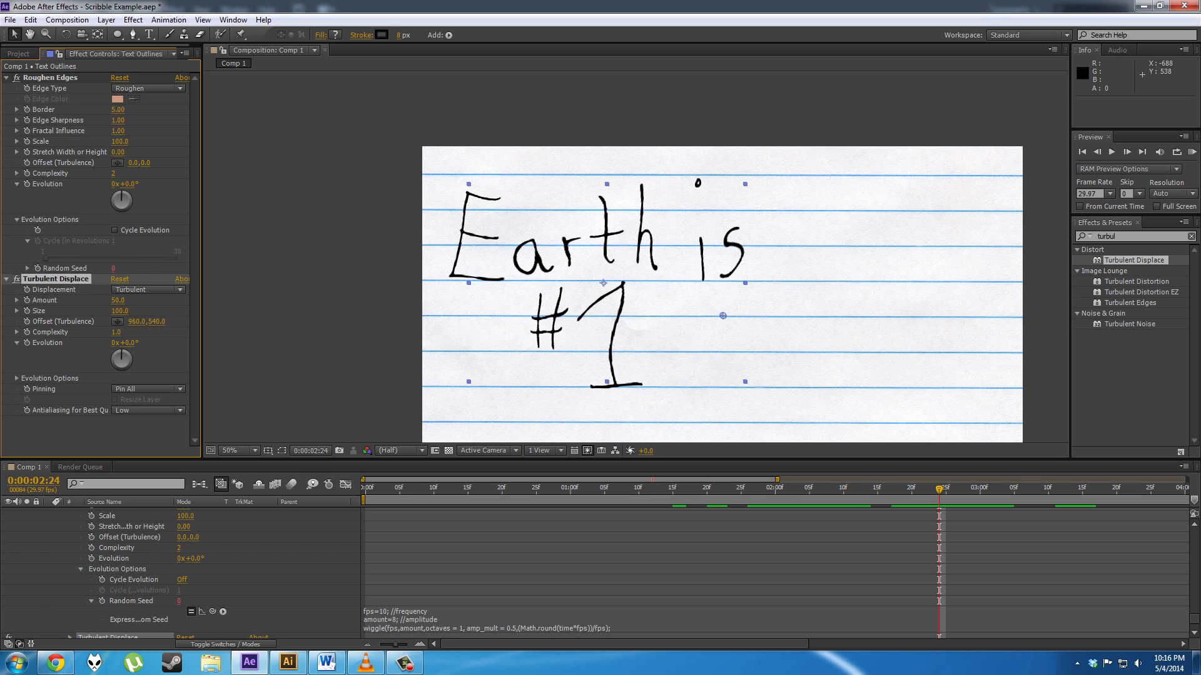
Step: Try Turbulent Displace Amount values of 1 and 2 and settle on 3
left_click(117, 300)
type("1")
key("Return")
left_click(117, 300)
type("2")
key("Return")
left_click(94, 431)
left_click(116, 300)
type("3")
key("Return")
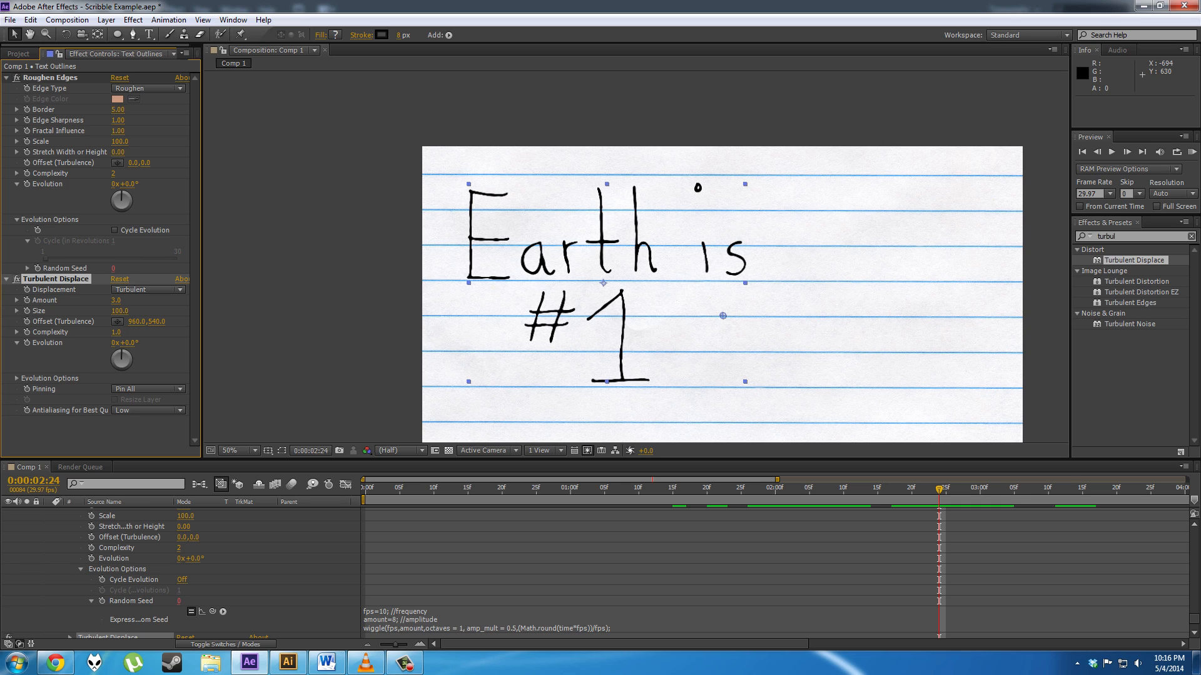
Step: Try a large Turbulent Displace Size, look through its Evolution Options, and set the Size to 5
left_click_drag(120, 311, 154, 310)
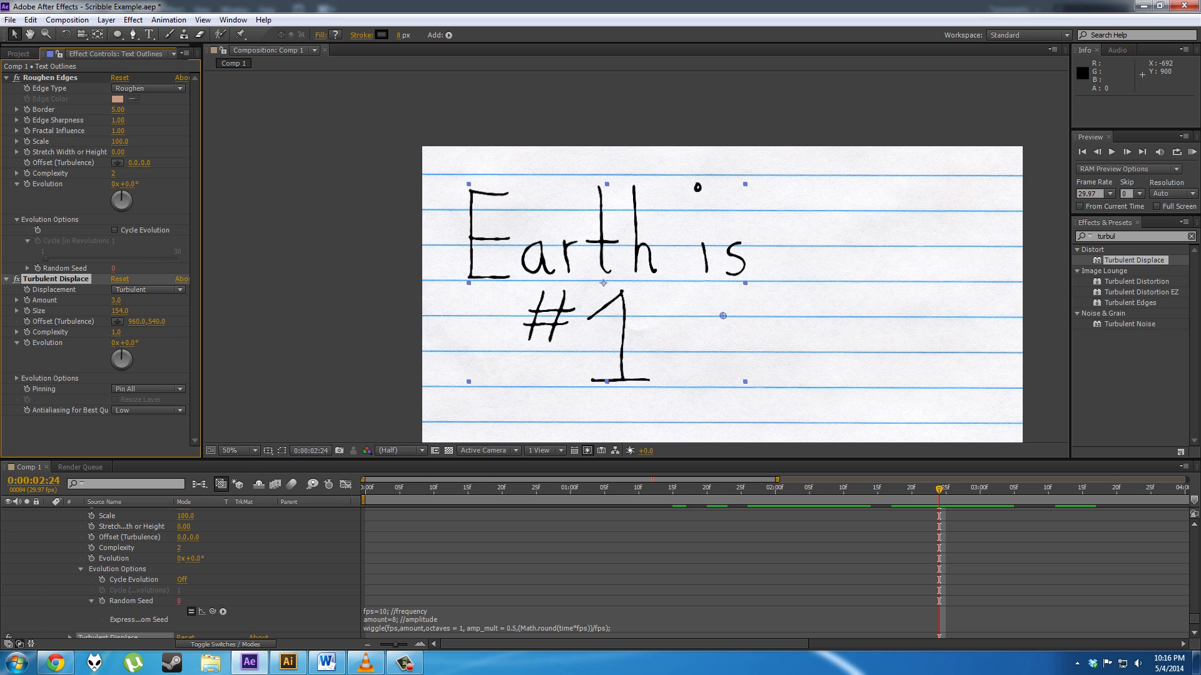
left_click(17, 378)
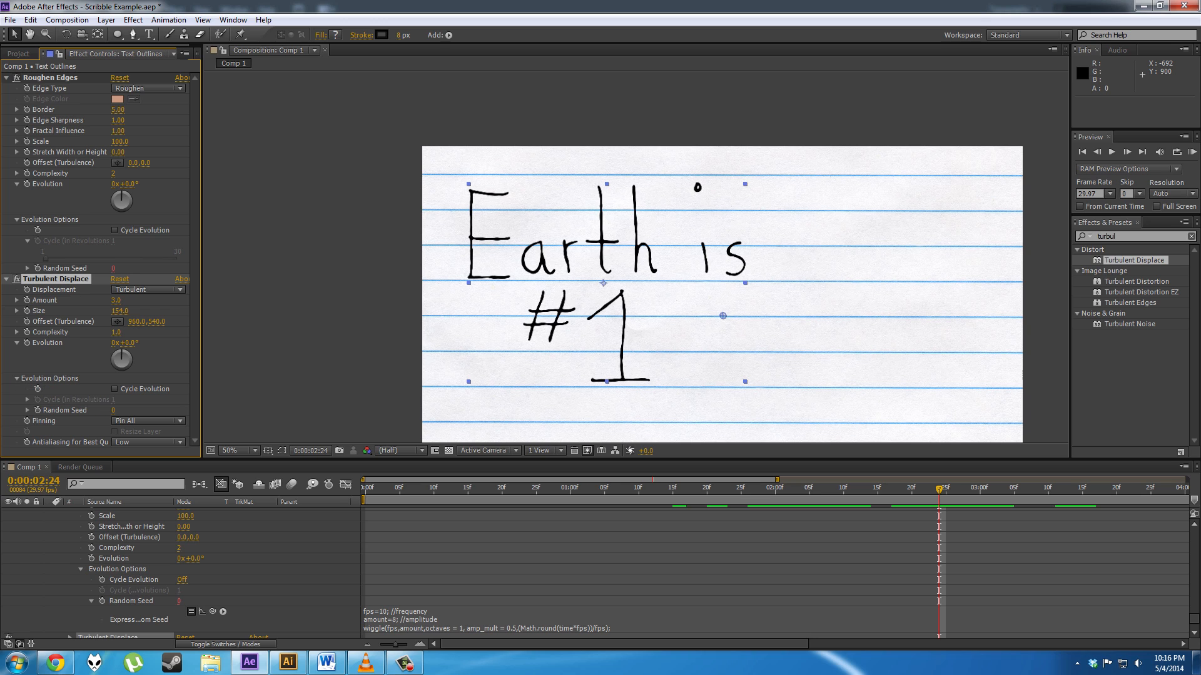
left_click(27, 399)
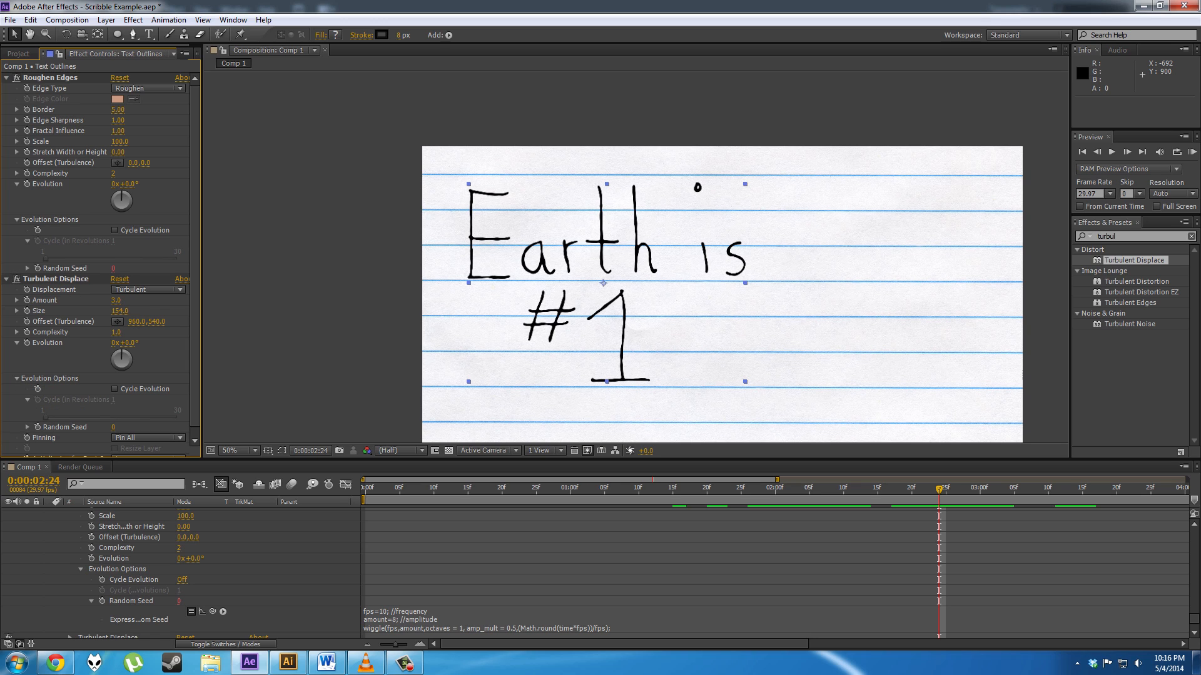
left_click(17, 378)
left_click(119, 311)
type("1")
key("Return")
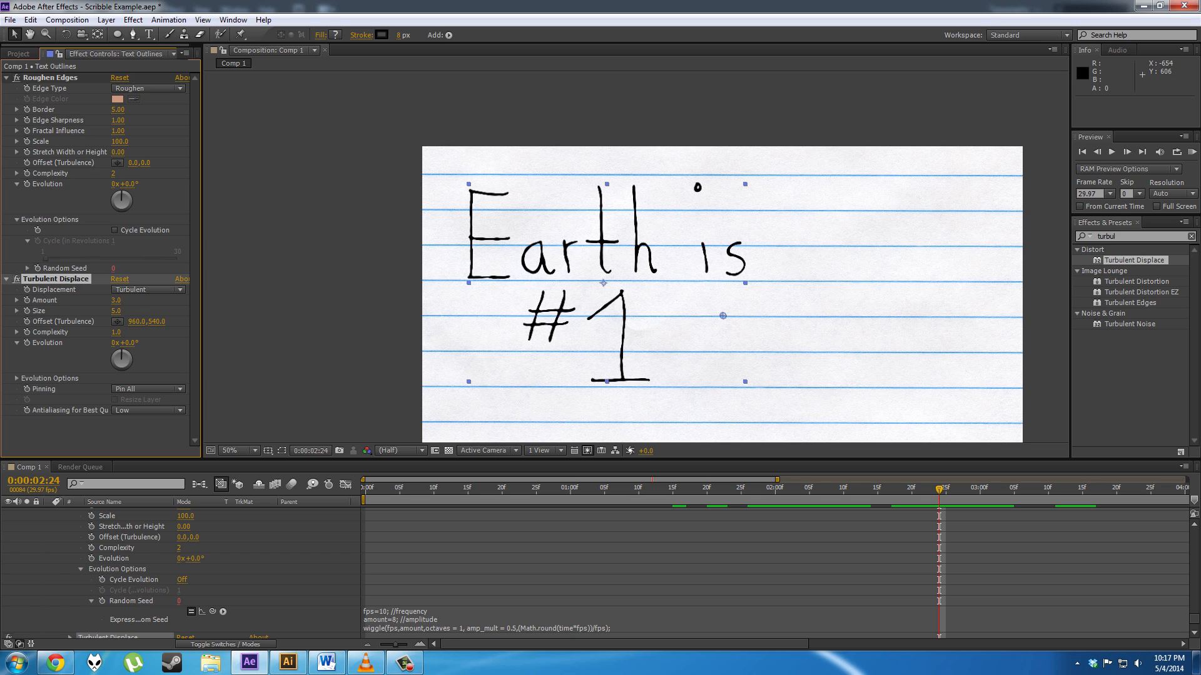
Step: Give the Turbulent Displace Random Seed the expression fps=10; amount=8; wiggle(fps,amount,octaves = 1, amp_mult = 0.5,(Math.round(time*fps))/fps);
left_click(17, 378)
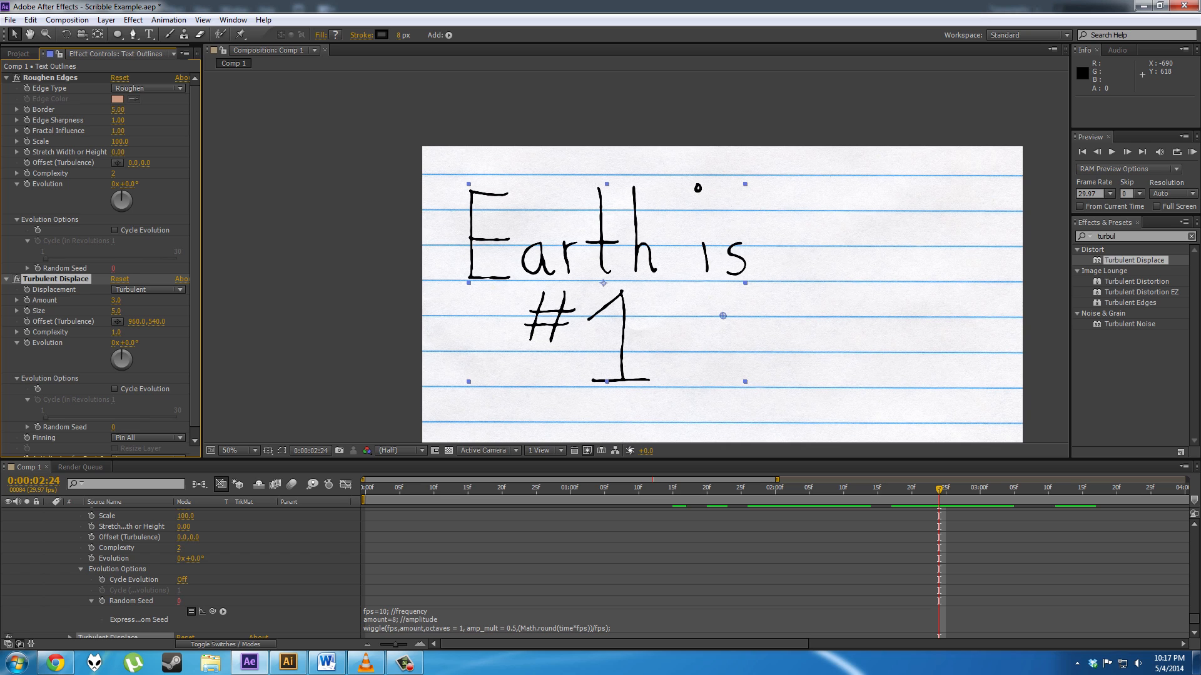
left_click(38, 427, "alt")
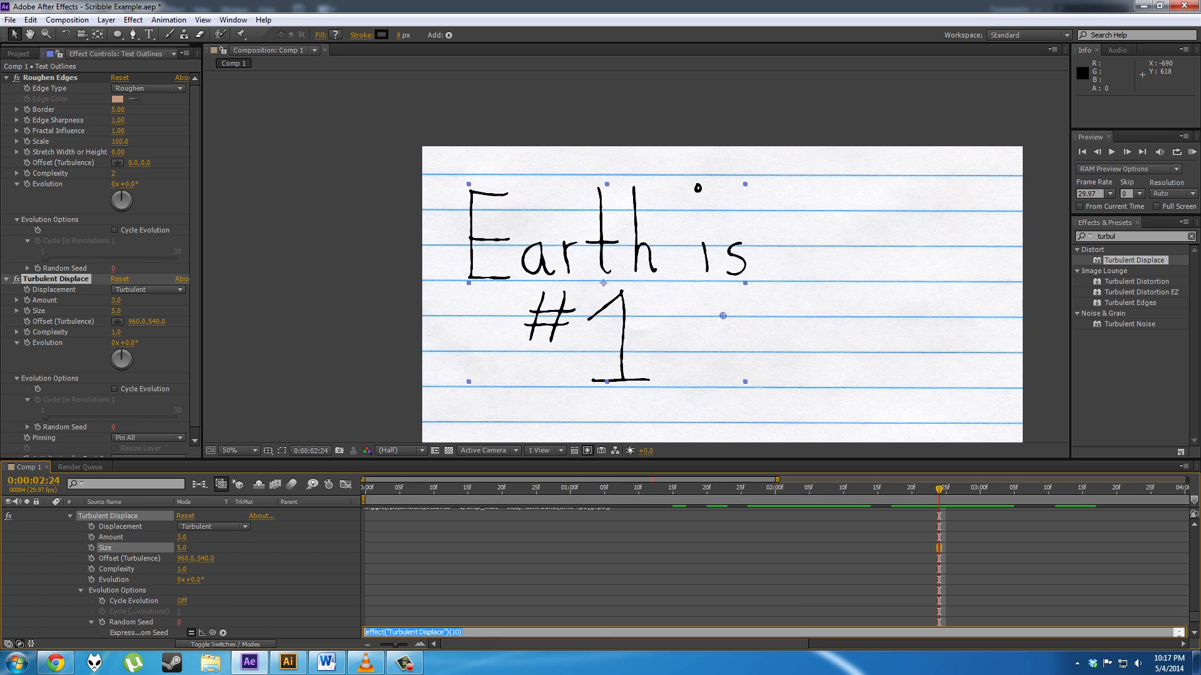
type("wiggle(fps,amount,octaves = 1, amp_mult = 0.5,(Math.round(time*fps))/fps);")
key("KP_Enter")
left_click(461, 633)
scroll(461, 632, "down", 1)
scroll(461, 632, "up", 1)
left_click(461, 633)
scroll(461, 633, "down", 1)
left_click(461, 601)
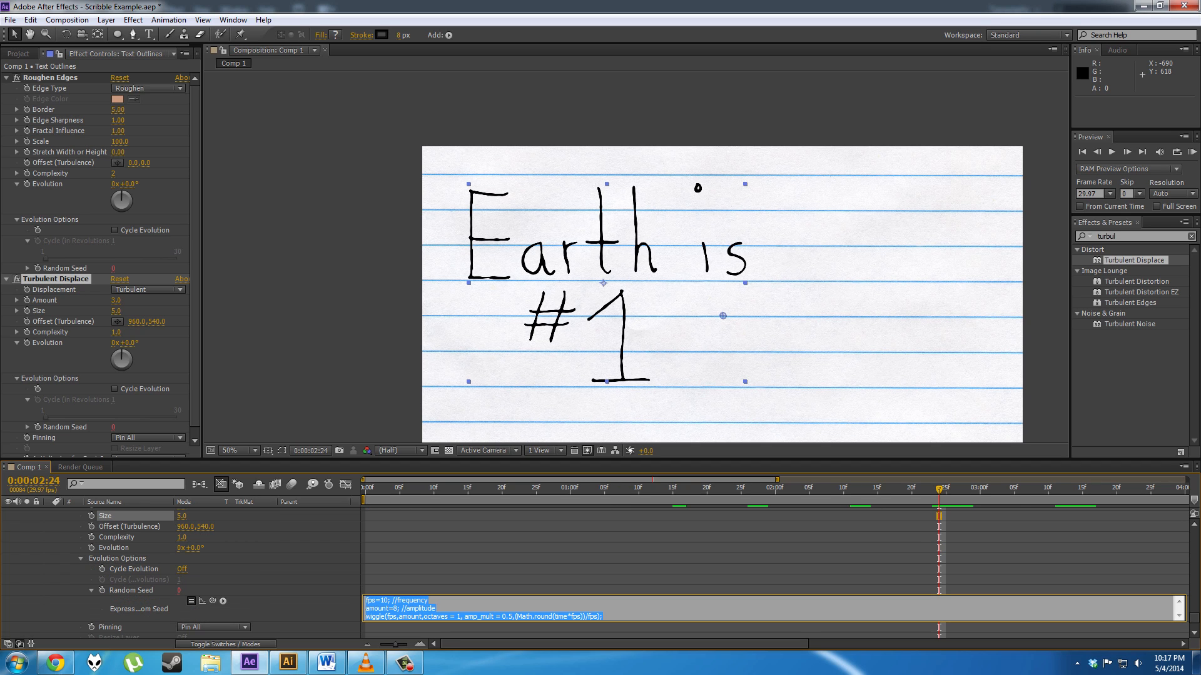
key("KP_Enter")
Step: Preview the displaced lettering and examine the amount value in the Roughen Edges Random Seed expression
key("KP_0")
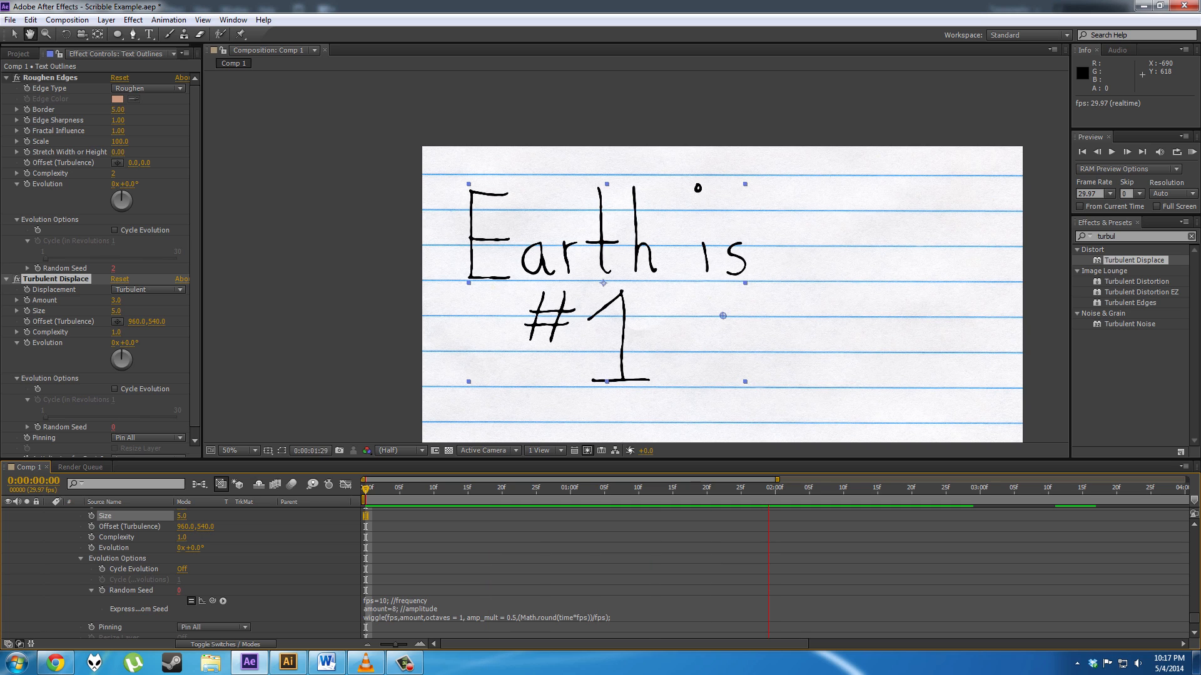
key("space")
left_click(288, 569)
scroll(288, 569, "up", 6)
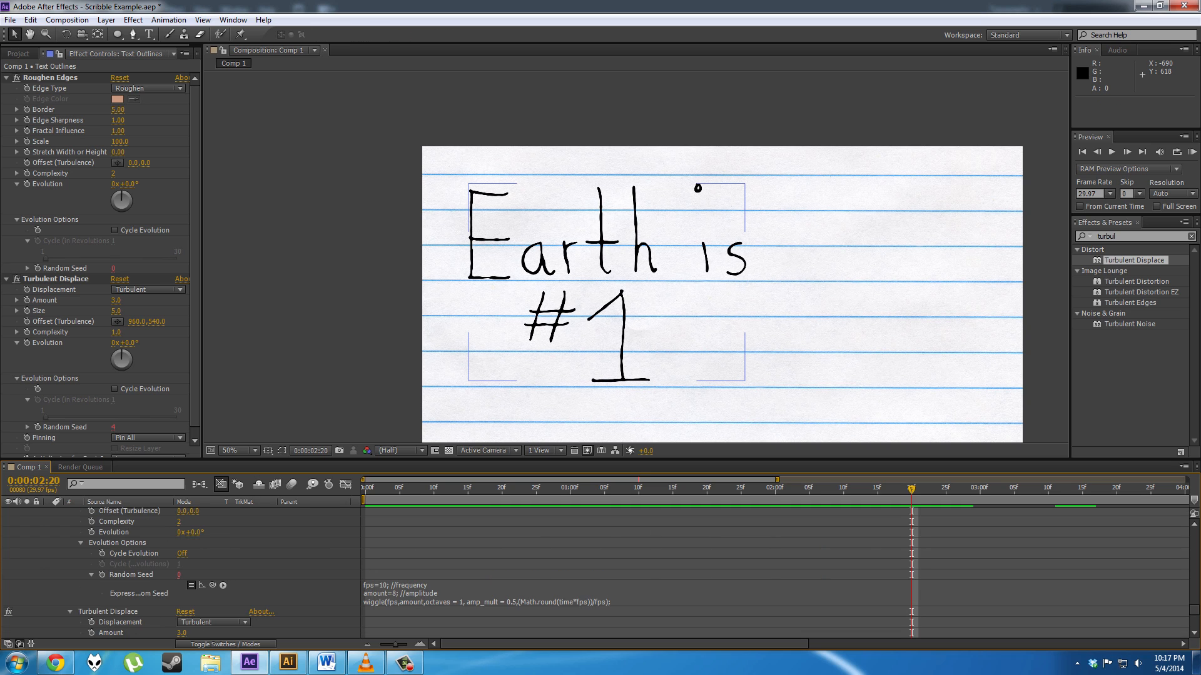
scroll(288, 569, "down", 2)
left_click(484, 593)
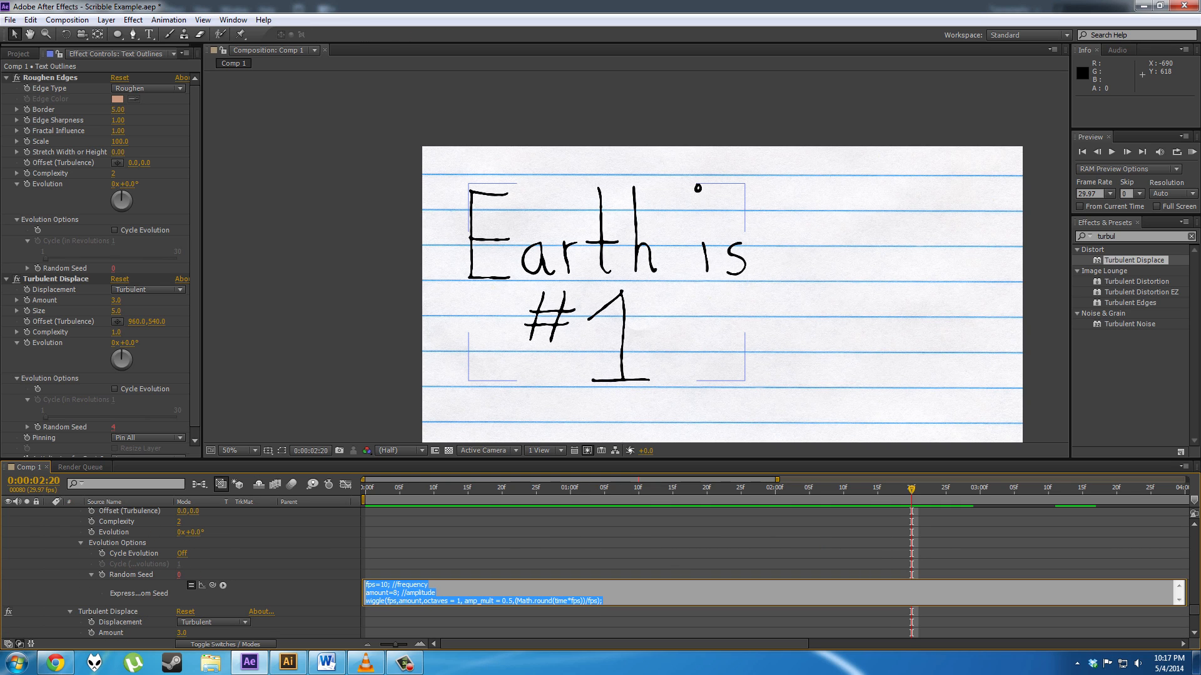
left_click(398, 593)
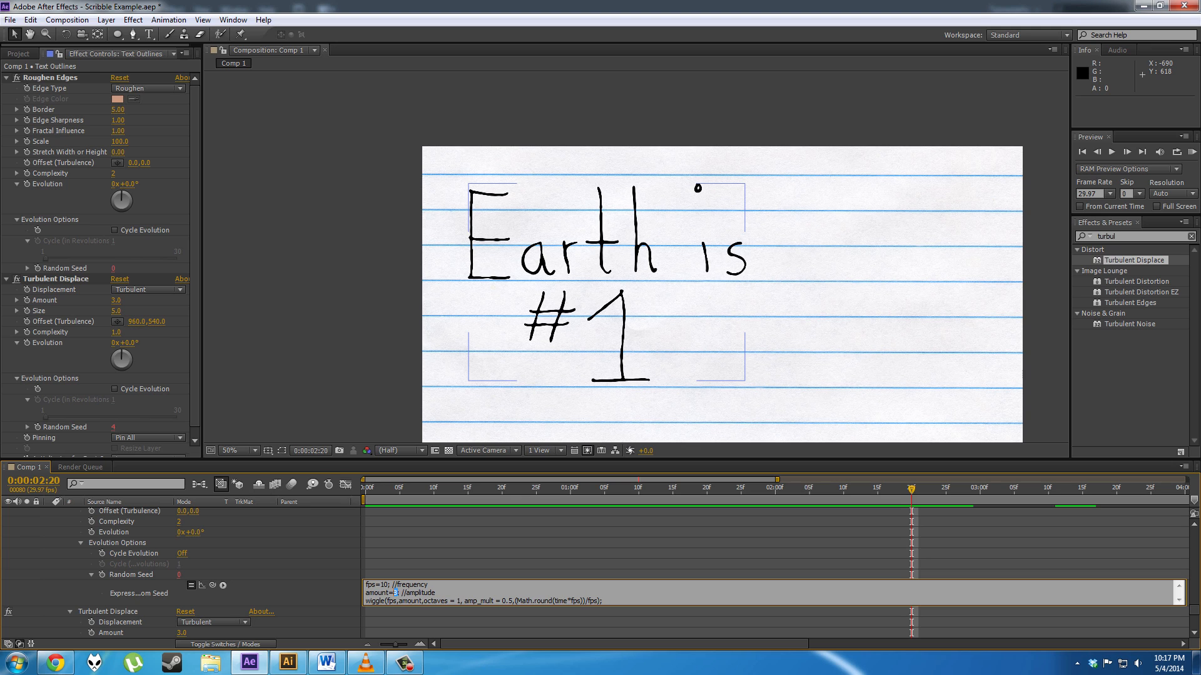
left_click(407, 622)
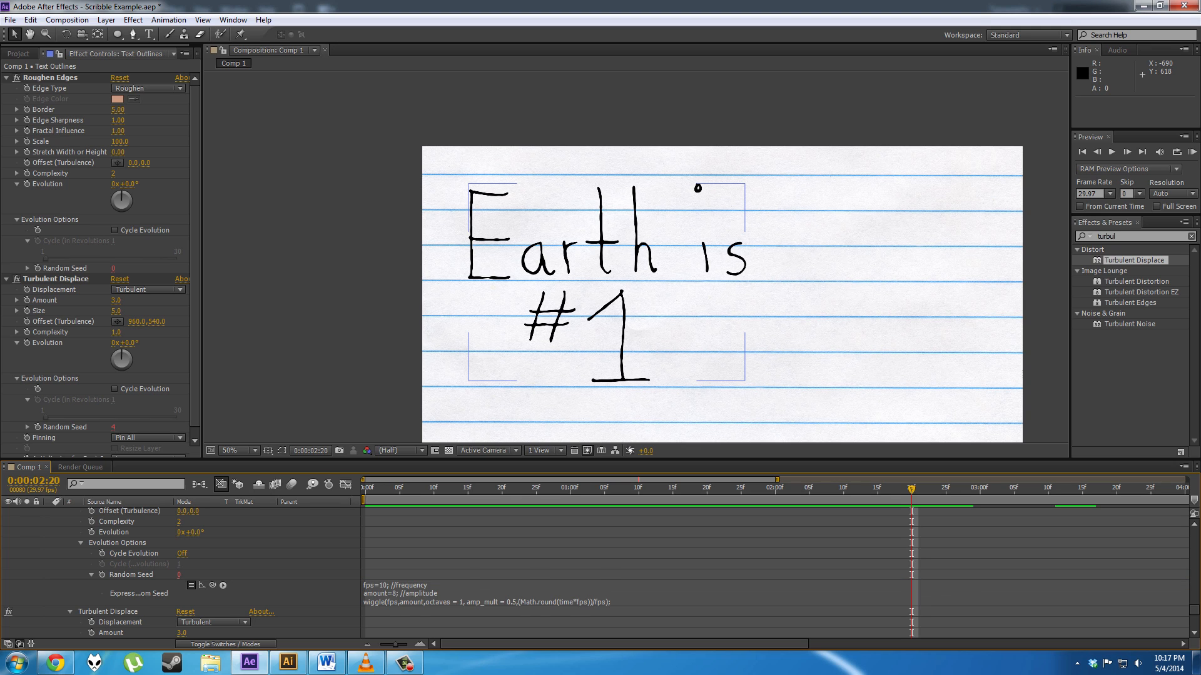
Step: Set the Turbulent Displace Size to 10 and preview the animation
scroll(406, 623, "down", 1)
left_click(116, 310)
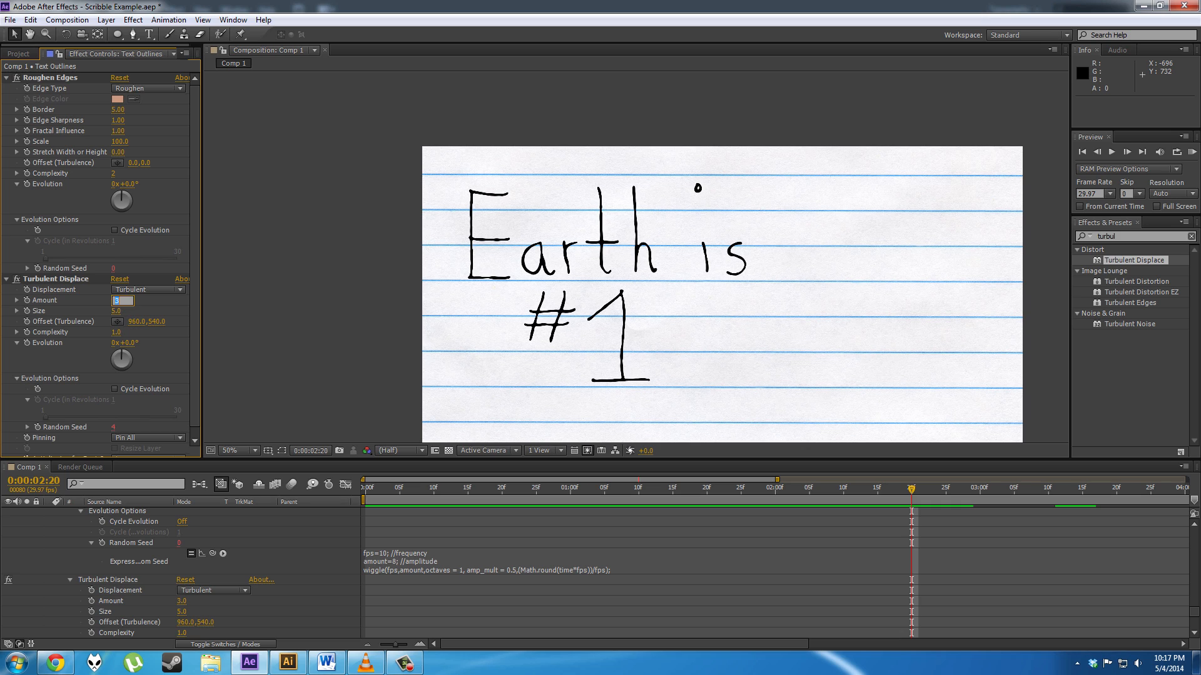
type("10")
key("Return")
key("KP_0")
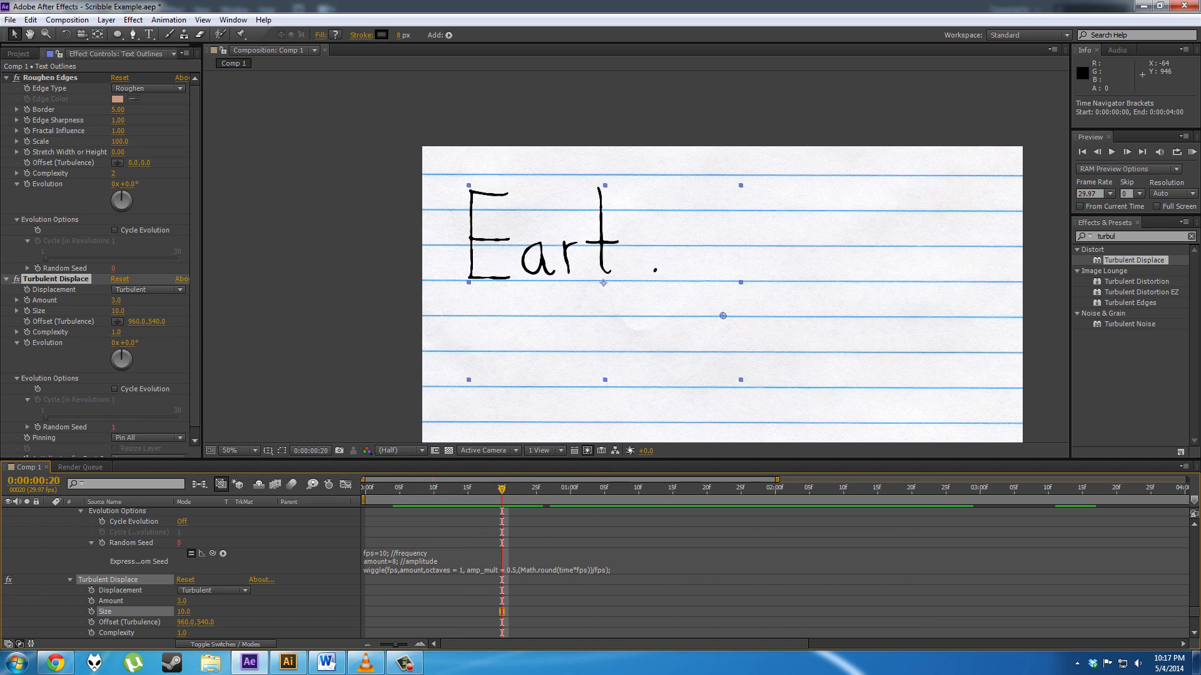
Step: Give the text layer's Position the expression fps=10; amount=8; wiggle(fps,amount,octaves = 1, amp_mult = 0.5,(Math.round(time*fps))/fps);
scroll(182, 572, "down", 5)
scroll(181, 572, "down", 1)
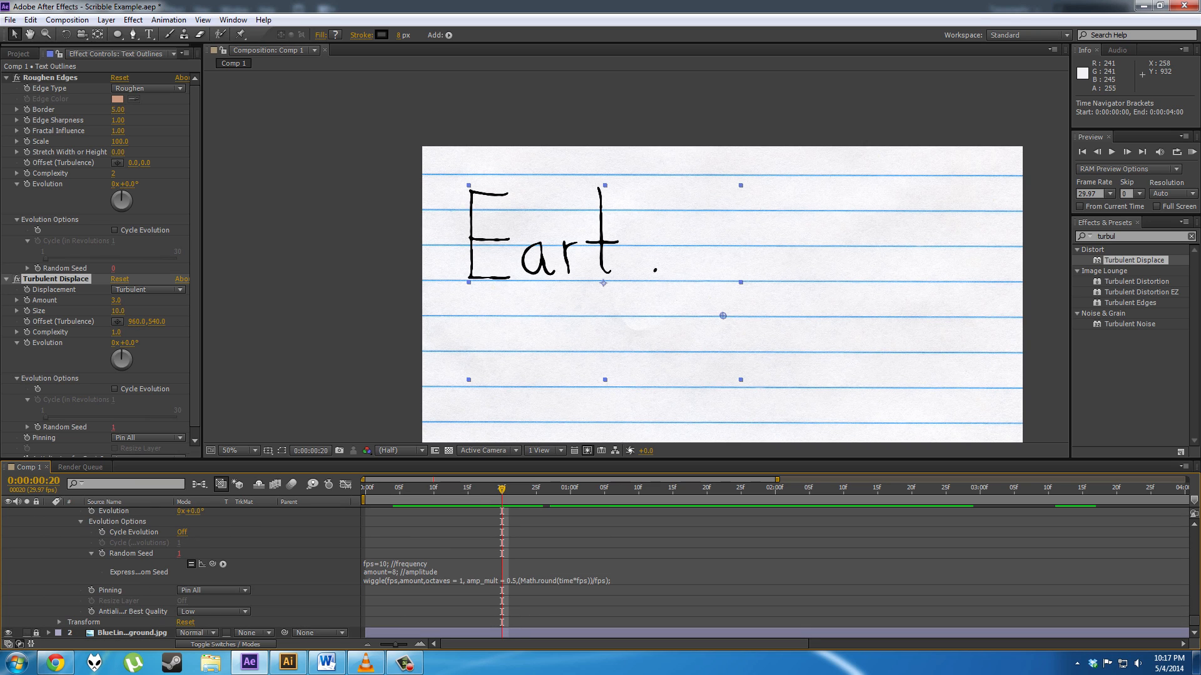
left_click(60, 622)
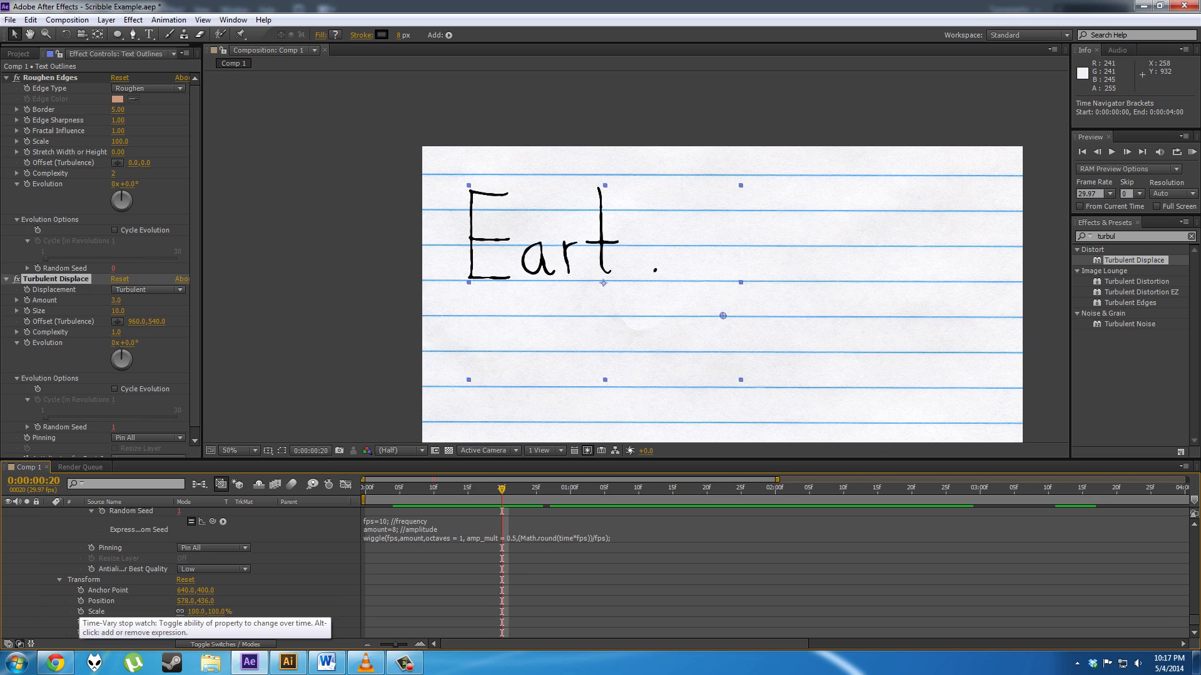
left_click(80, 601, "alt")
type("wiggle(fps,amount,octaves = 1, amp_mult = 0.5,(Math.round(time*fps))/fps);")
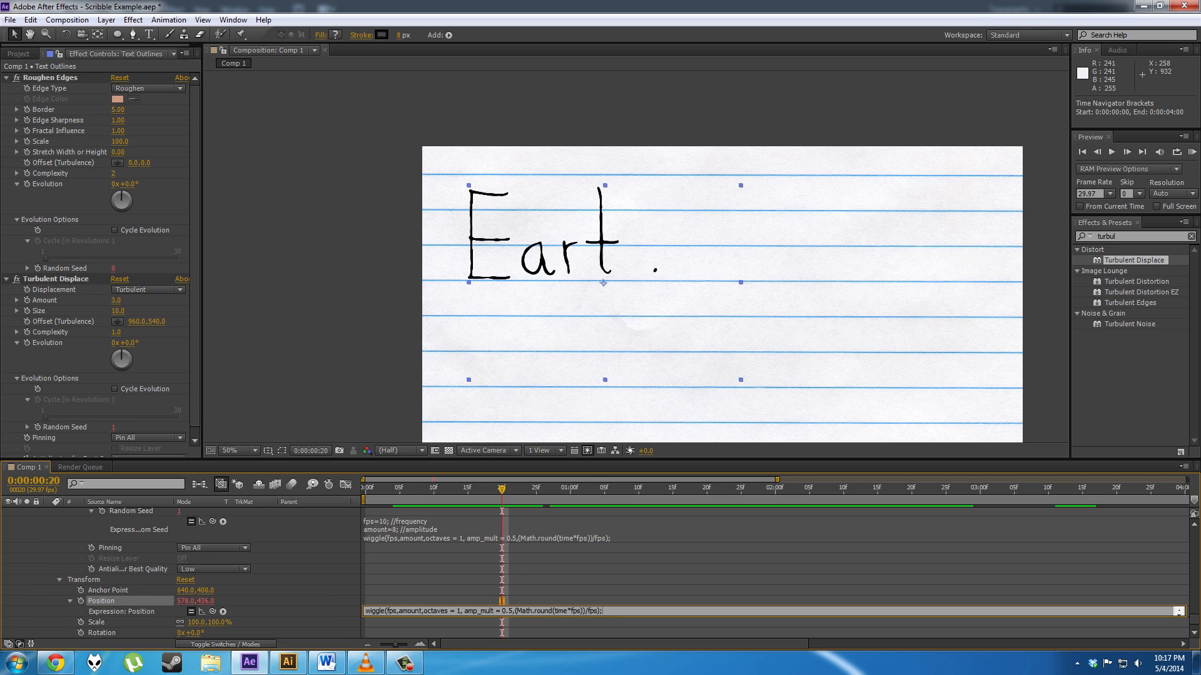
Step: Give the text layer's Rotation the expression fps=10; amount=8; wiggle(fps,amount,octaves = 1, amp_mult = 0.5,(Math.round(time*fps))/fps);
left_click(81, 633, "alt")
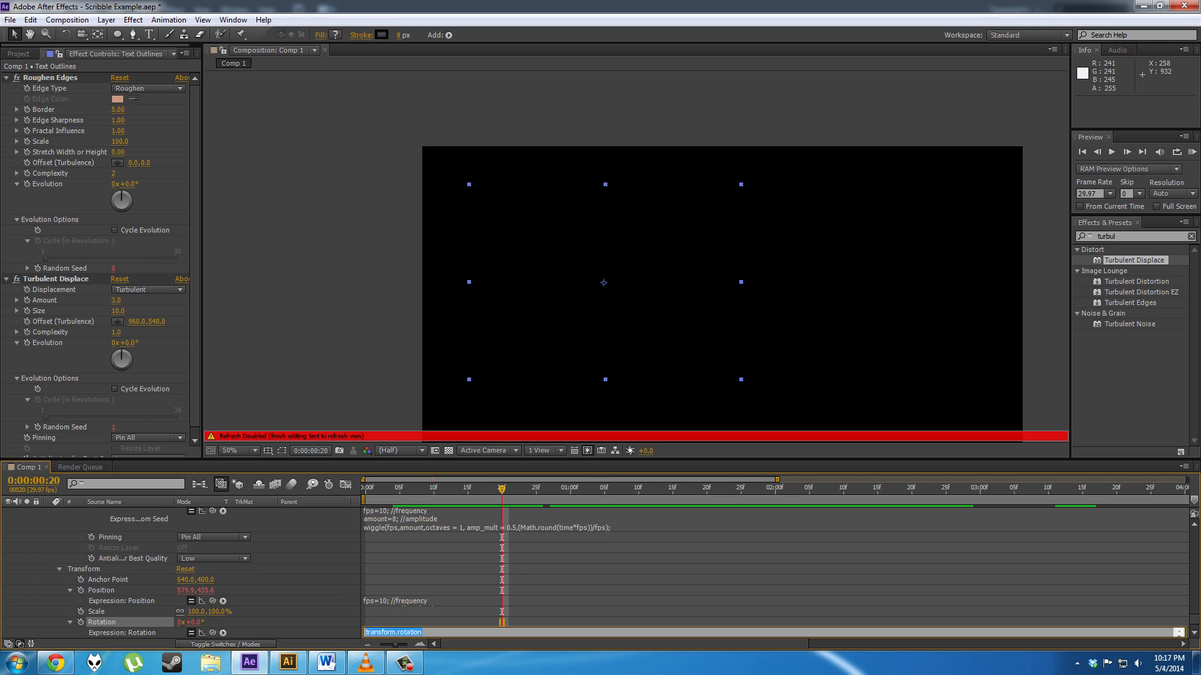
type("wiggle(fps,amount,octaves = 1, amp_mult = 0.5,(Math.round(time*fps))/fps);")
key("Up")
key("Up")
key("KP_Enter")
Step: Change the Rotation expression to amount=0.25 and preview the animation from the first frame
scroll(463, 582, "down", 1)
left_click(400, 613)
left_click(398, 619)
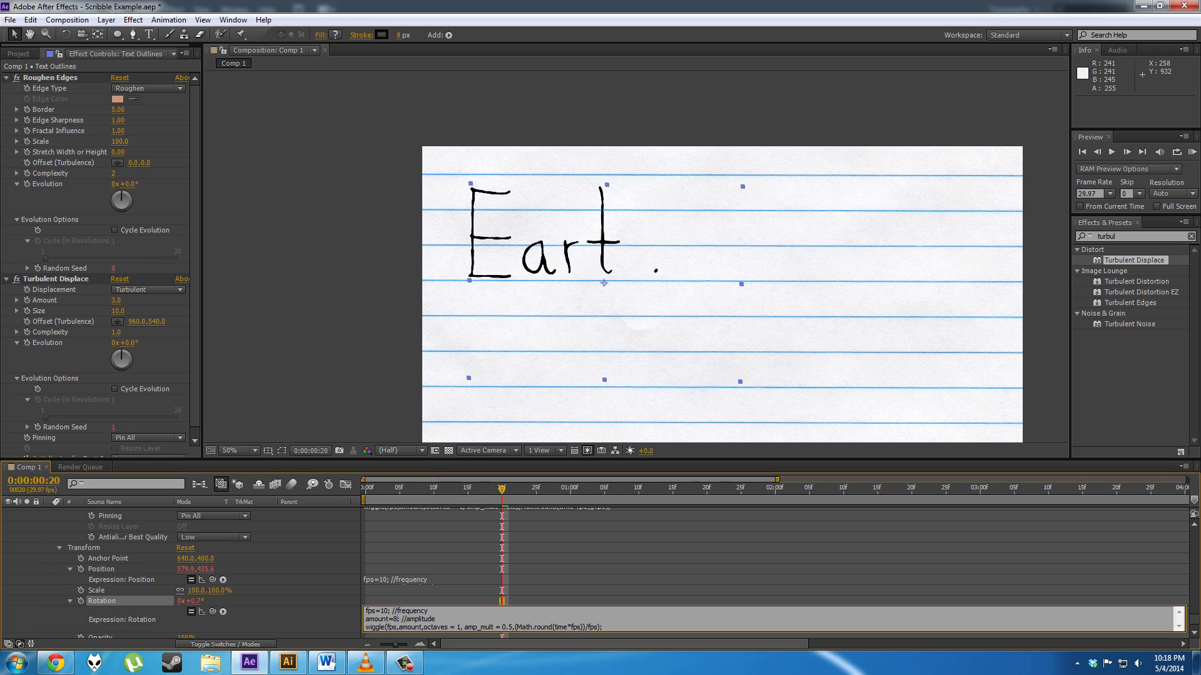
key("BackSpace")
type("0.25")
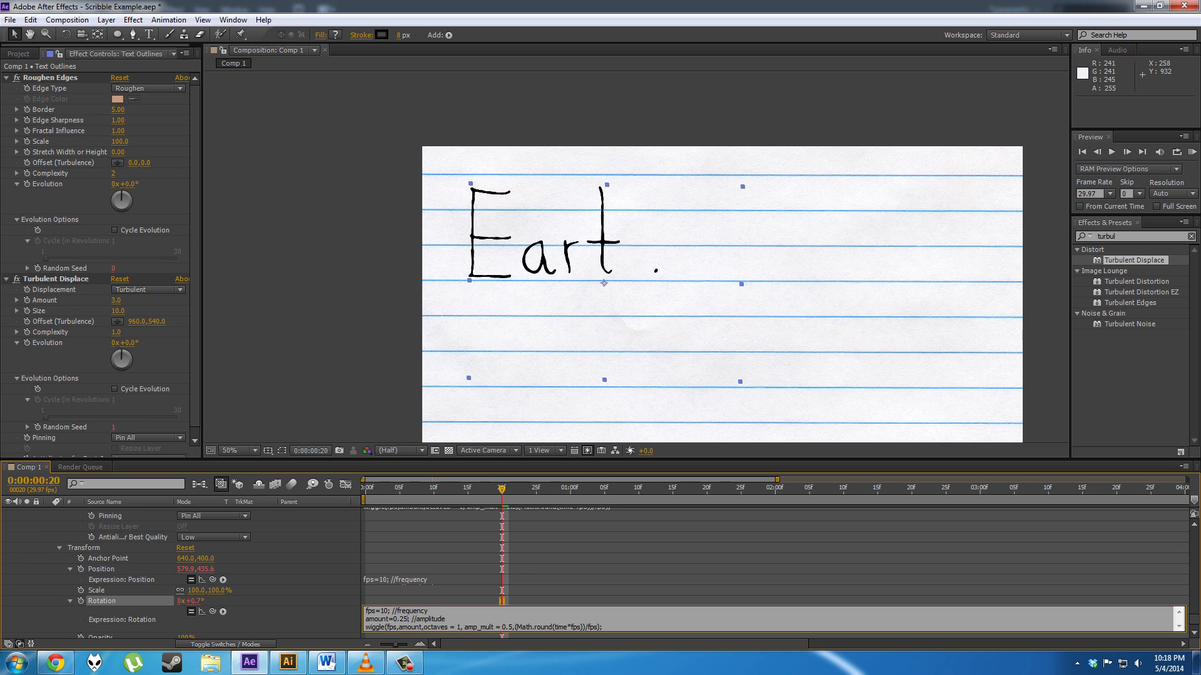
left_click_drag(457, 489, 364, 489)
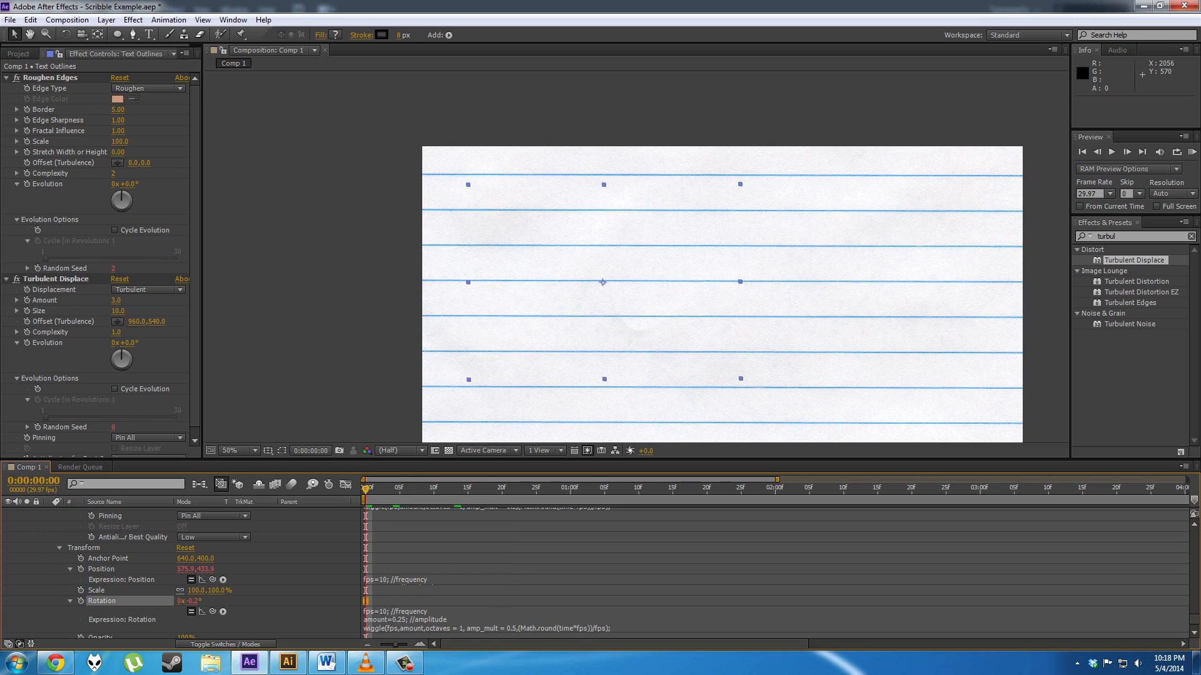
key("KP_0")
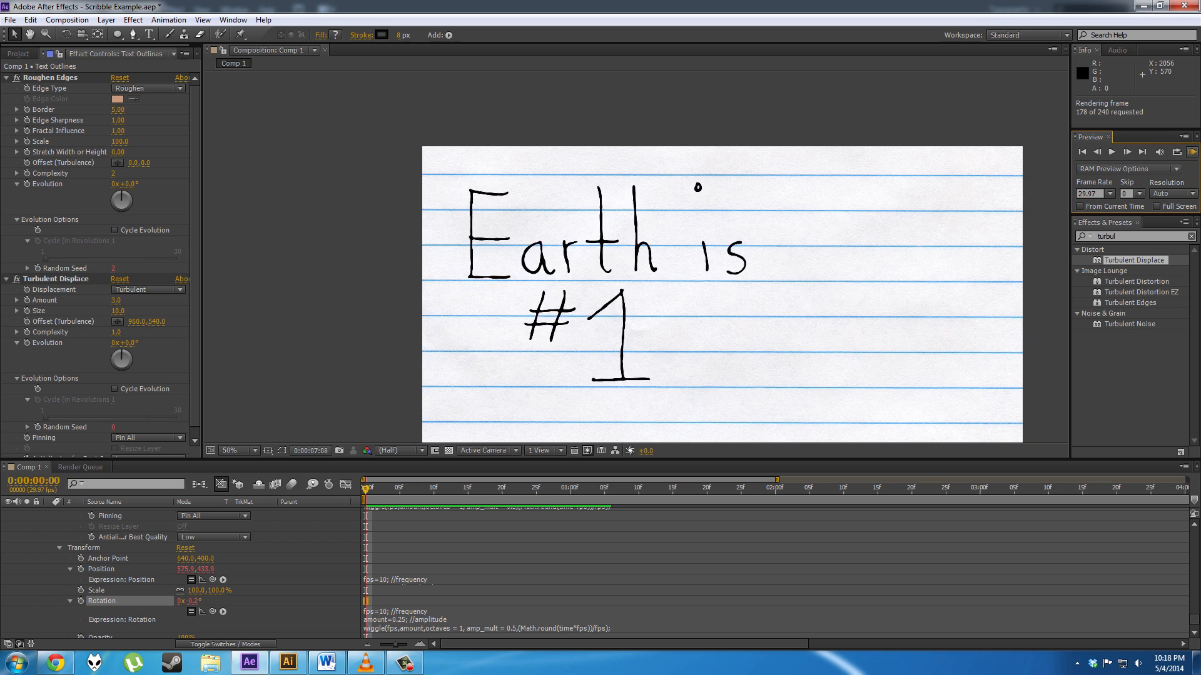
key("space")
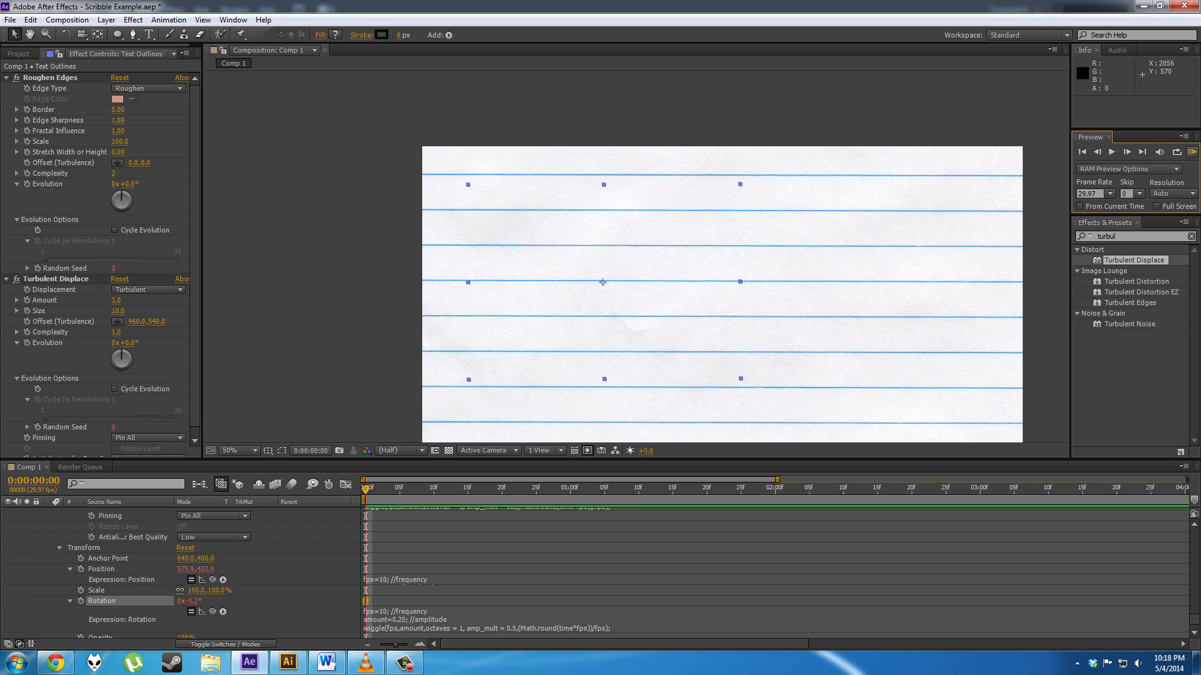
Step: Change the Position expression to amount=4 and preview the animation from the first frame
left_click(396, 581)
left_click(395, 587)
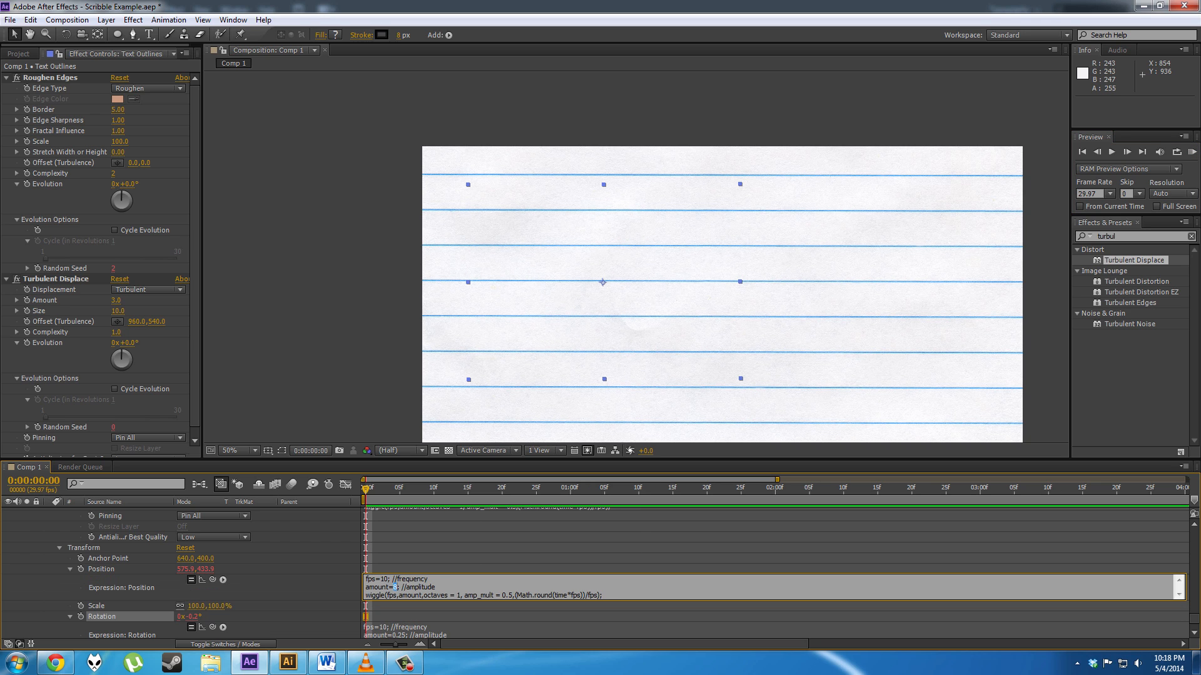
key("BackSpace")
type("4")
left_click(1081, 152)
left_click(1192, 152)
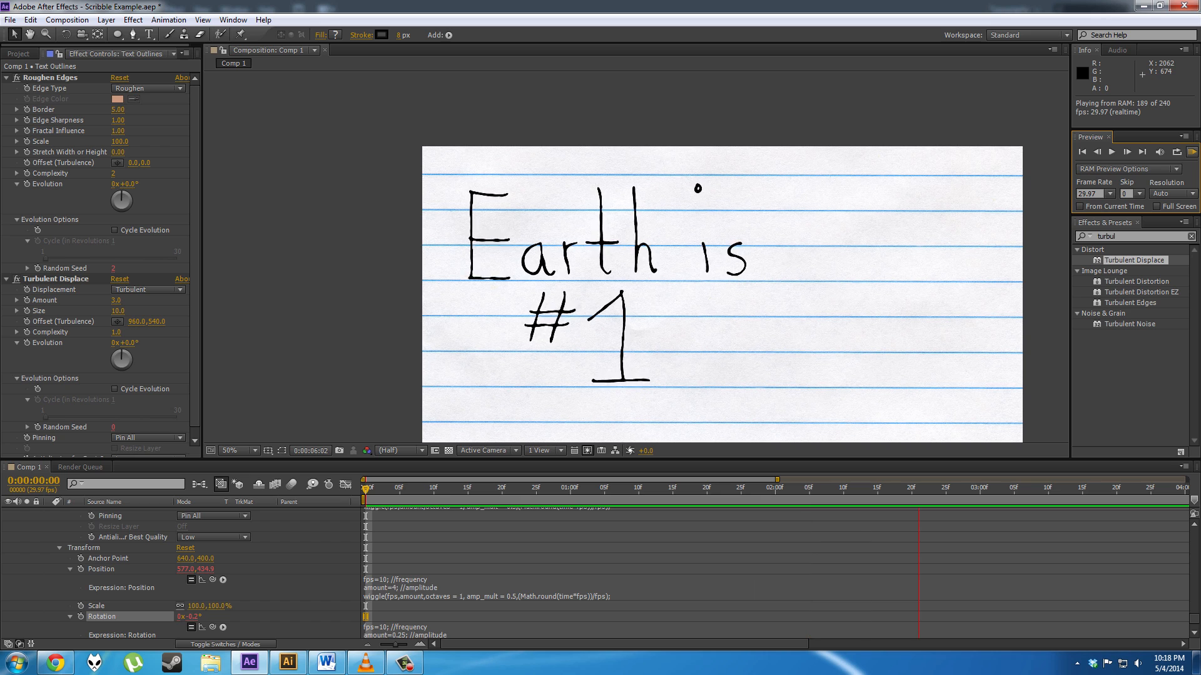
key("space")
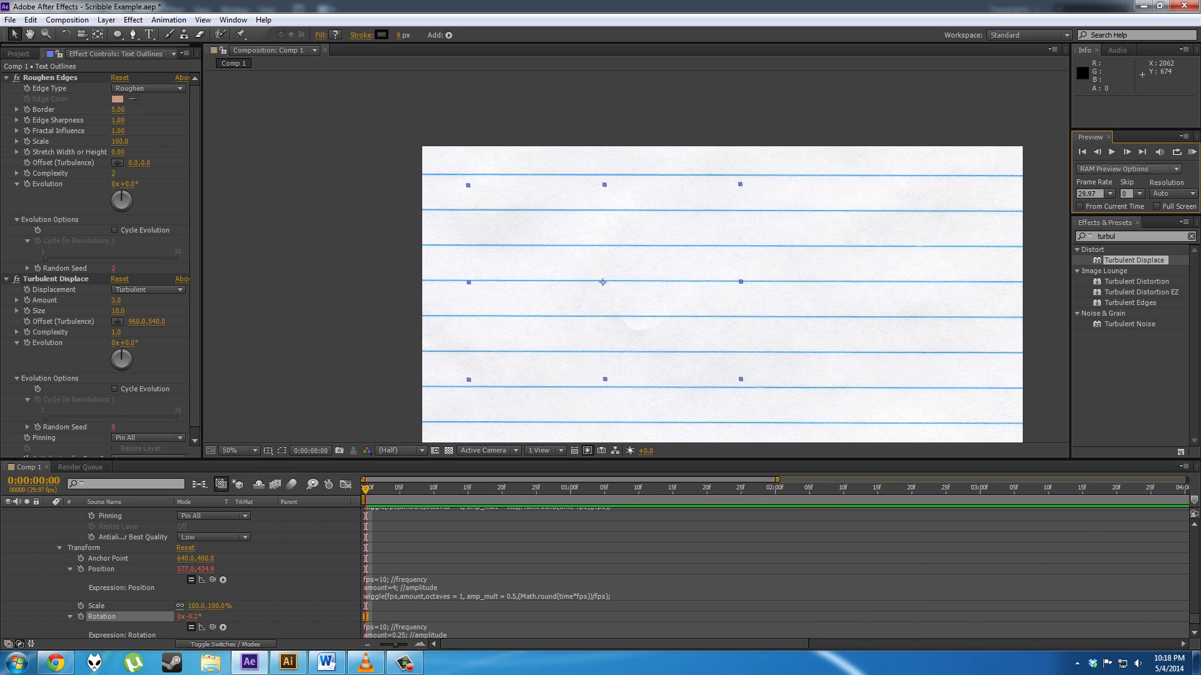
Step: Scrub the timeline to 0:00:01:20 and review the Turbulent Displace Random Seed expression alongside the handwriting
left_click_drag(365, 489, 665, 489)
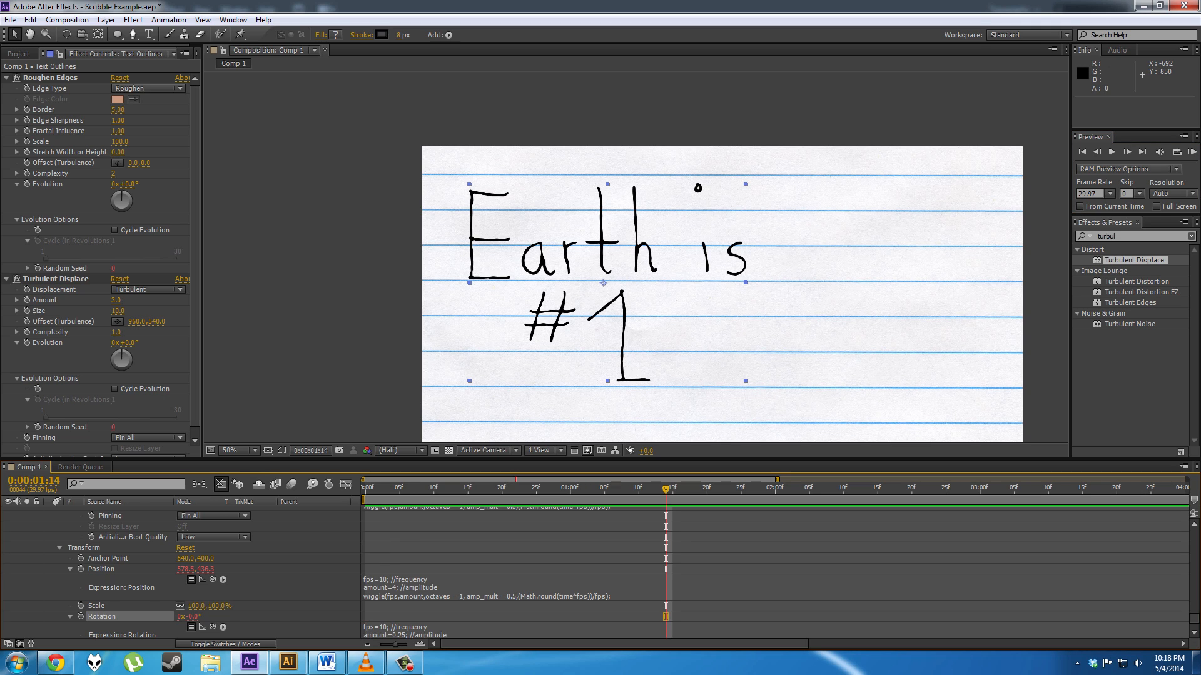
scroll(181, 569, "up", 5)
scroll(488, 594, "down", 1)
left_click(487, 593)
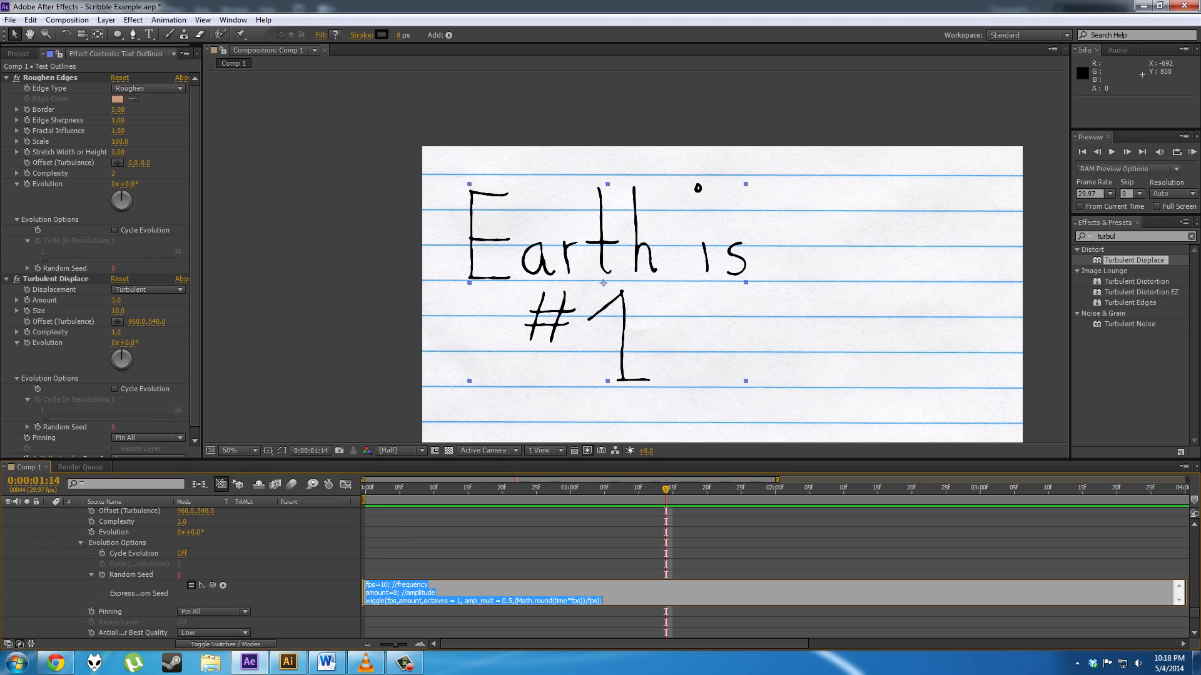
left_click_drag(666, 489, 707, 490)
left_click_drag(754, 344, 577, 261)
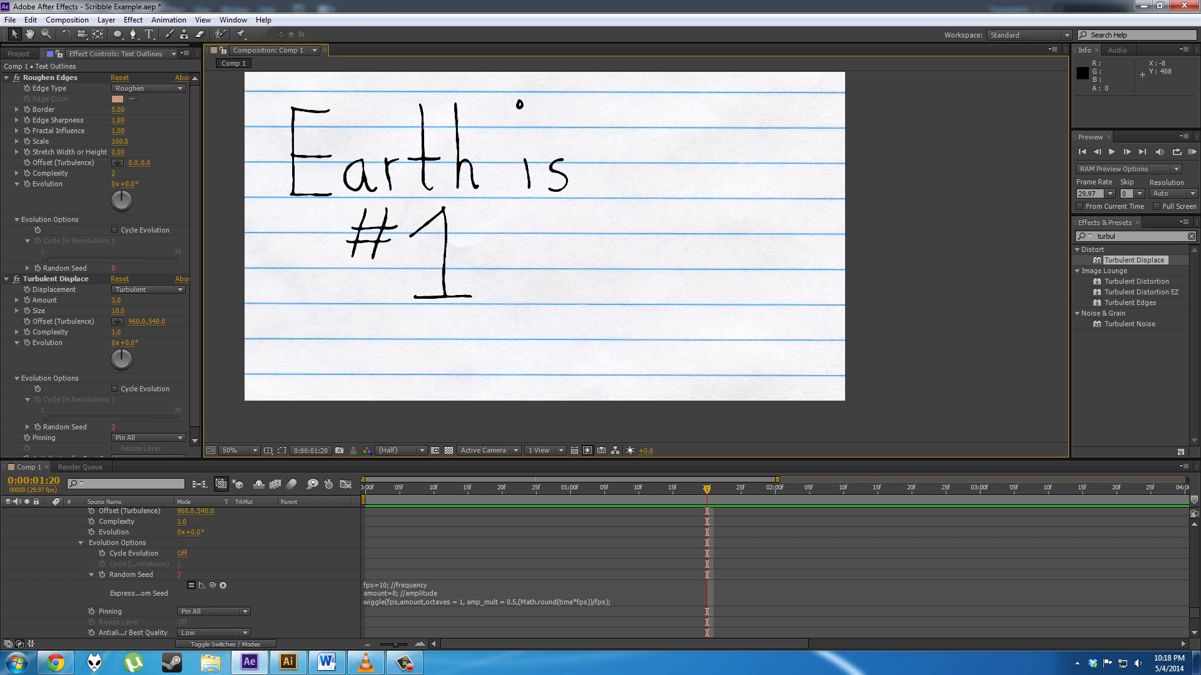
Step: Import earth_tru_simple_invert.jpg into the project, inspect its footage, and return to Comp 1
left_click(18, 54)
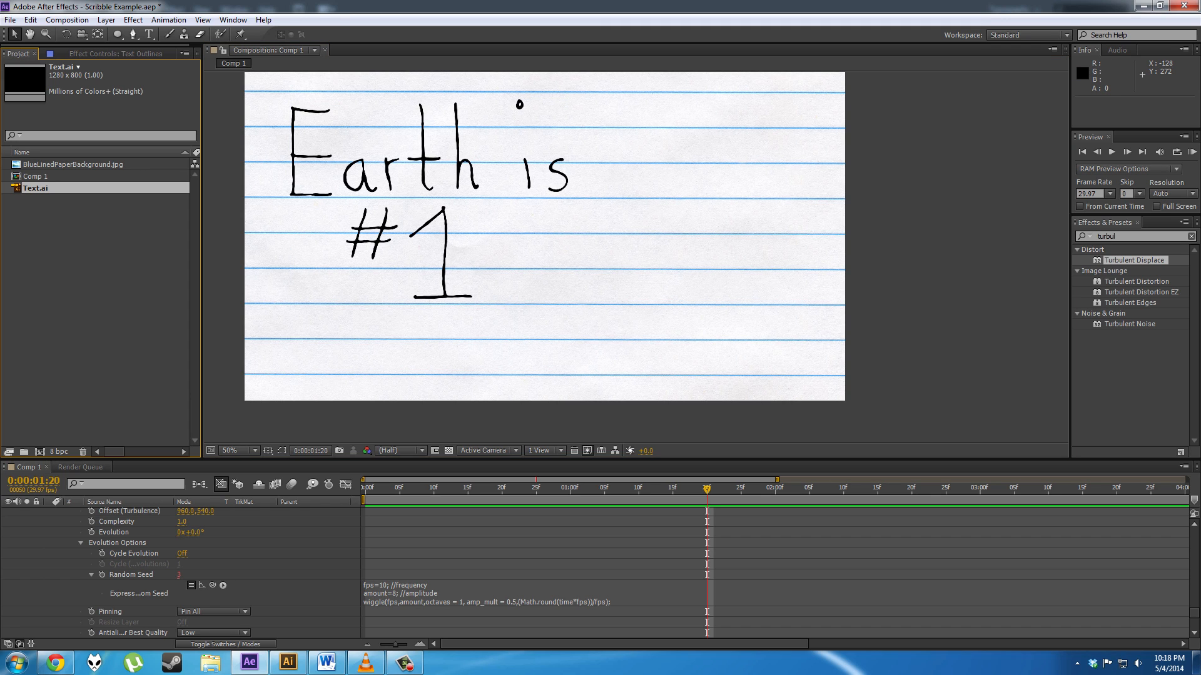
left_click(97, 300)
double_click(97, 300)
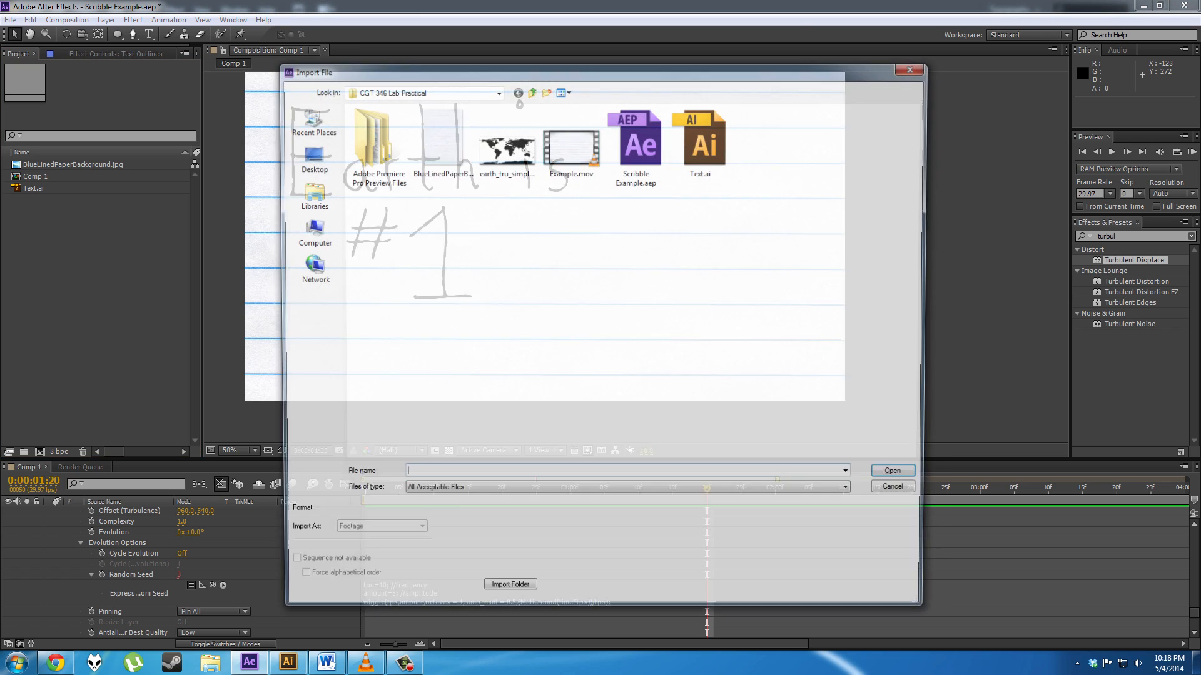
left_click(504, 141)
left_click(901, 478)
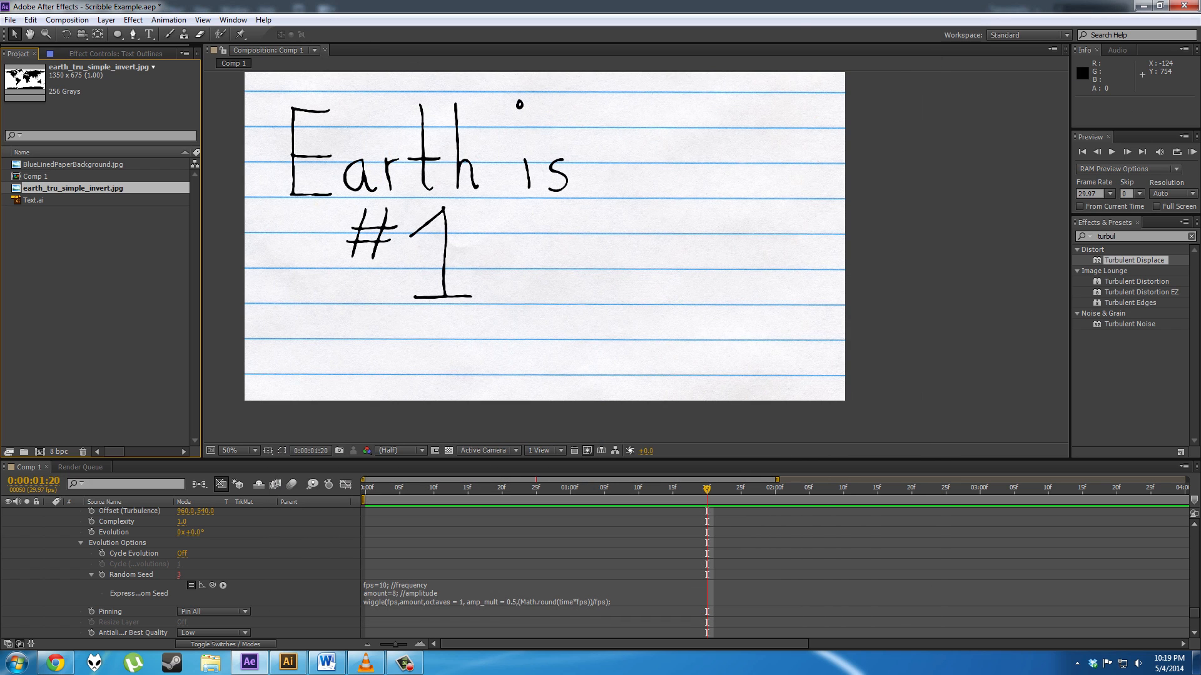
double_click(73, 188)
scroll(574, 267, "up", 1)
left_click_drag(803, 242, 719, 291)
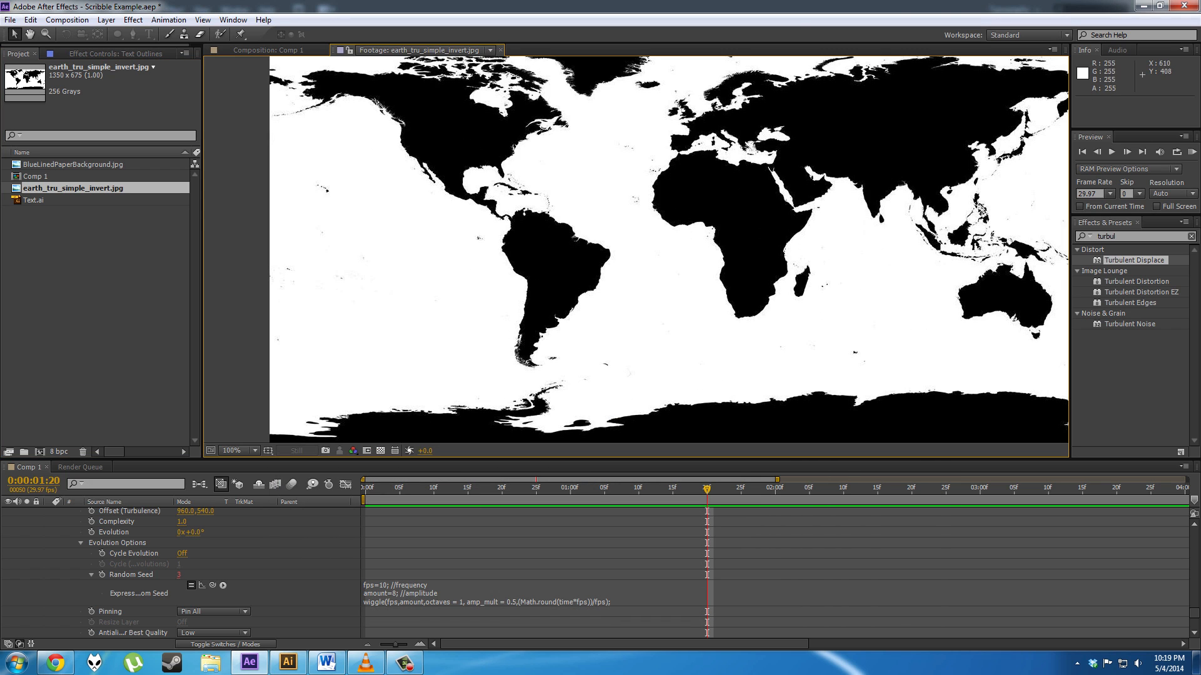
scroll(723, 285, "down", 2)
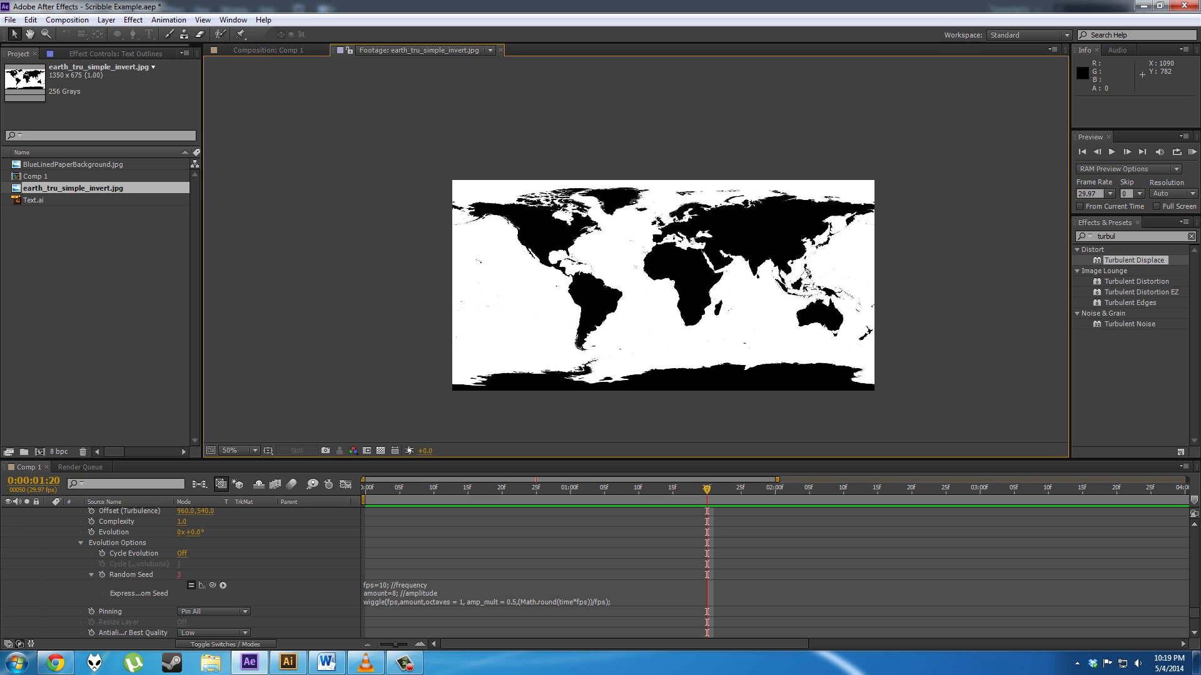
left_click(269, 50)
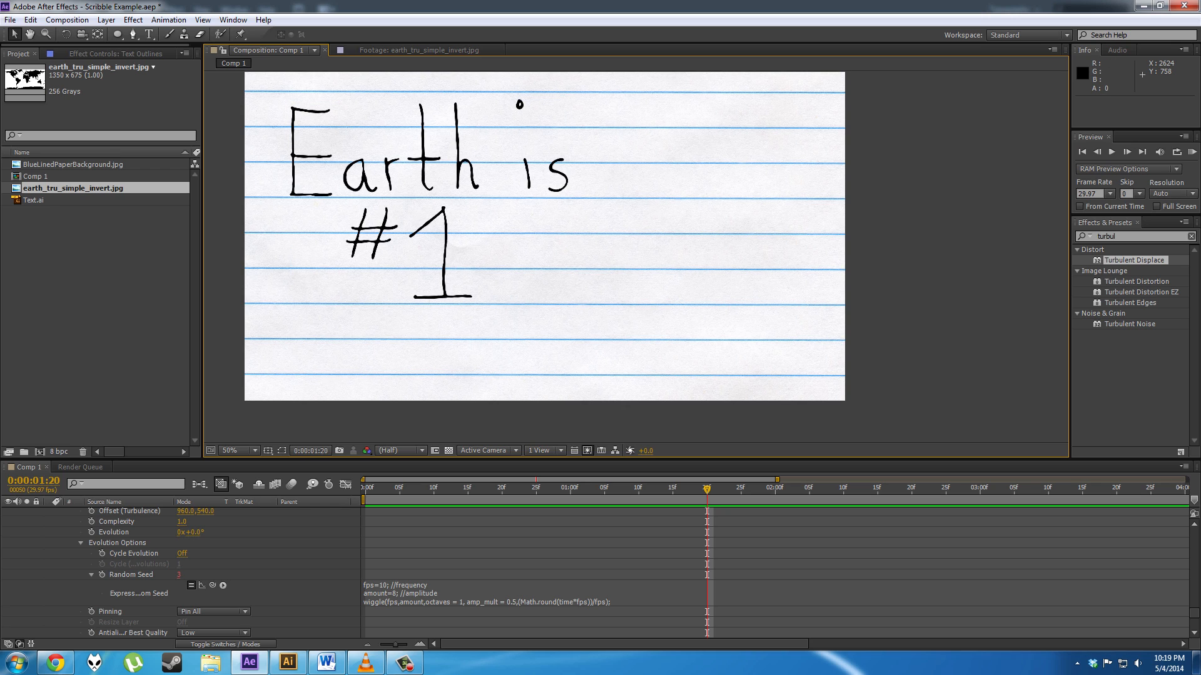
Step: Add the world map image to Comp 1 above the text layer and apply the CC Sphere effect to it
left_click_drag(73, 188, 613, 282)
left_click_drag(1122, 236, 1091, 236)
type("cc s")
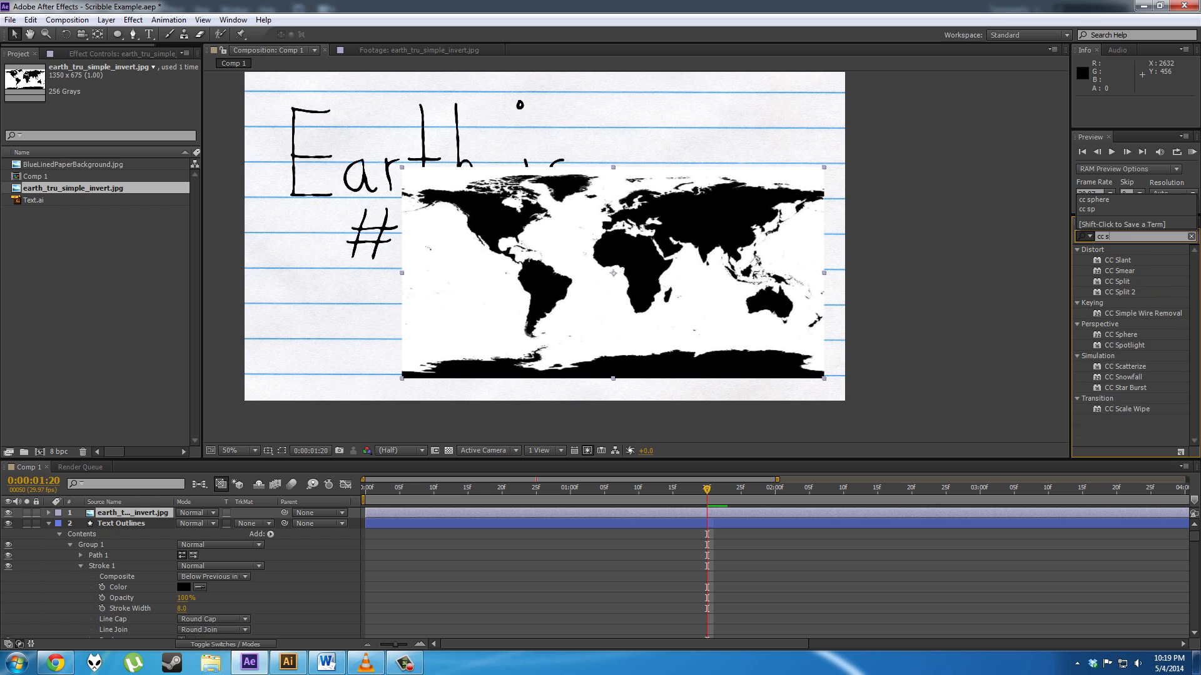
type("ph")
left_click_drag(1121, 260, 687, 337)
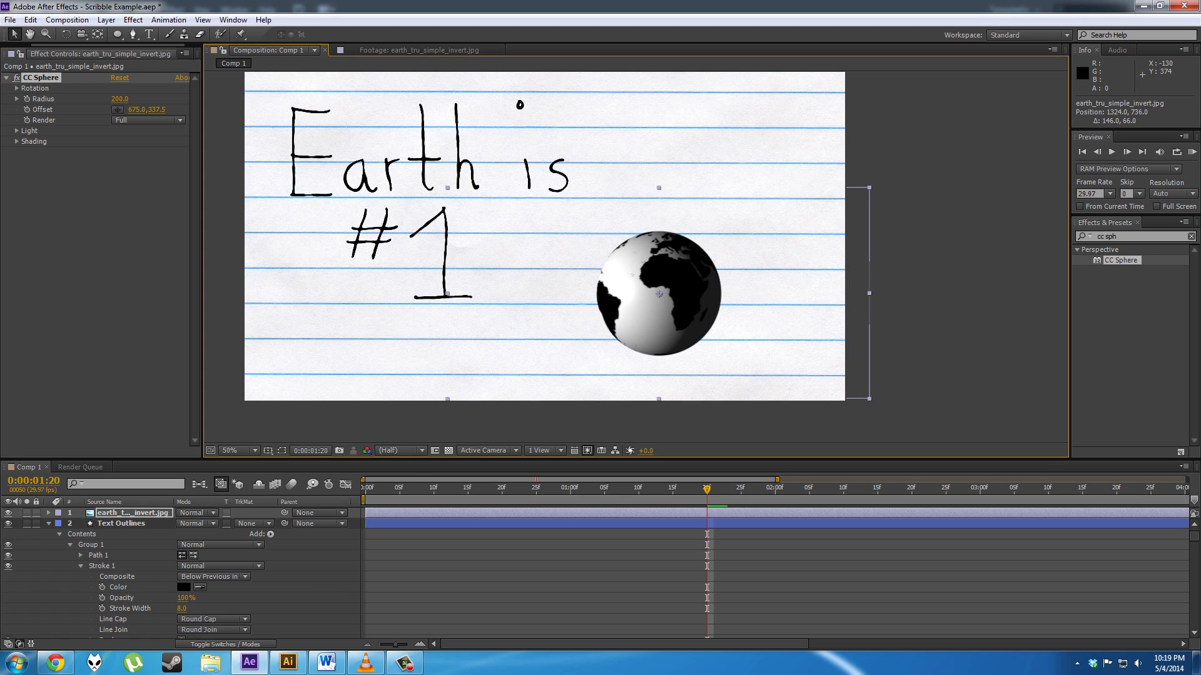
Step: Set the CC Sphere radius to 300 and move the globe layer to about 1424, 716
left_click(120, 99)
type("300")
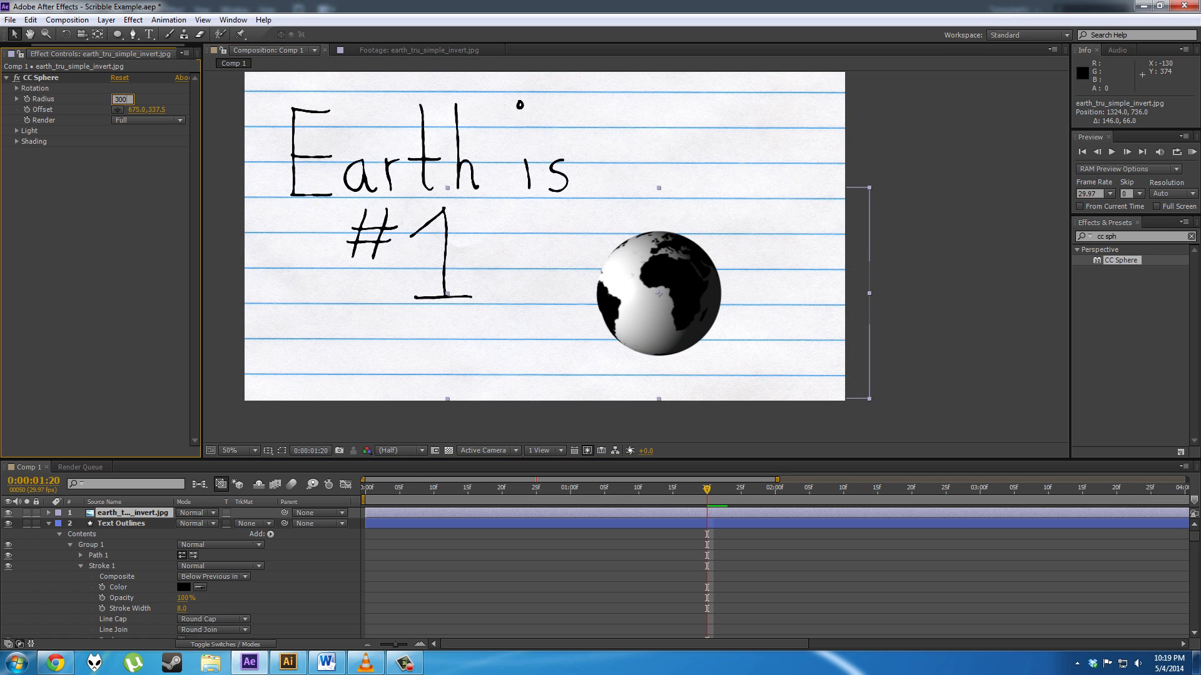
key("Return")
left_click_drag(628, 353, 658, 346)
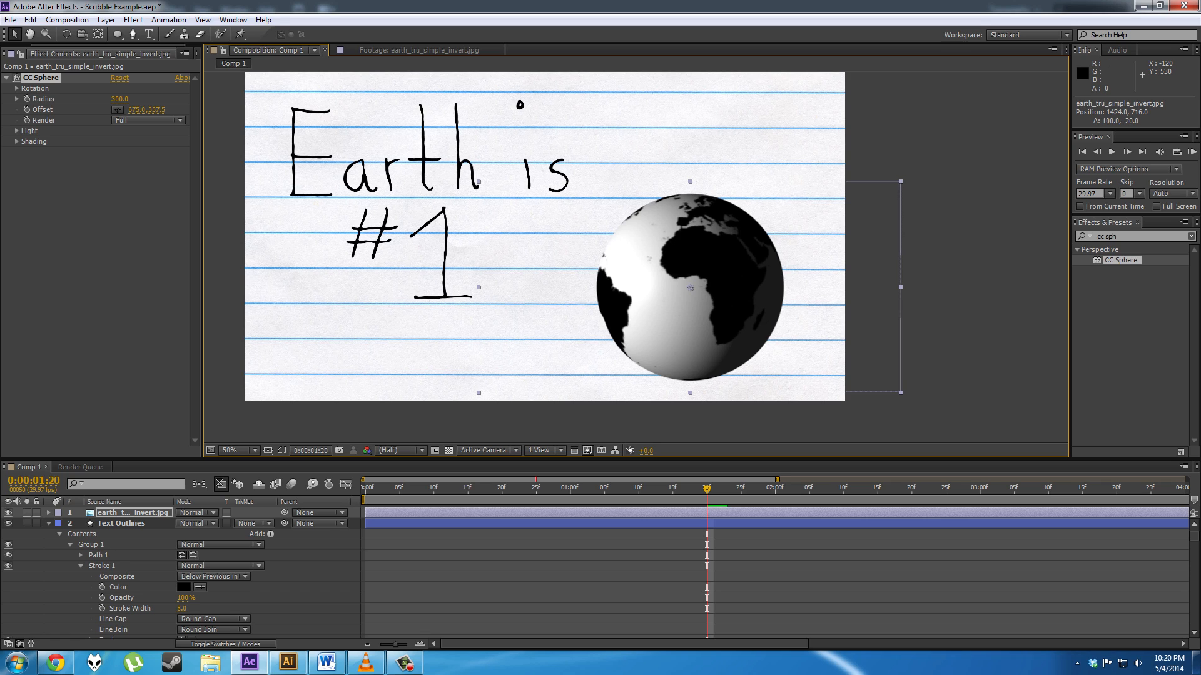
Step: Raise the globe's CC Sphere Ambient shading to 200
left_click(17, 141)
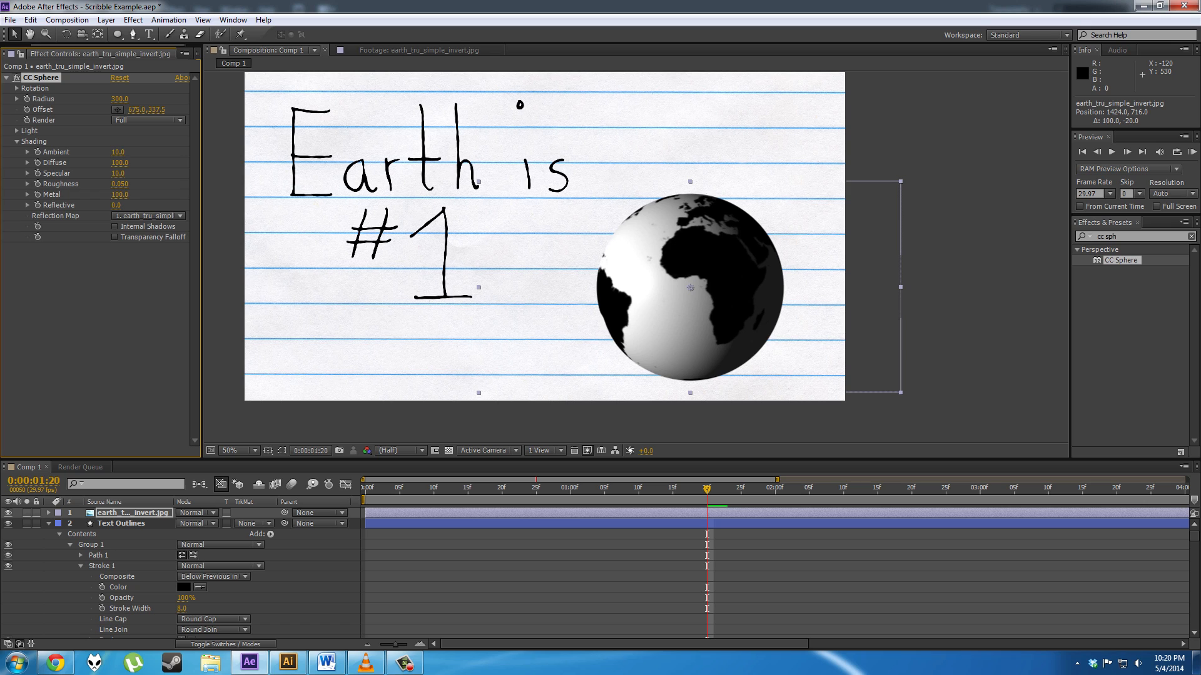
left_click_drag(117, 152, 237, 152)
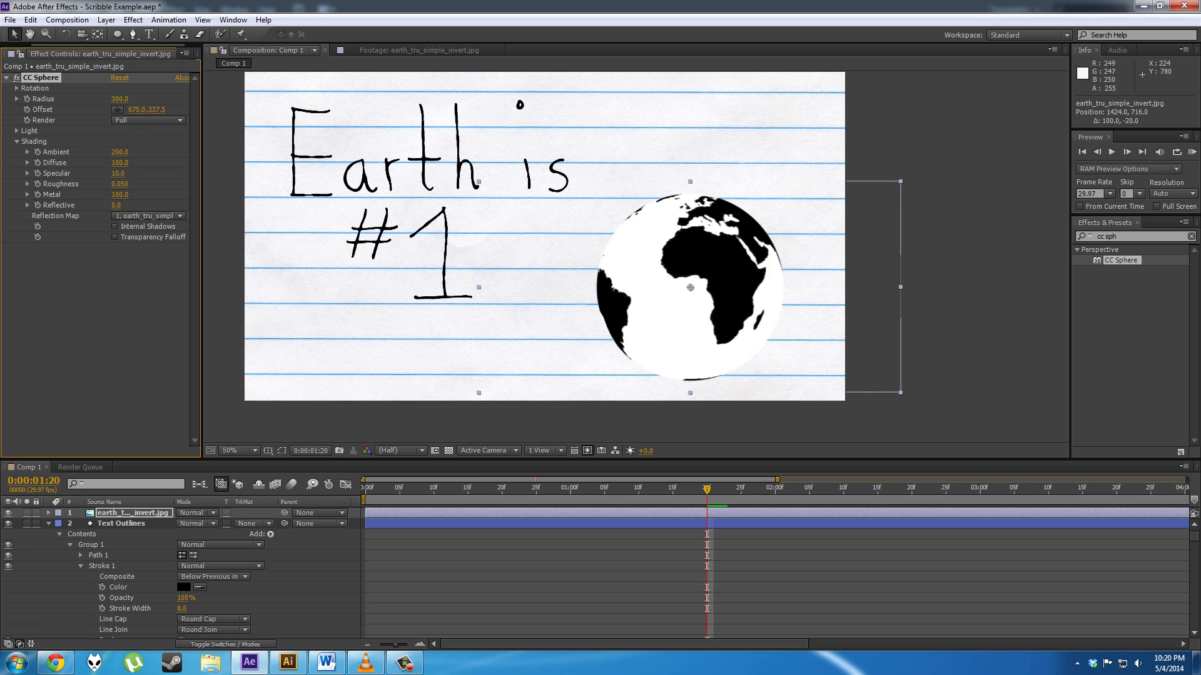
Step: Keyframe the globe's CC Sphere Rotation Y at 0° on the first frame
left_click_drag(706, 488, 366, 488)
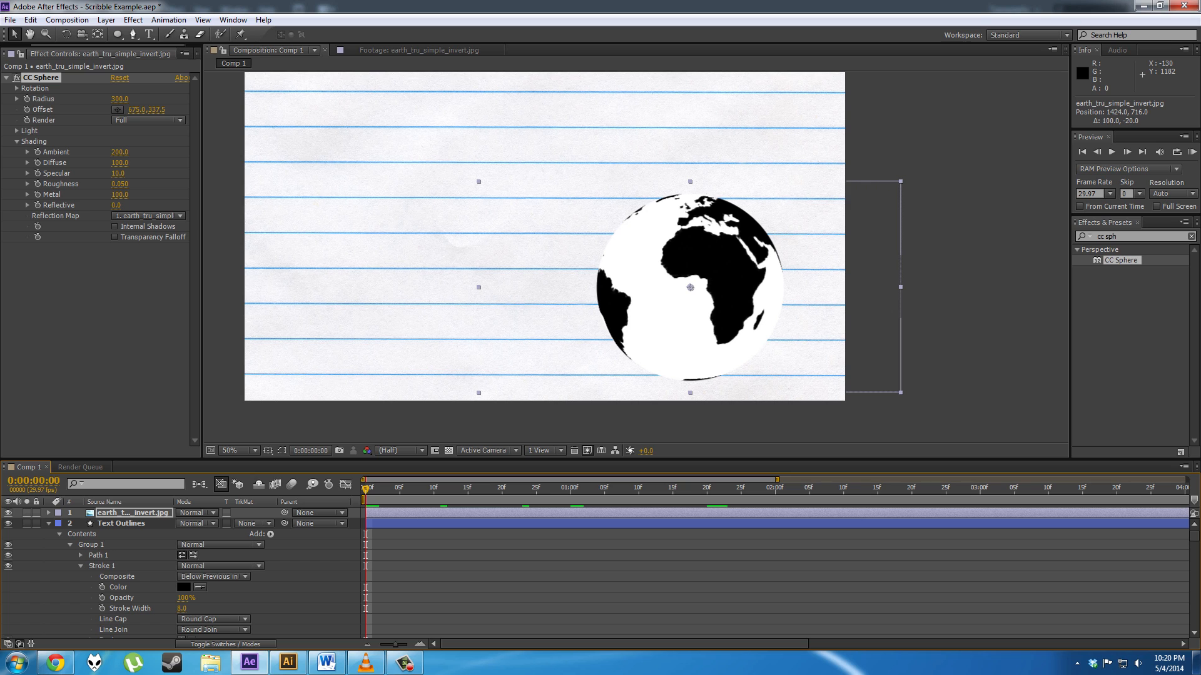
left_click(17, 88)
mouse_move(127, 135)
left_mouse_down()
mouse_move(180, 134)
mouse_move(124, 135)
left_mouse_up()
left_click(128, 135)
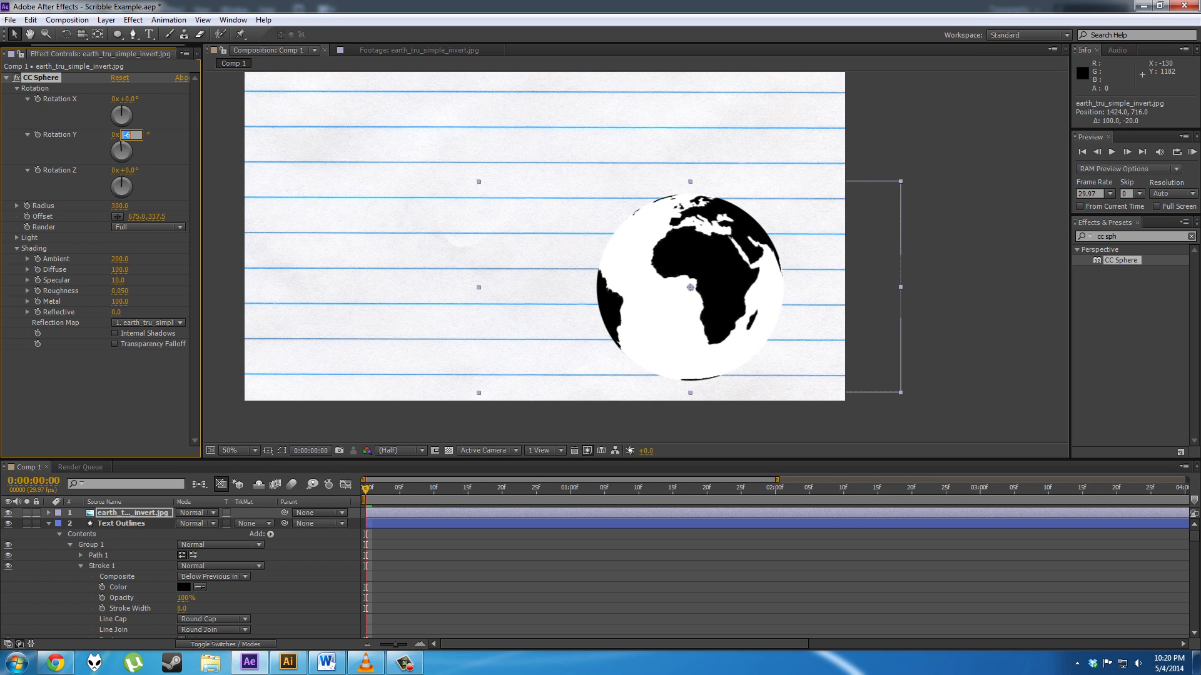
type("0")
key("Return")
left_click(37, 135)
Step: Try a Rotation Y of 3 full revolutions at 0:00:07:29 and preview the globe's spin
left_click_drag(933, 489, 1182, 488)
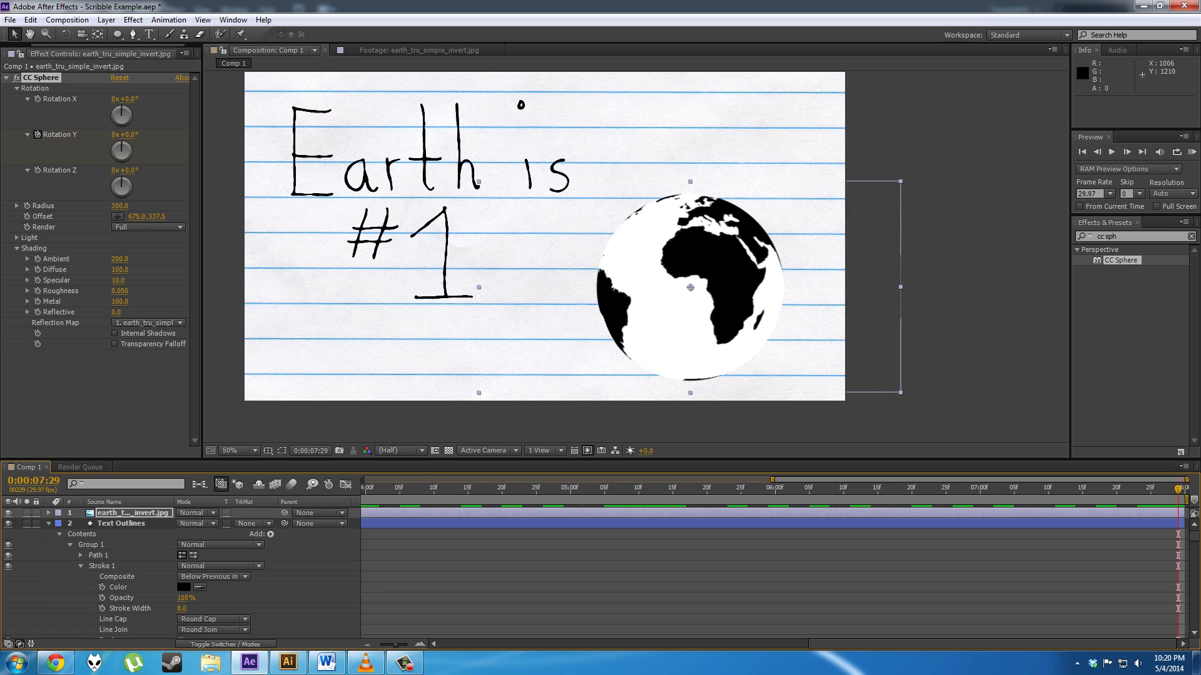
left_click(114, 134)
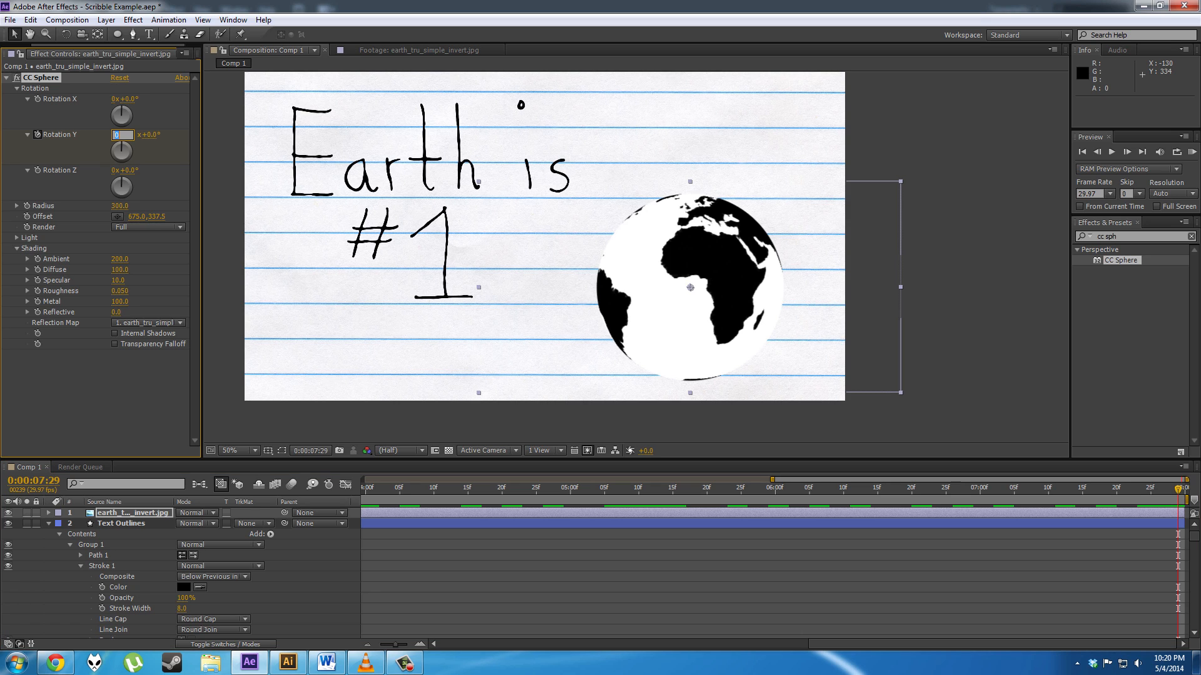
key("Tab")
type("87")
key("Return")
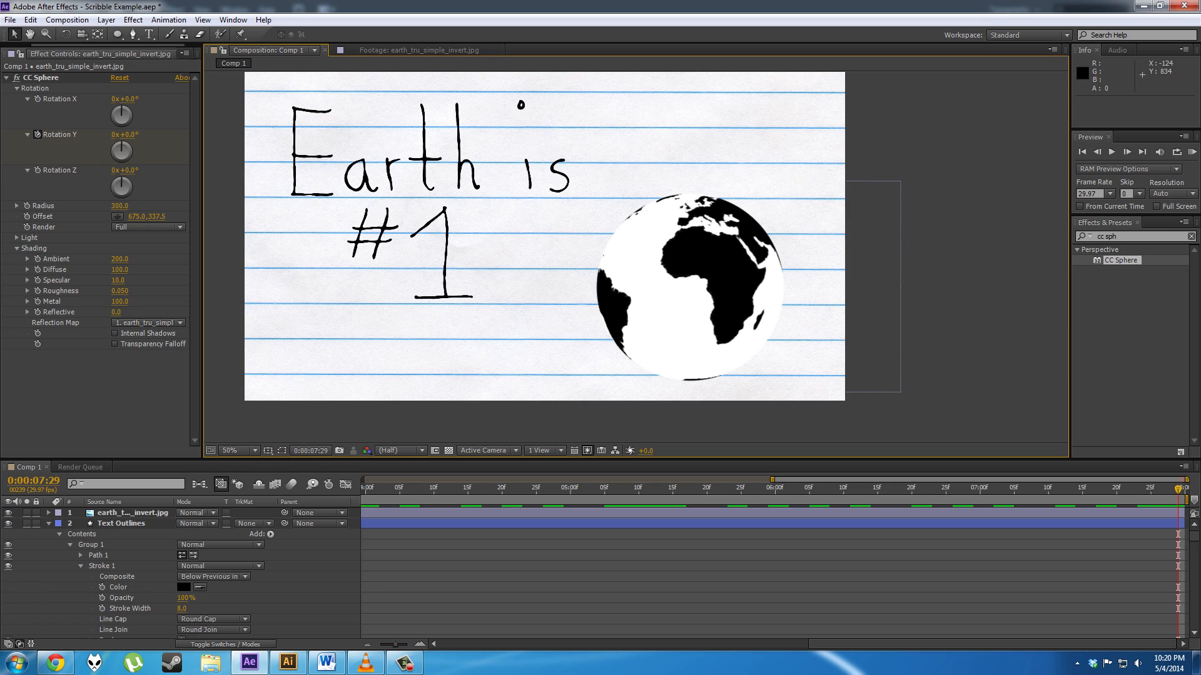
left_click_drag(131, 151, 237, 211)
key("ctrl+z")
left_click(114, 135)
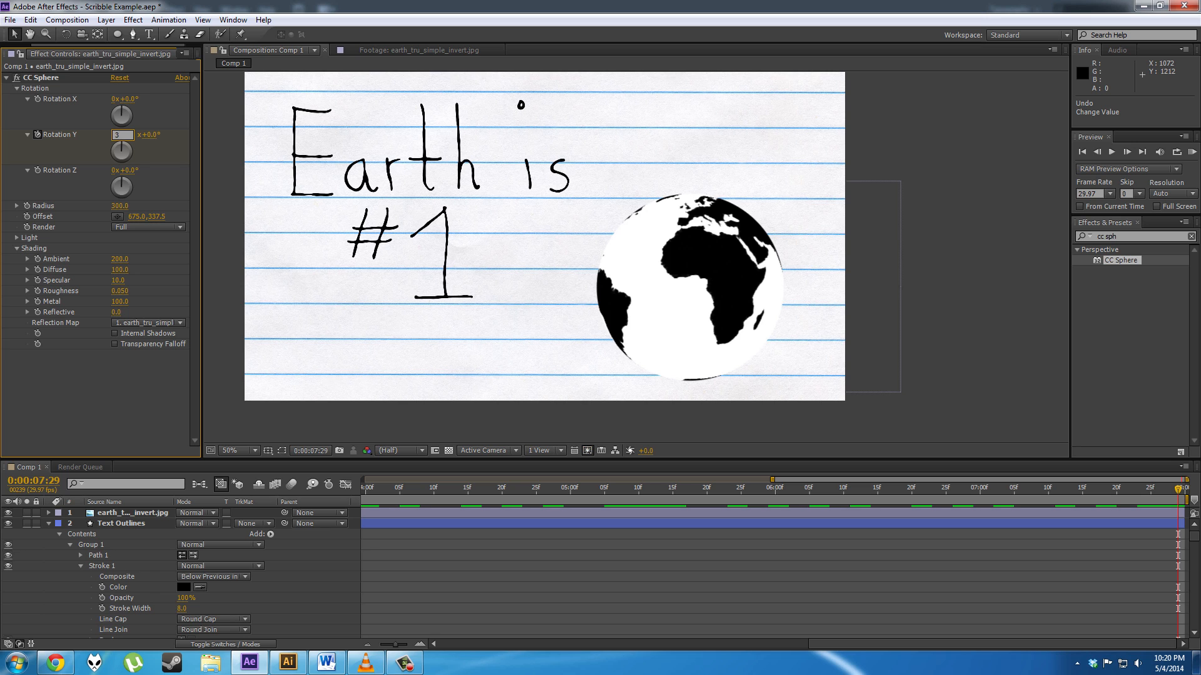
key("Return")
key("space")
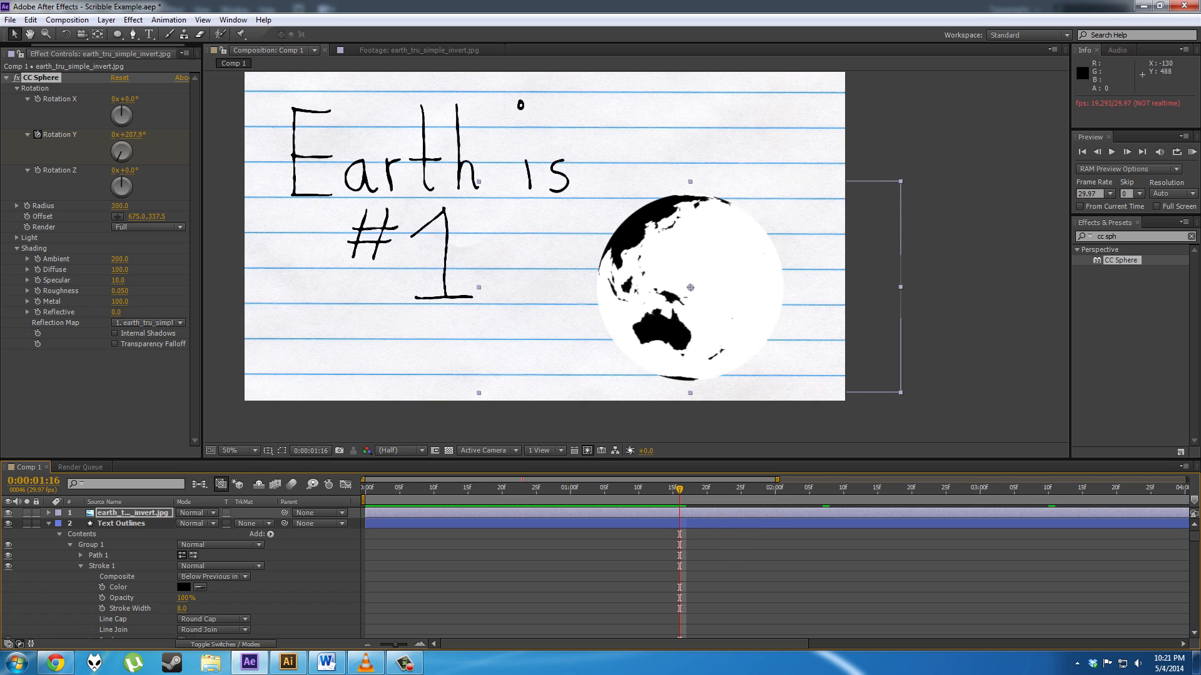
Step: Try reversing the spin with a Rotation Y of -3 revolutions at 0:00:07:29 and preview it from the first frame
left_click_drag(679, 490, 1189, 490)
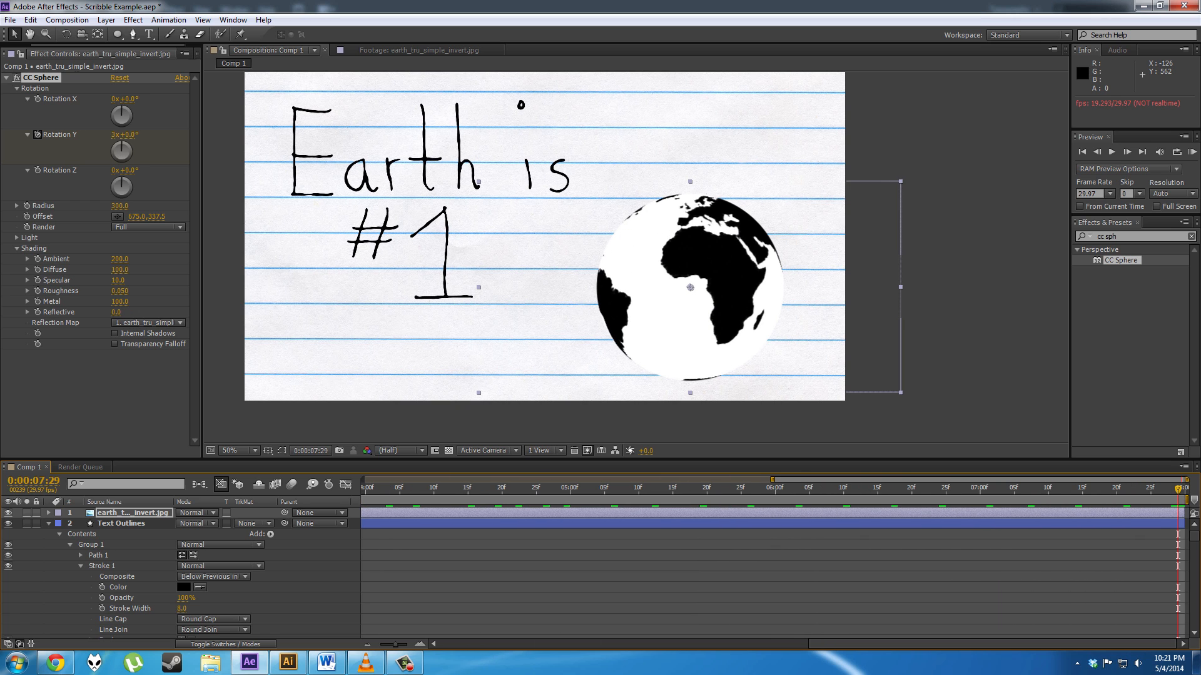
left_click(118, 135)
left_click(114, 135)
type("-")
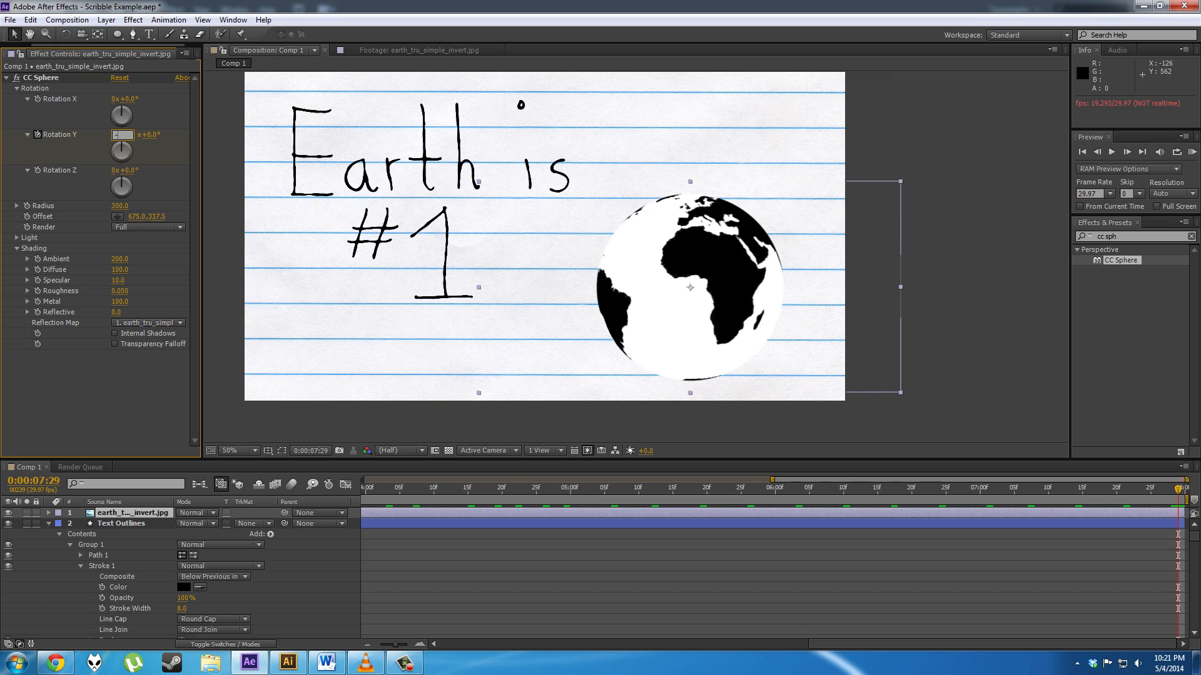
type("3")
key("Return")
key("Home")
key("space")
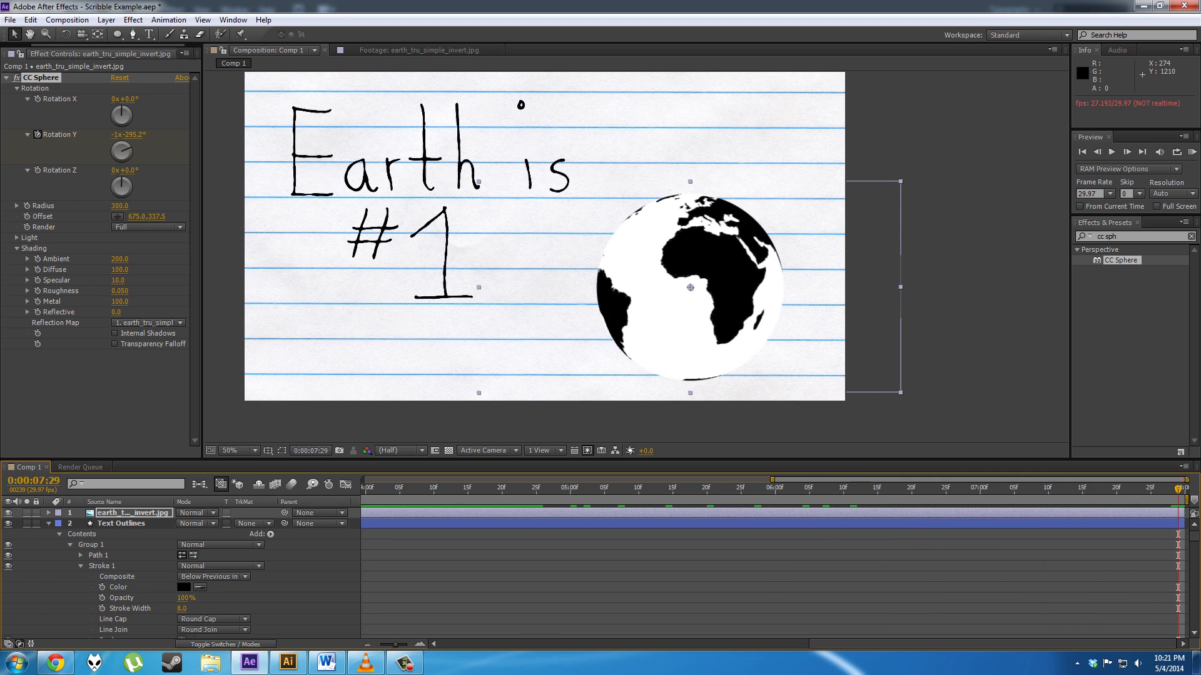
Step: Set the globe's Rotation Y to -2 revolutions at 0:00:07:29 and preview the spin
left_click(116, 135)
type("-2")
key("Return")
left_click(666, 490)
key("space")
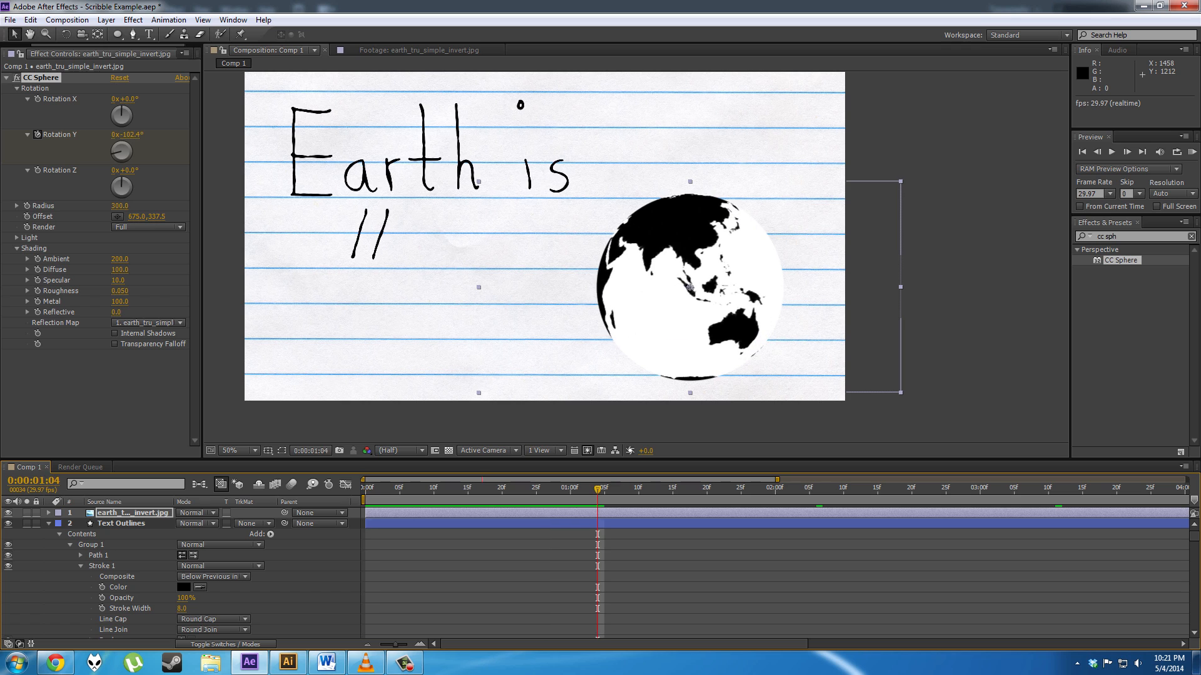
key("space")
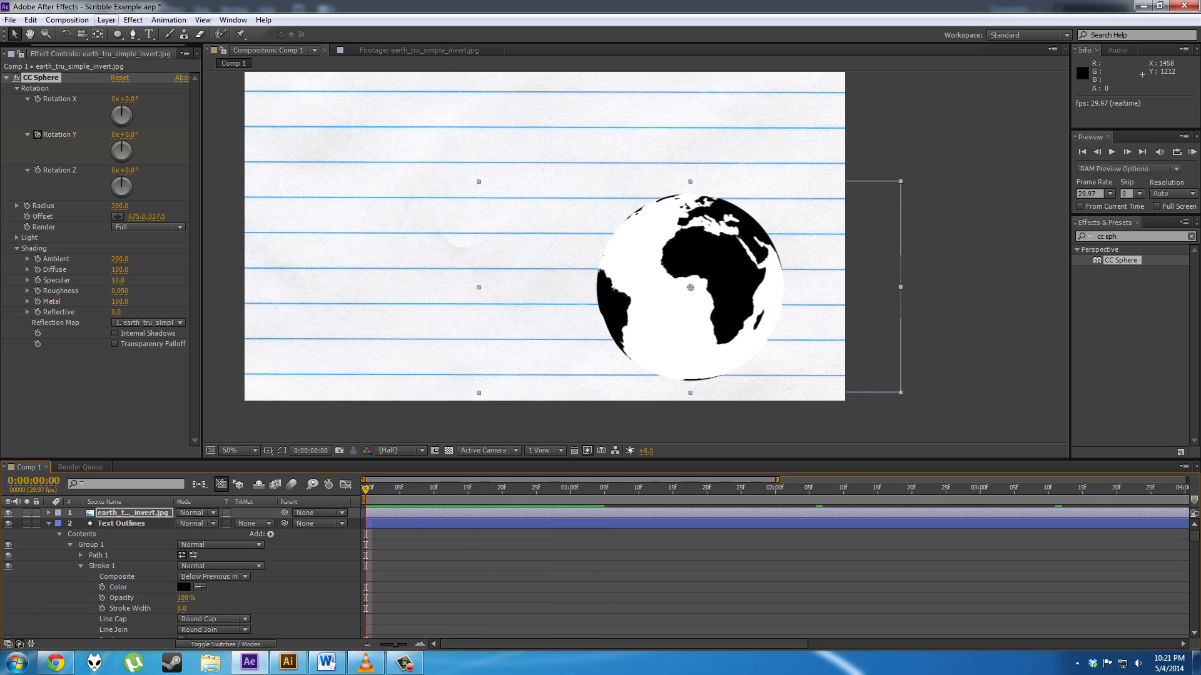
Step: Start Auto-trace on the globe layer for the current frame only, with the preview turned on
left_click(106, 20)
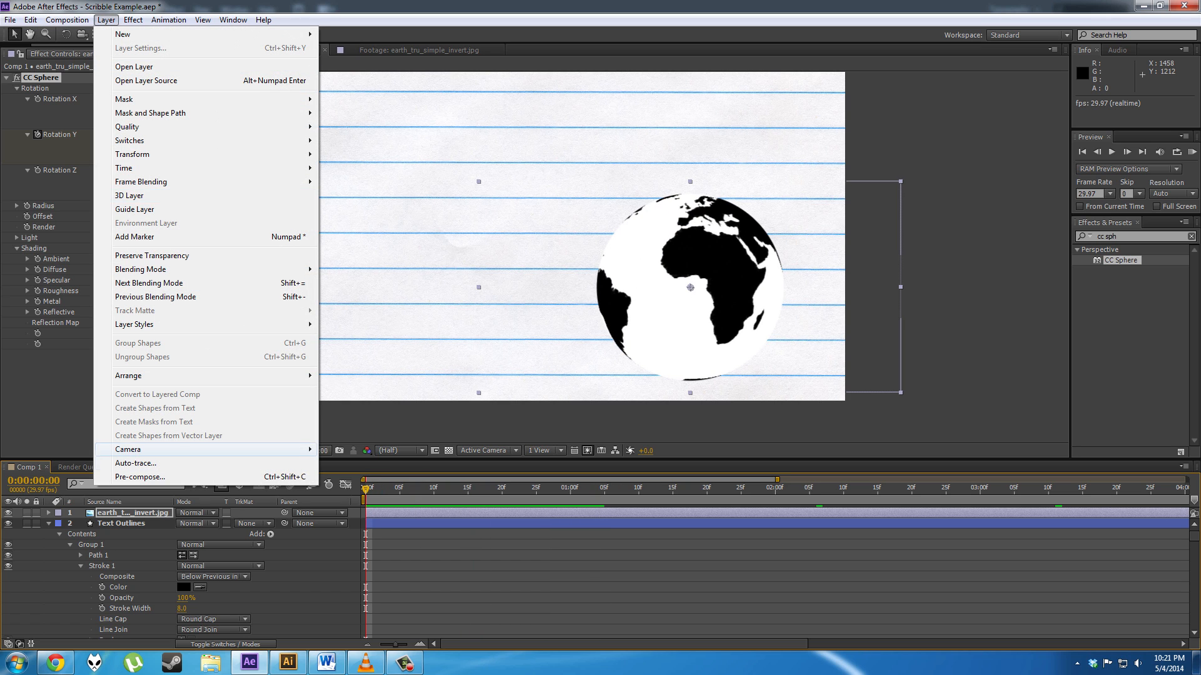
left_click(135, 463)
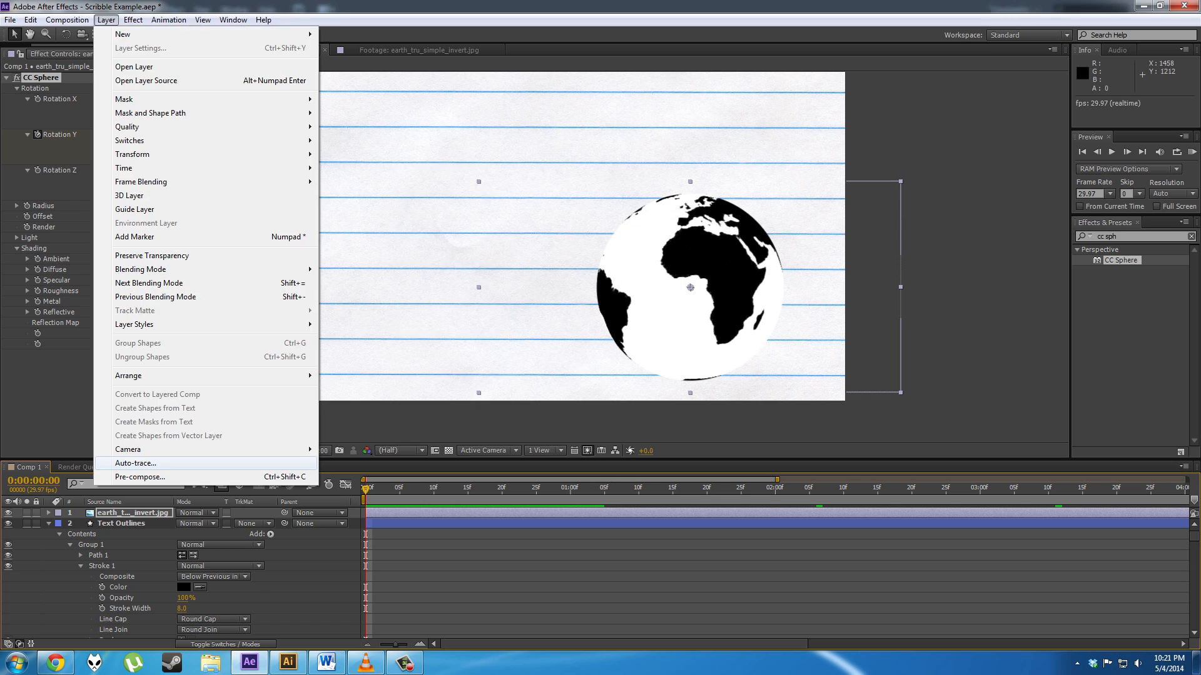
left_click(136, 463)
left_click_drag(350, 155, 521, 177)
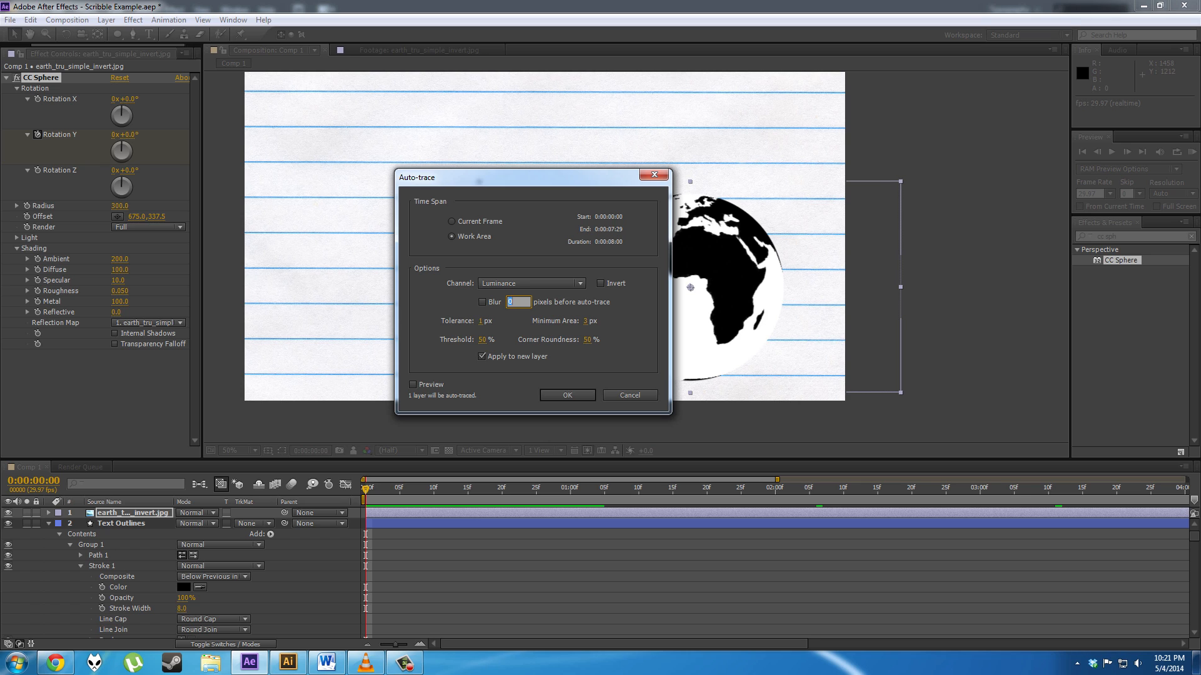
left_click(451, 222)
left_click(413, 385)
left_click_drag(450, 177, 215, 182)
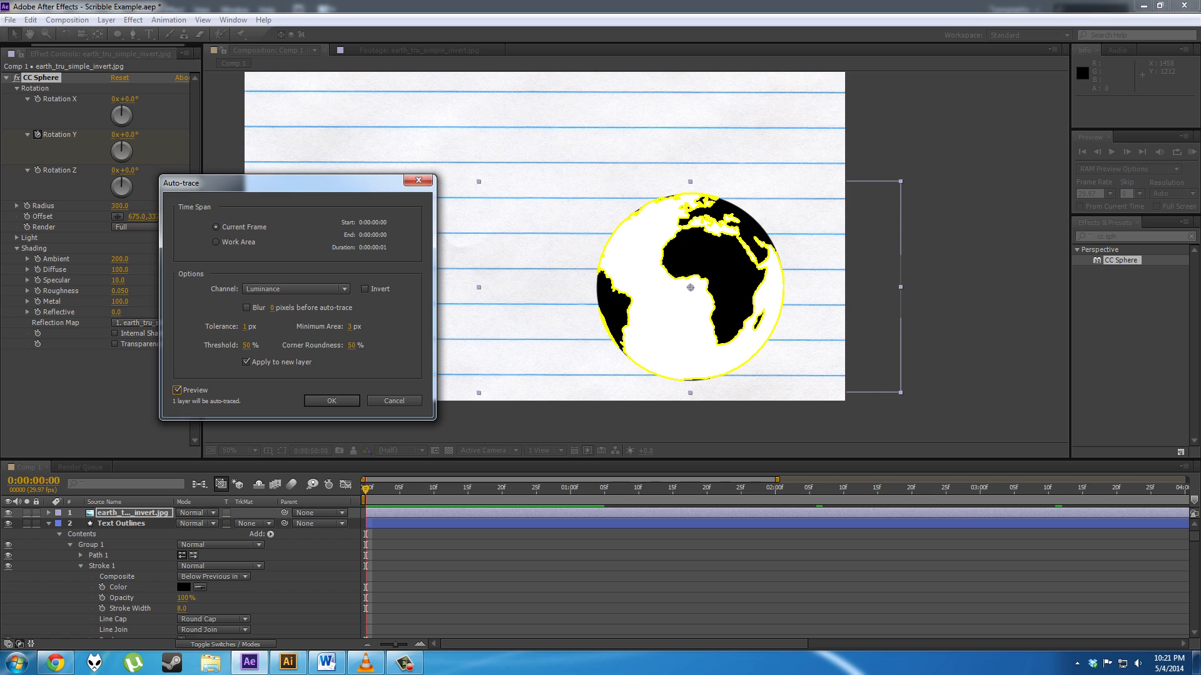
Step: Set the auto-trace channel to Luminance with Invert on, and turn the trace preview off
left_click(295, 289)
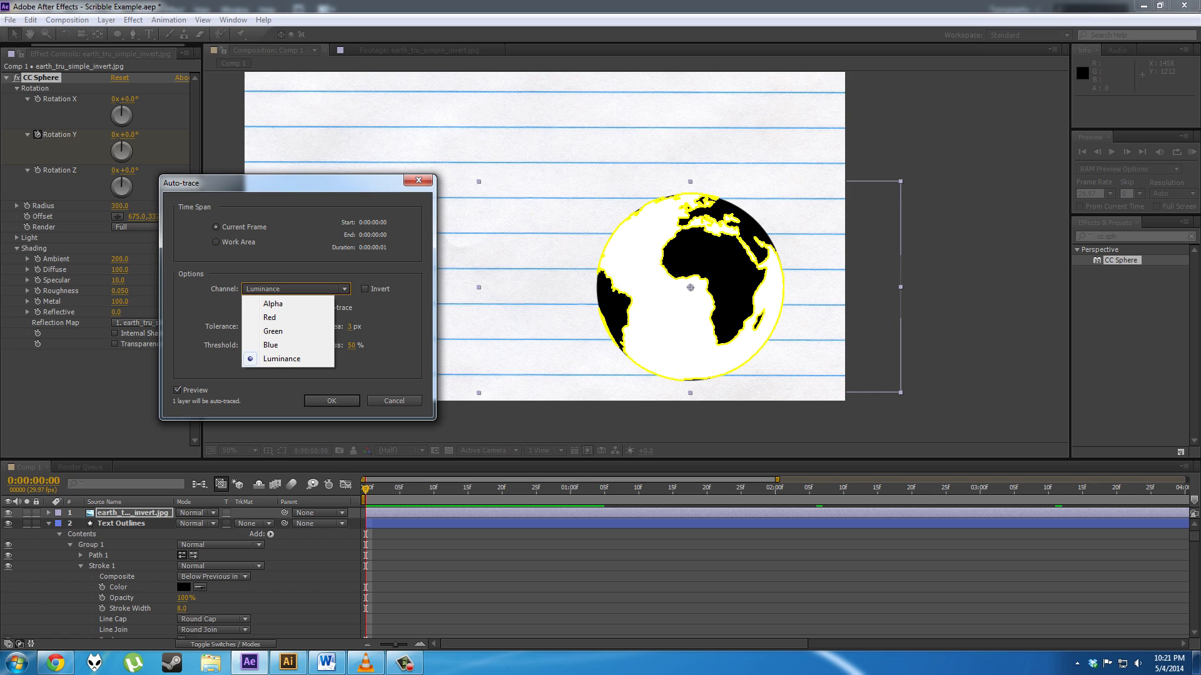
left_click(287, 359)
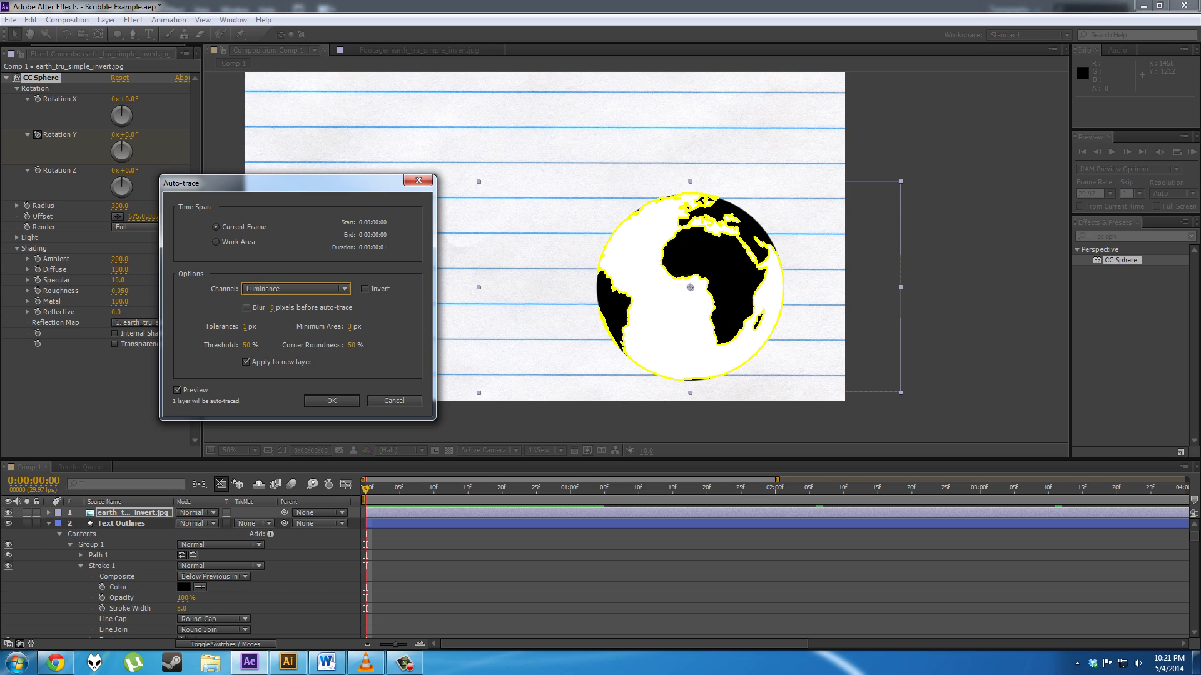
left_click(365, 289)
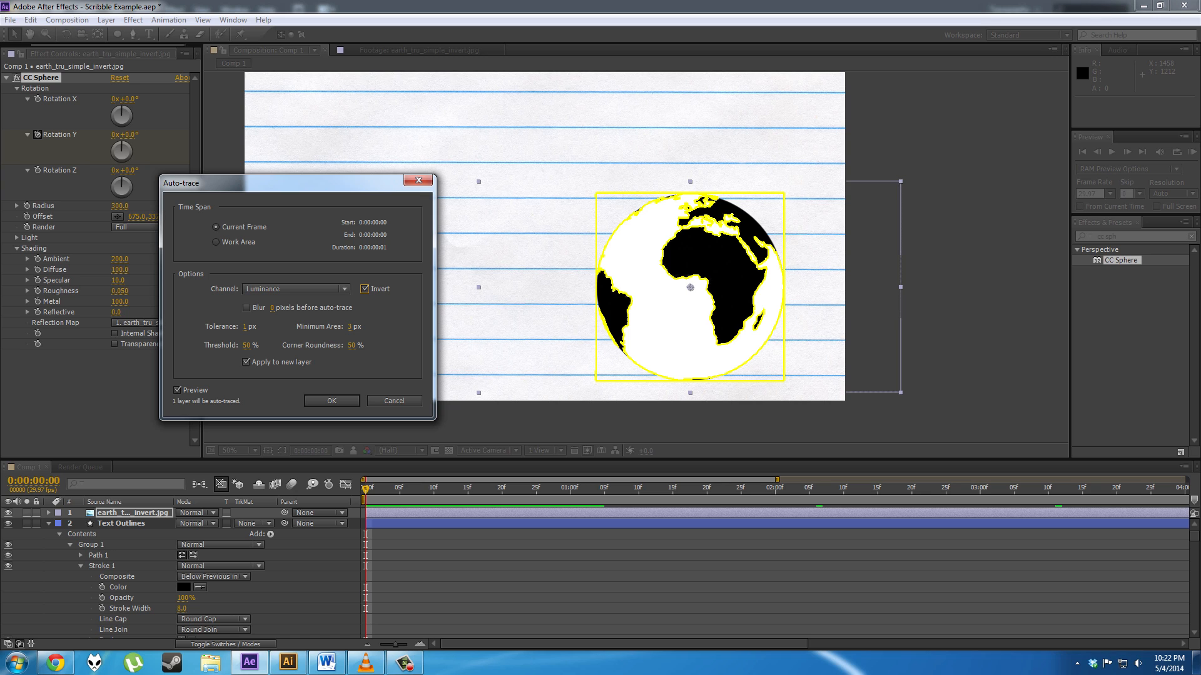
left_click(177, 389)
left_click(176, 389)
left_click(177, 390)
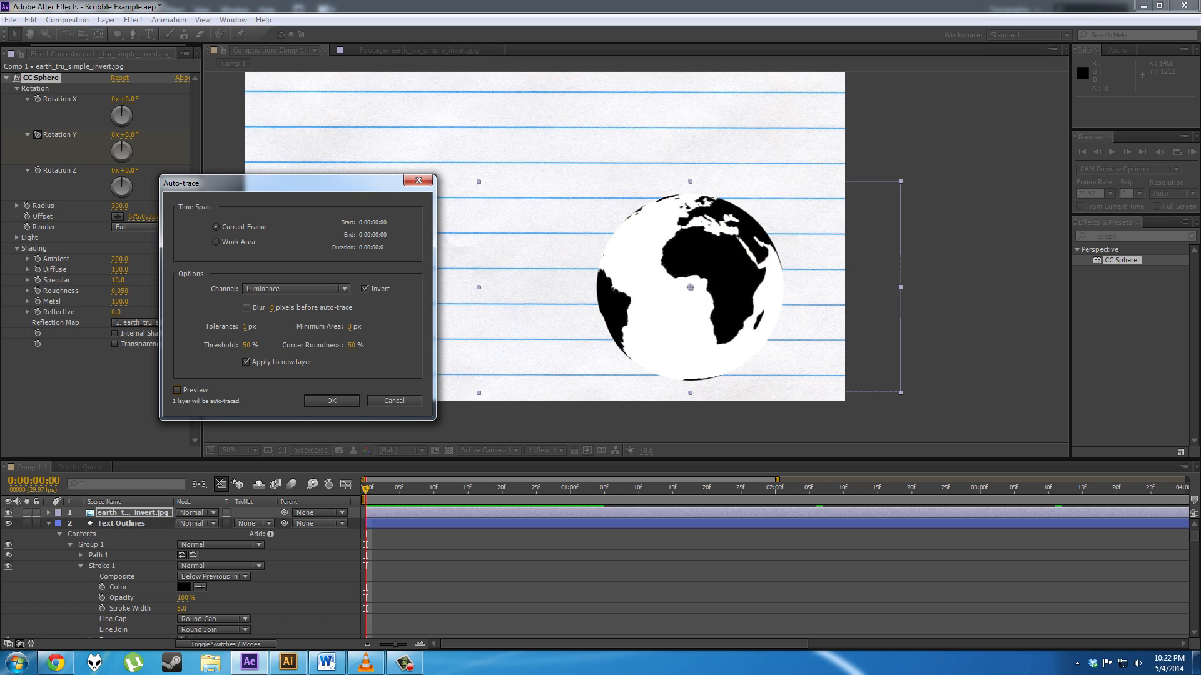
left_click_drag(282, 183, 422, 134)
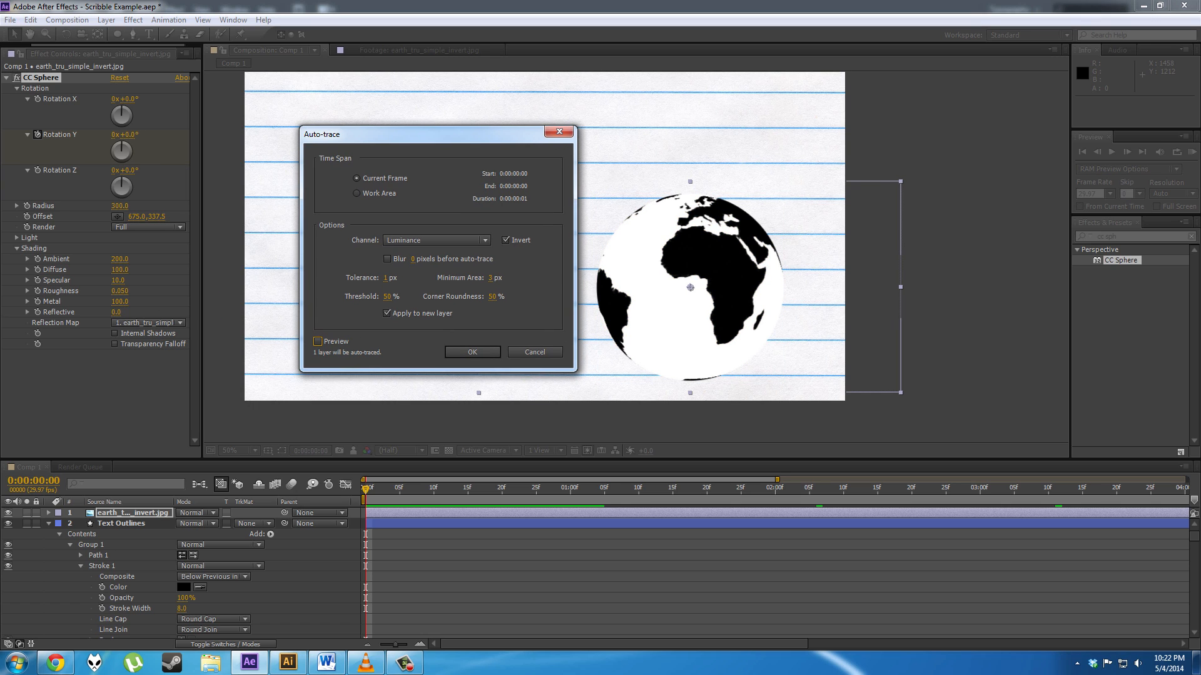
left_click_drag(422, 134, 352, 207)
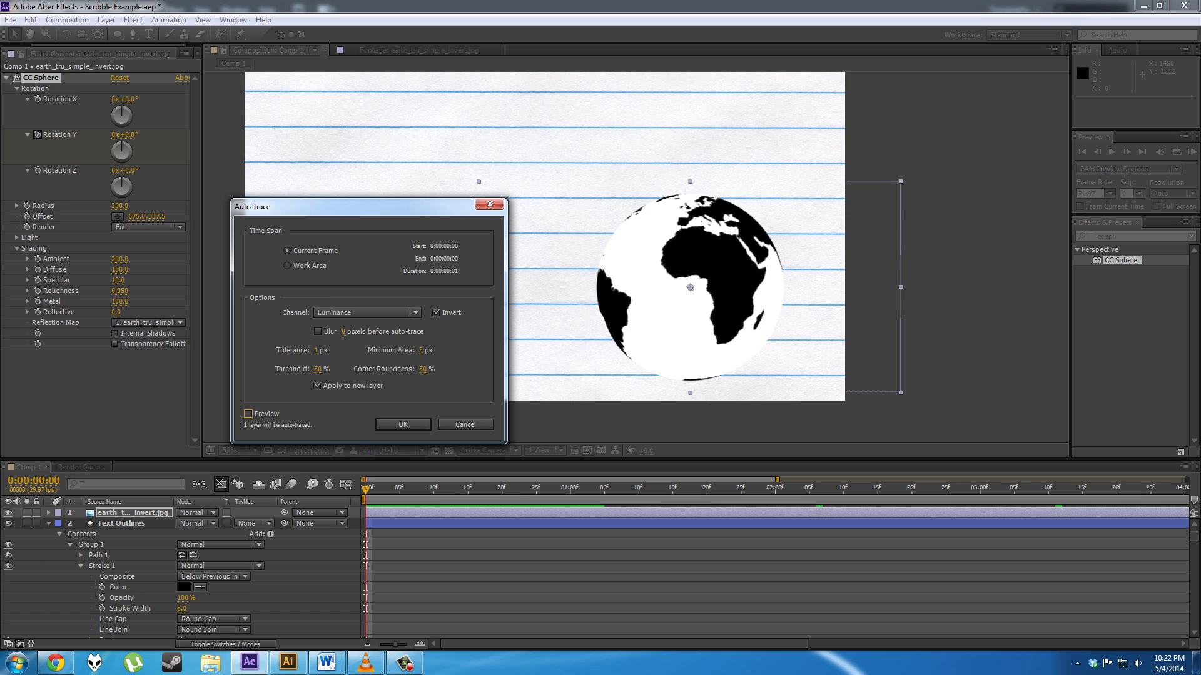
left_click_drag(352, 207, 375, 169)
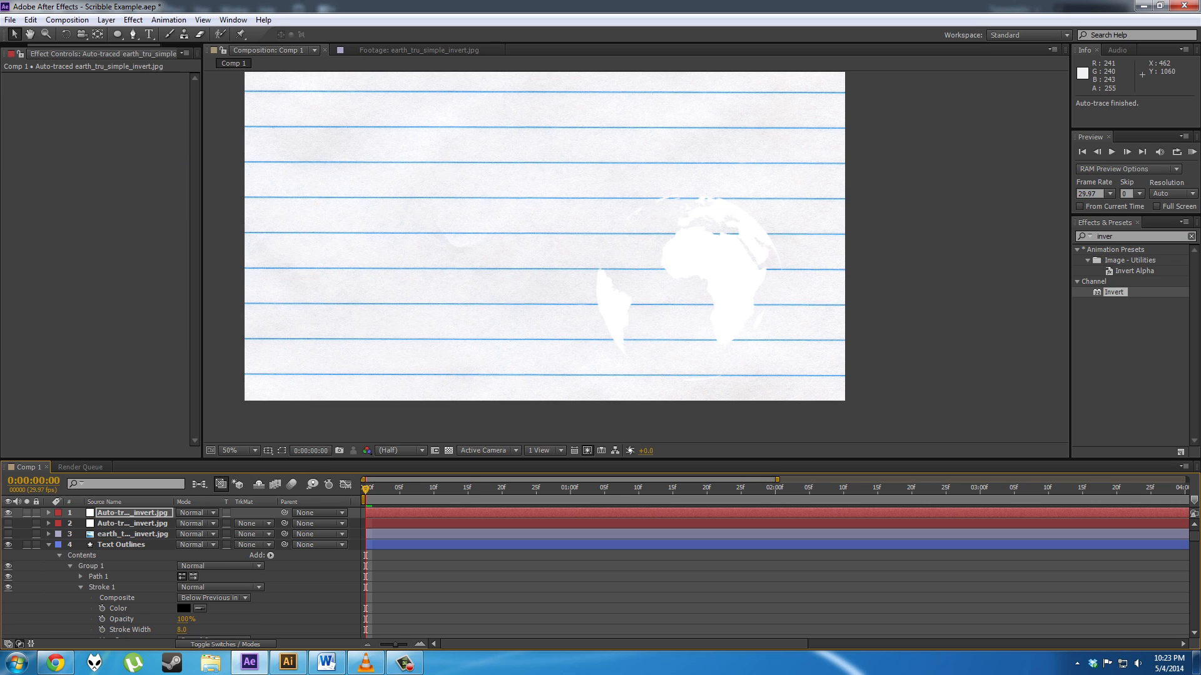
Step: Preview the top auto-traced globe layer over the handwriting and return to the first frame
key("space")
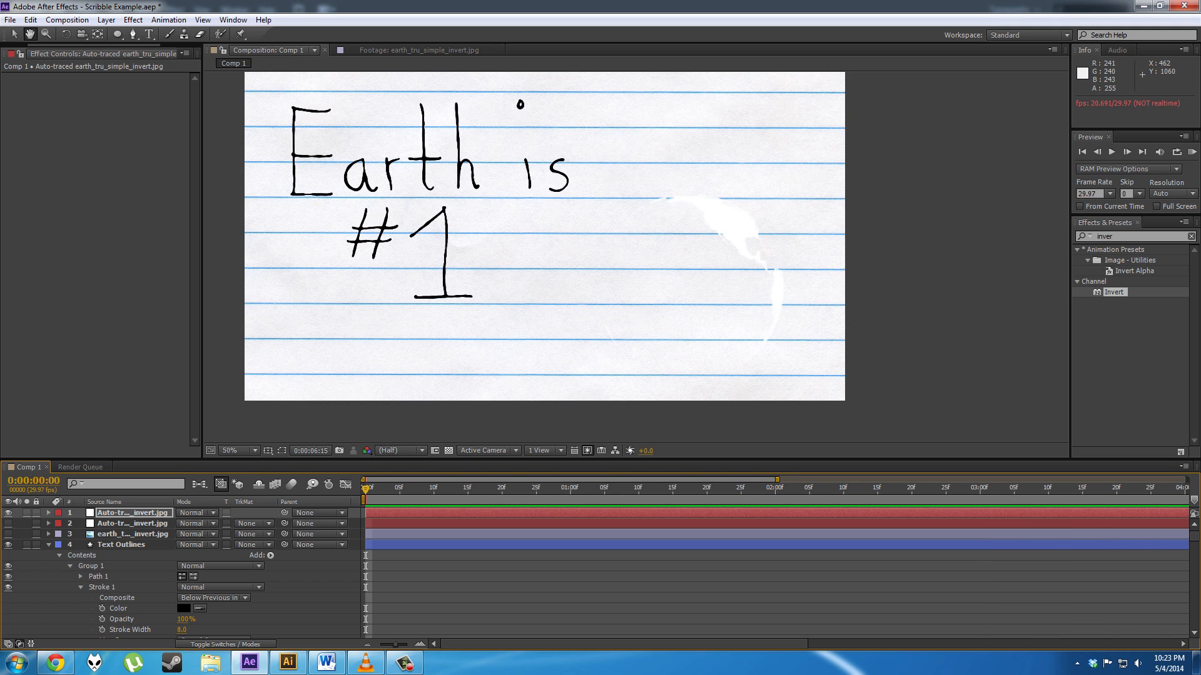
left_click(312, 484)
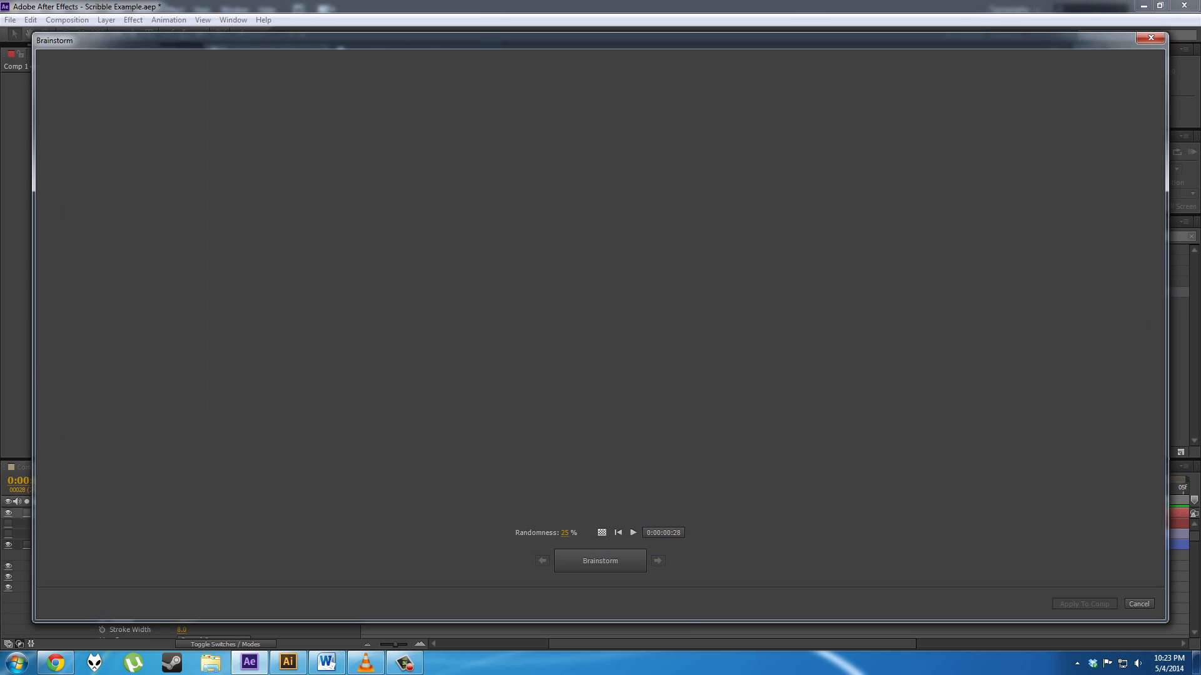
key("Escape")
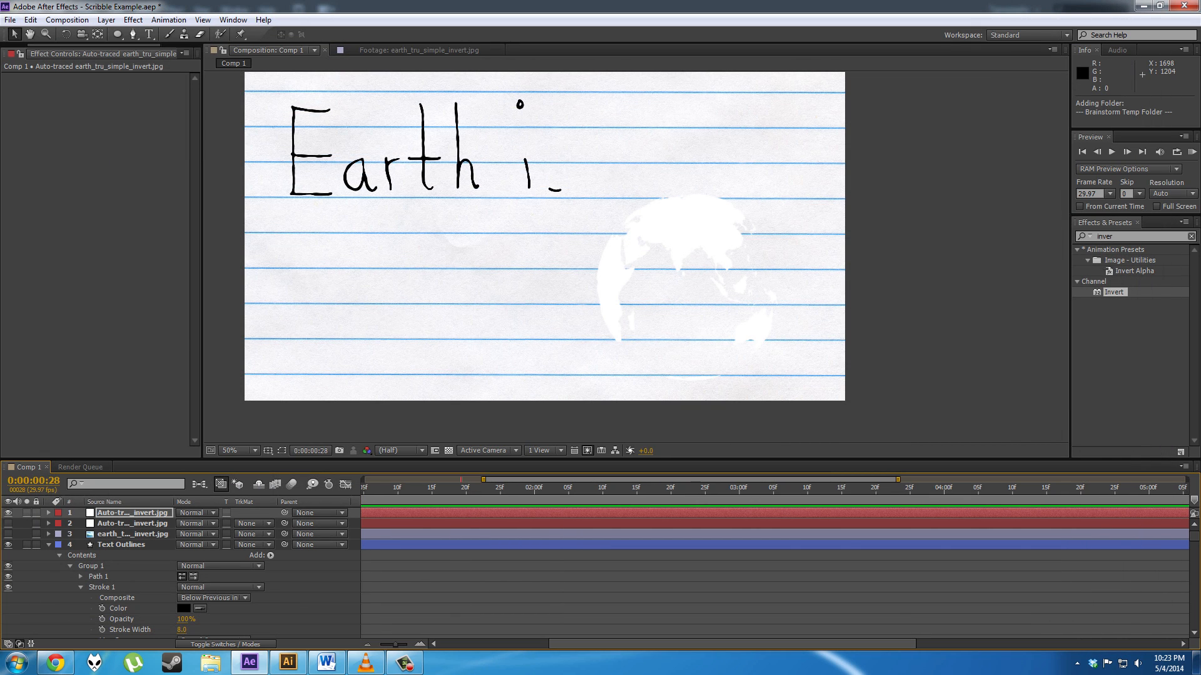
key("Home")
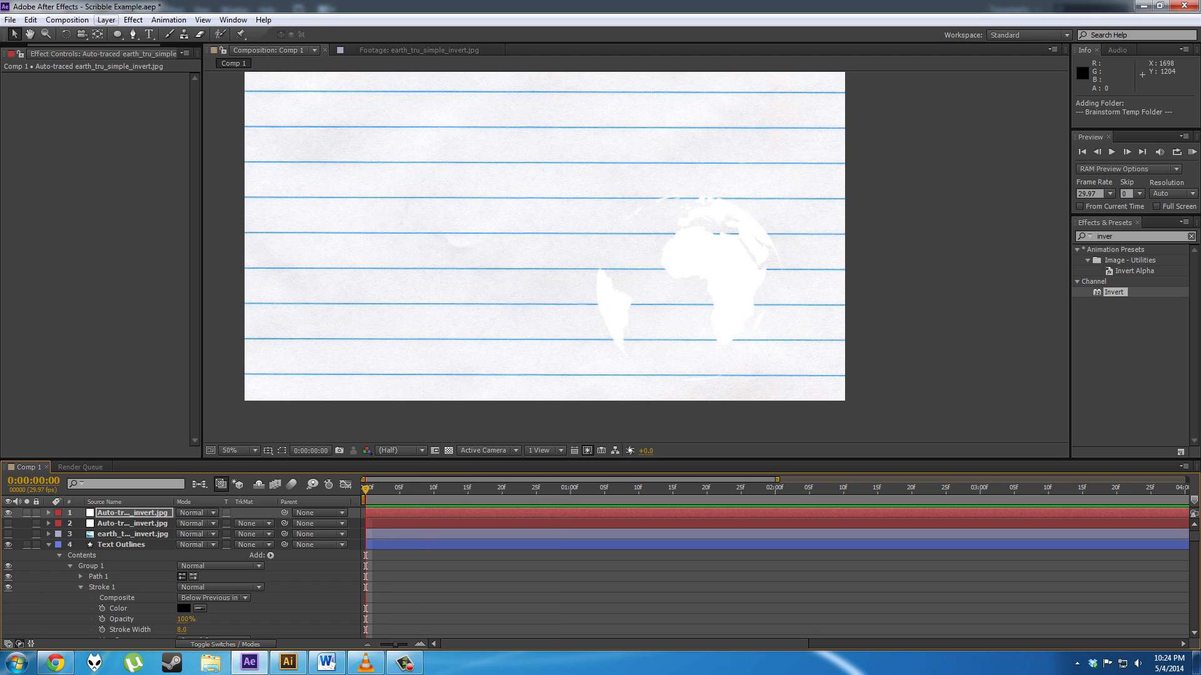
Step: Hide the top auto-traced layer, show the second auto-traced layer, and preview its spin up close
left_click(107, 20)
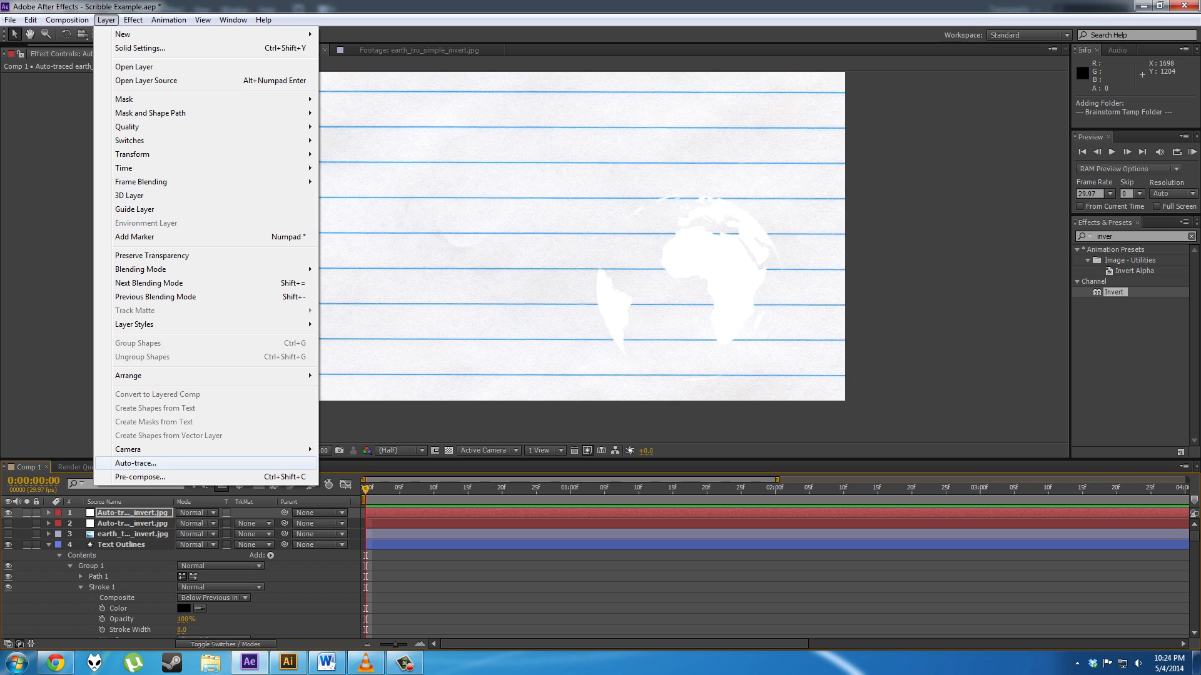
left_click(482, 414)
left_click(8, 513)
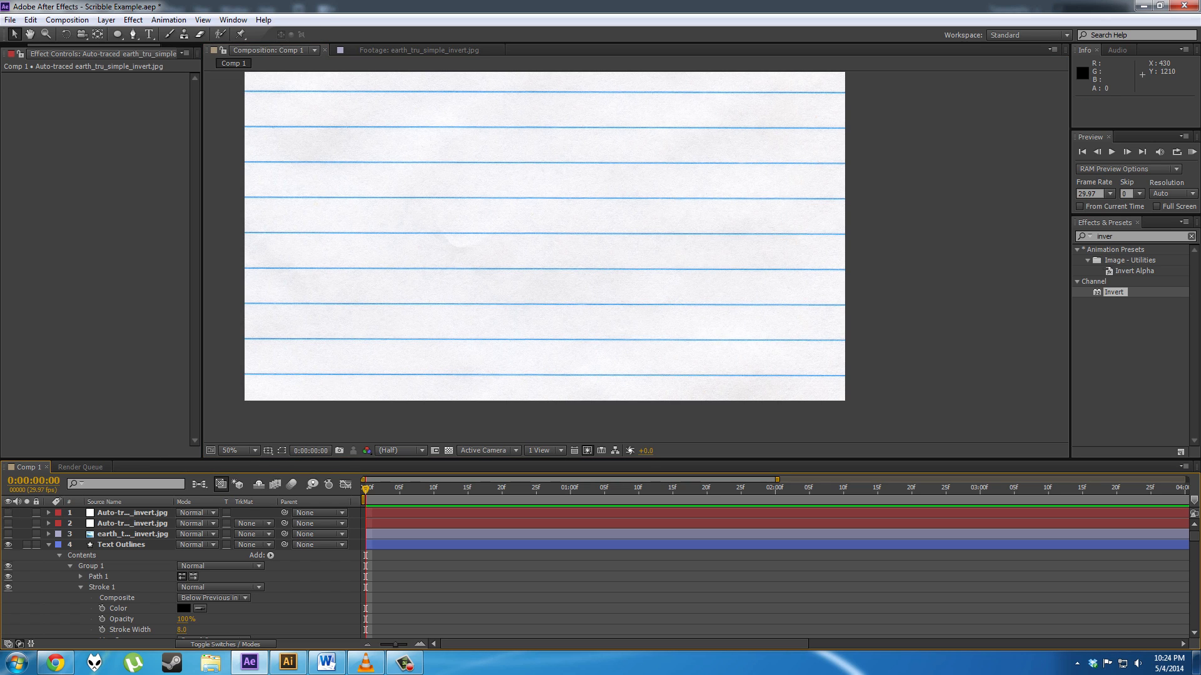
left_click(8, 523)
scroll(710, 310, "up", 1)
left_click(910, 359)
key("space")
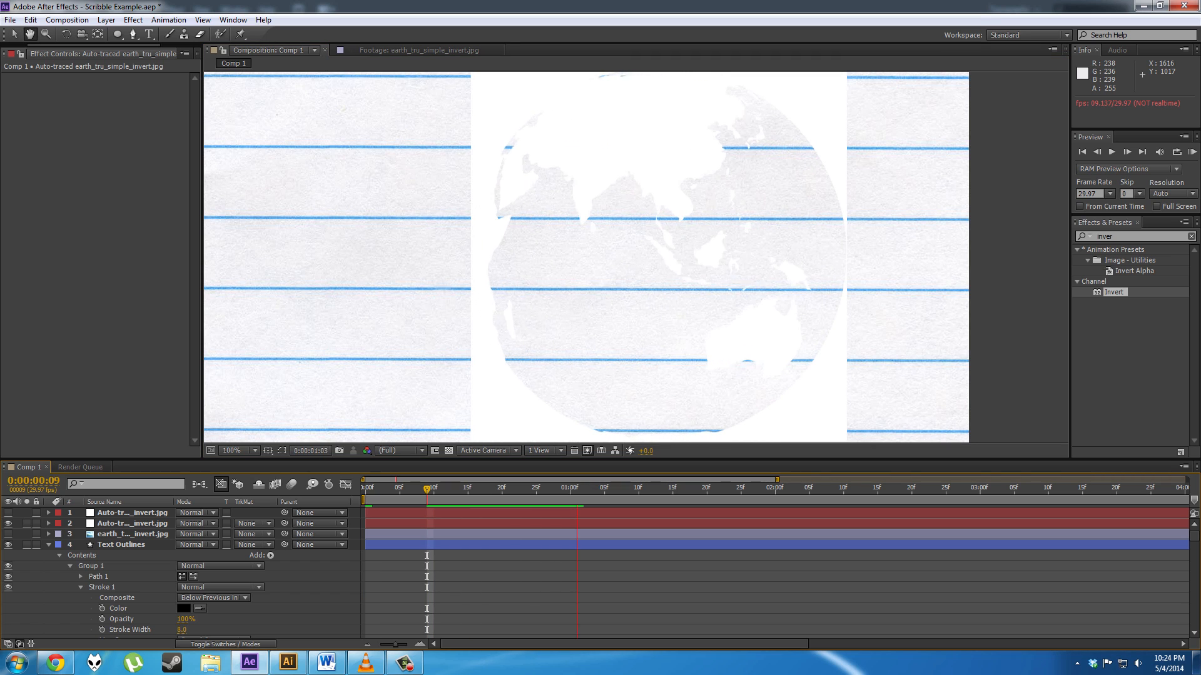
key("space")
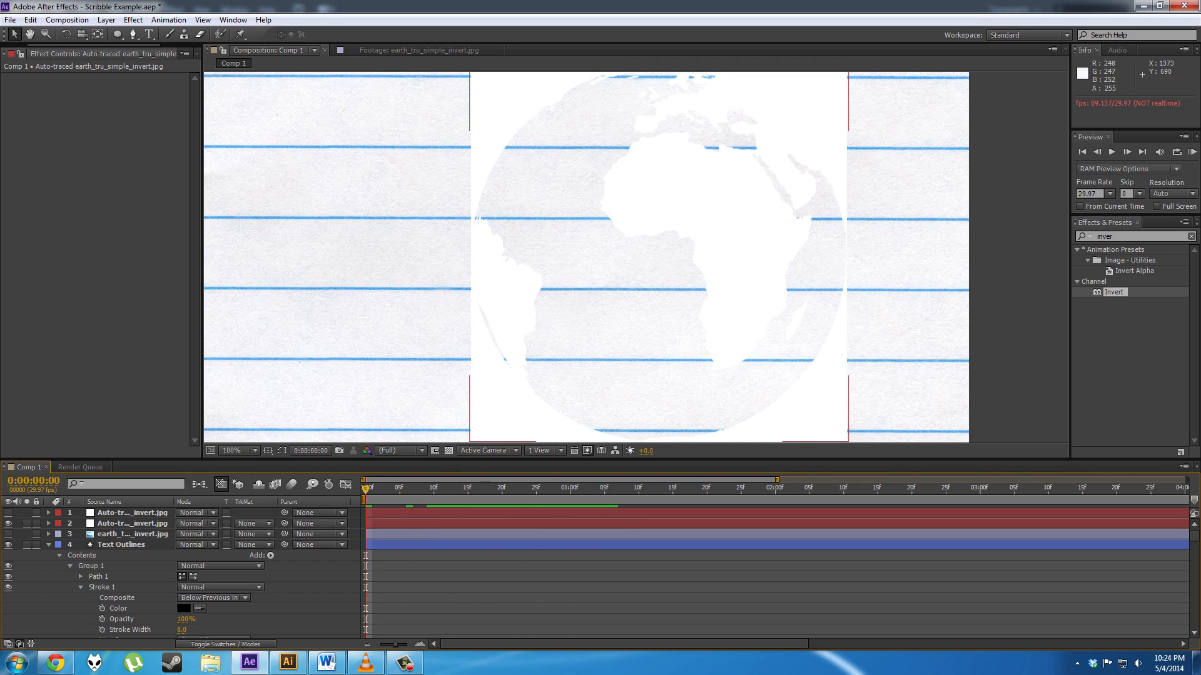
Step: Delete the second auto-traced layer with the square around the globe and show the remaining auto-traced layer
key("comma")
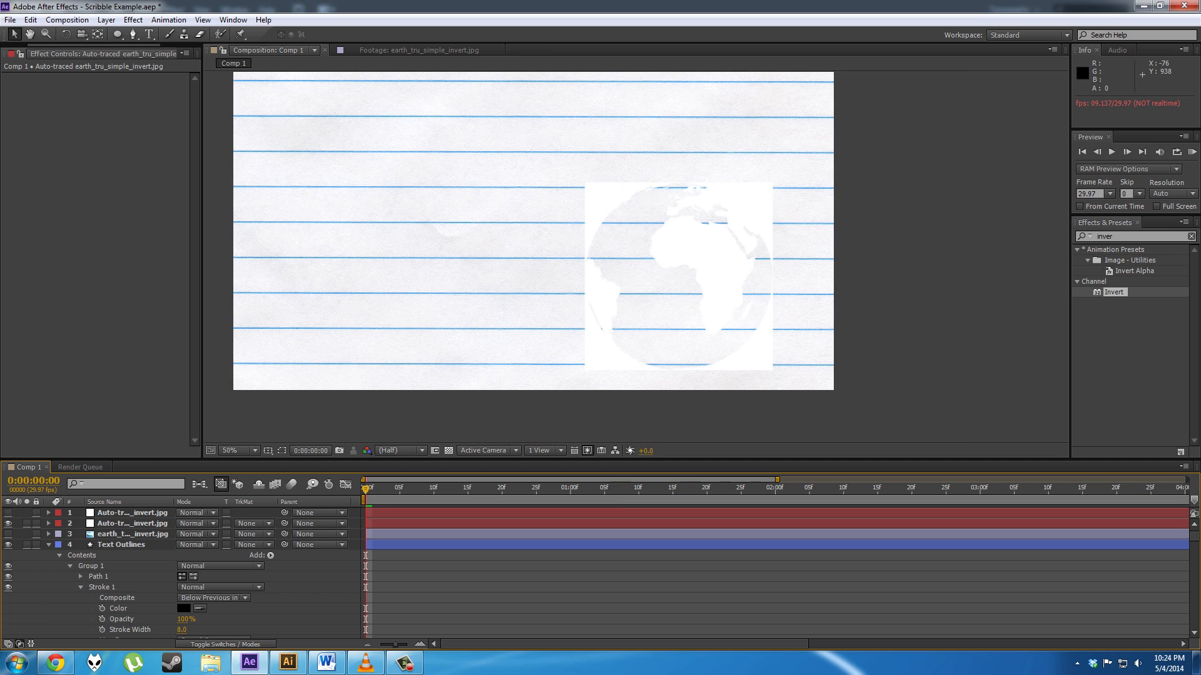
left_click(132, 524)
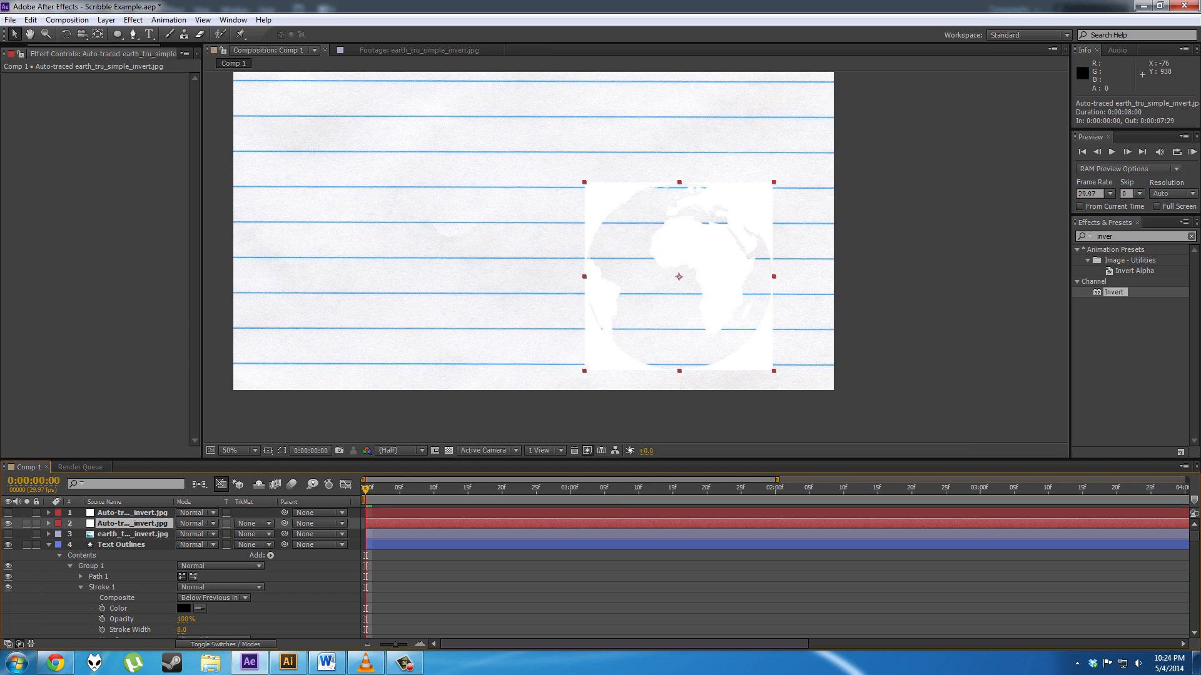
key("Delete")
left_click(132, 513)
key("ctrl+shift+a")
key("ctrl+z")
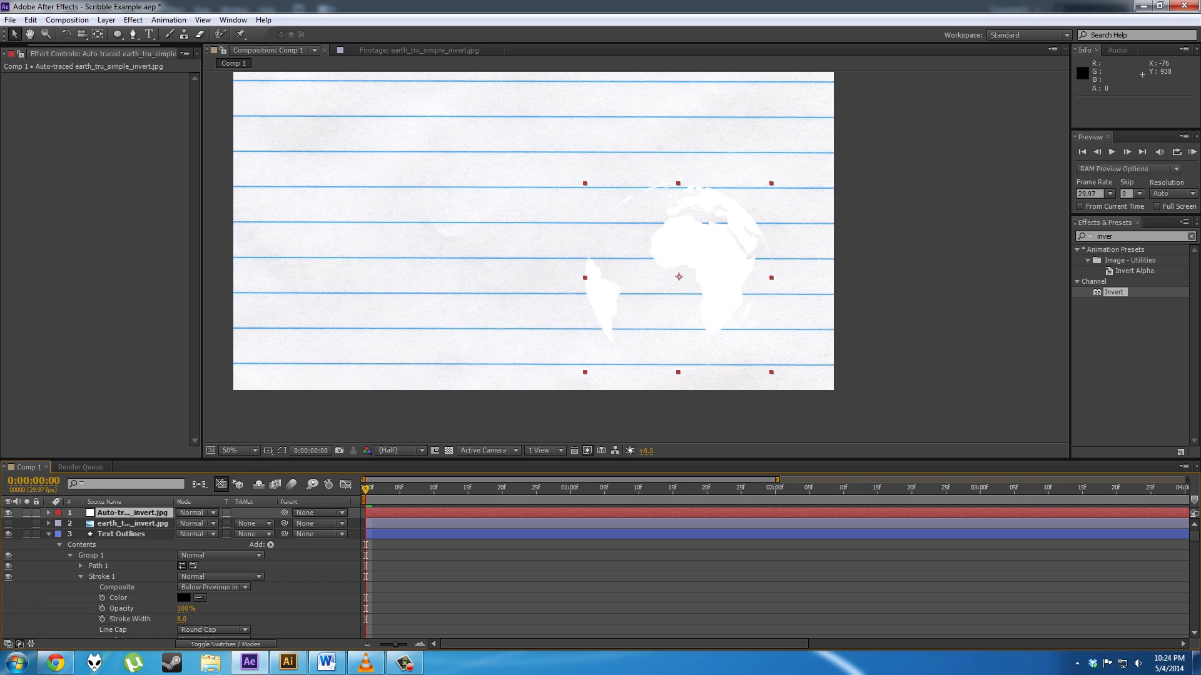
Step: Apply the Scribble effect to the auto-traced globe layer and set its color to black
left_click_drag(1118, 236, 1099, 236)
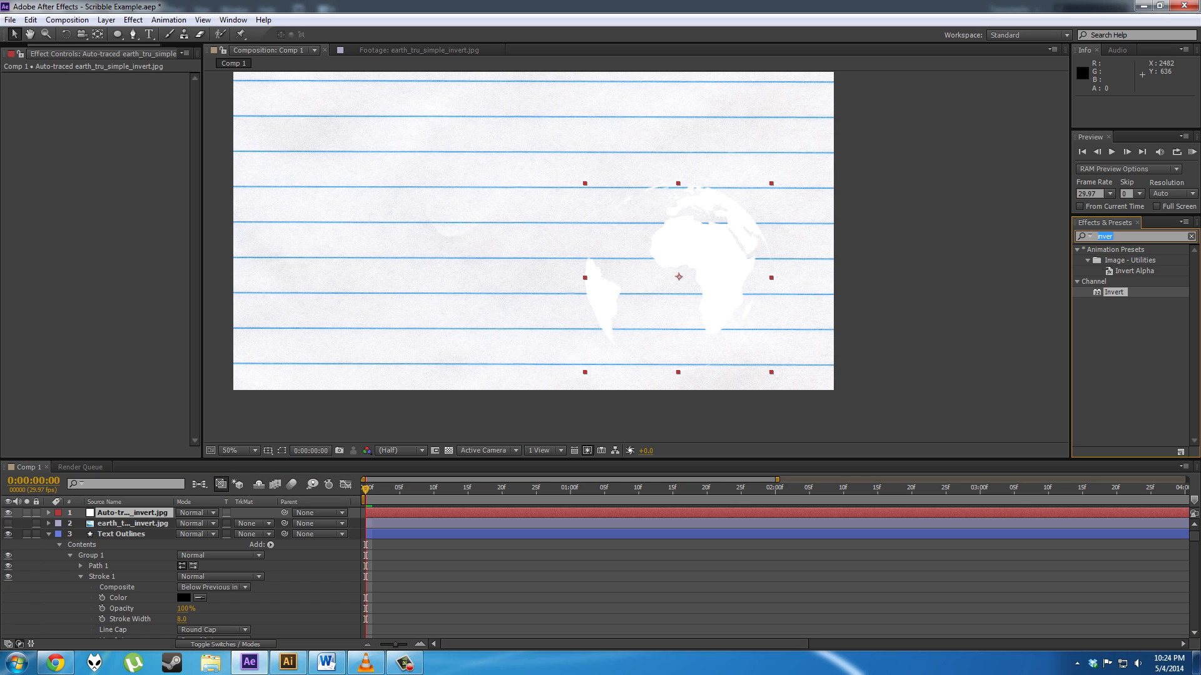
type("scribble")
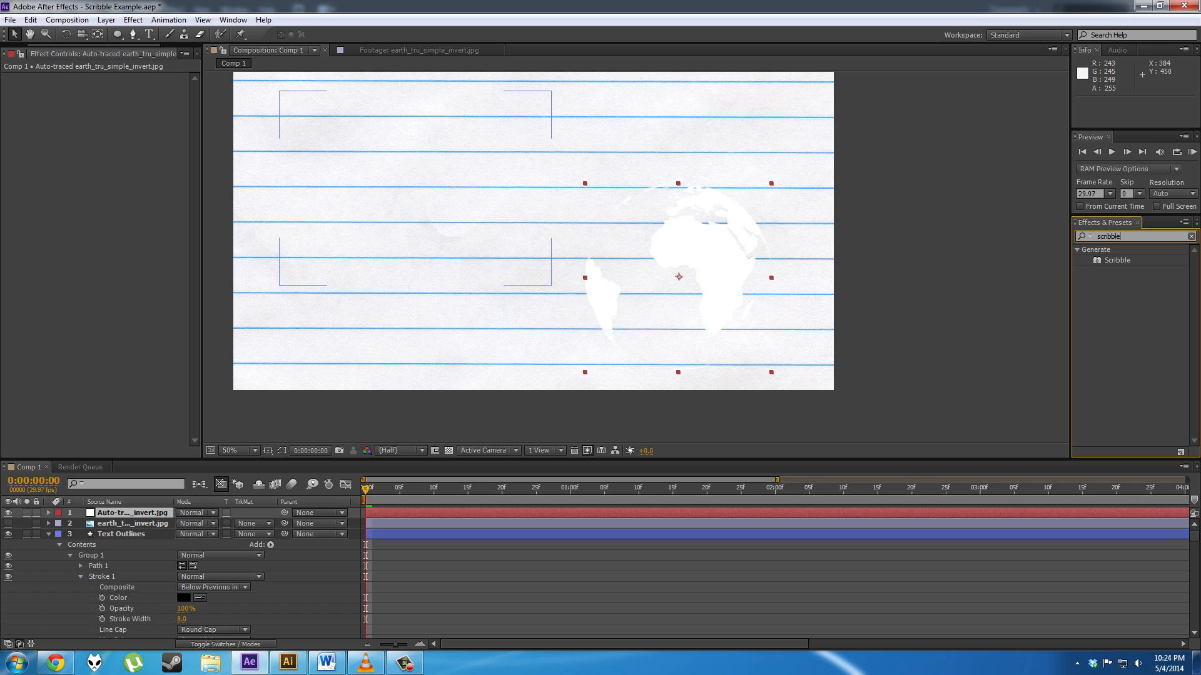
left_click(1116, 261)
mouse_move(1117, 260)
left_mouse_down()
mouse_move(1012, 327)
mouse_move(749, 303)
mouse_move(679, 276)
left_mouse_up()
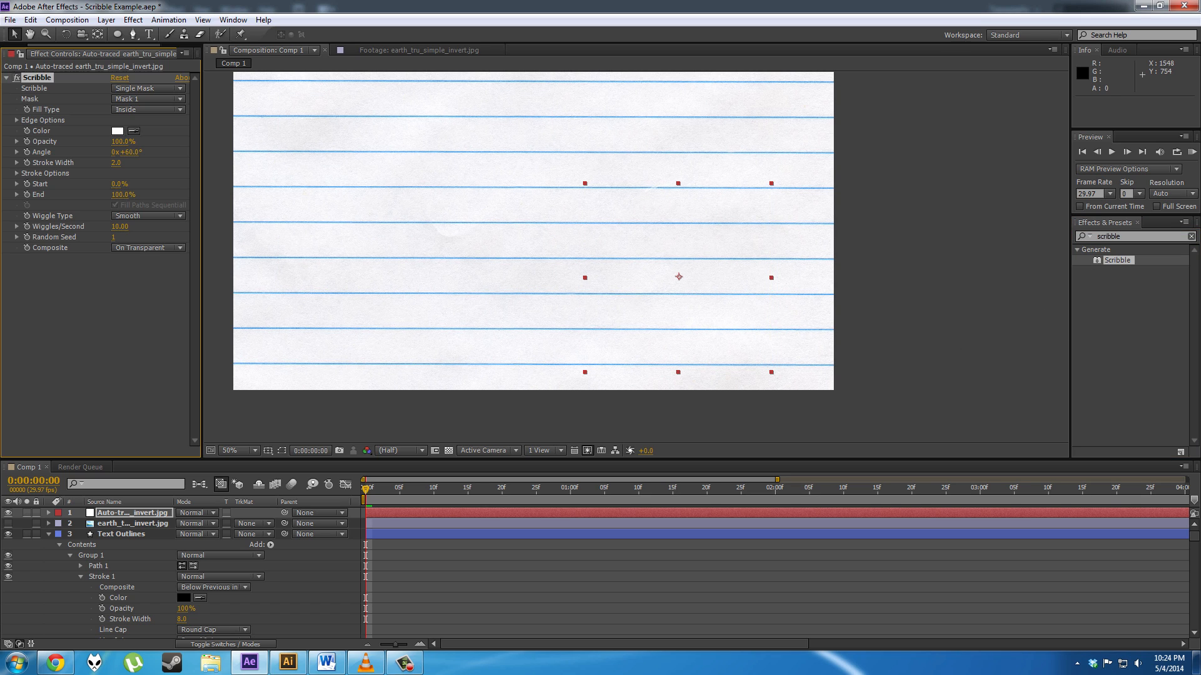
left_click(118, 131)
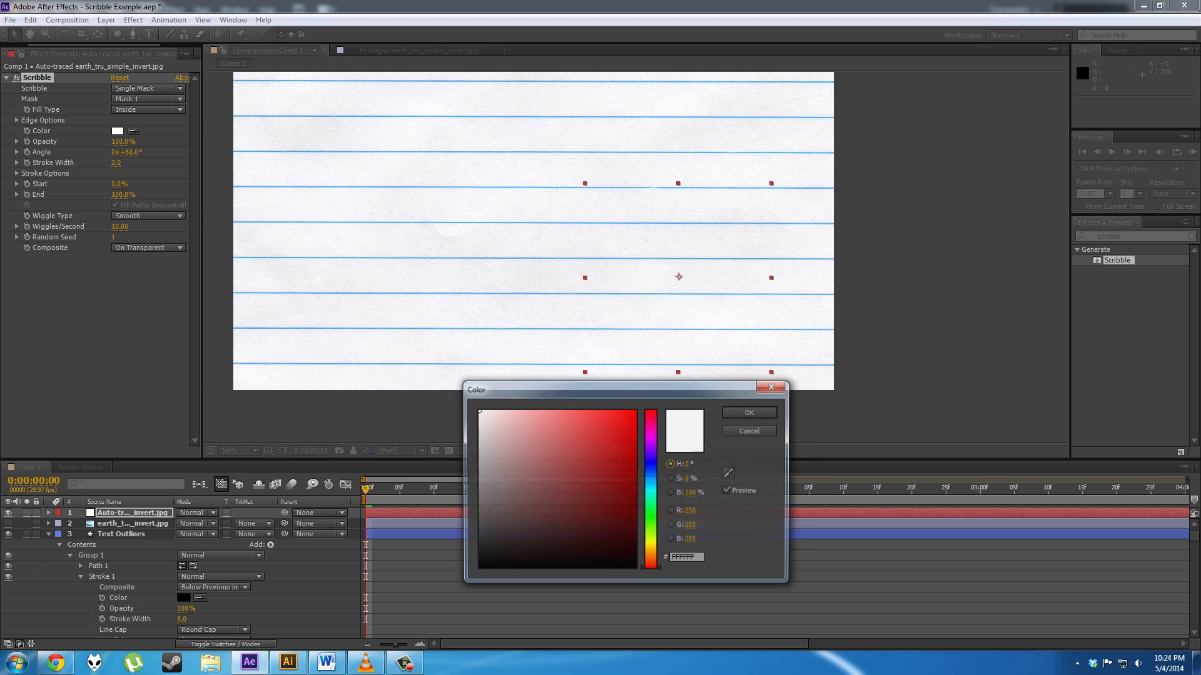
left_click(635, 568)
key("Return")
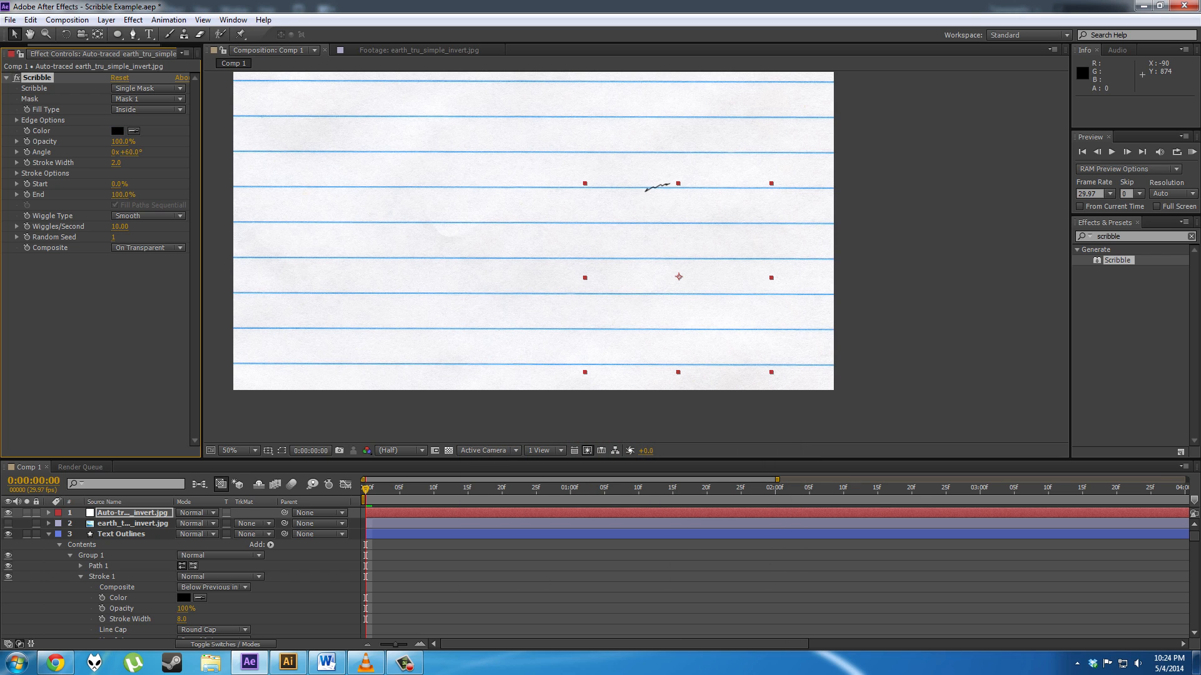
Step: Try applying the Scribble effect to All Masks and preview the scribbled globe
left_click(144, 88)
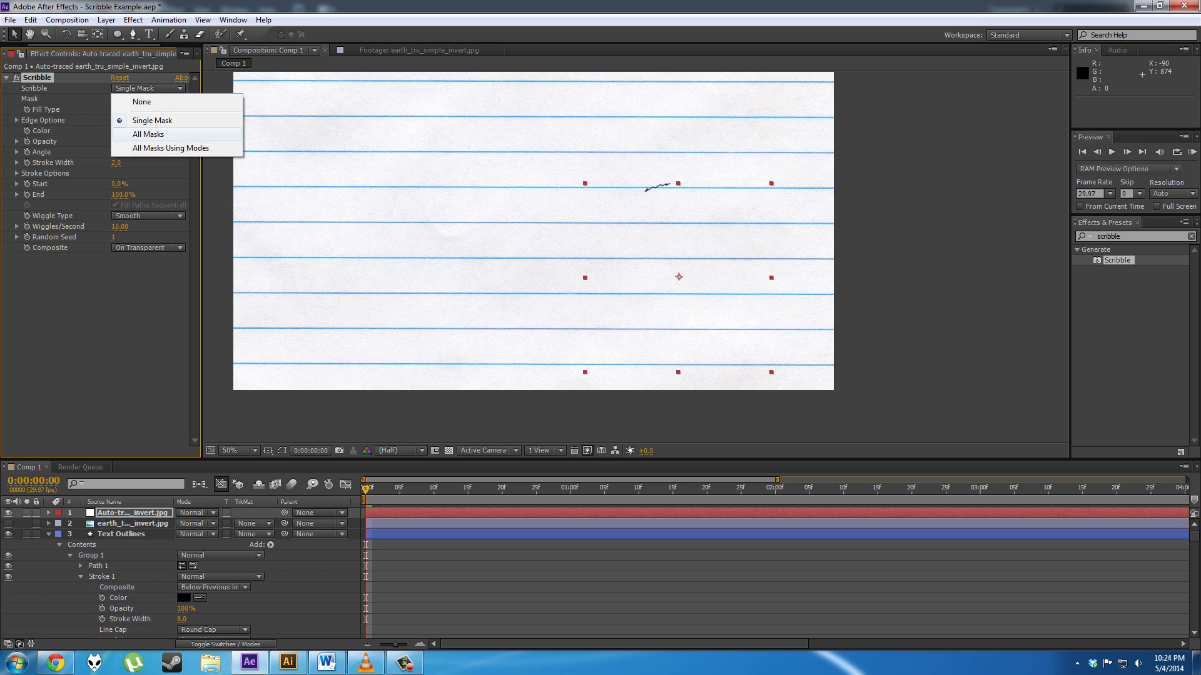
left_click(148, 135)
key("space")
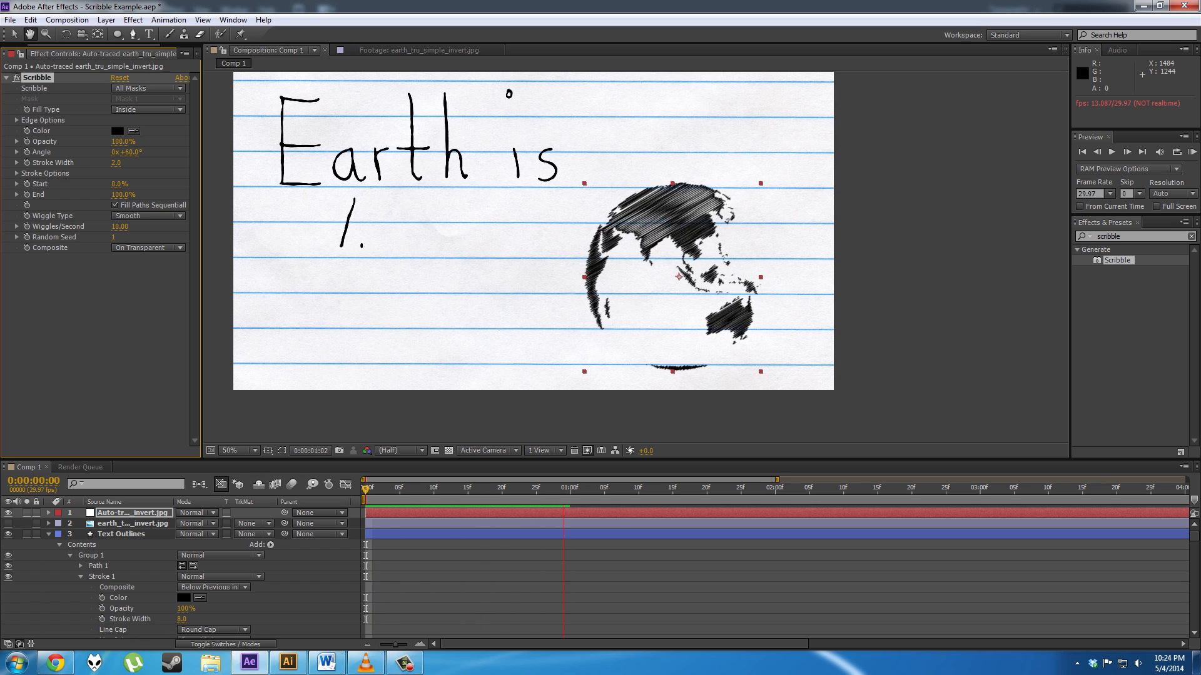
Step: Set the Scribble effect to All Masks Using Modes and preview the scribbled globe
left_click(148, 88)
left_click(170, 148)
left_click_drag(465, 488, 488, 488)
key("space")
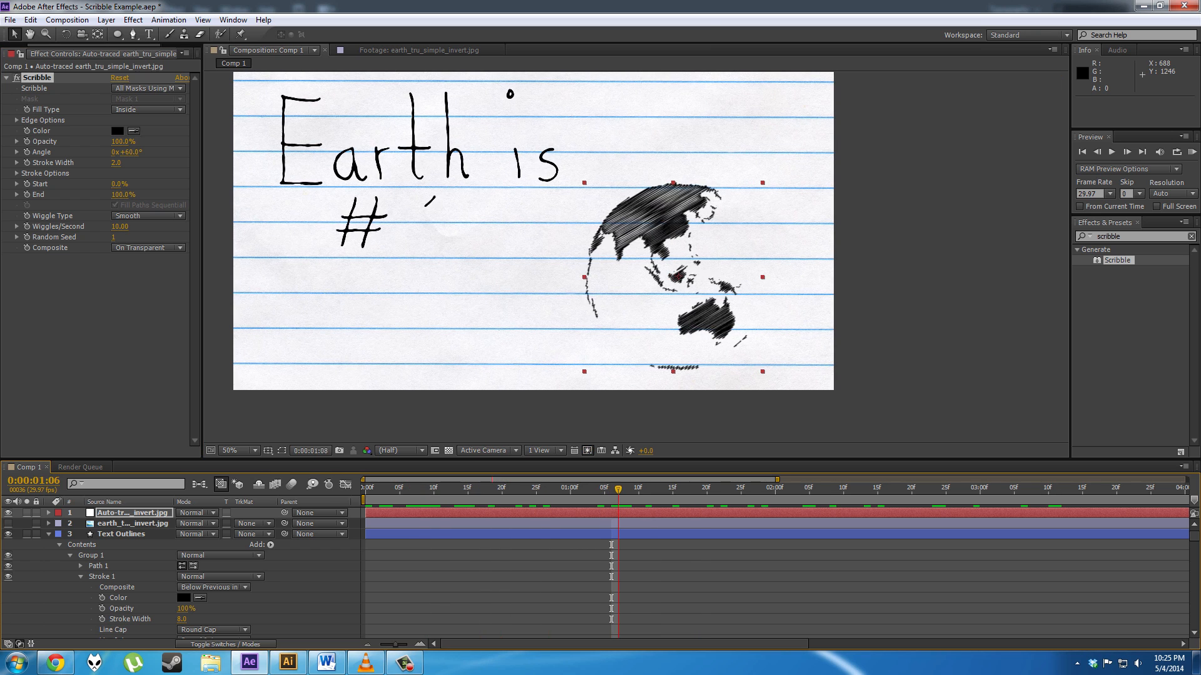
key("space")
Step: Try a Scribble stroke width of 1 on the globe at 0:00:01:18
scroll(632, 365, "up", 1)
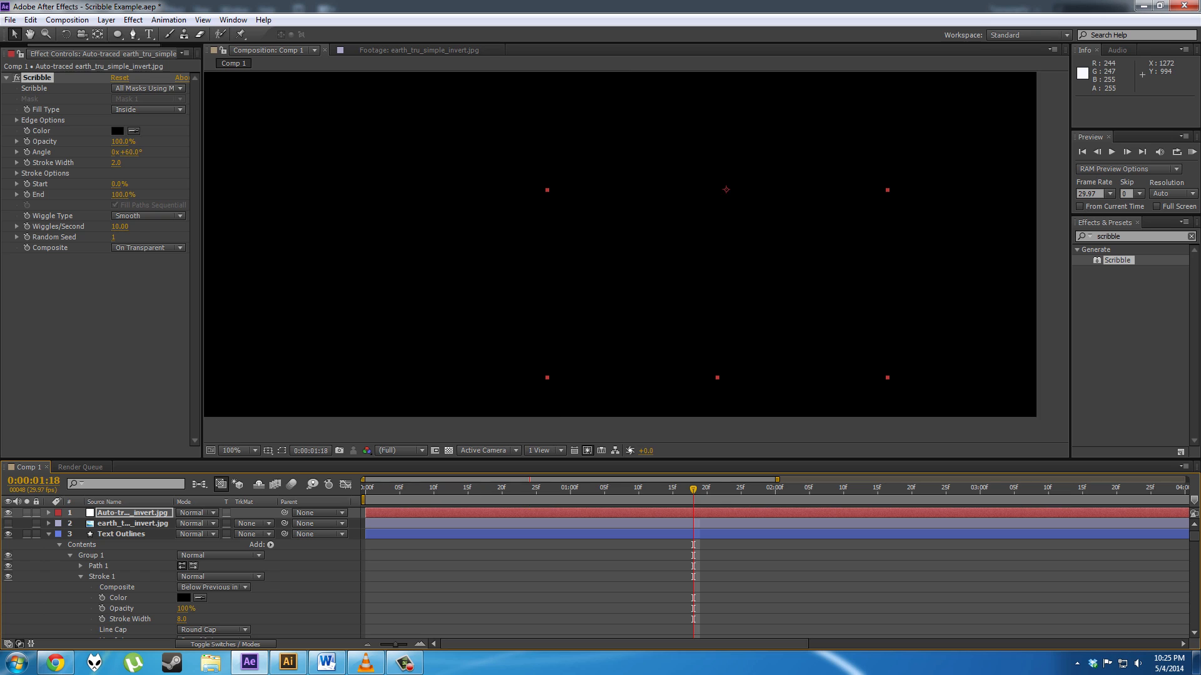
left_click_drag(718, 200, 678, 311)
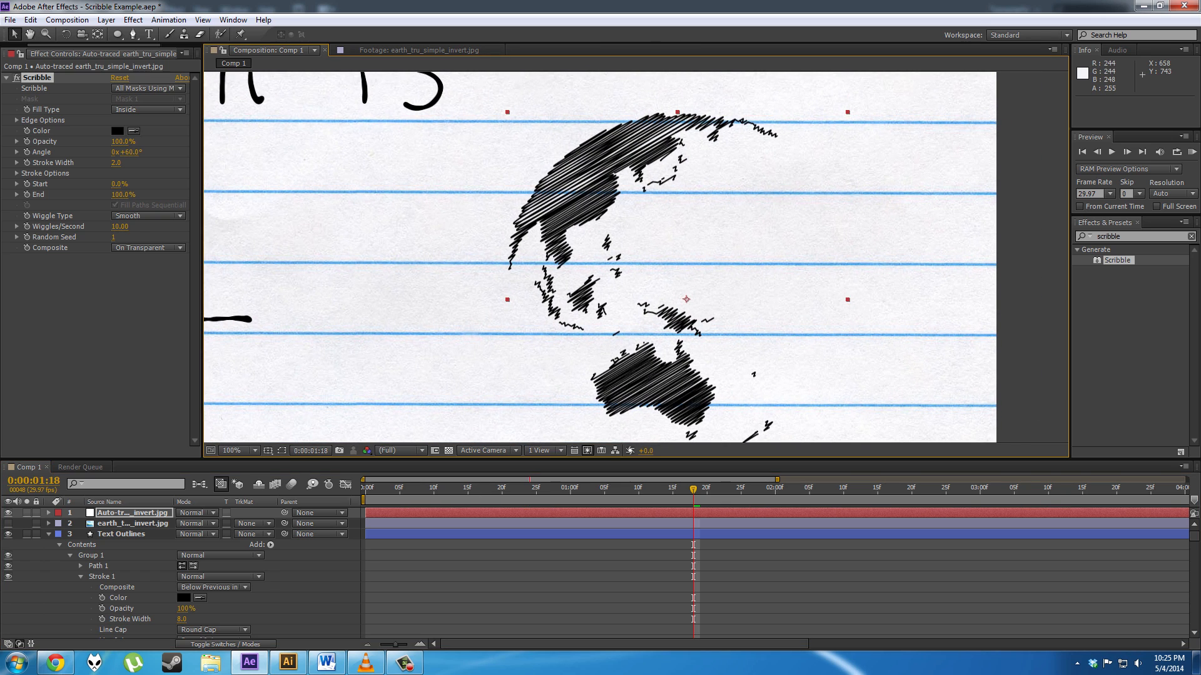
left_click(117, 163)
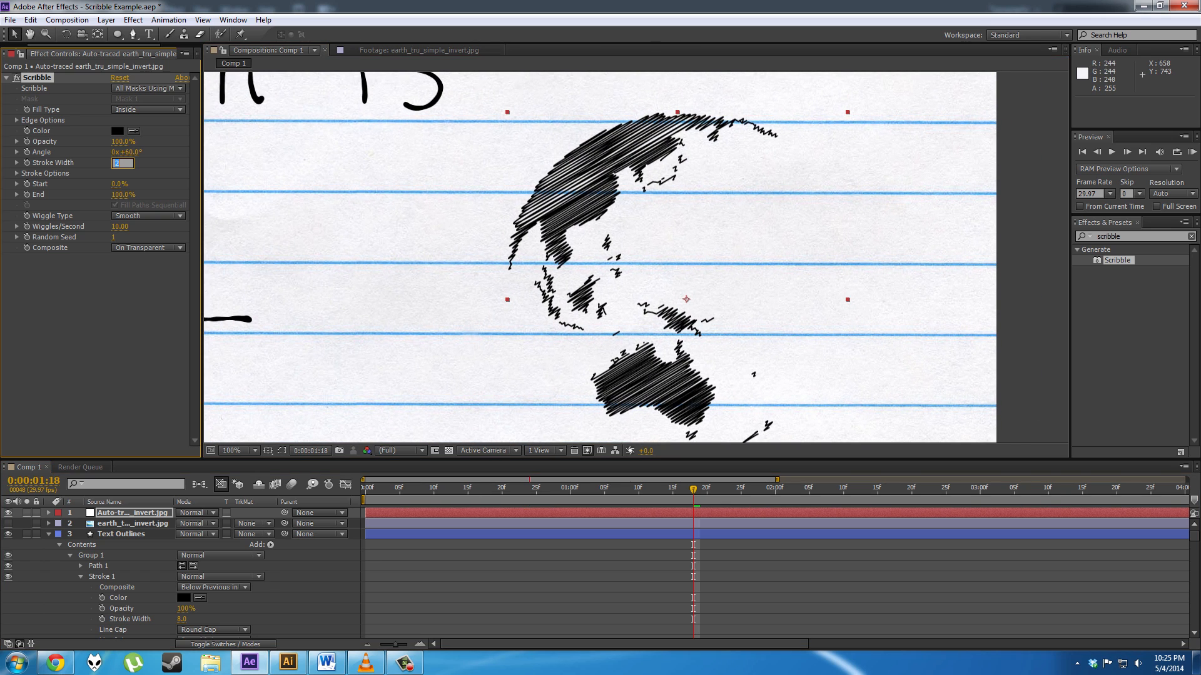
type("1")
key("Return")
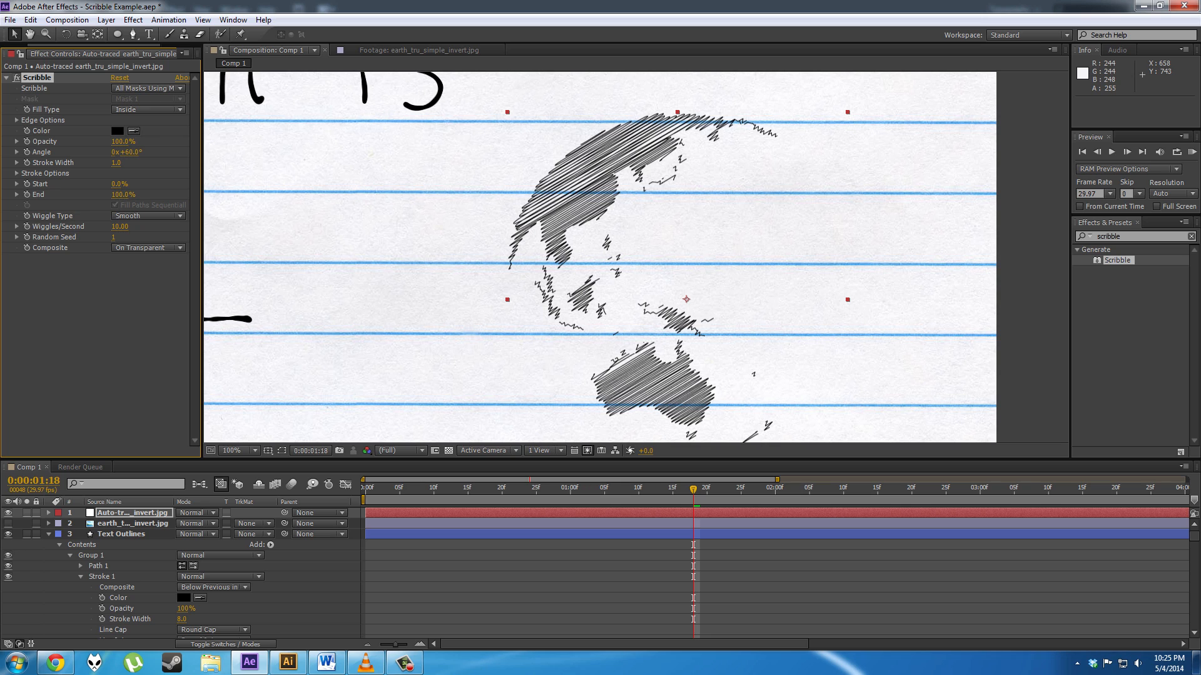
Step: Set the Spacing in the Scribble effect's stroke options to 2
left_click(17, 174)
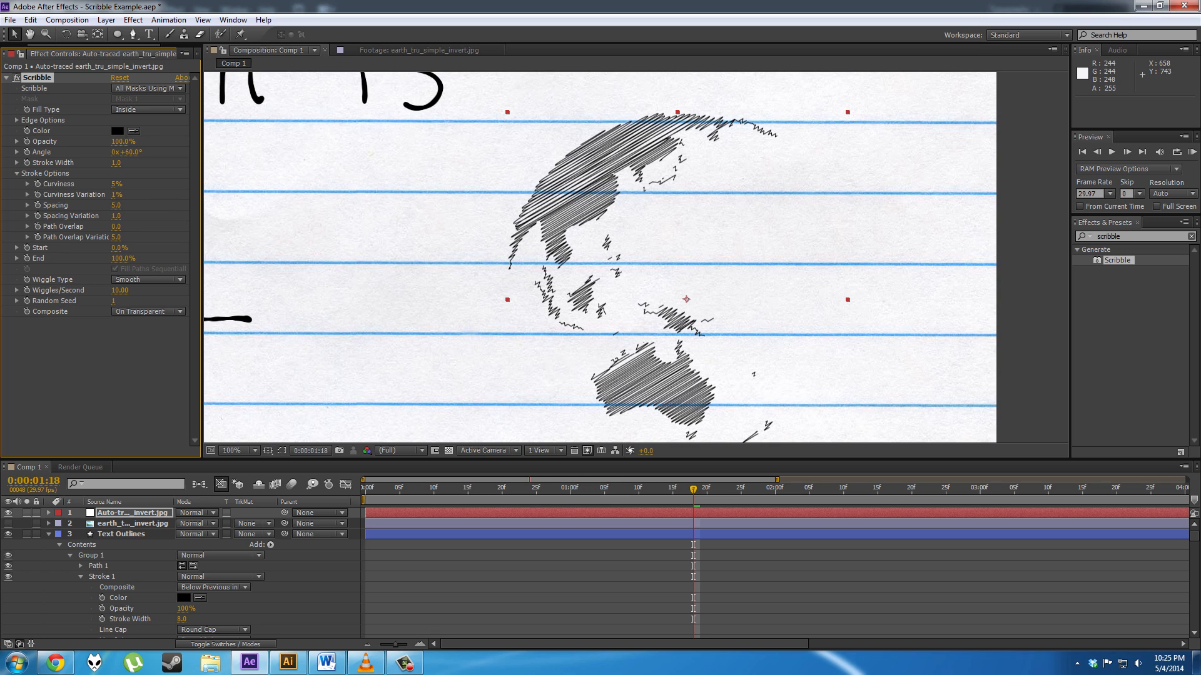
left_click(117, 205)
type("2")
key("Return")
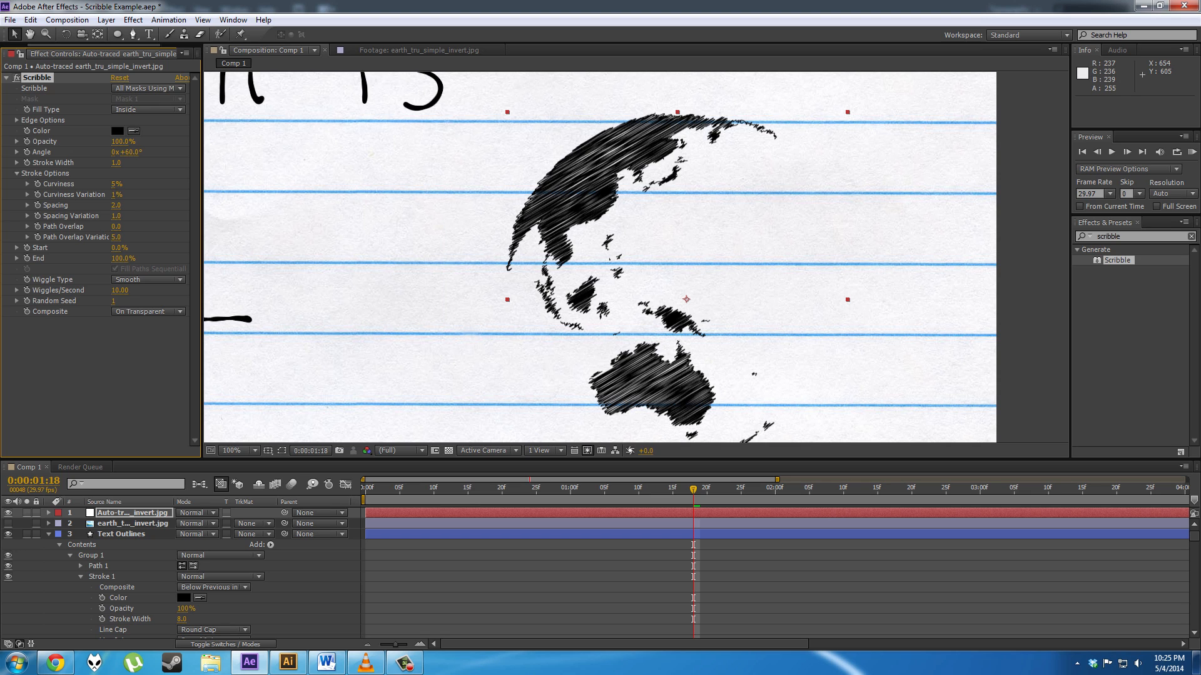
left_click(125, 363)
Step: Set the Scribble stroke width to 1.5, inspect the globe's strokes, and return to the first frame
left_click(116, 163)
type("1.5")
key("Return")
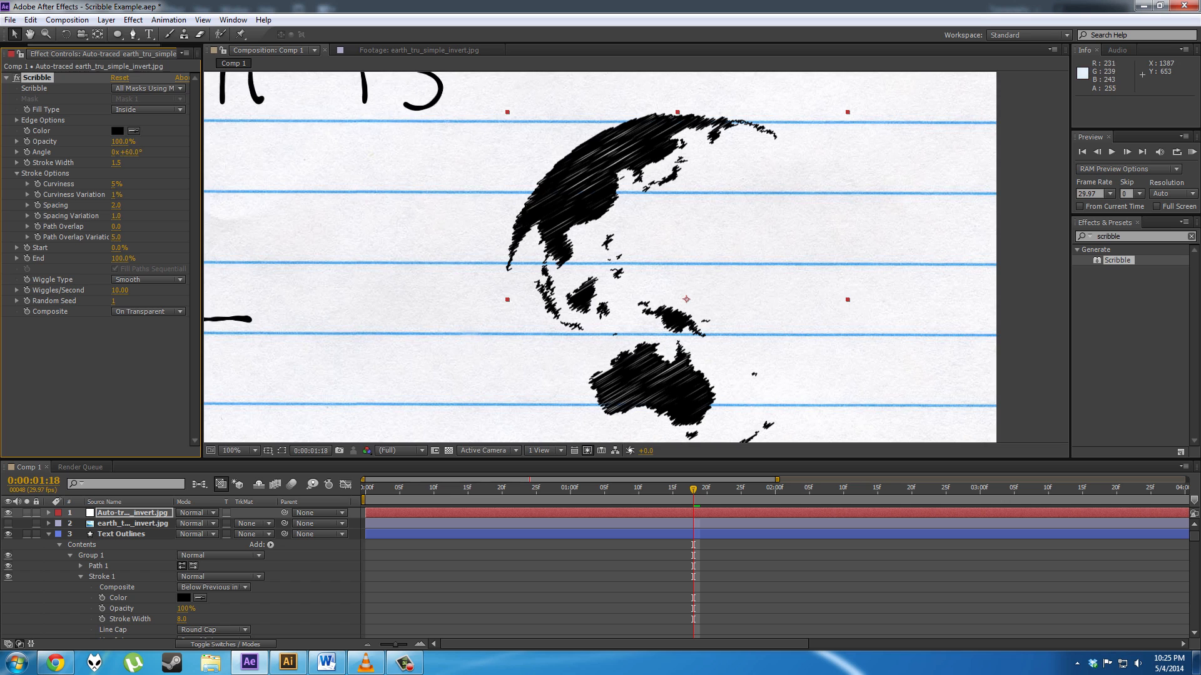
scroll(665, 258, "down", 1)
scroll(709, 314, "up", 1)
left_click_drag(637, 318, 645, 336)
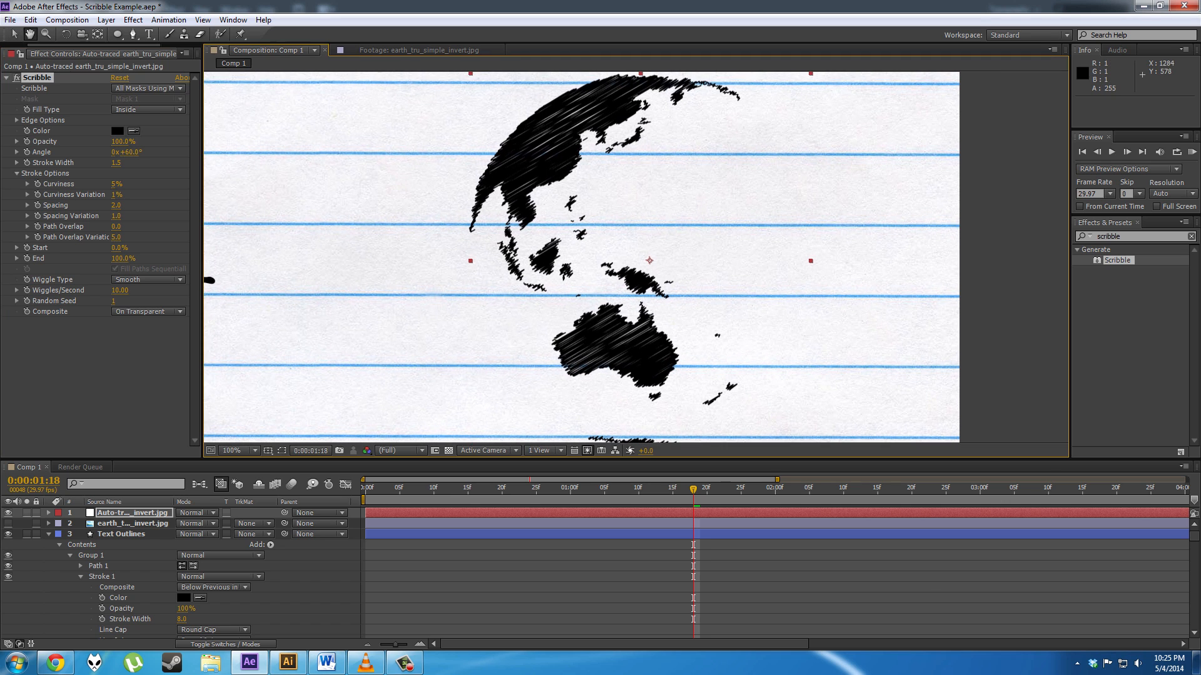
left_click_drag(693, 490, 365, 490)
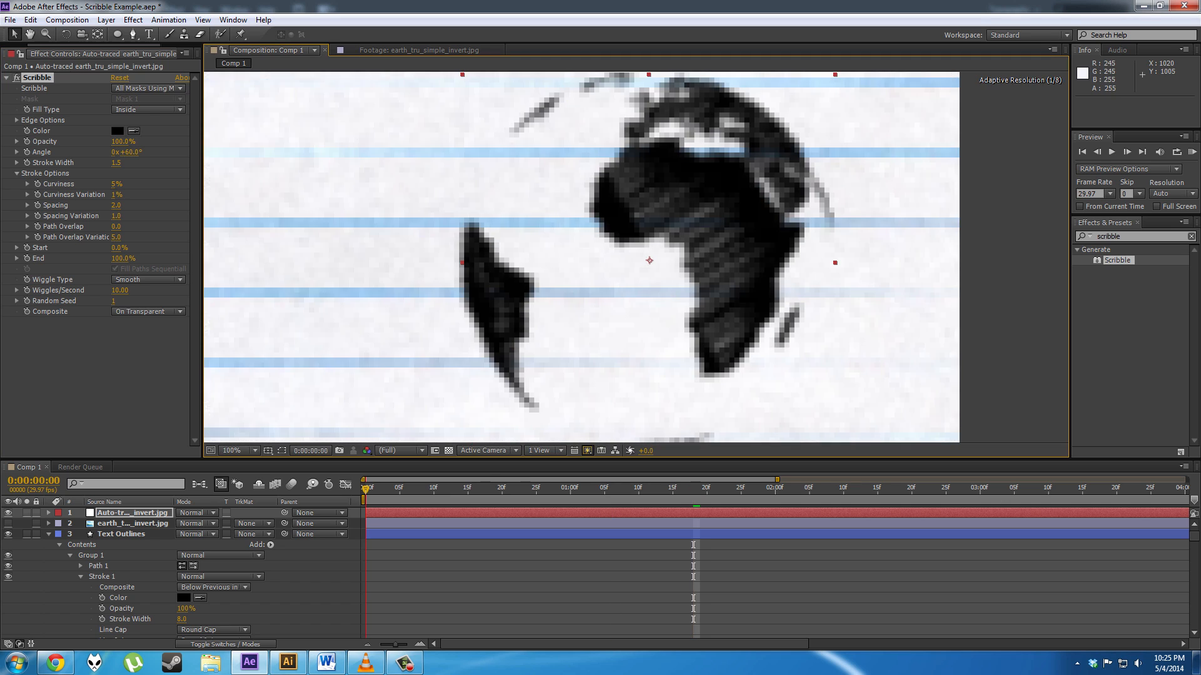
Step: Preview the full composition with the scribbled globe and return to the first frame
scroll(539, 289, "down", 1)
key("space")
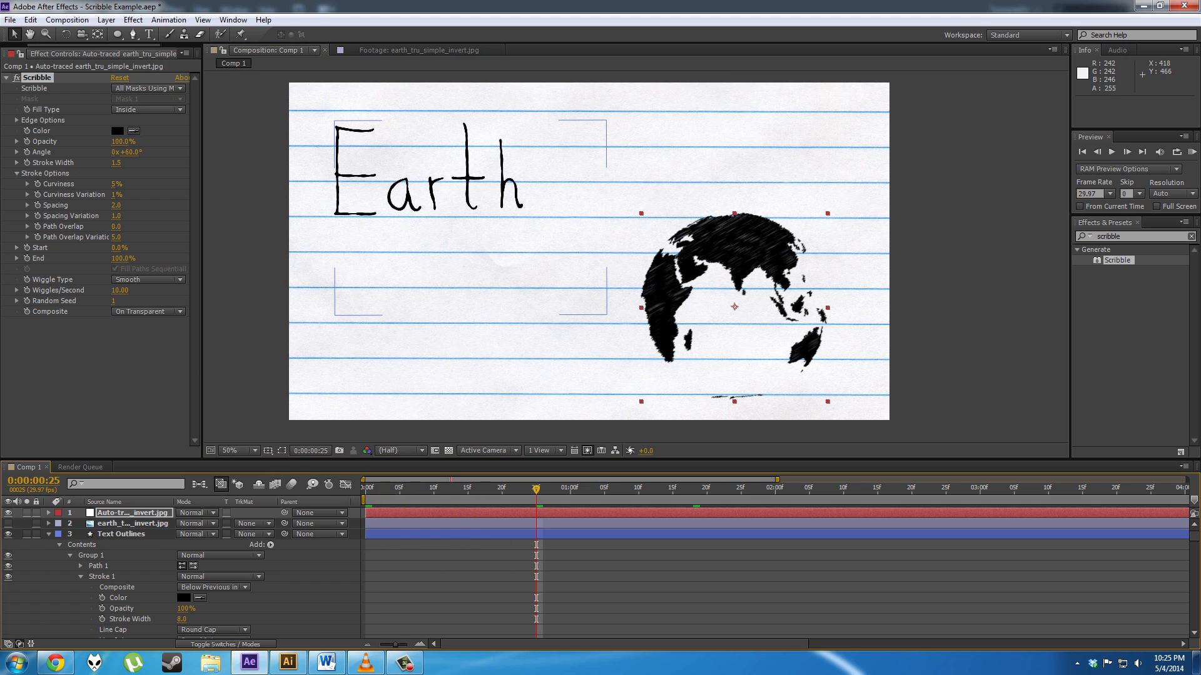
key("Home")
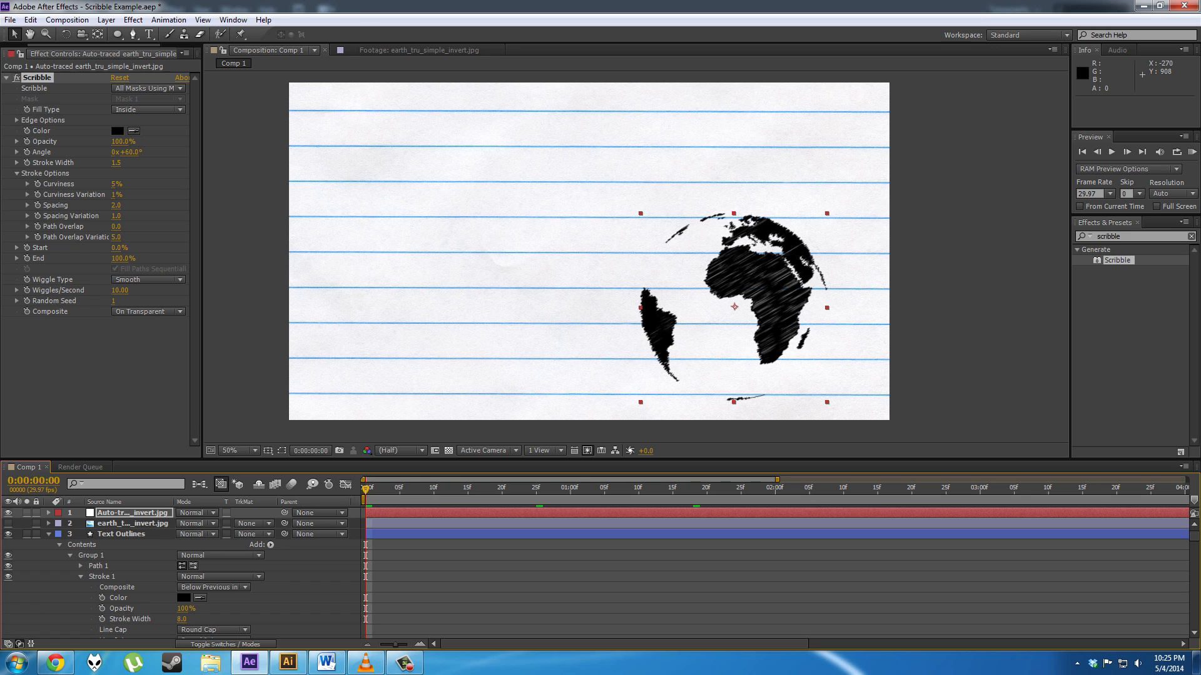
Step: Animate the globe's Scribble End from 0% at the first frame to 100% at 0:00:01:15
mouse_move(118, 248)
left_mouse_down()
mouse_move(146, 248)
mouse_move(60, 258)
left_mouse_up()
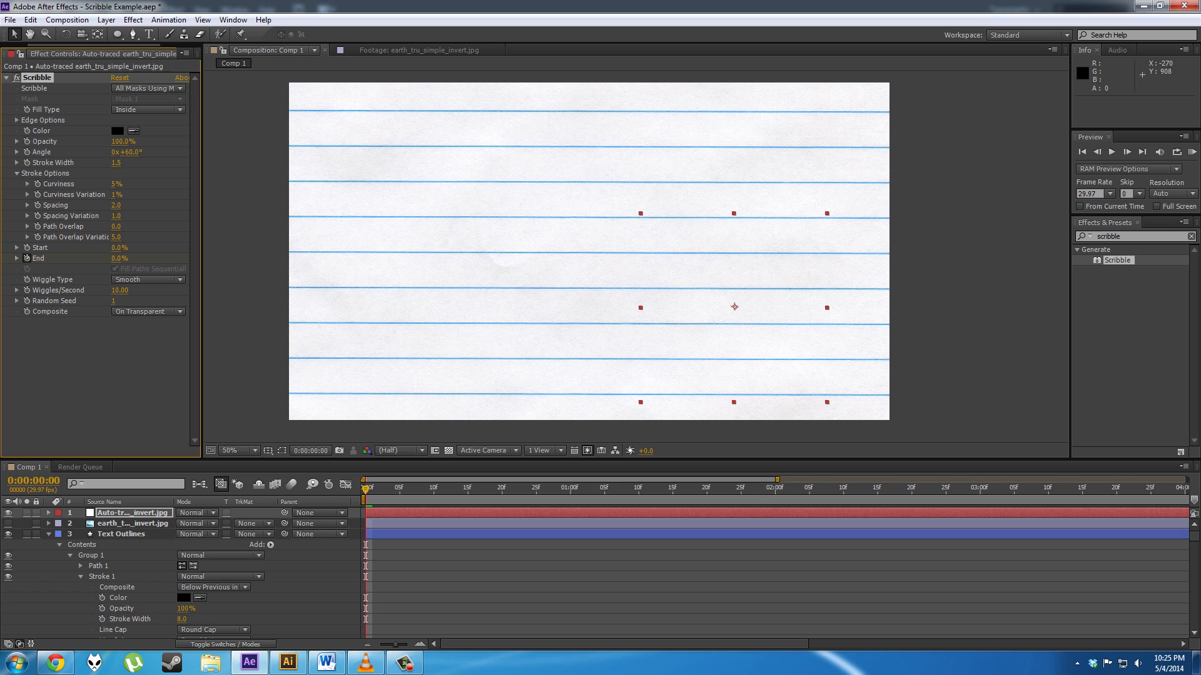
scroll(605, 494, "up", 1)
left_click_drag(534, 489, 738, 489)
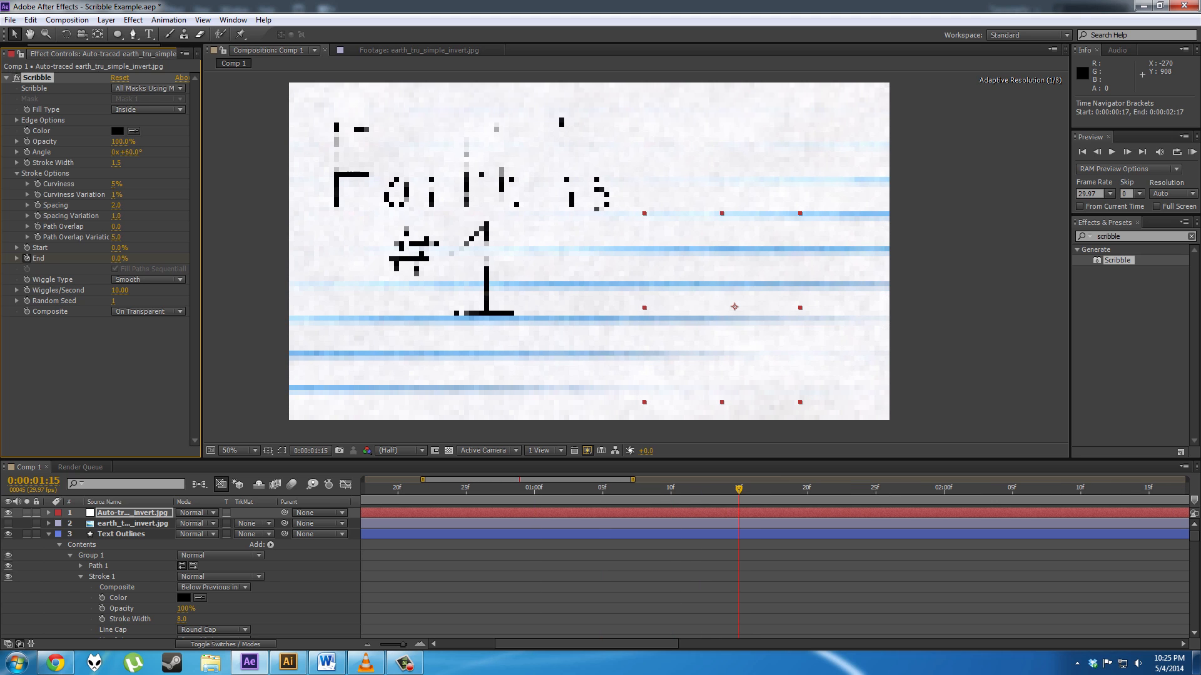
left_click(116, 258)
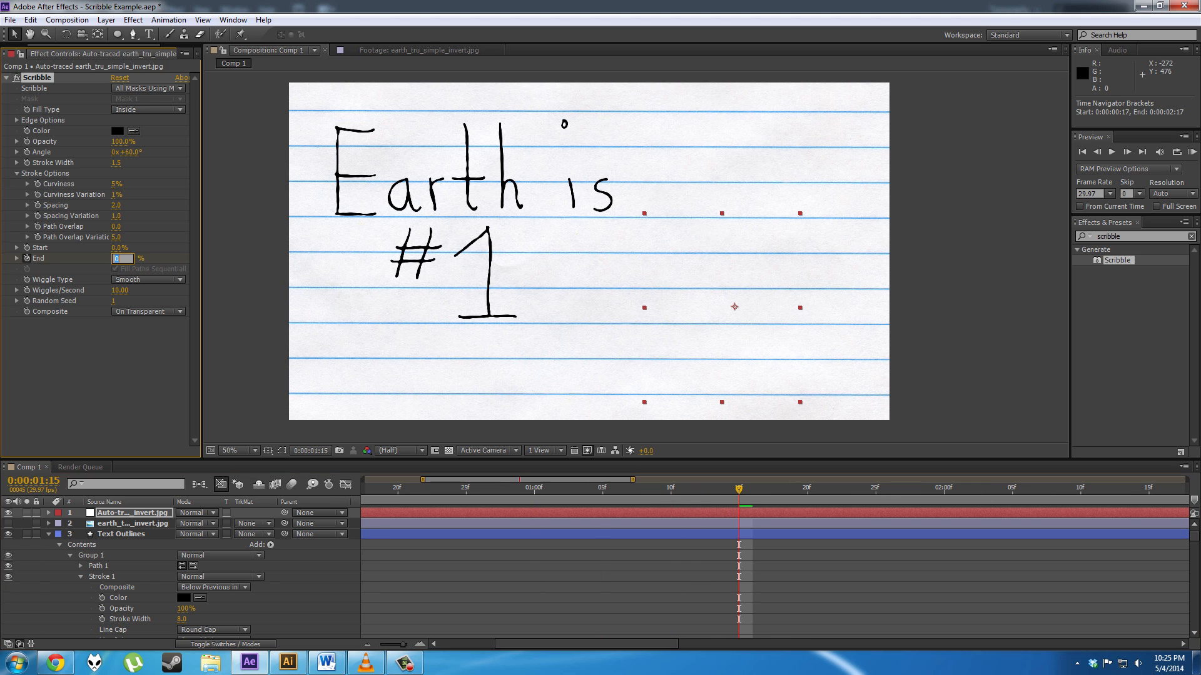
type("100")
key("Return")
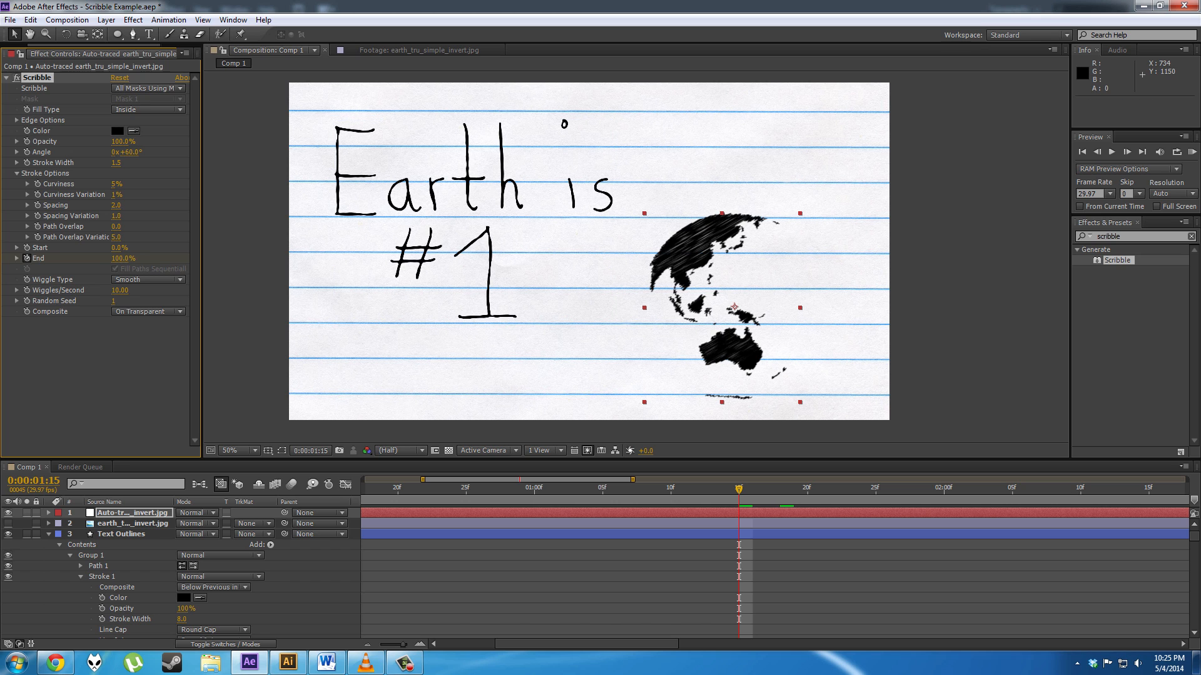
Step: Preview the globe's scribble-on animation from the start of the composition
key("Home")
key("space")
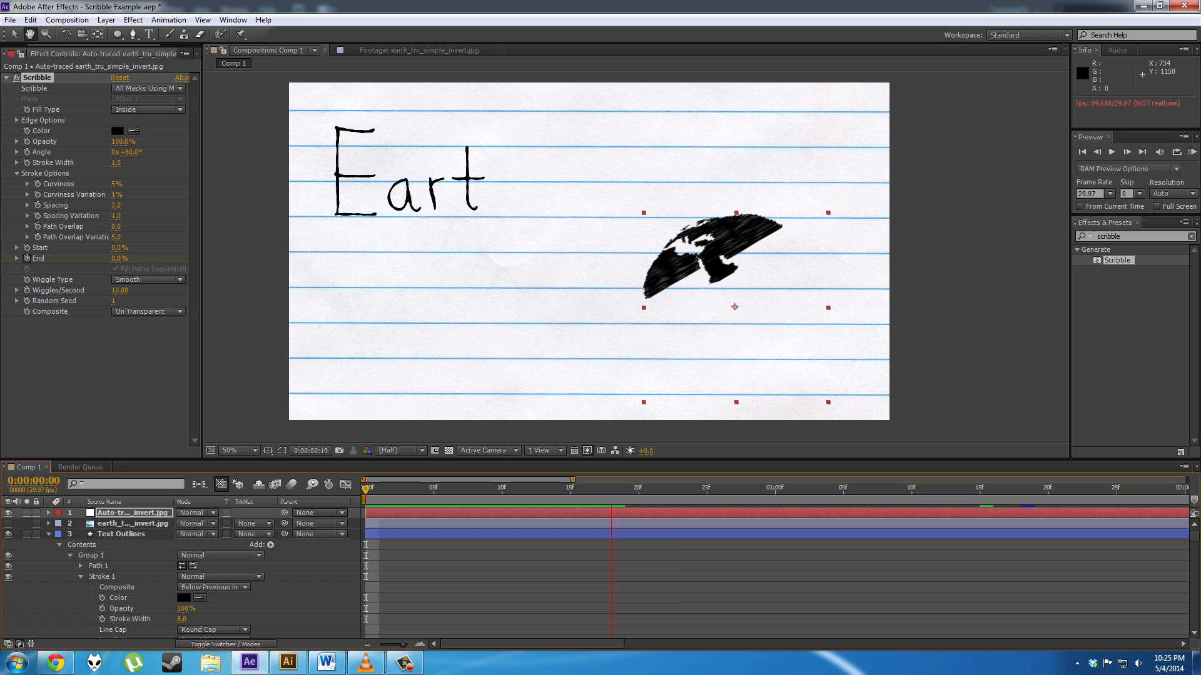
key("space")
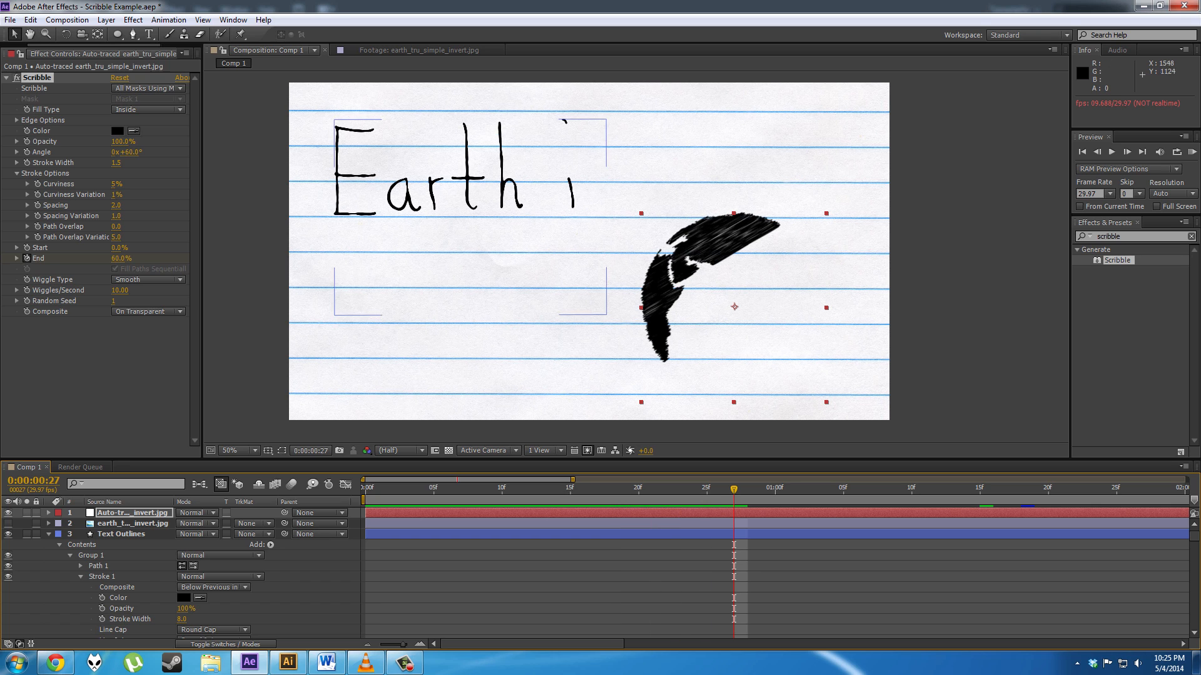
left_click_drag(733, 489, 406, 489)
key("space")
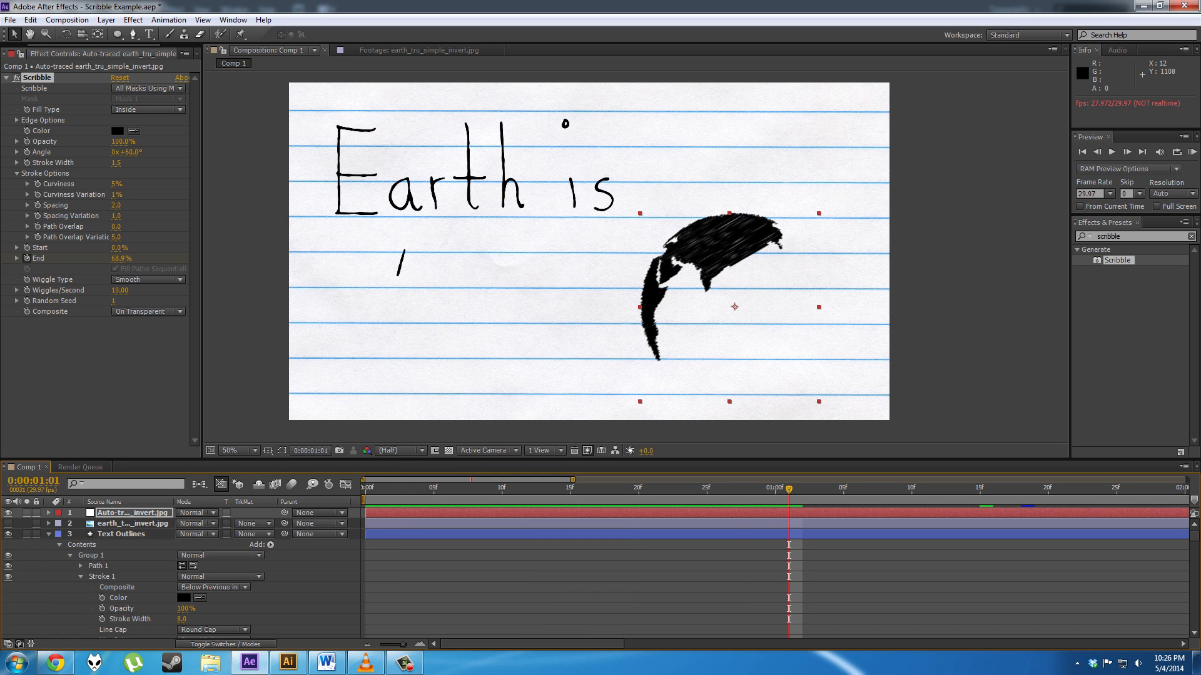
Step: Examine the list of masks and their keyframes in the auto-traced globe layer, then collapse the layer
left_click(49, 513)
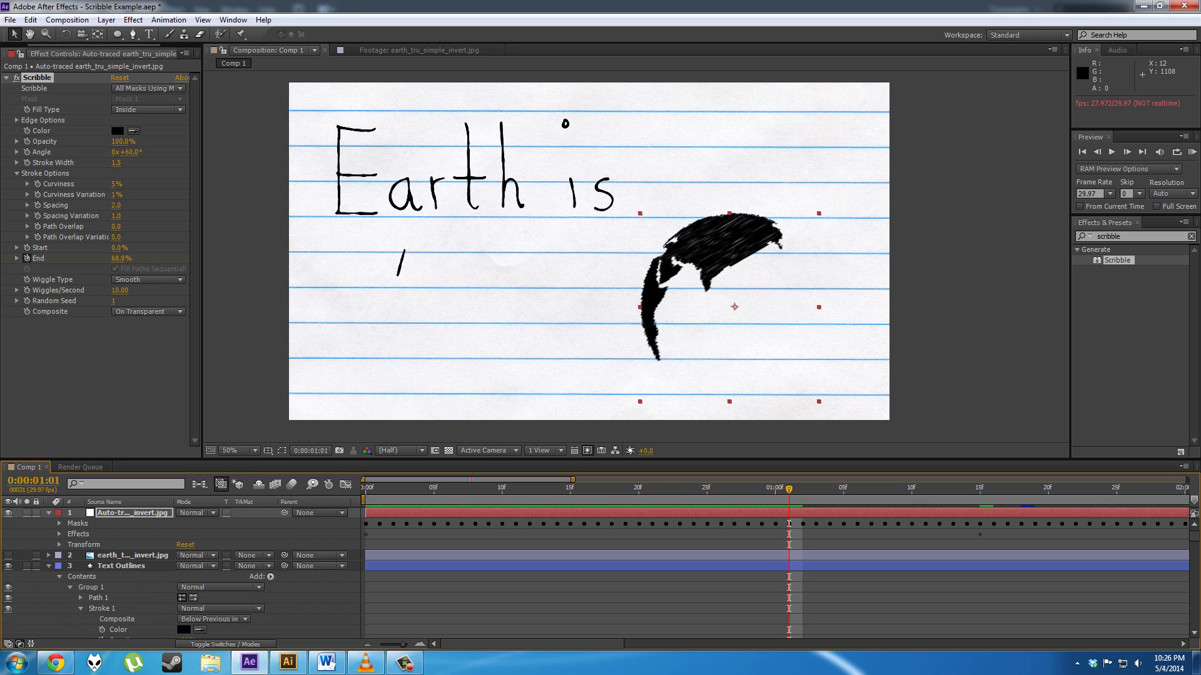
left_click(59, 523)
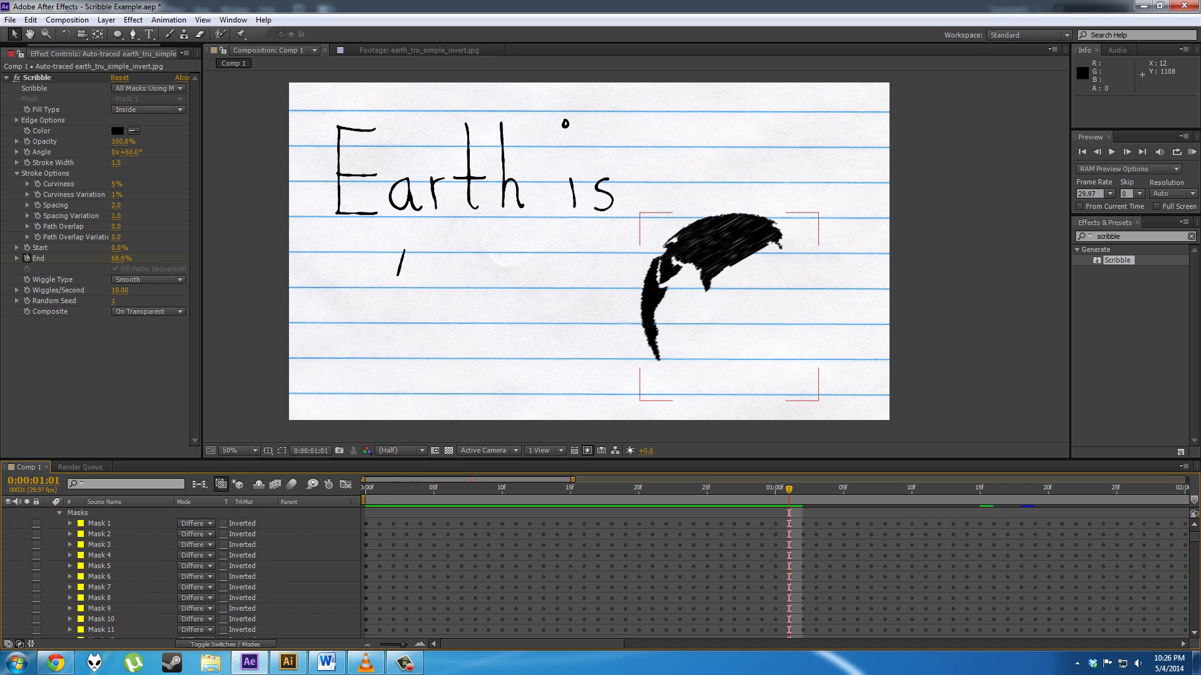
left_click(60, 513)
left_click(55, 524)
left_click(59, 524)
scroll(59, 523, "down", 3)
scroll(182, 572, "down", 6)
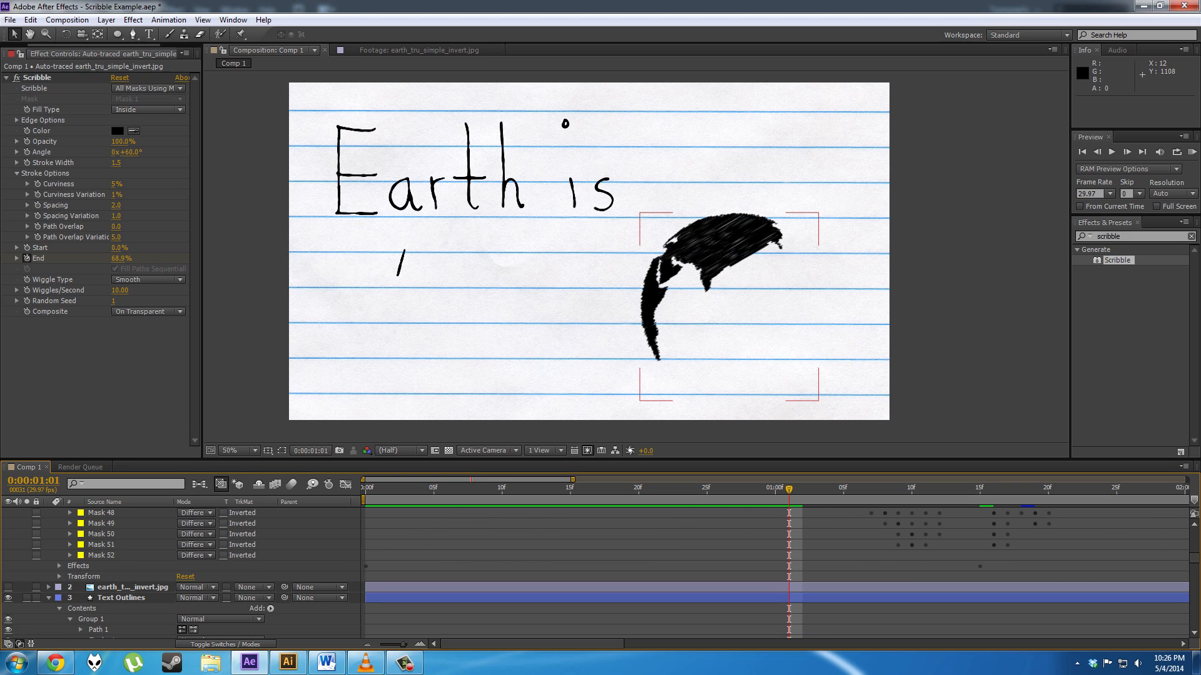
scroll(182, 572, "up", 6)
scroll(181, 572, "up", 5)
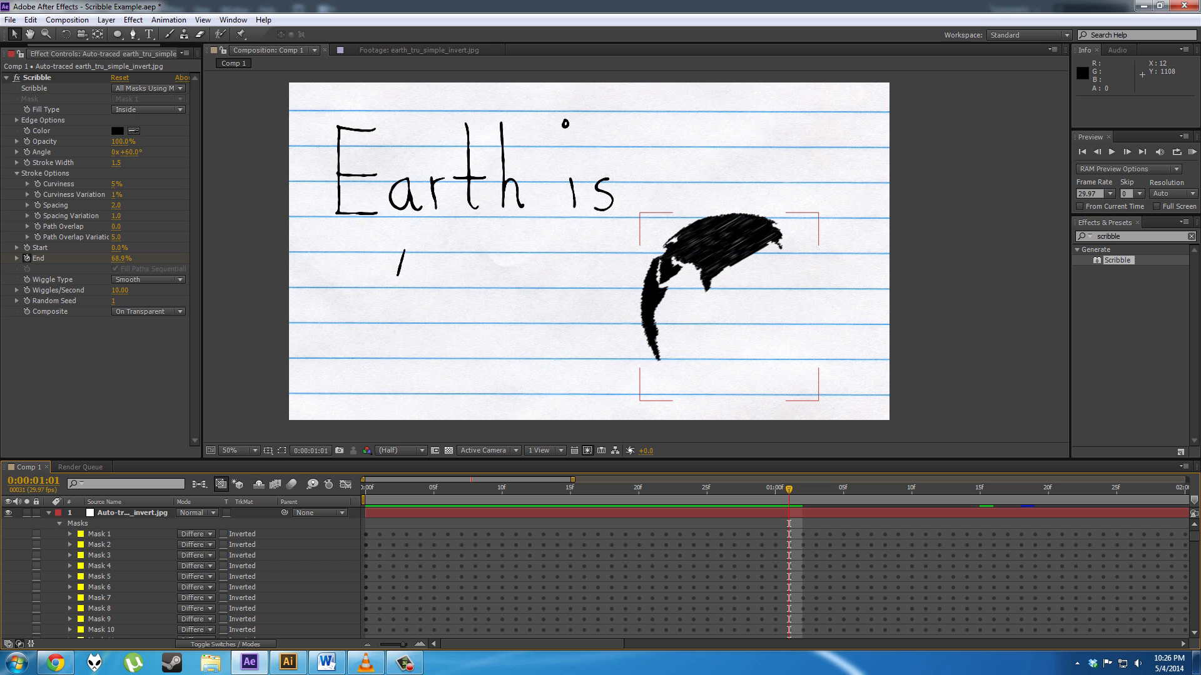
left_click(48, 513)
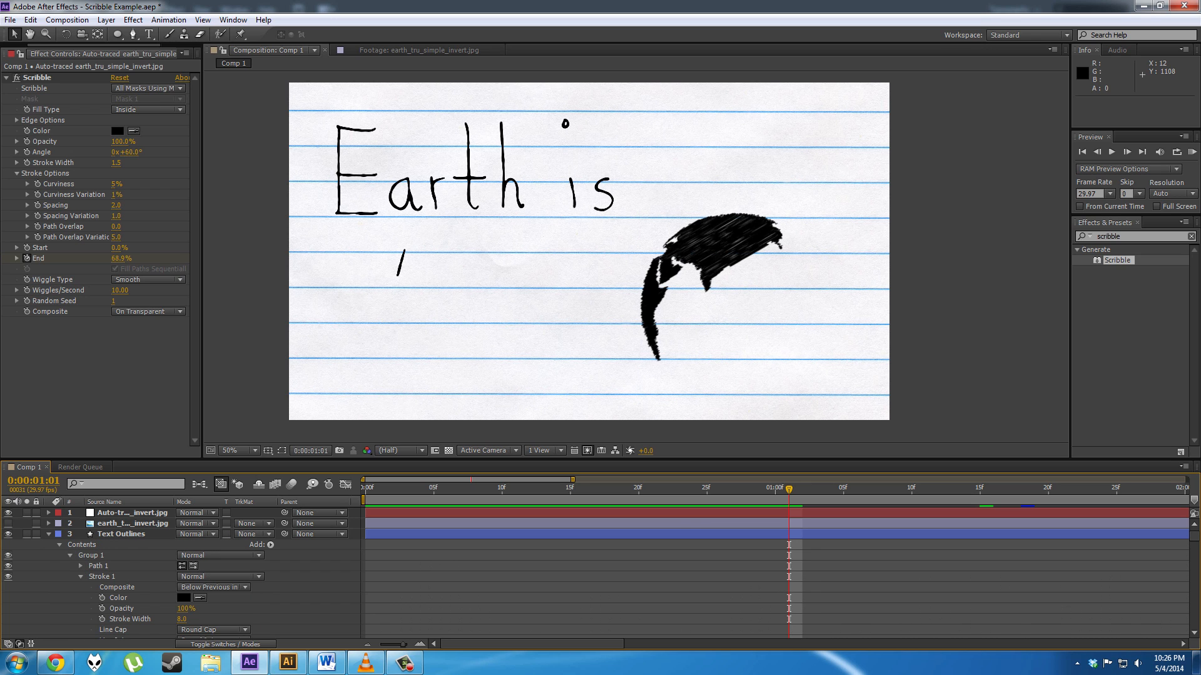
Step: Scrub and play through the timeline to compare the text and globe drawing on together
left_click_drag(724, 490, 597, 489)
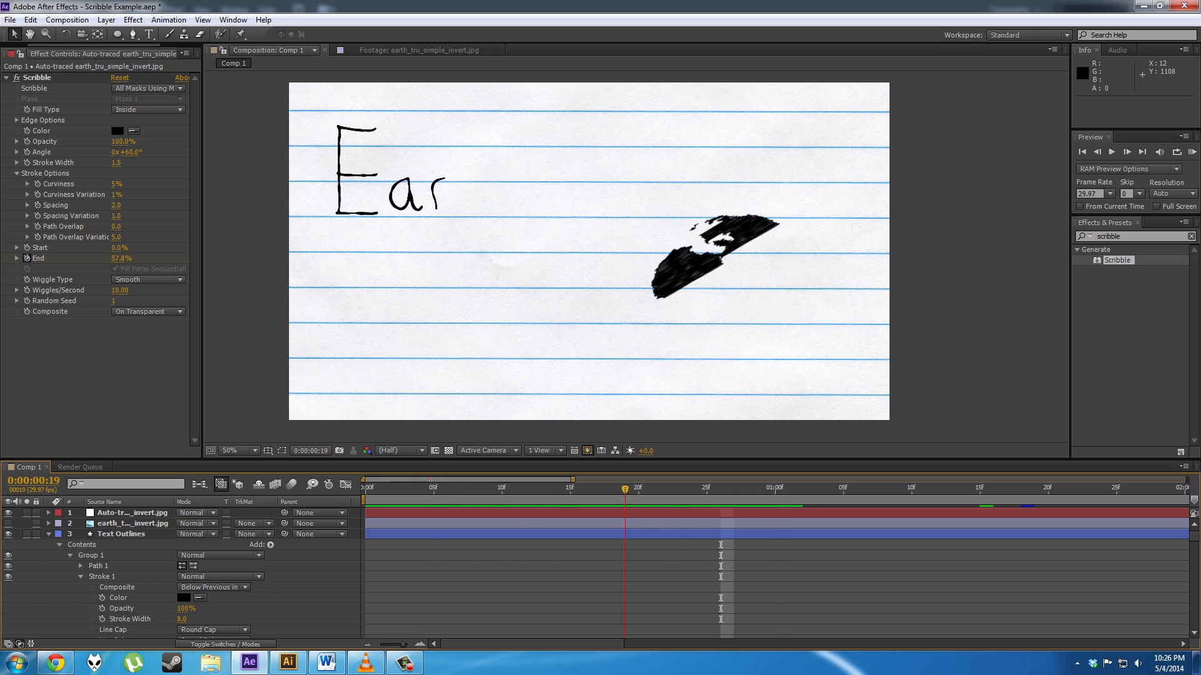
key("space")
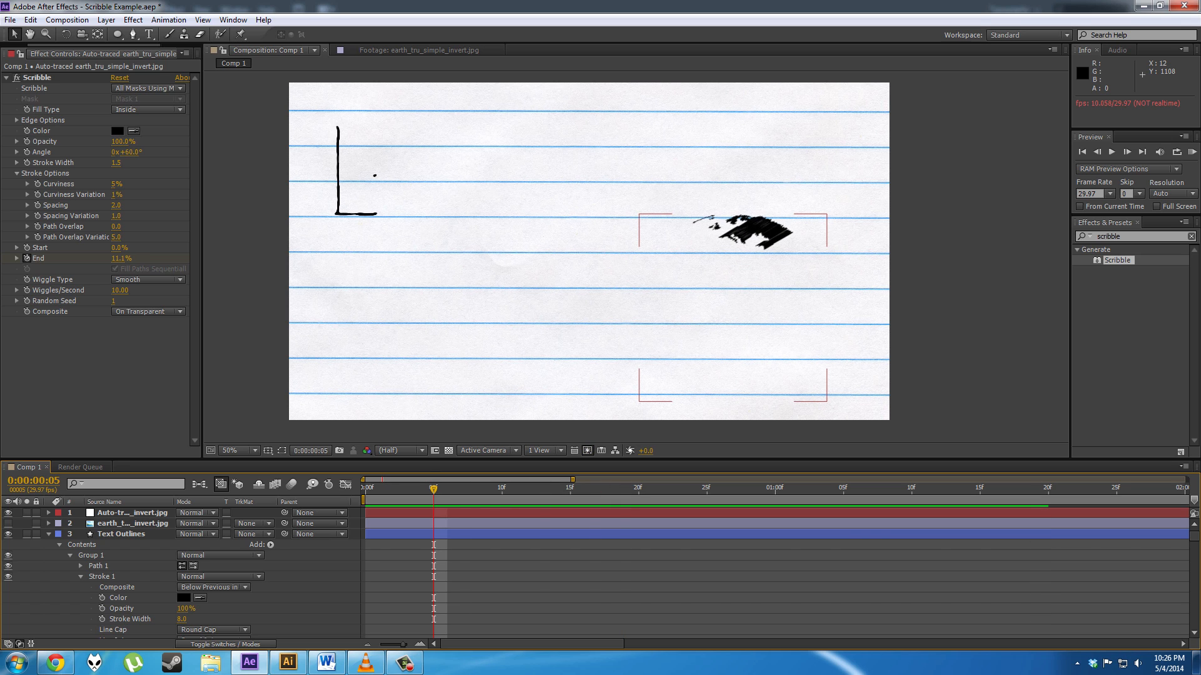
key("m")
key("m")
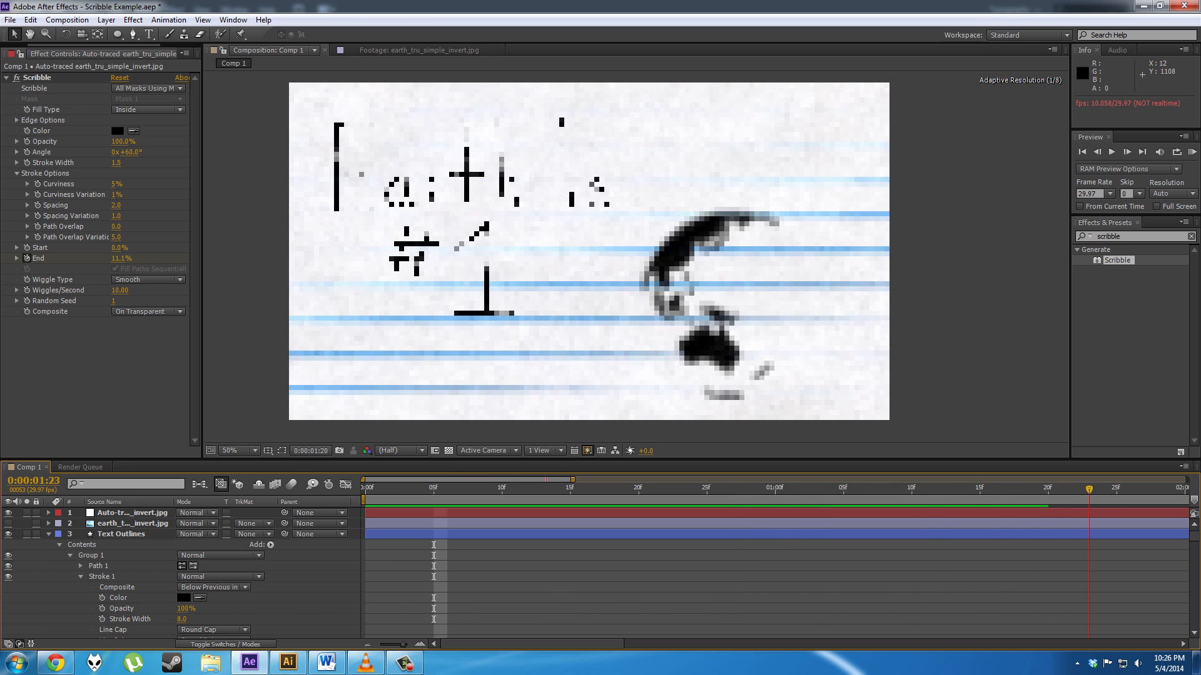
key("space")
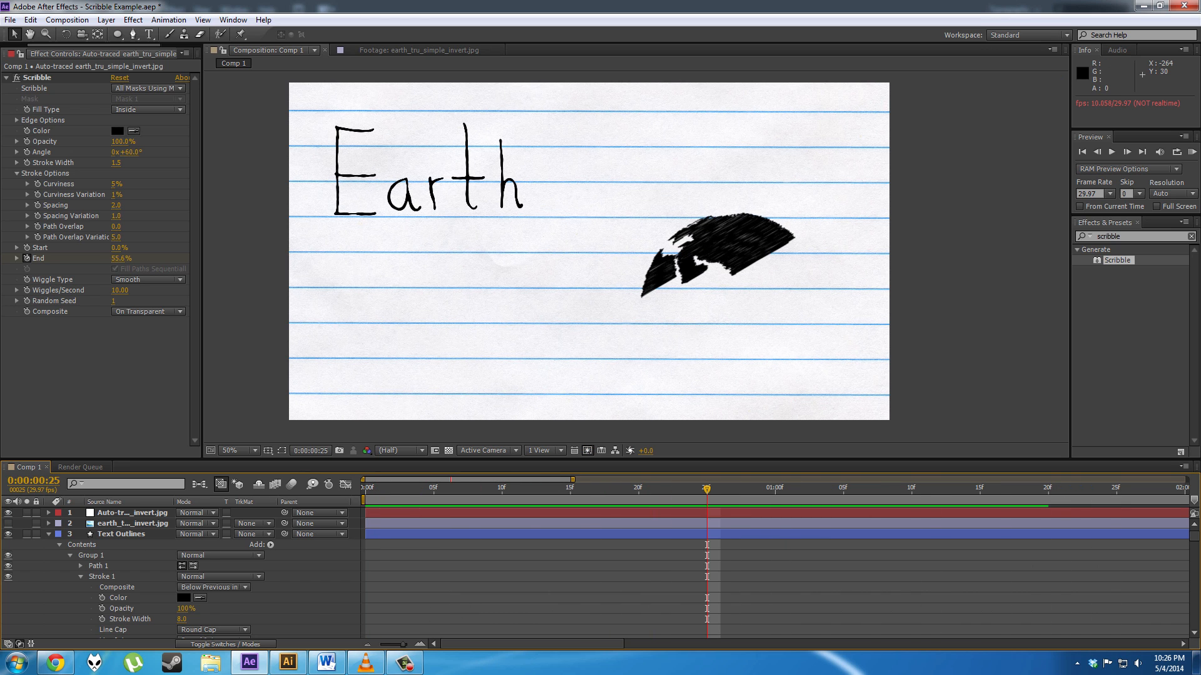
key("space")
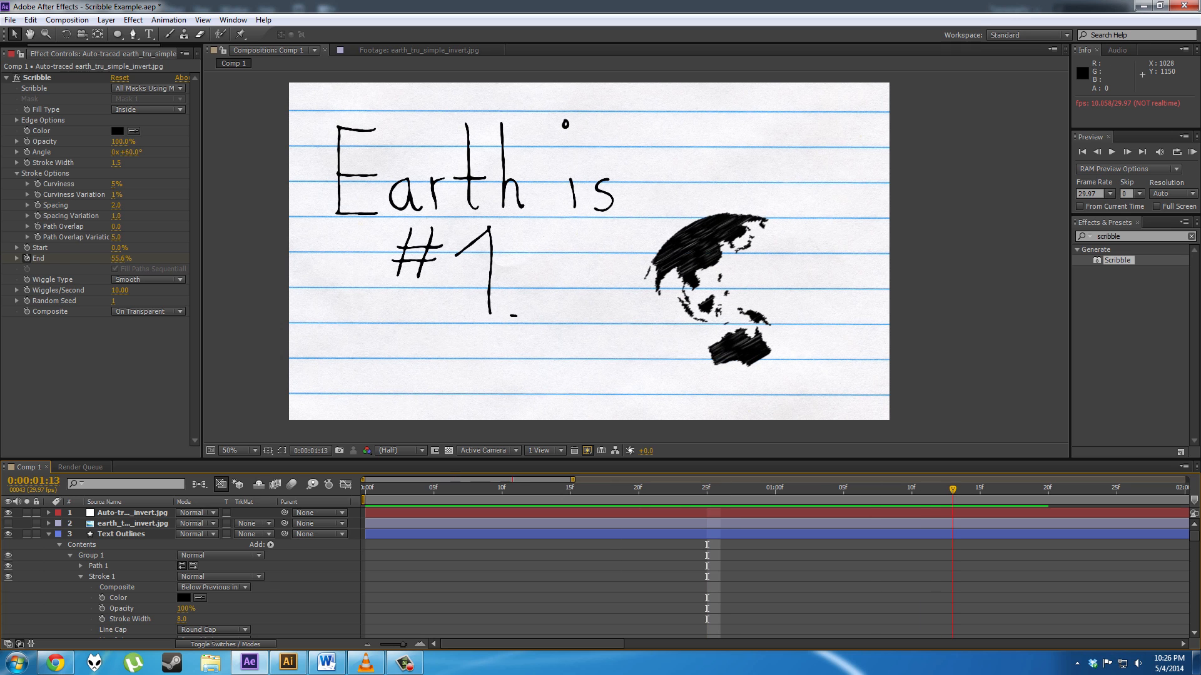
key("space")
Step: Draw a circular outline around the globe at 0:00:02:23 and align it with the globe's edge
key("q")
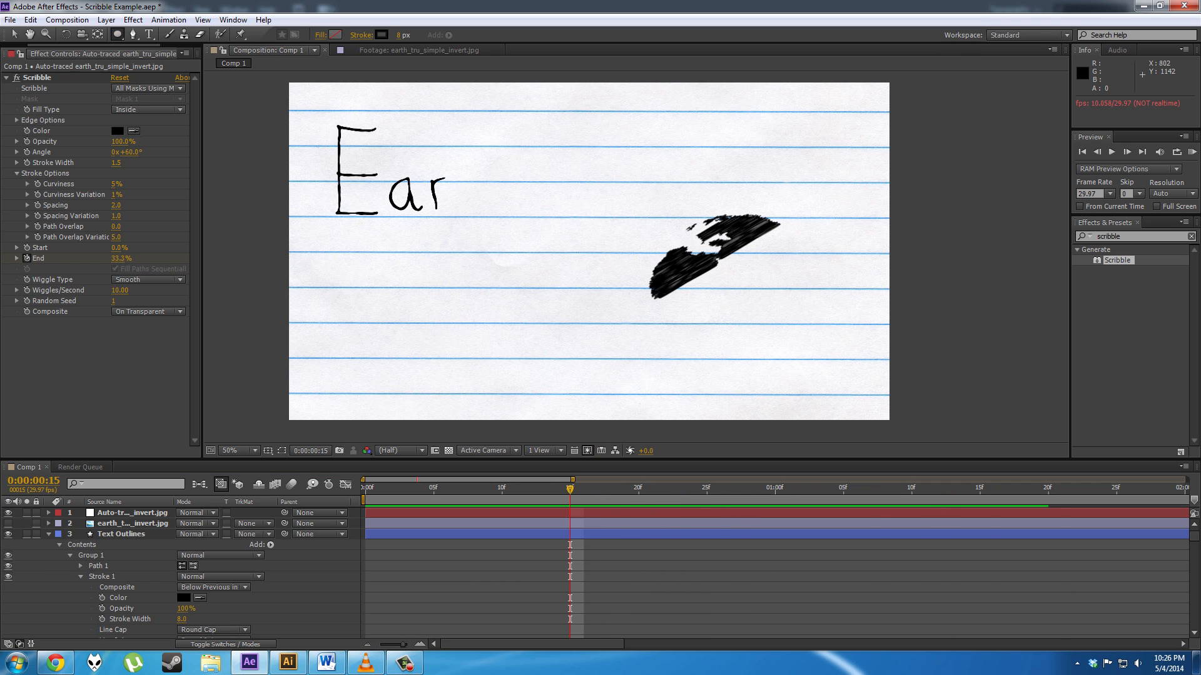
key("space")
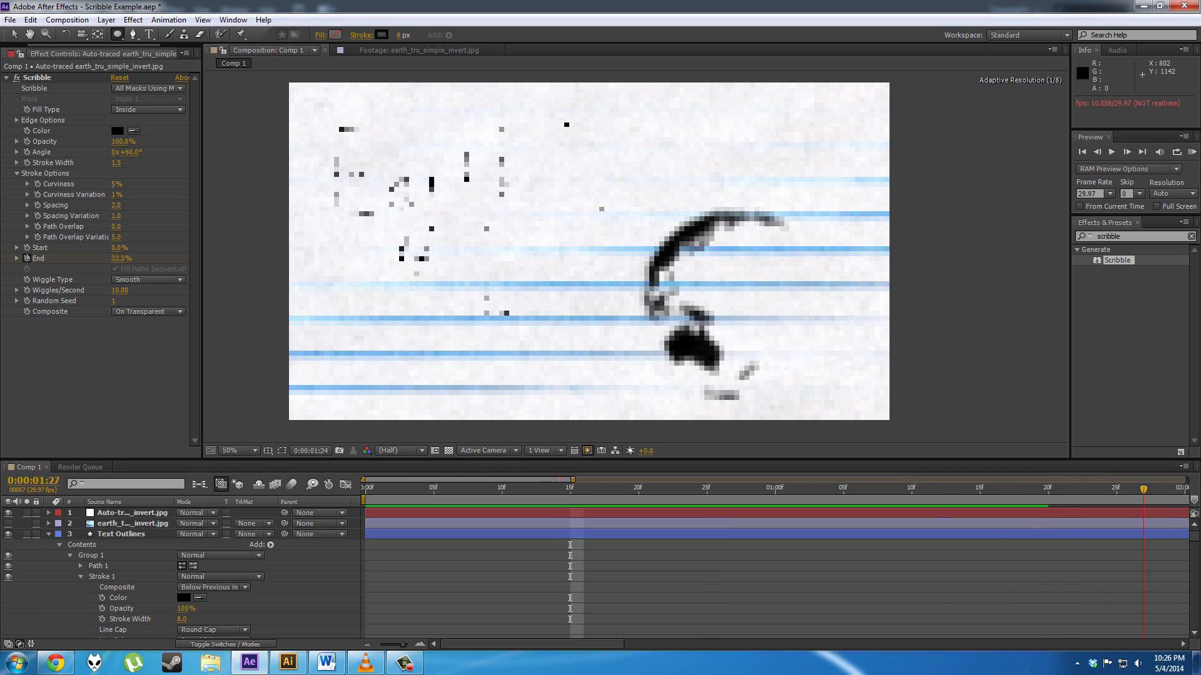
key("space")
left_click_drag(572, 480, 734, 480)
left_click(998, 489)
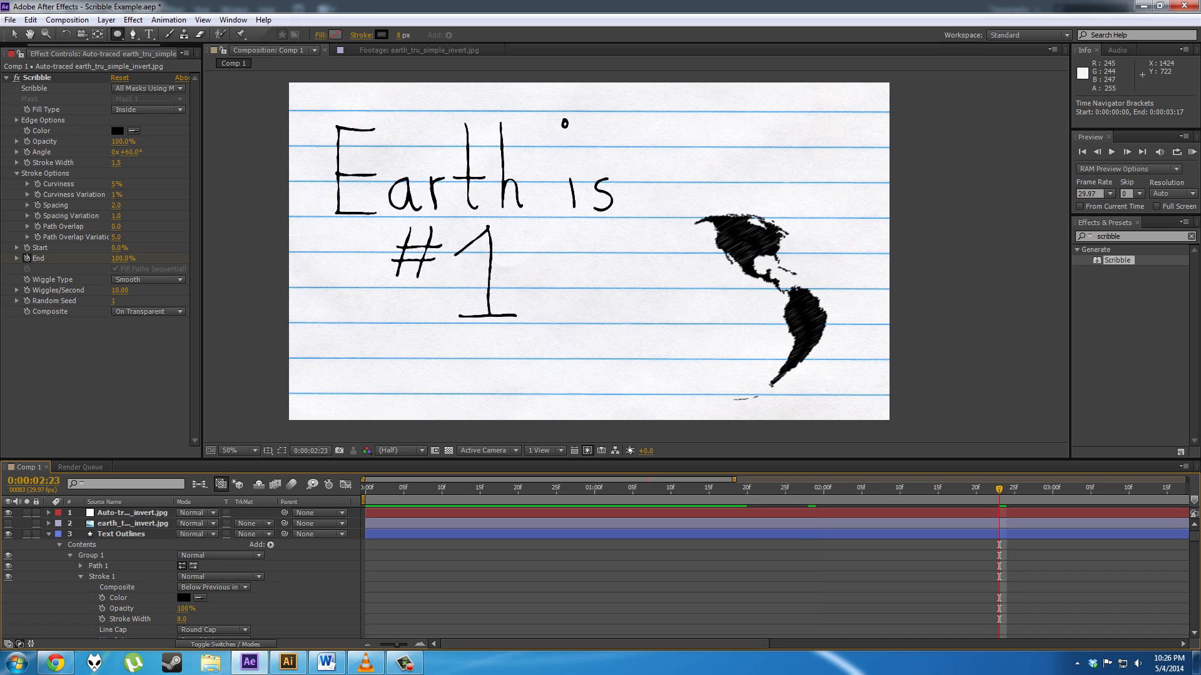
left_click_drag(734, 308, 837, 410)
left_click_drag(835, 359, 829, 355)
left_click_drag(829, 404, 828, 402)
left_click(14, 35)
key("Up")
key("Left")
key("Up")
Step: Set the circle outline's stroke width to 5 px and deselect the shape
left_click(399, 35)
type("5")
key("Return")
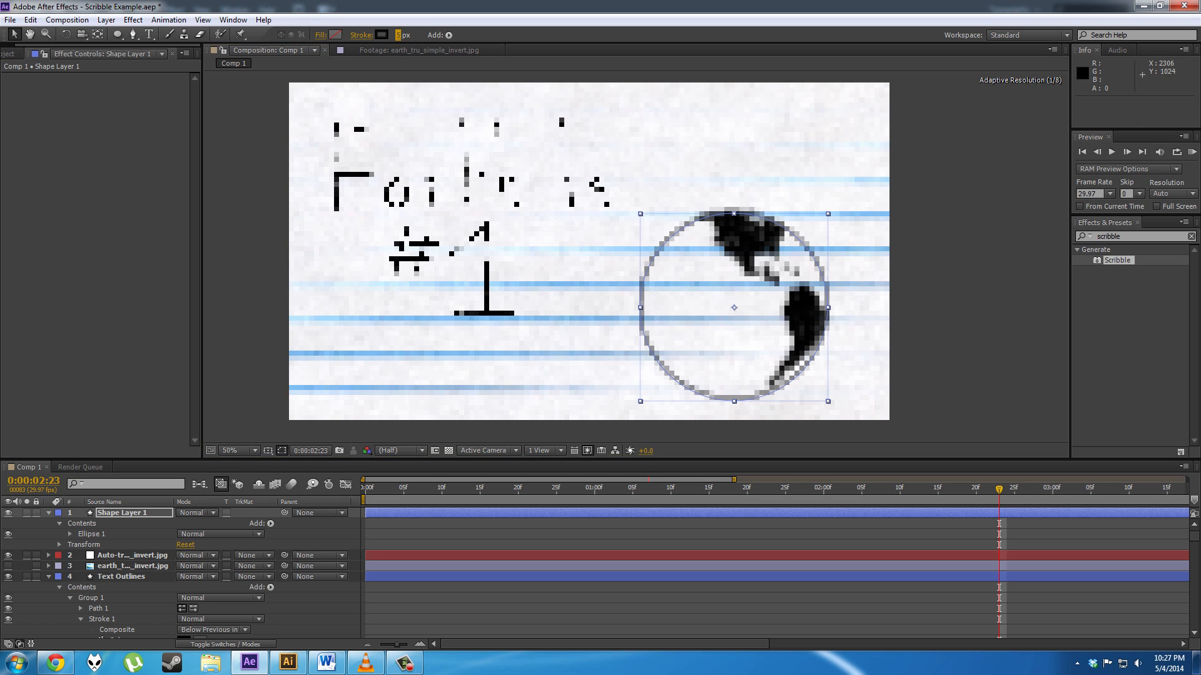
left_click(926, 332)
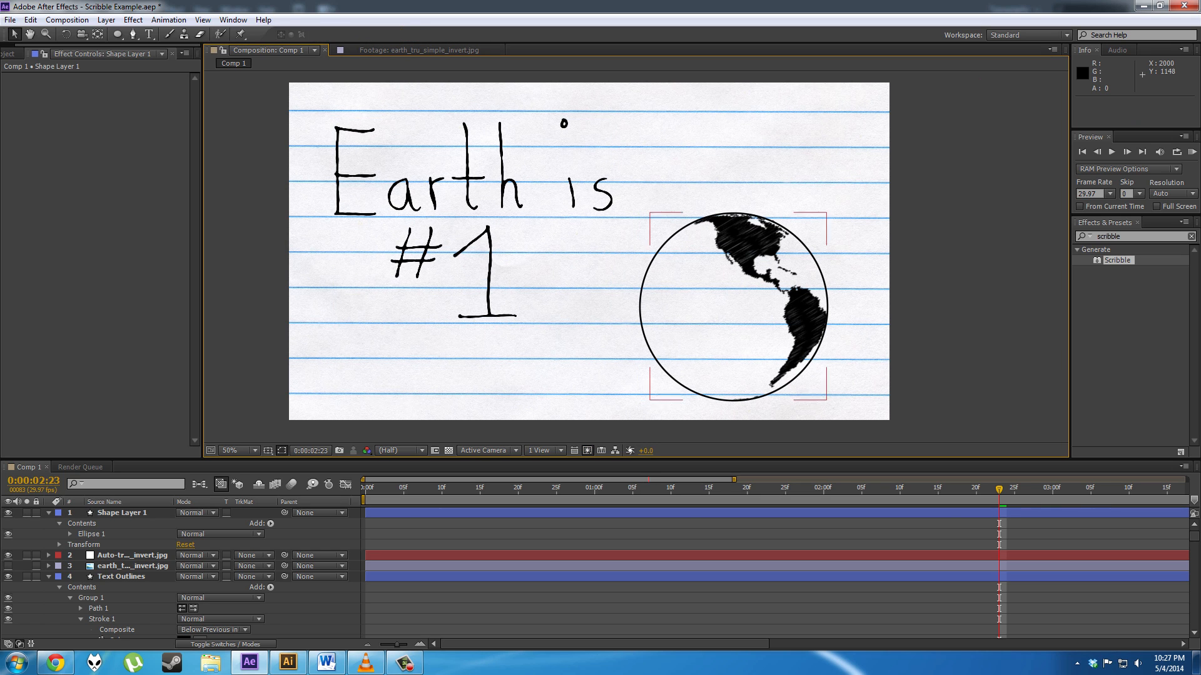
Step: Copy the Roughen Edges and Turbulent Displace effects from the Text Outlines layer to the circle layer
left_click(469, 218)
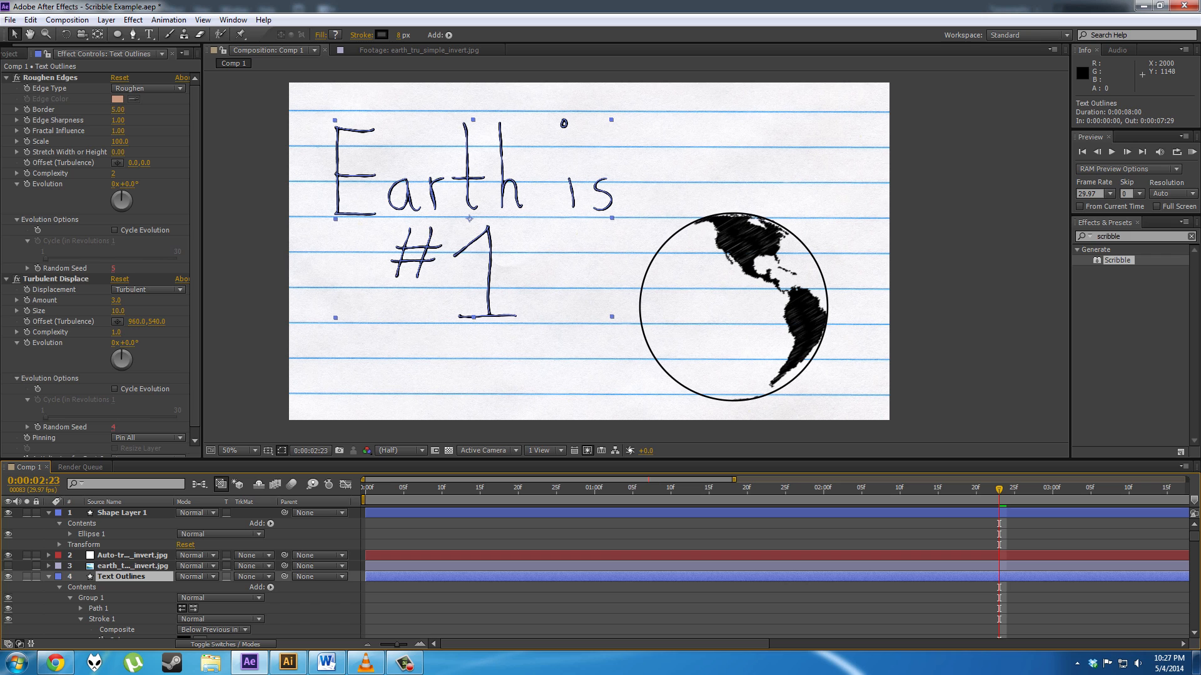
left_click(56, 279)
left_click(50, 78, "shift")
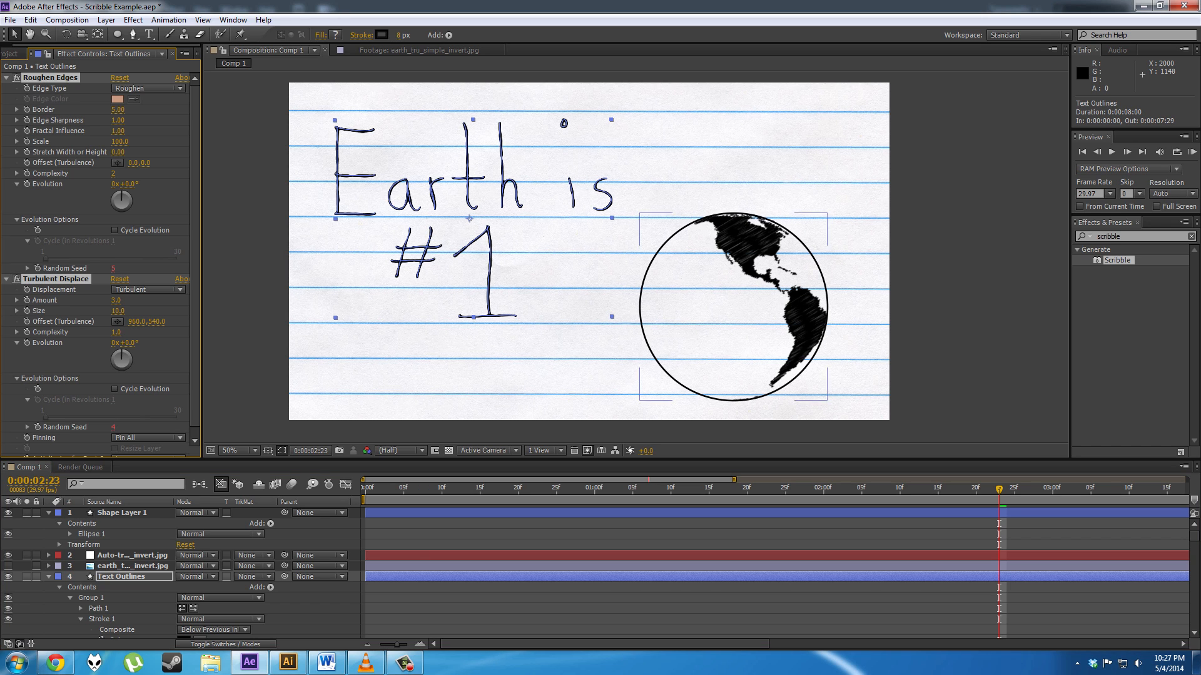
left_click(813, 357)
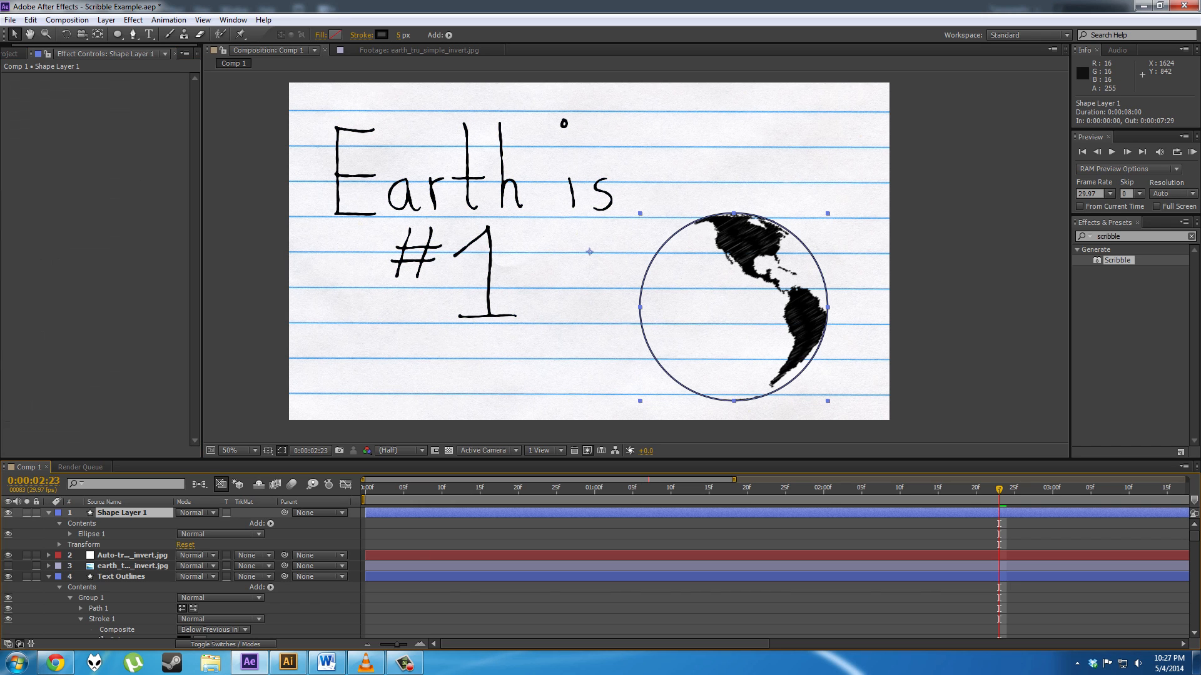
key("ctrl+v")
left_click(643, 259)
left_click(651, 264)
Step: Set the Roughen Edges Border on the circle layer to 2
left_click(118, 110)
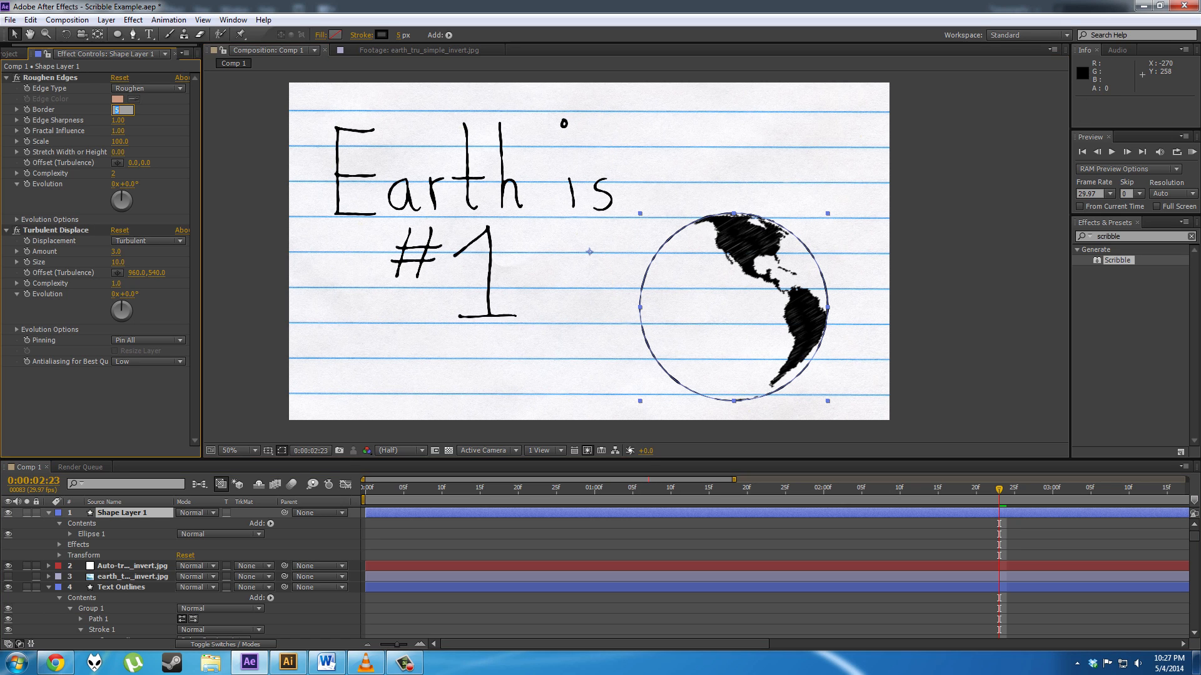
type("3")
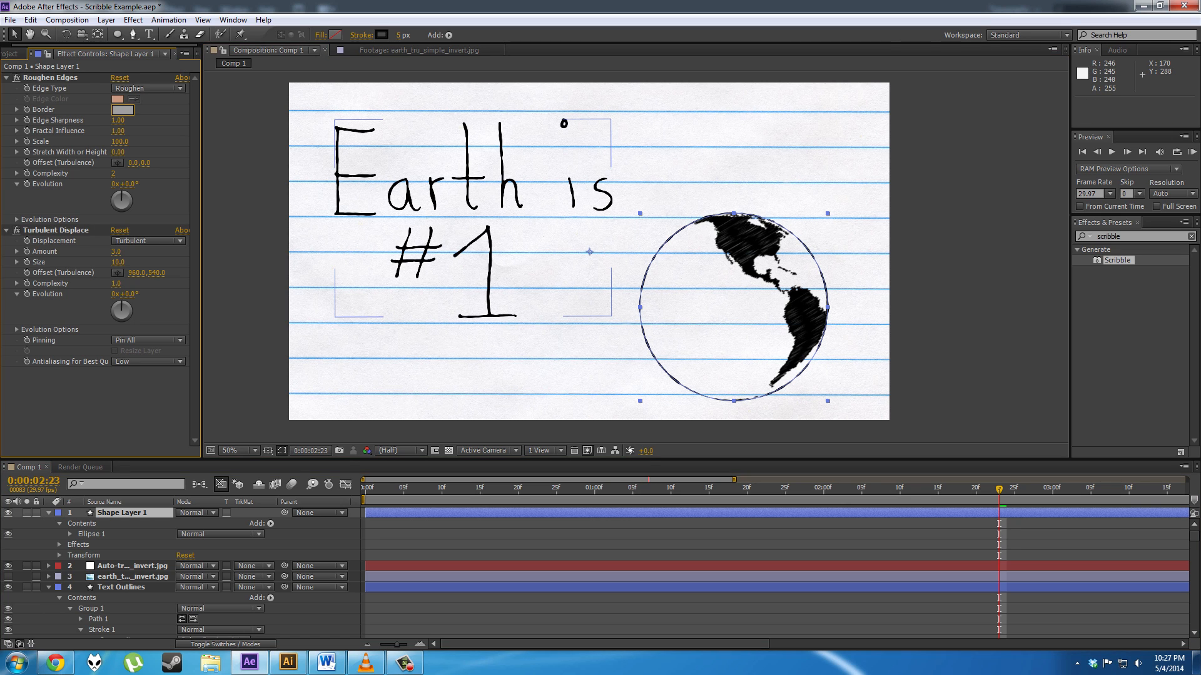
type("3")
key("Return")
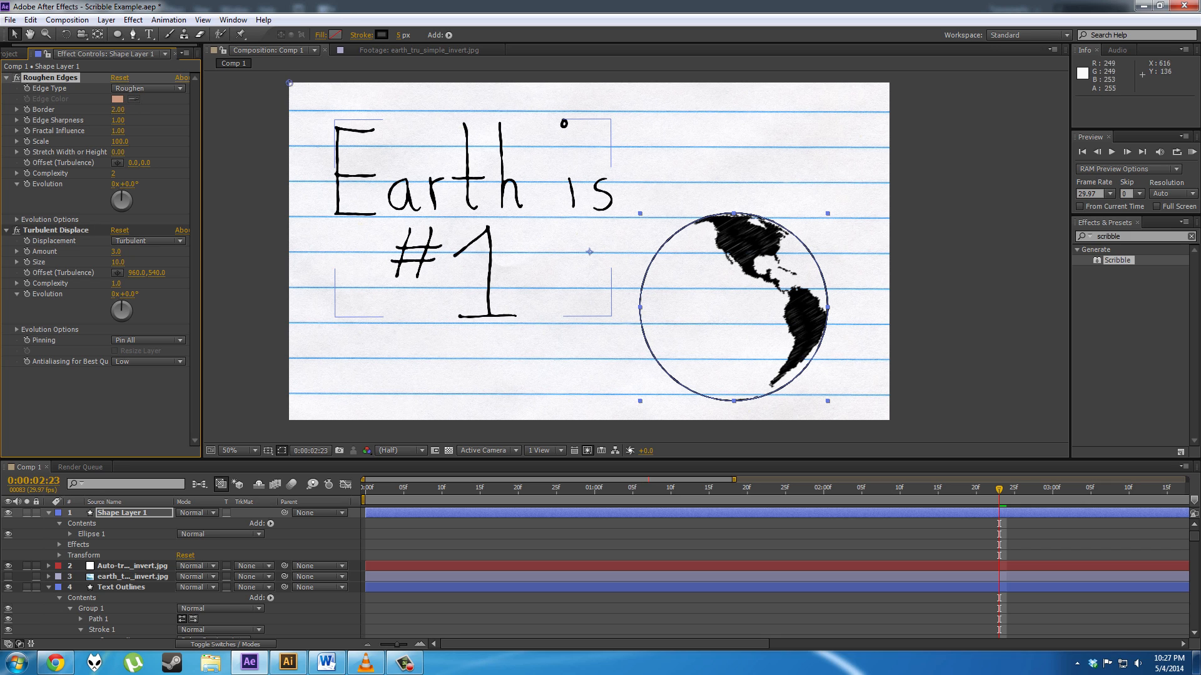
left_click(938, 269)
Step: Set the Roughen Edges Border on the Text Outlines layer to 2 and preview the composition
left_click(461, 254)
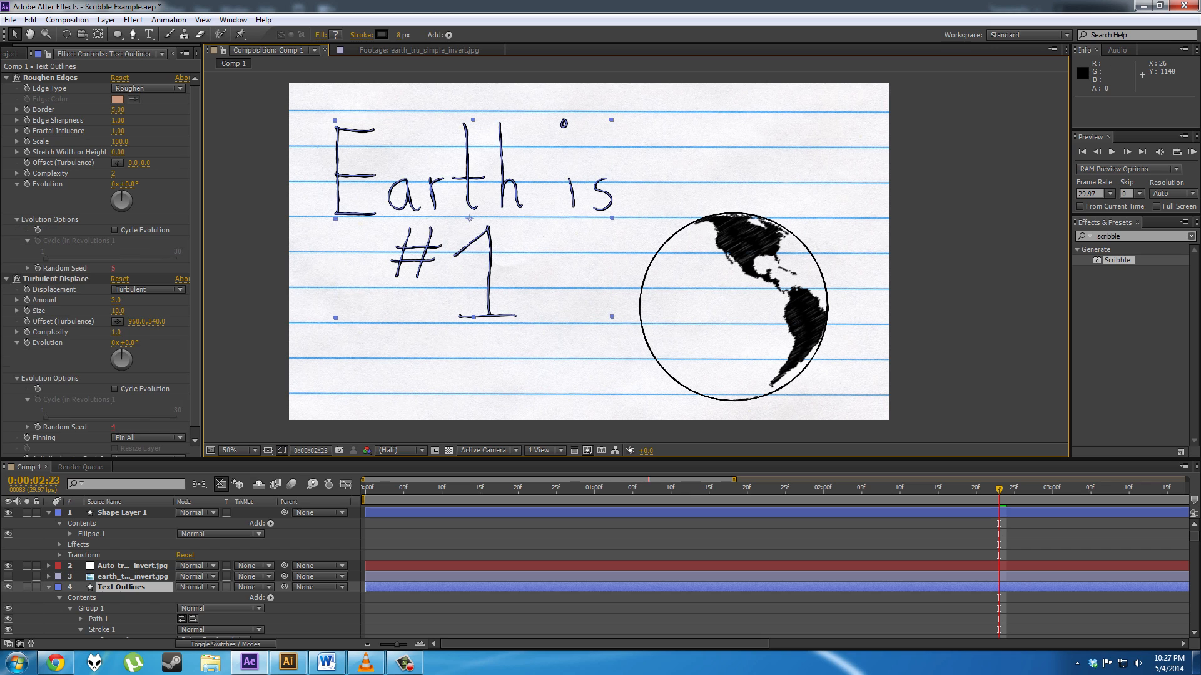
left_click(118, 110)
left_click(117, 110)
type("2")
key("Return")
left_click(365, 433)
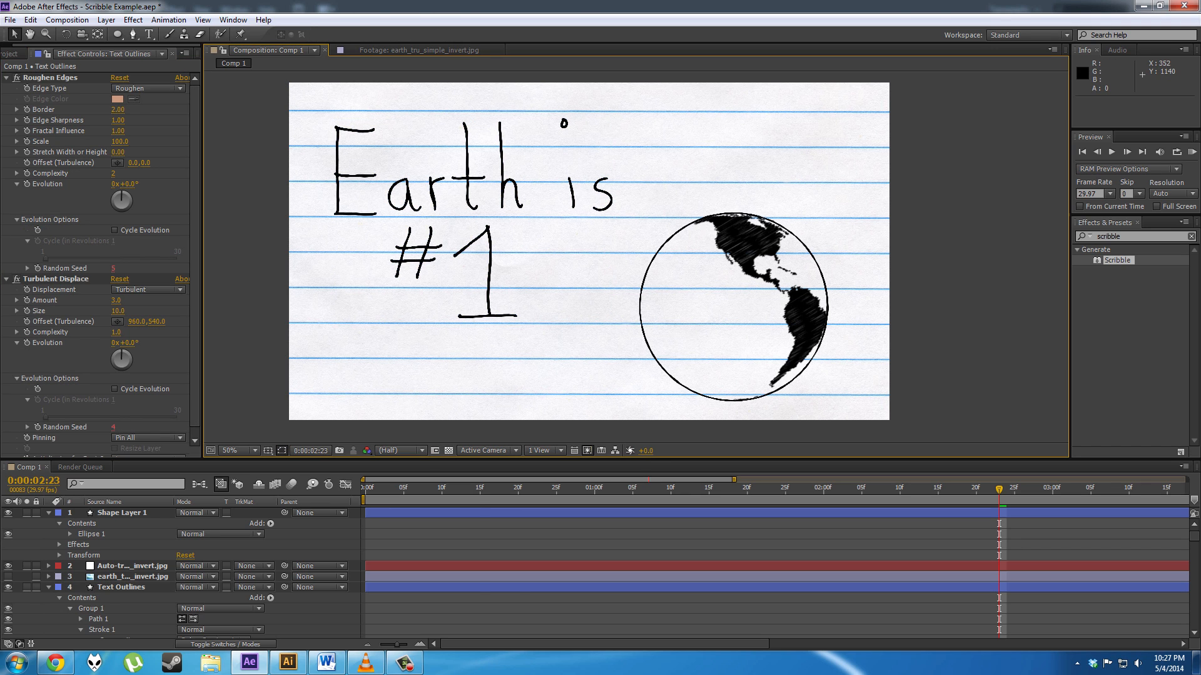
key("space")
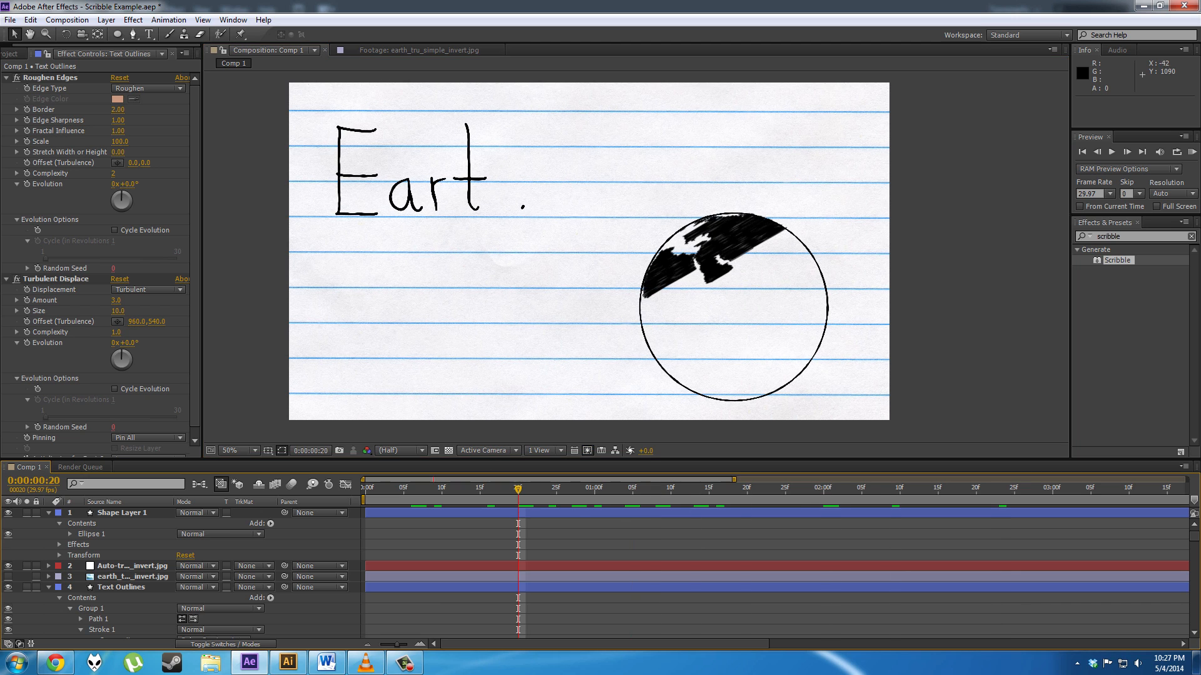
Step: Try to apply a pasted expression to the circle layer's Position property
left_click(59, 555)
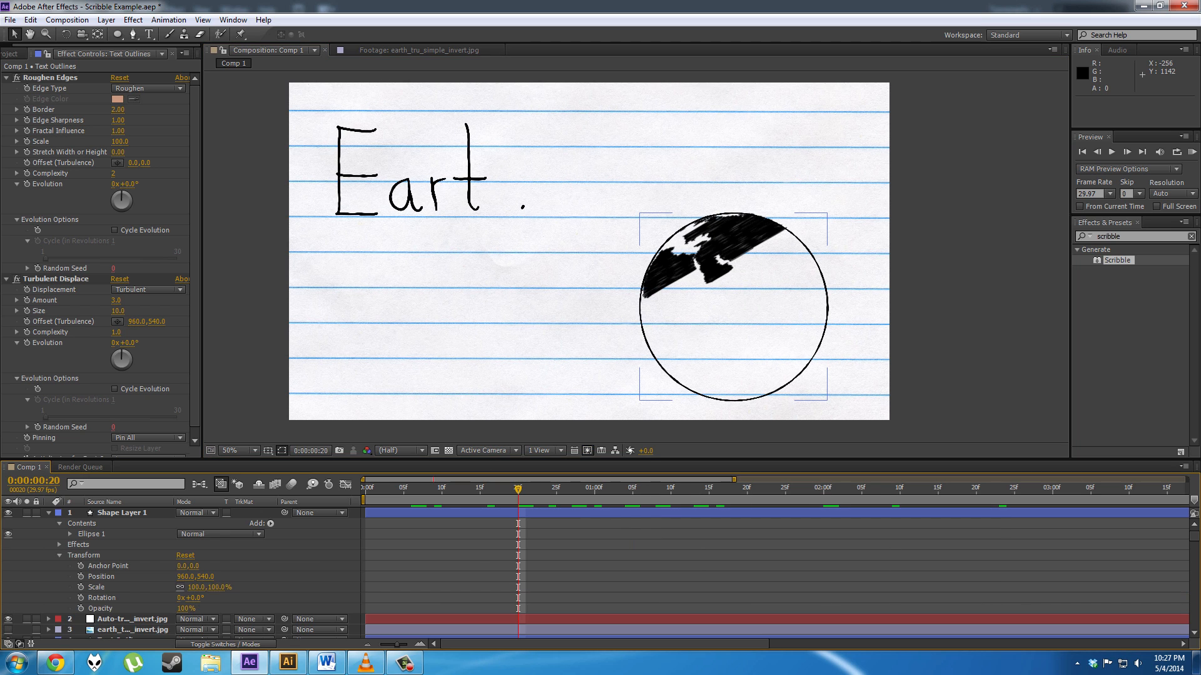
left_click(81, 576, "alt")
key("BackSpace")
key("ctrl+v")
triple_click(407, 586)
key("BackSpace")
left_click(413, 608)
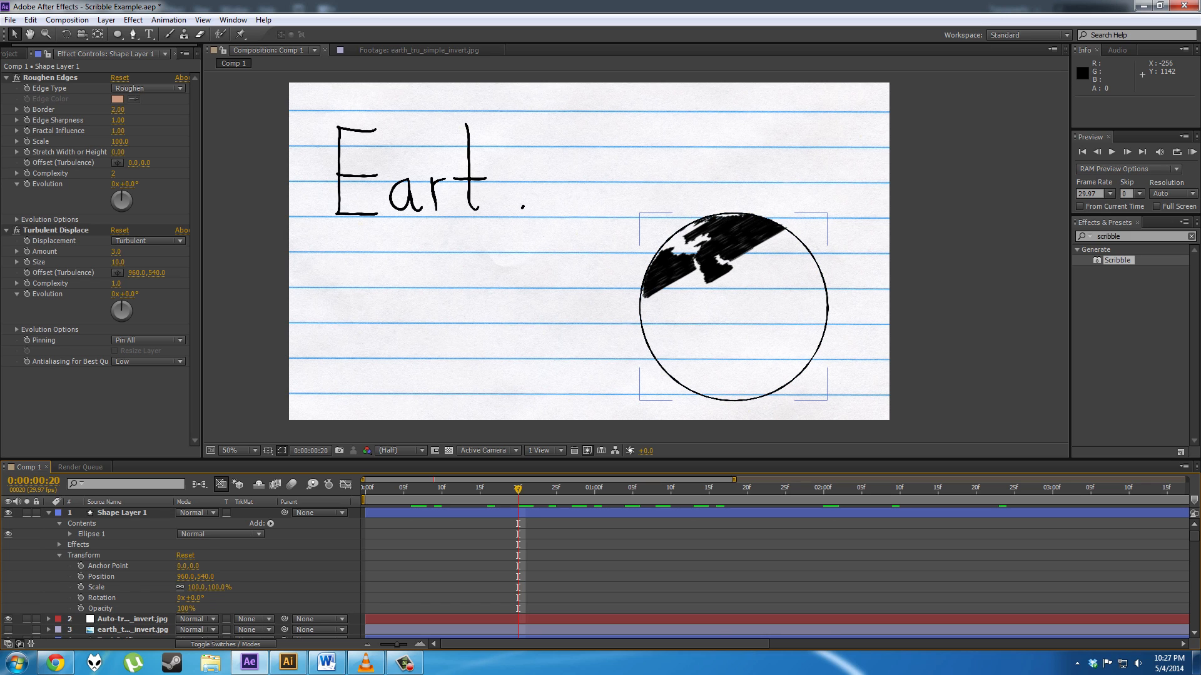
Step: Copy the wiggle expression from the Text Outlines layer and apply it to the circle layer's Position property
scroll(413, 601, "down", 18)
scroll(412, 594, "down", 15)
left_click(418, 574)
double_click(418, 573)
key("ctrl+a")
left_click(438, 606)
scroll(437, 594, "up", 20)
left_click(81, 576, "alt")
key("ctrl+v")
double_click(425, 587)
left_click(438, 606)
Step: Apply the copied wiggle expression to the circle layer's Rotation property with amount=0.25
left_click(81, 608, "alt")
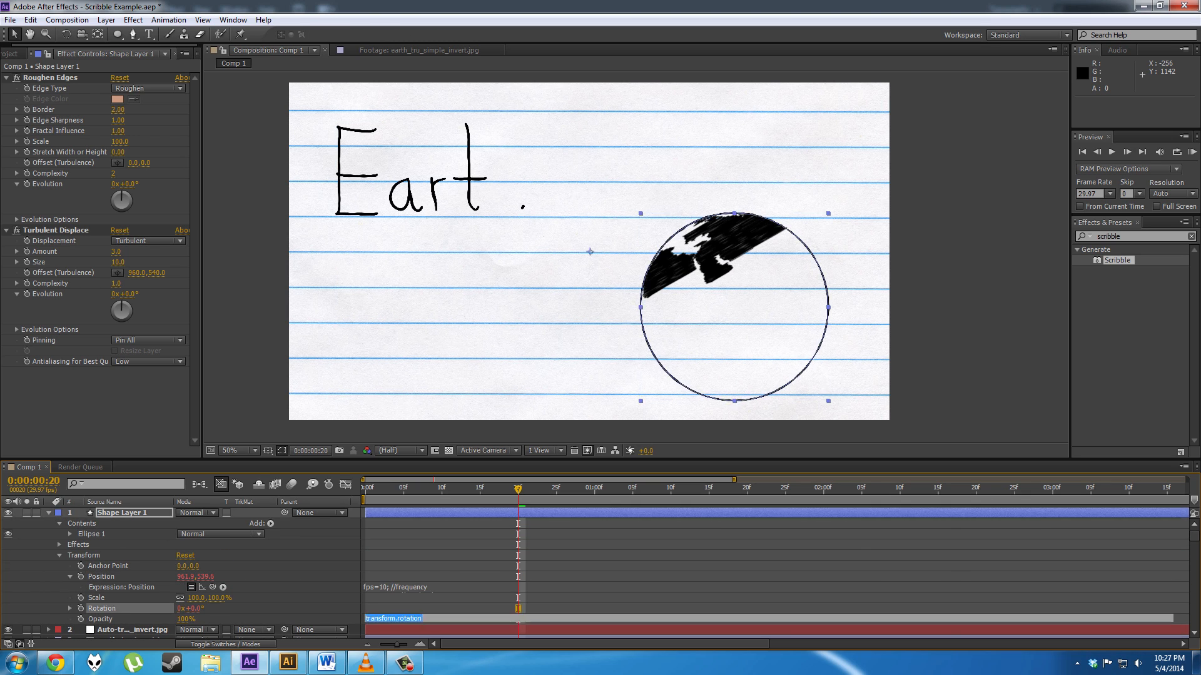
key("ctrl+v")
left_click(437, 601)
left_click(400, 620)
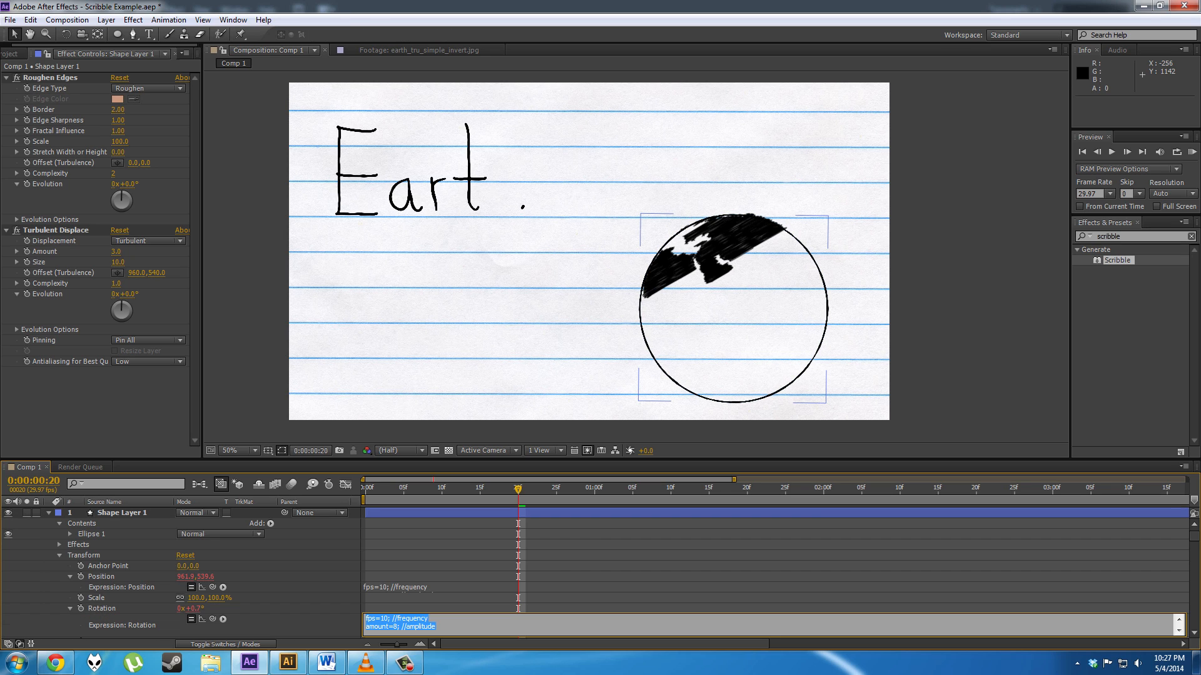
left_click(438, 603)
left_click(400, 620)
left_click(397, 626)
key("BackSpace")
type("0.25")
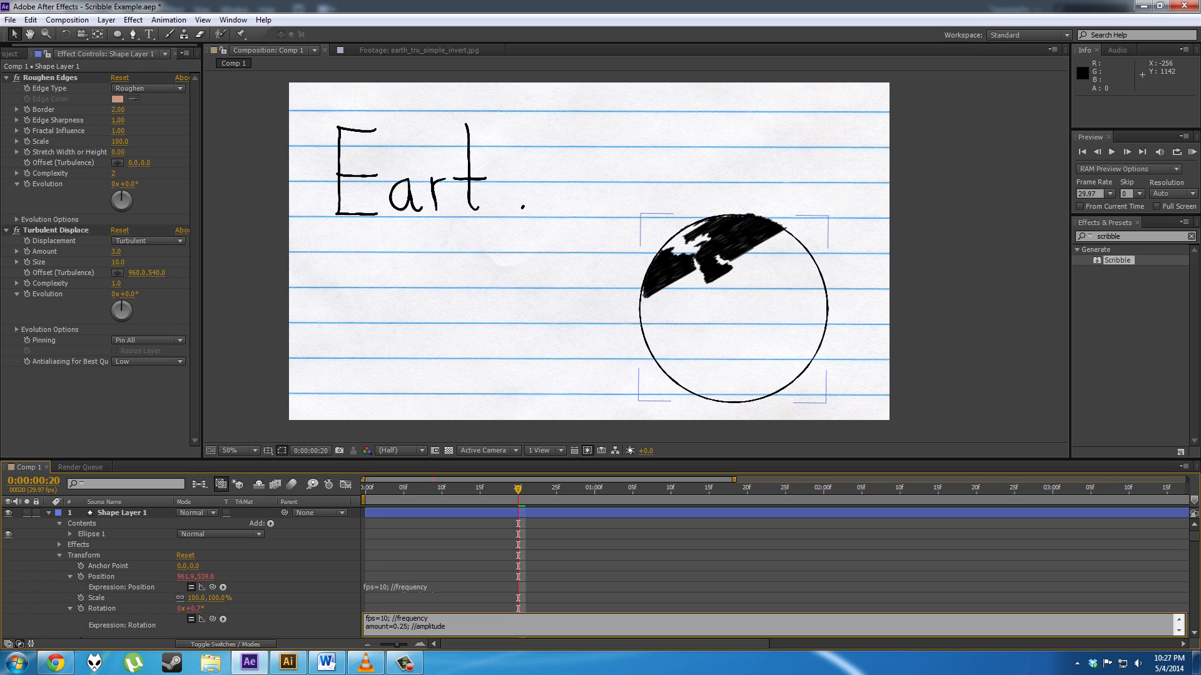
left_click(426, 599)
Step: Set the amount in the circle layer's Position expression to 4 and preview the composition
left_click(403, 587)
left_click(397, 594)
key("BackSpace")
type("4")
key("KP_Enter")
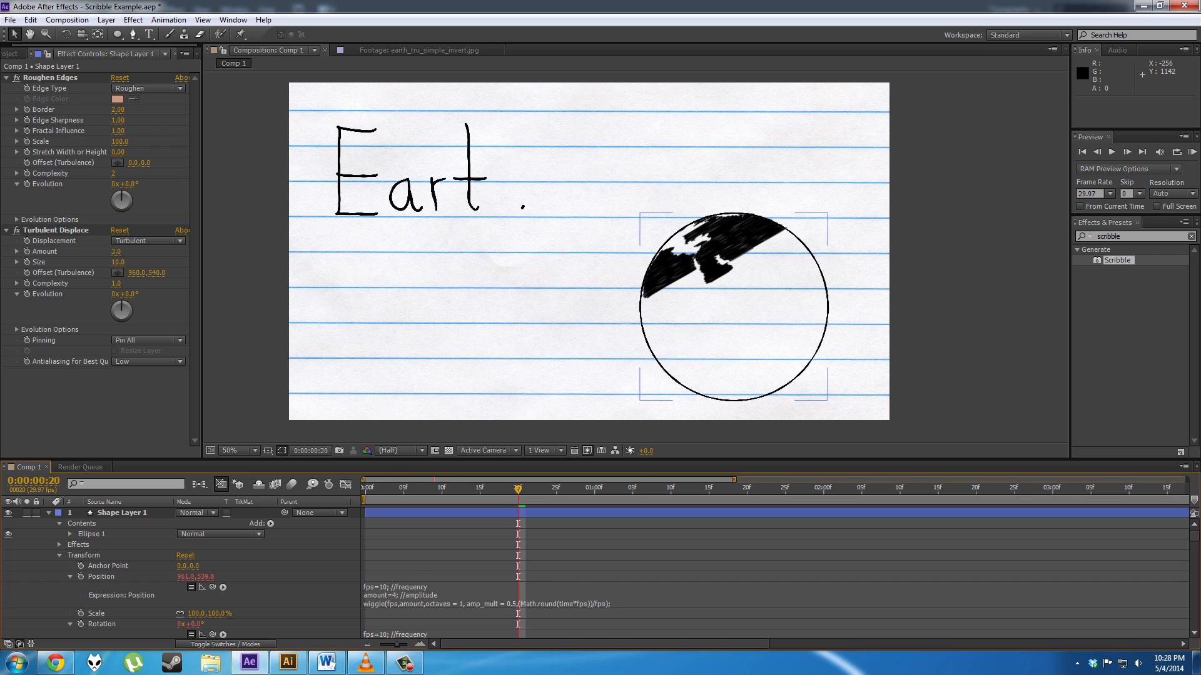
key("KP_0")
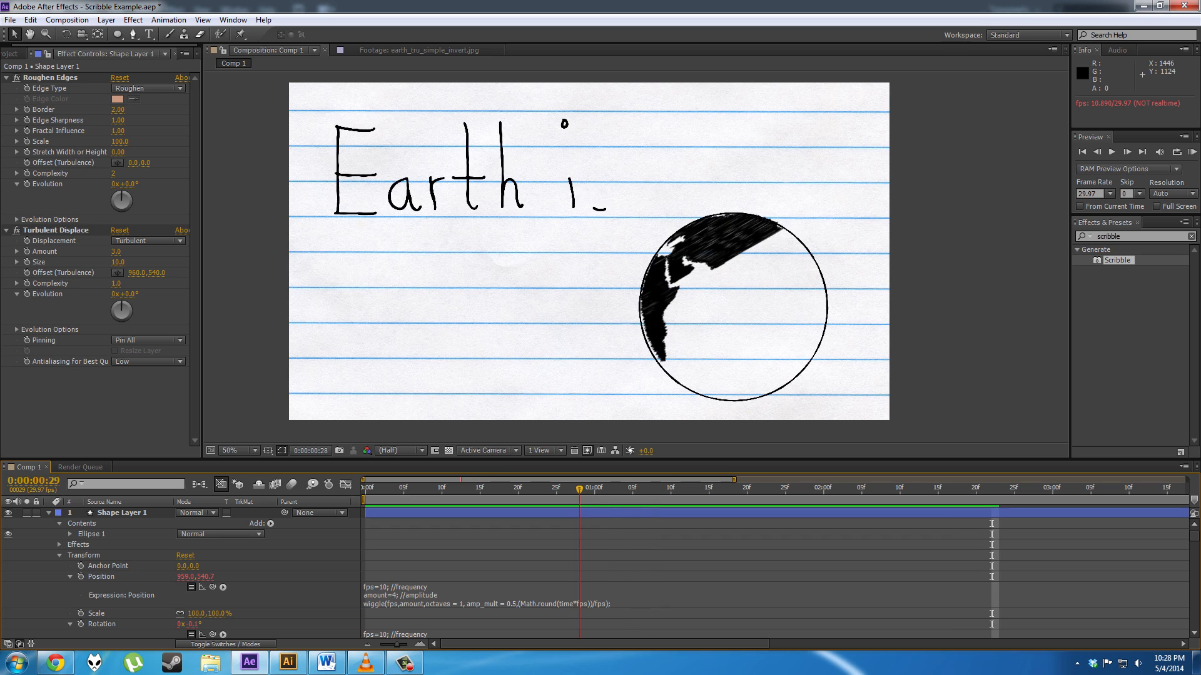
key("space")
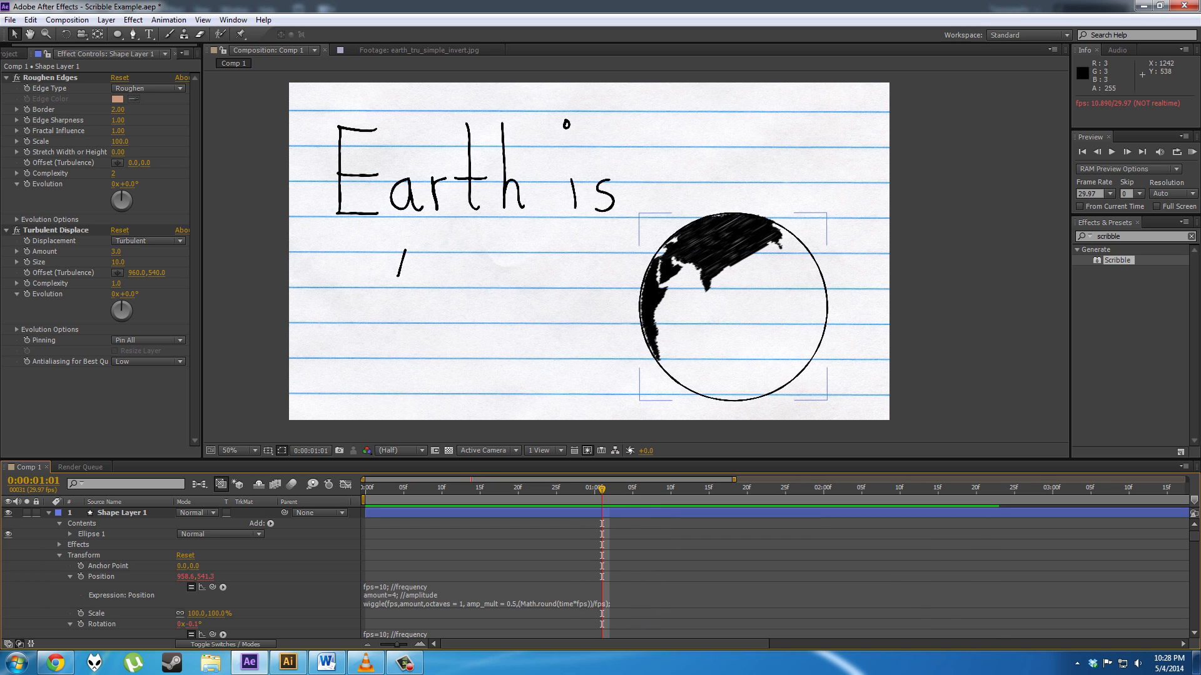
Step: Set the Scribble effect's Wiggle Type on the auto-traced globe layer to Jumpy and preview the composition
scroll(438, 569, "down", 5)
left_click(132, 572)
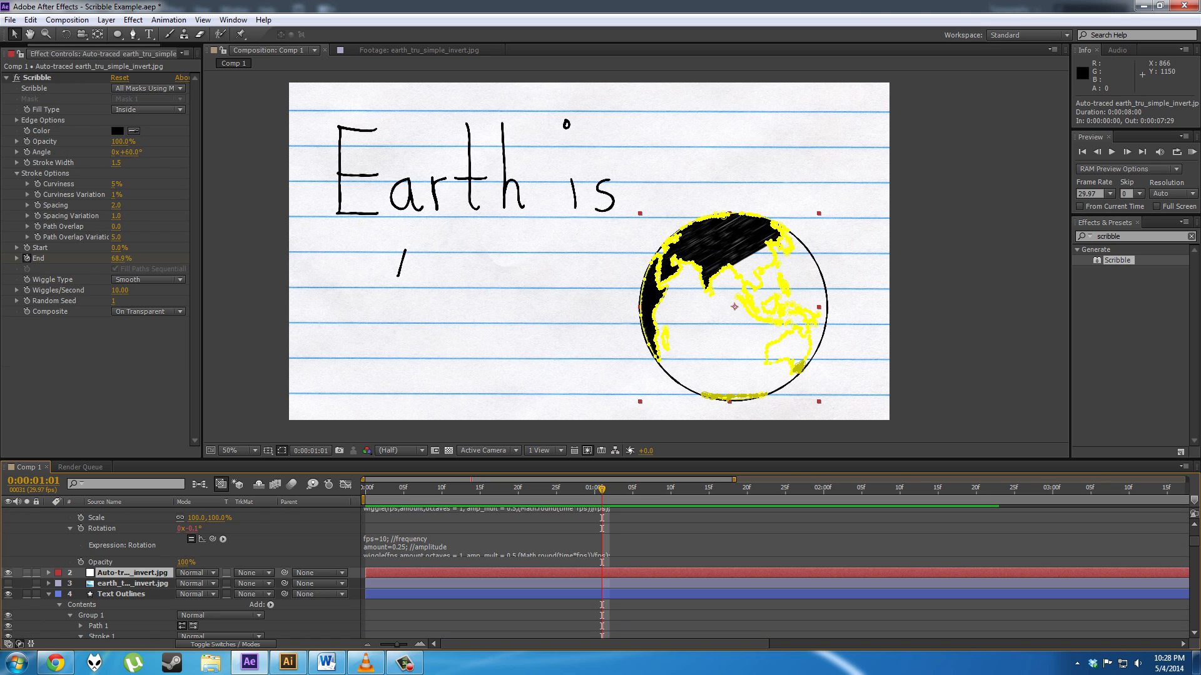
left_click(148, 280)
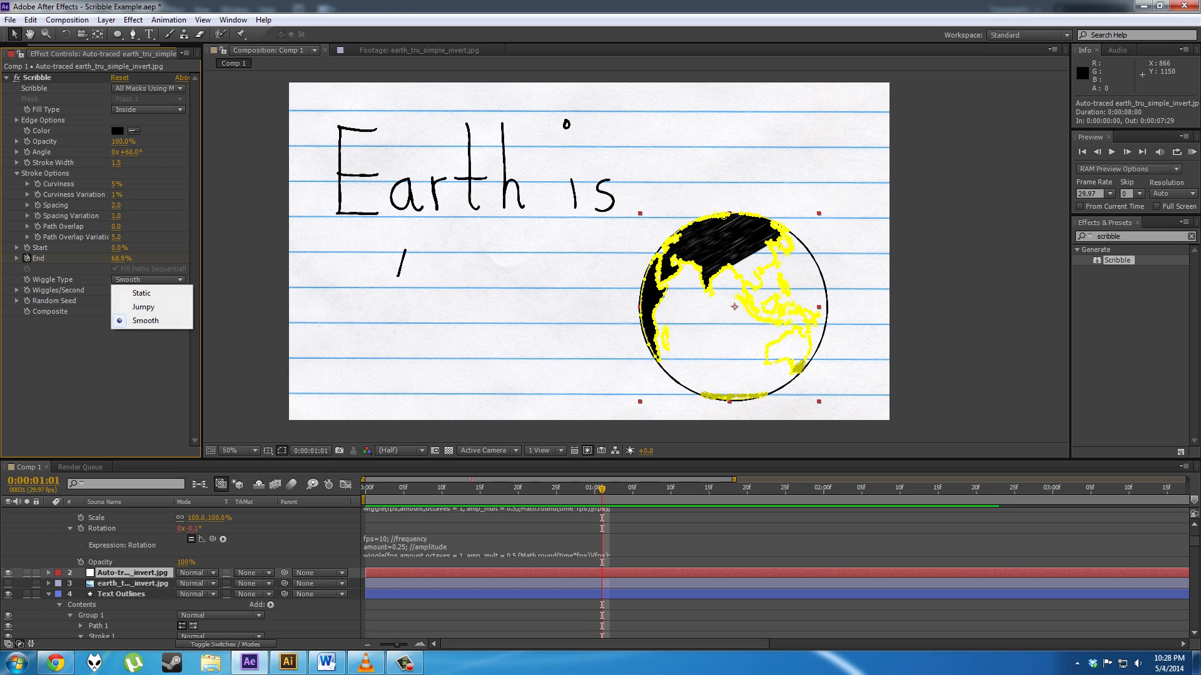
left_click(134, 305)
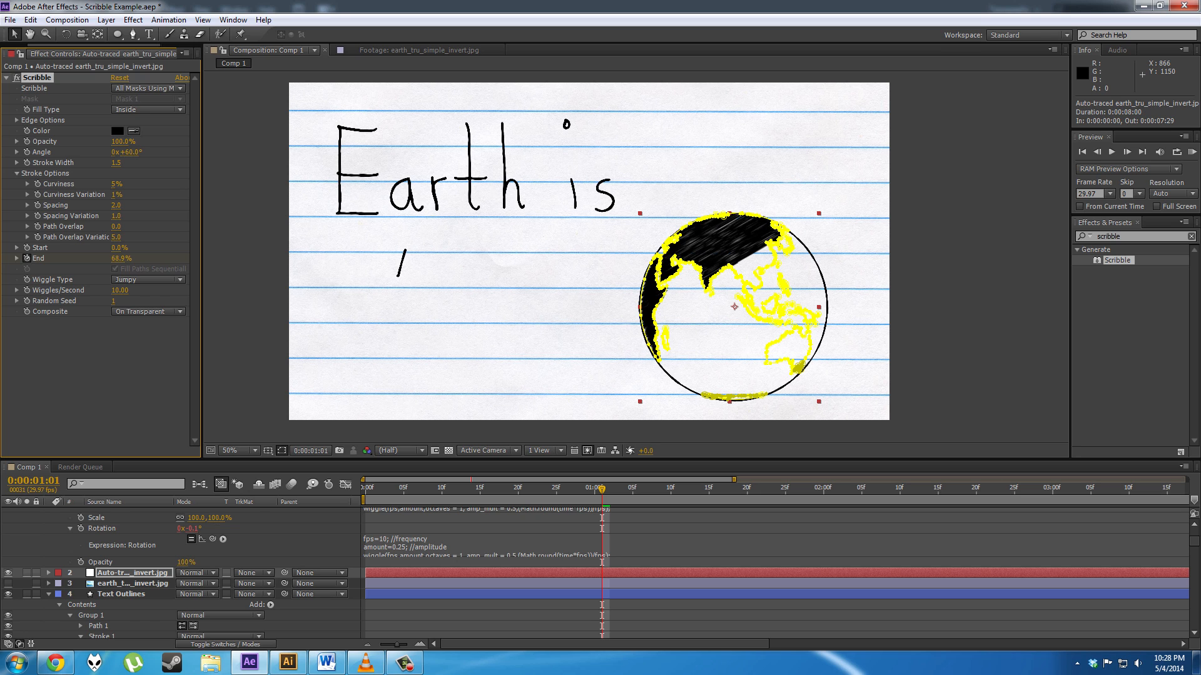
key("space")
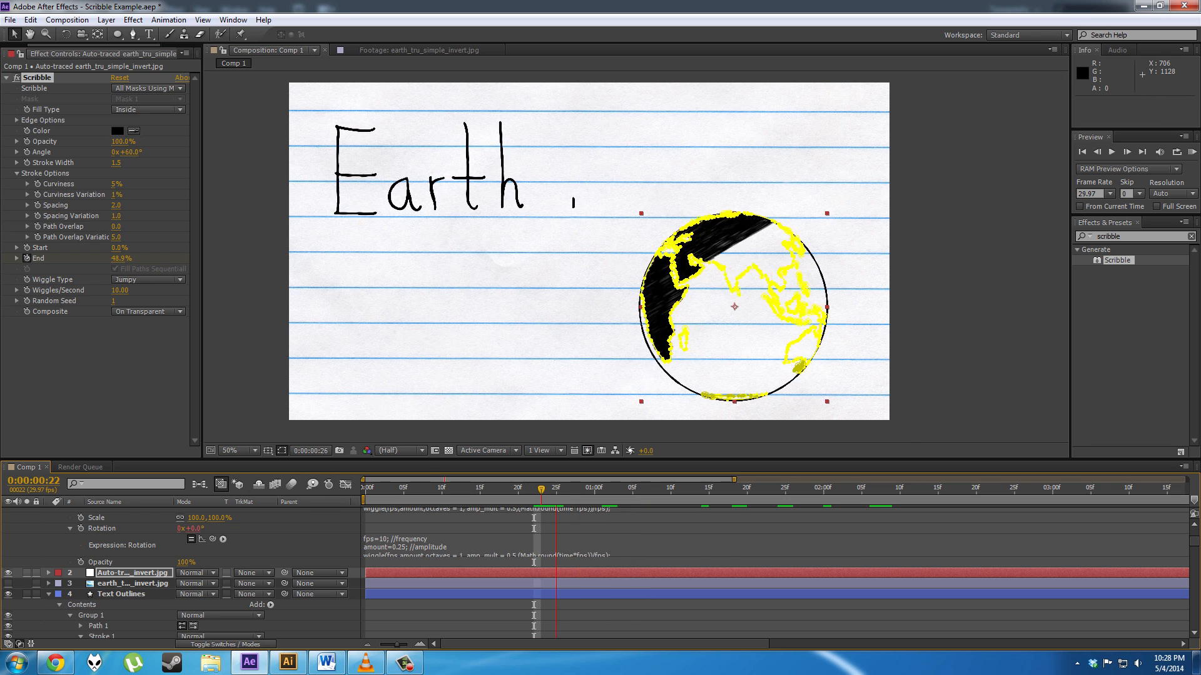
left_click(595, 440)
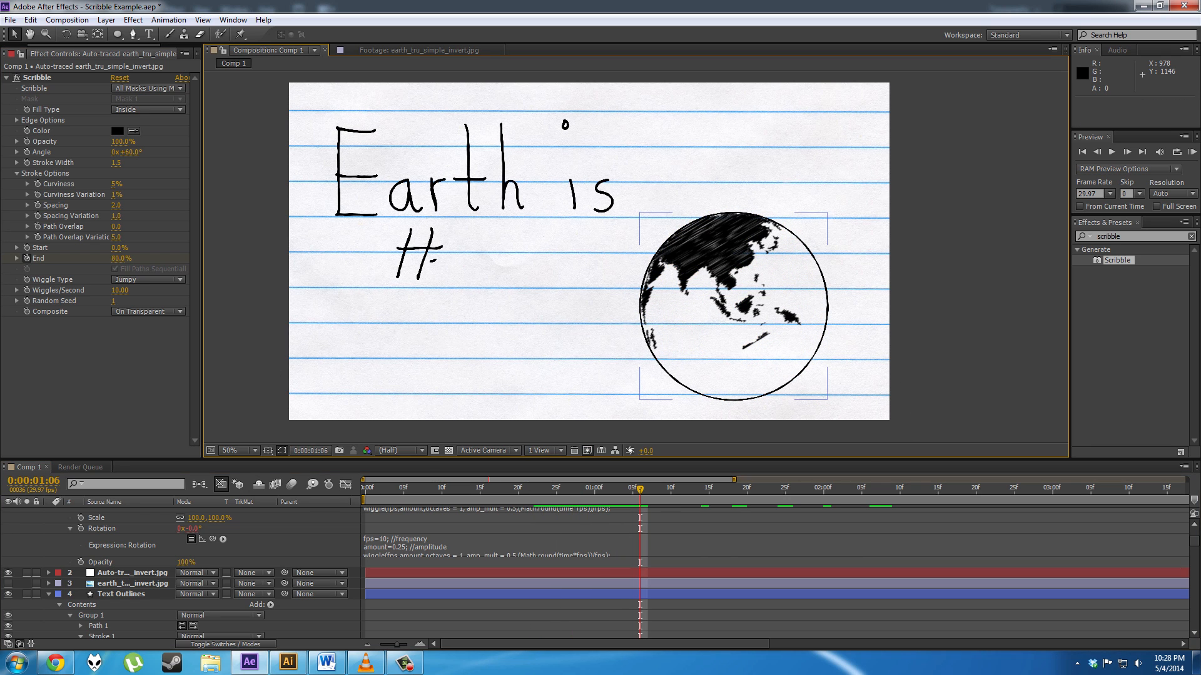
Step: Copy the circle layer's Position wiggle expression to the auto-traced globe layer's Position property
scroll(594, 573, "up", 3)
left_click(512, 595)
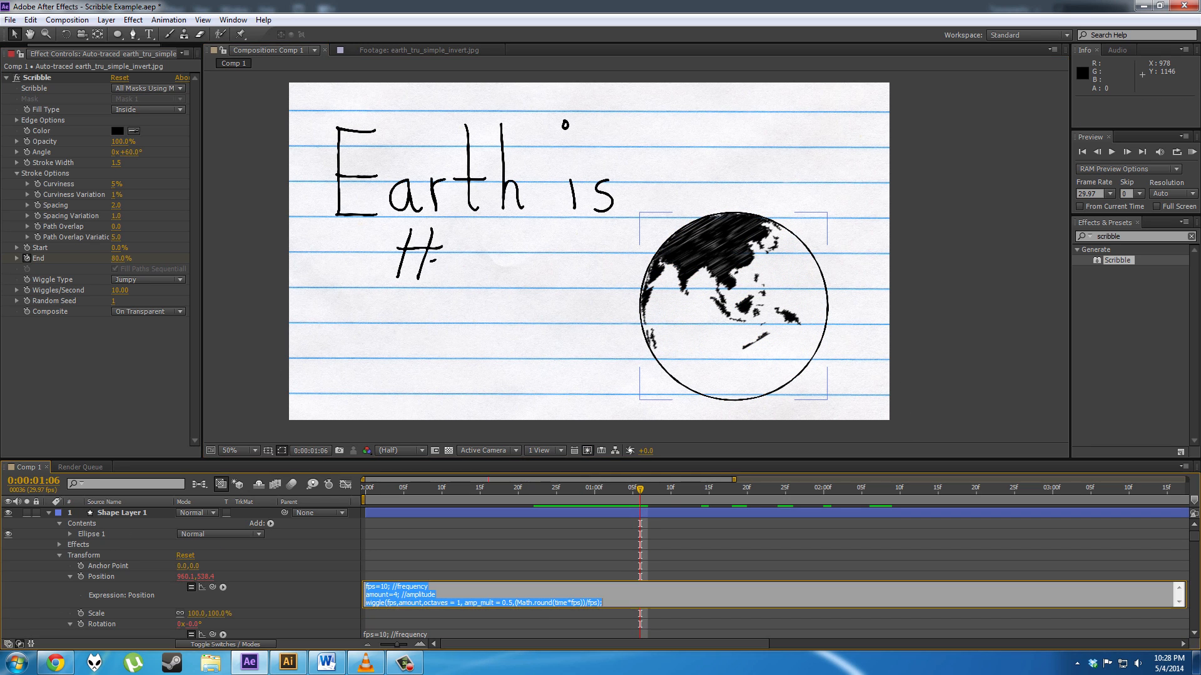
left_click(122, 513)
left_click(122, 513)
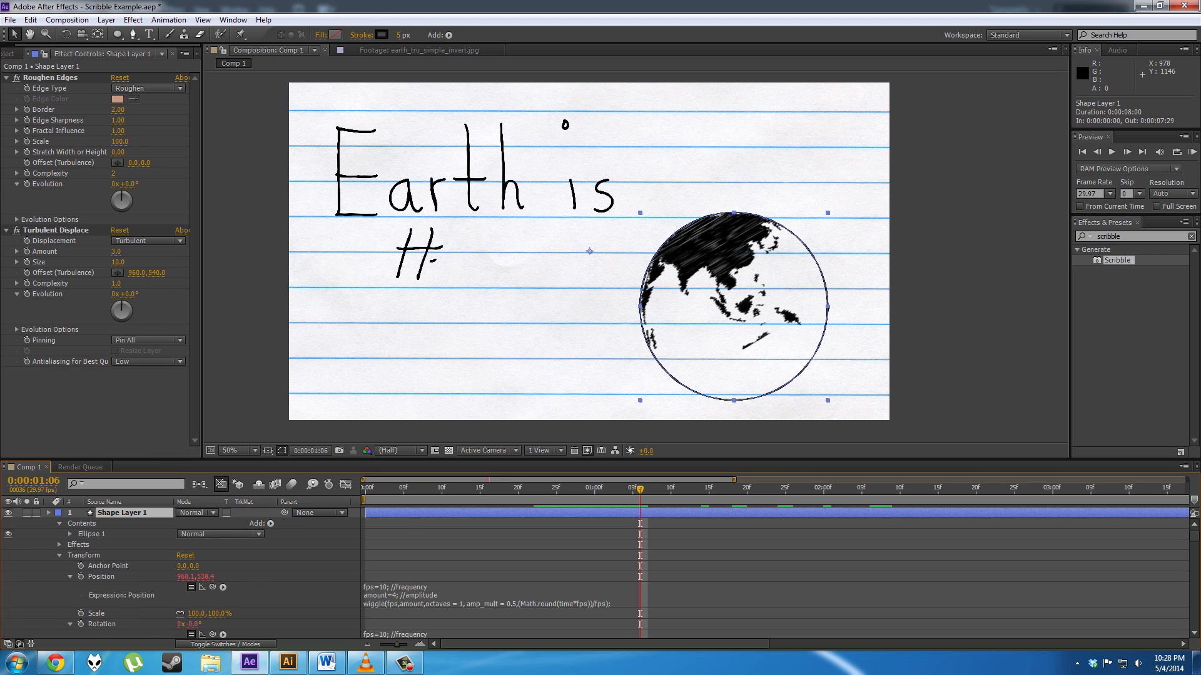
left_click(49, 513)
key("ctrl+Down")
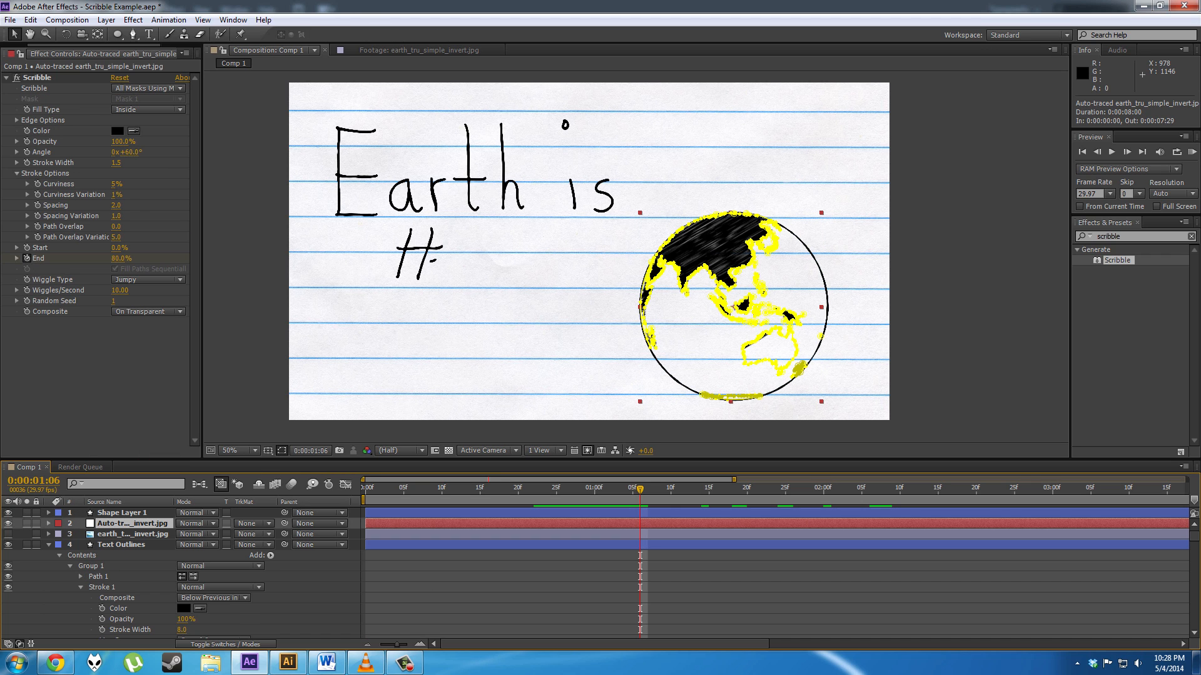
key("p")
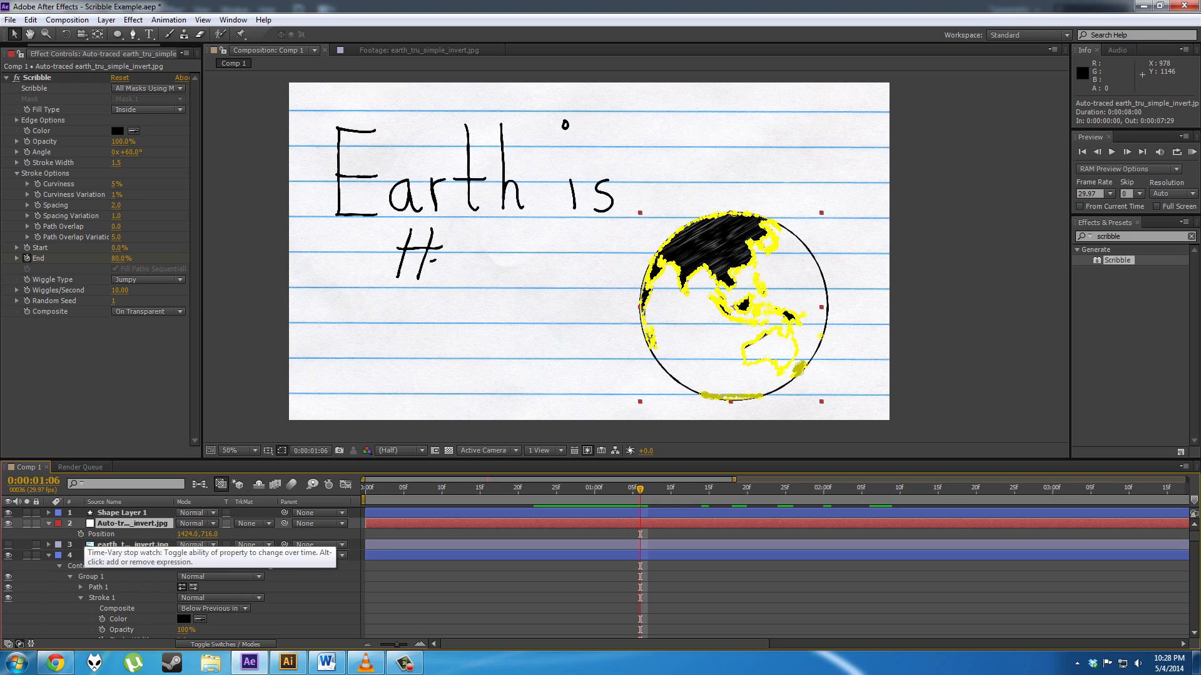
left_click(80, 534, "alt")
type("wiggle(fps,amount,octaves = 1, amp_mult = 0.5,(Math.round(time*fps))/fps);")
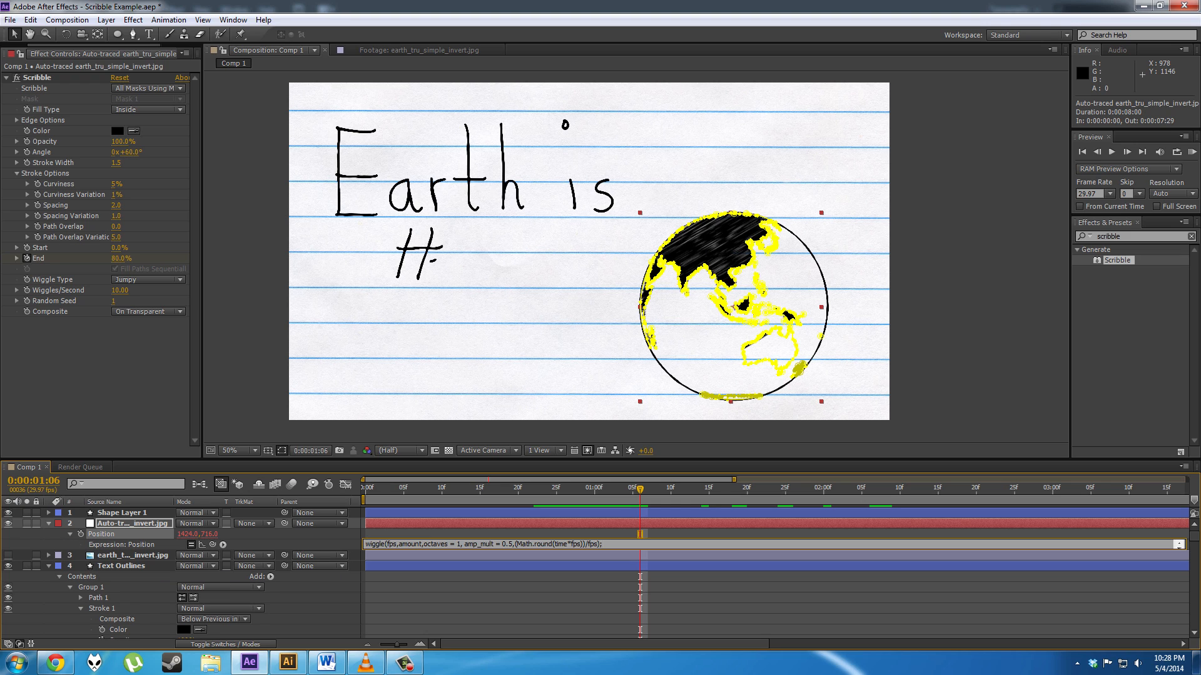
key("KP_Enter")
Step: Apply the wiggle expression to the auto-traced globe layer's Rotation with amount=0.25 and preview the composition from the start
key("r")
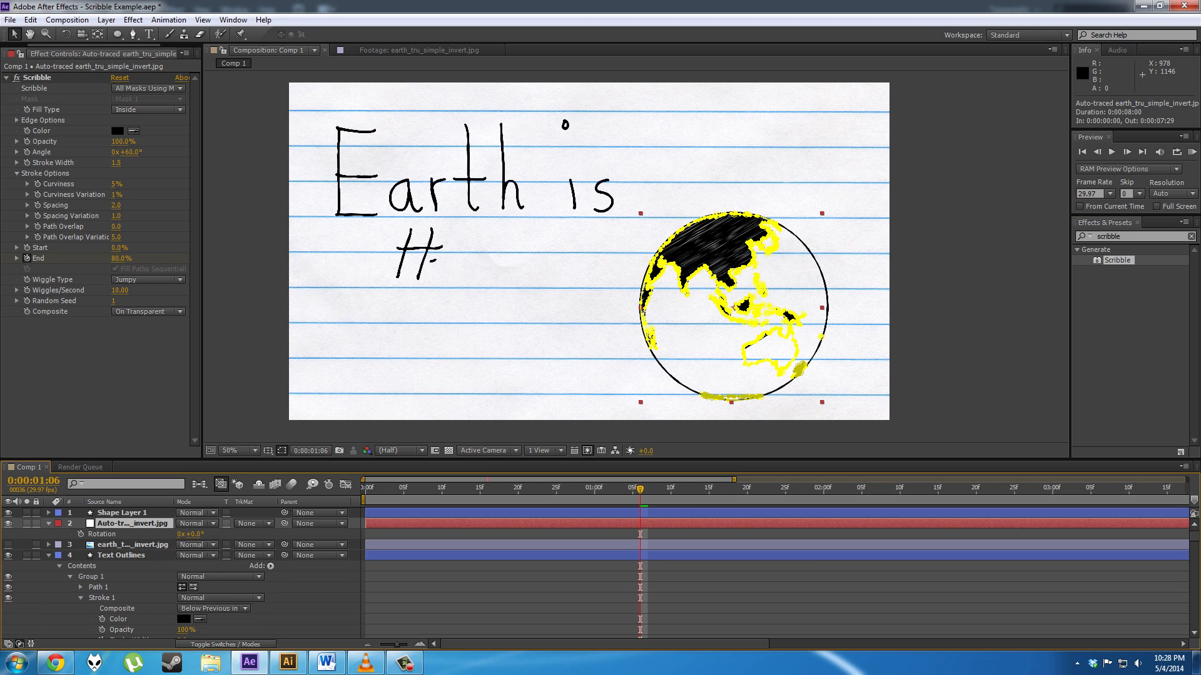
left_click(81, 534, "alt")
key("ctrl+v")
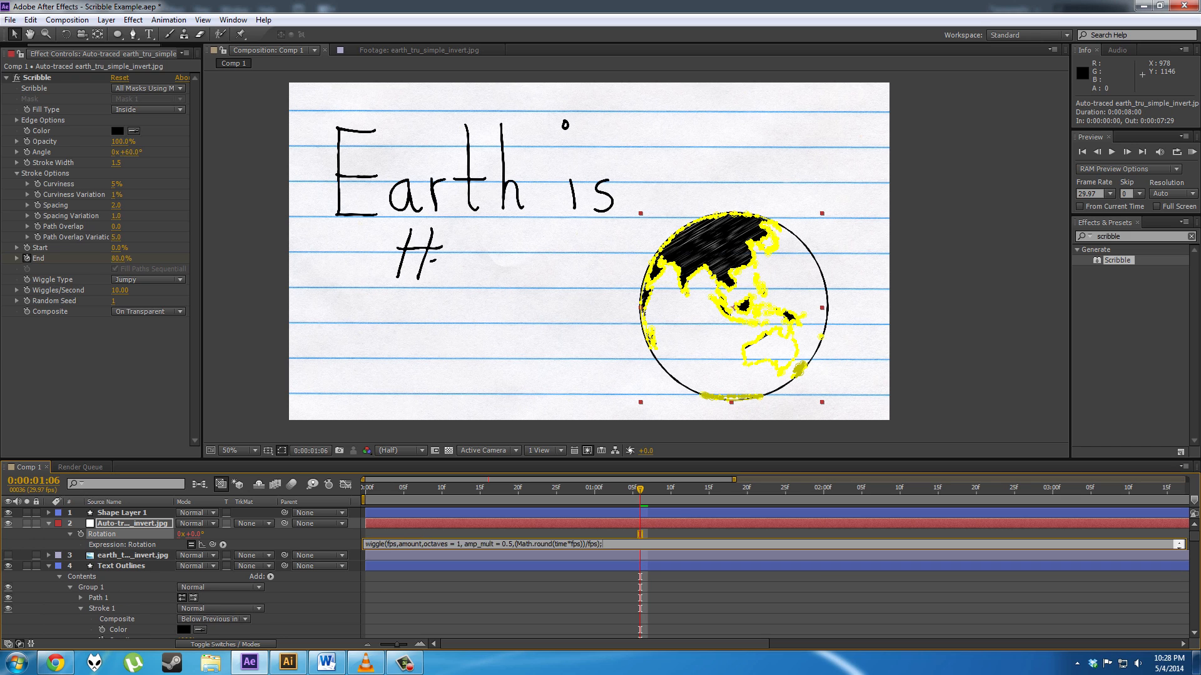
left_click(132, 556)
left_click(401, 545)
left_click(396, 552)
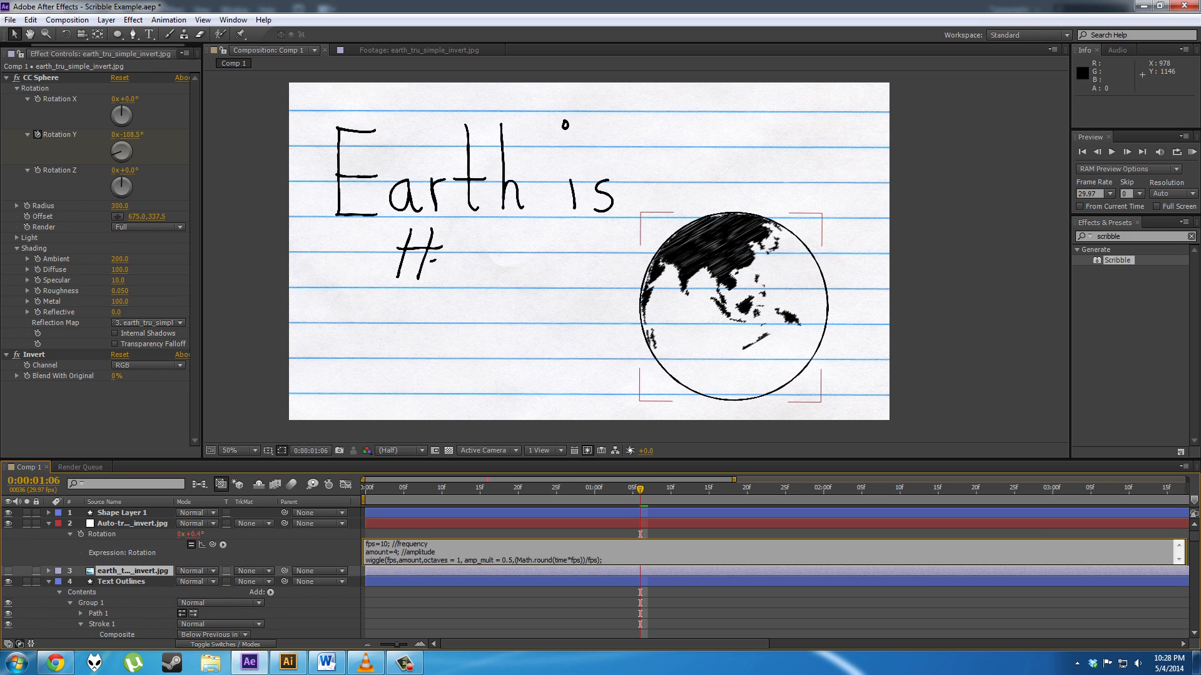
key("BackSpace")
type("0.25")
key("KP_Enter")
key("Home")
key("space")
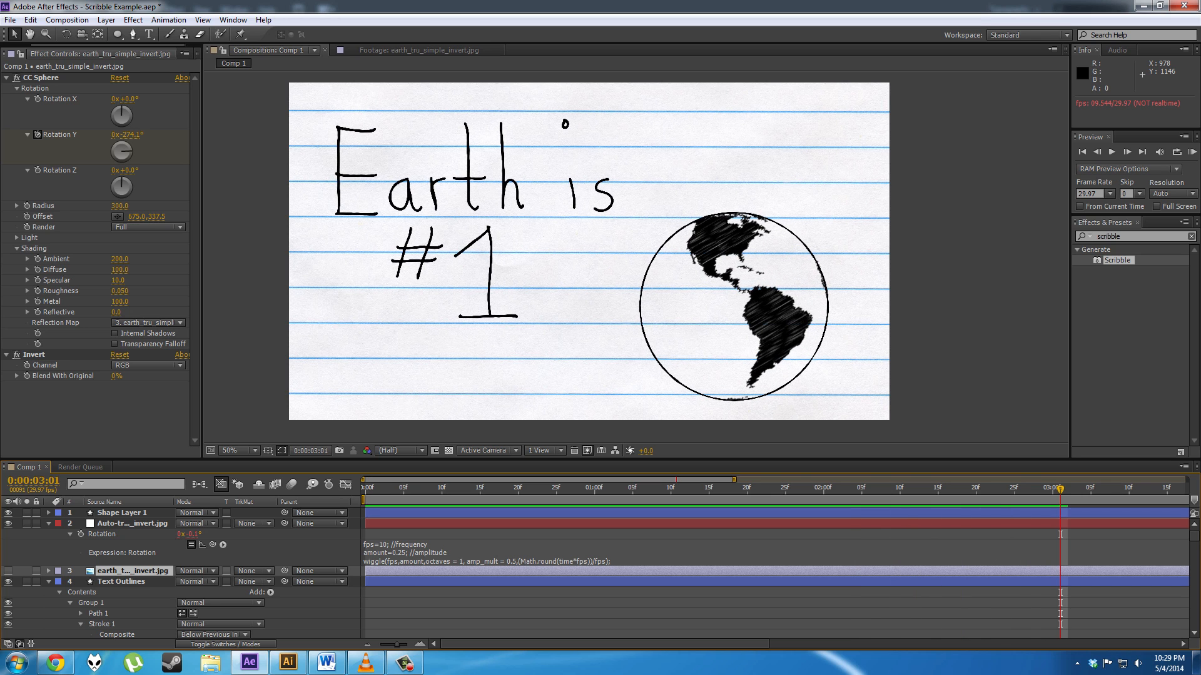
Step: Search the effects and presets for "pos"
left_click(1106, 236)
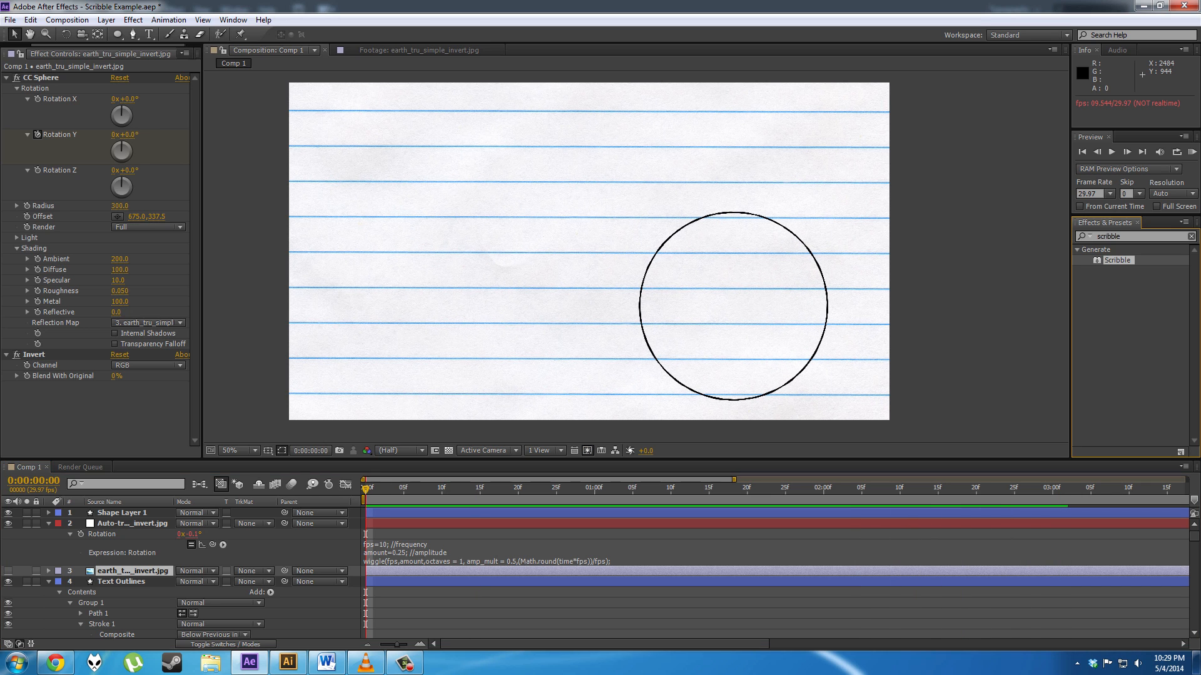
double_click(1106, 237)
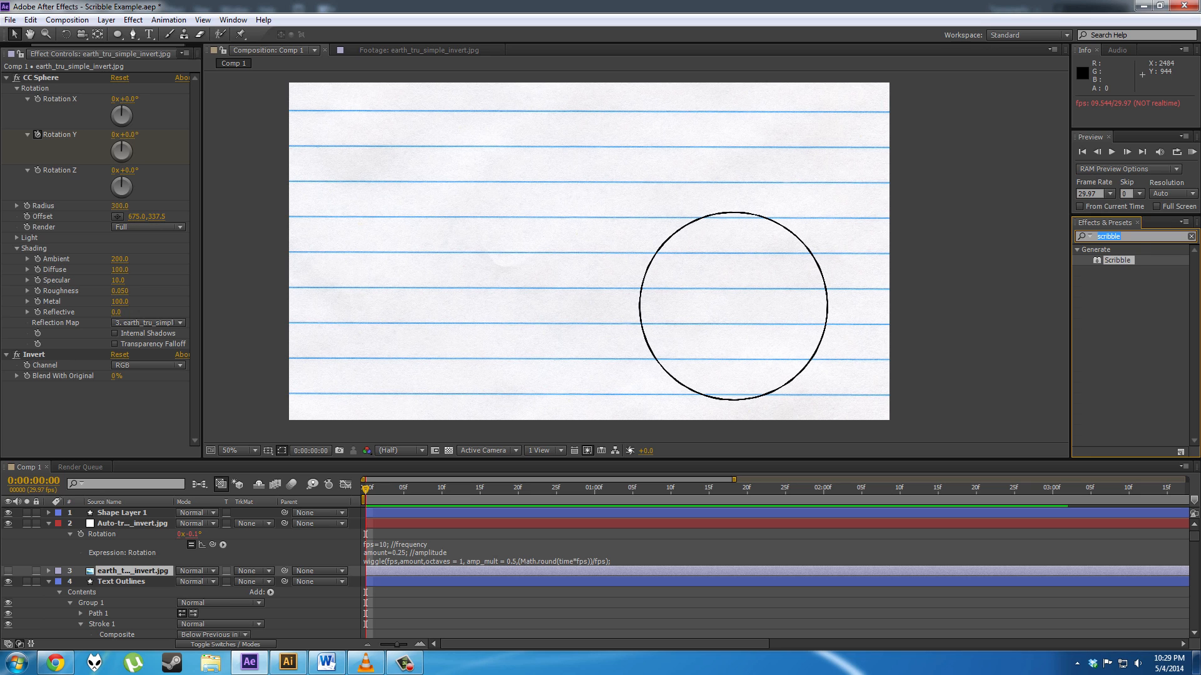
type("pos")
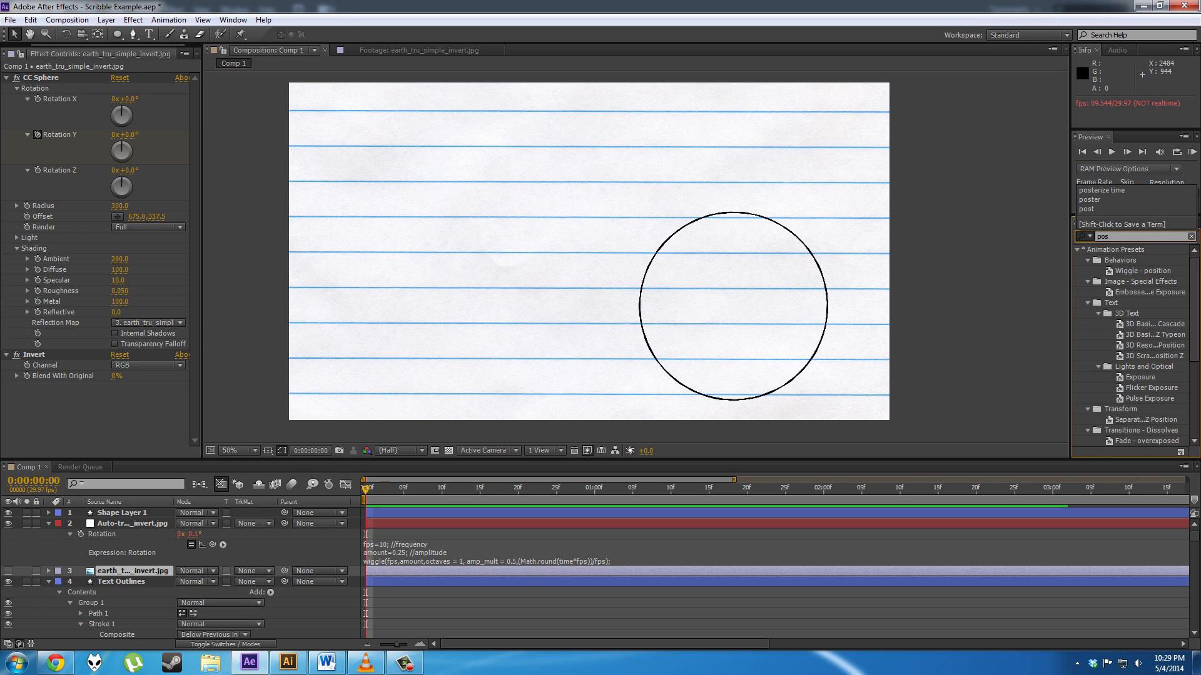
Step: Play back and scrub the animation to examine the text and globe motion, ending at the first frame
key("space")
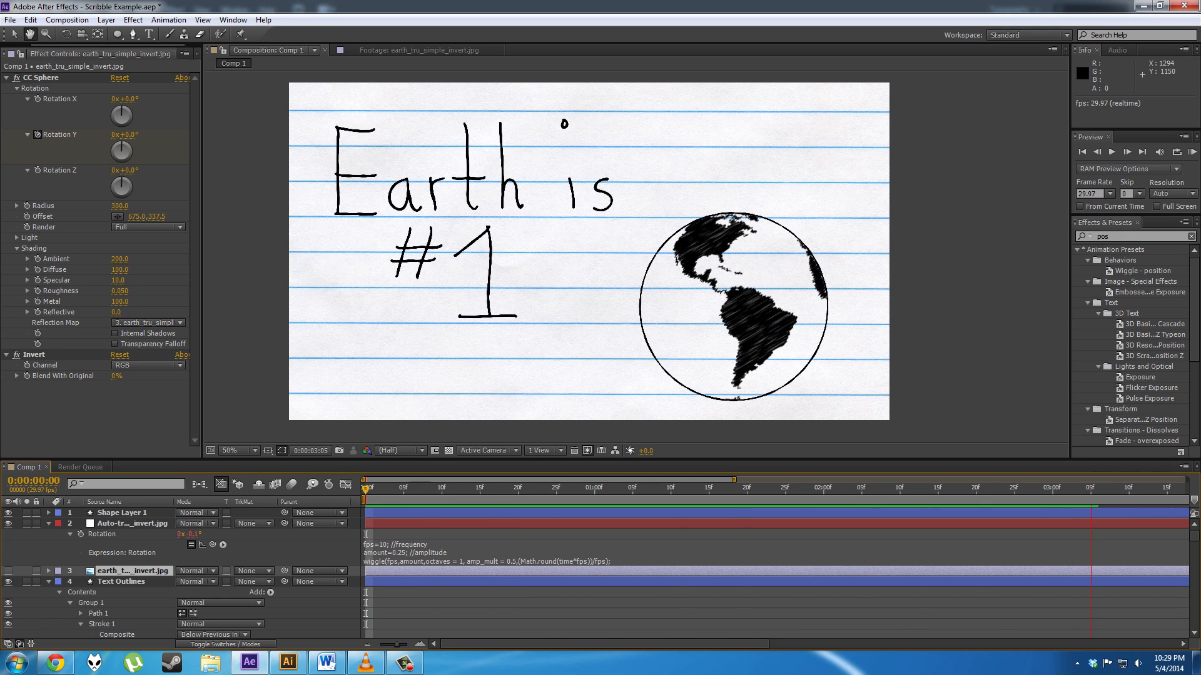
key("space")
key("space")
key("space")
key("space")
key("space")
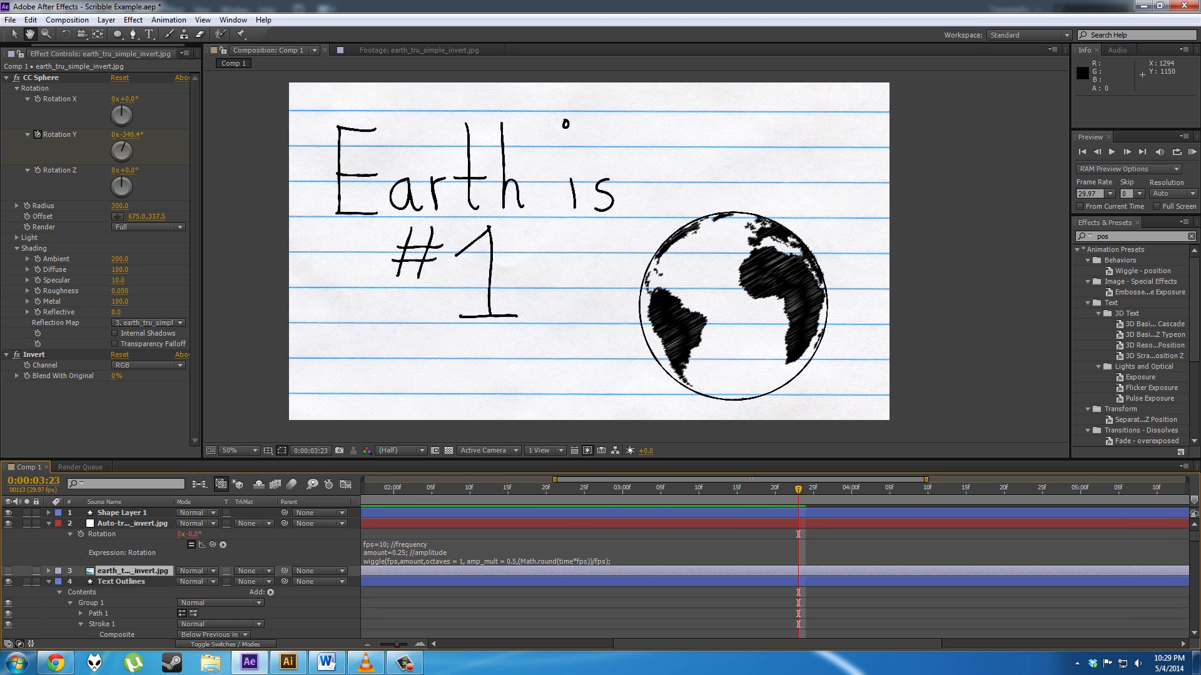
key("space")
left_click_drag(784, 489, 463, 489)
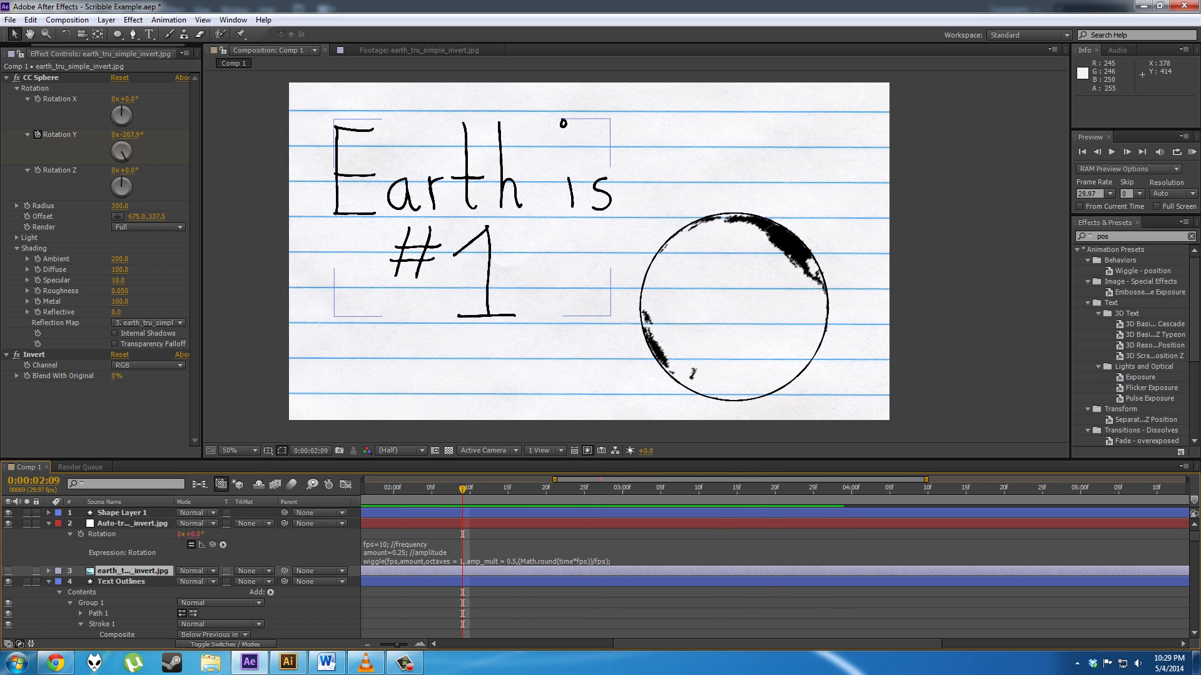
key("Home")
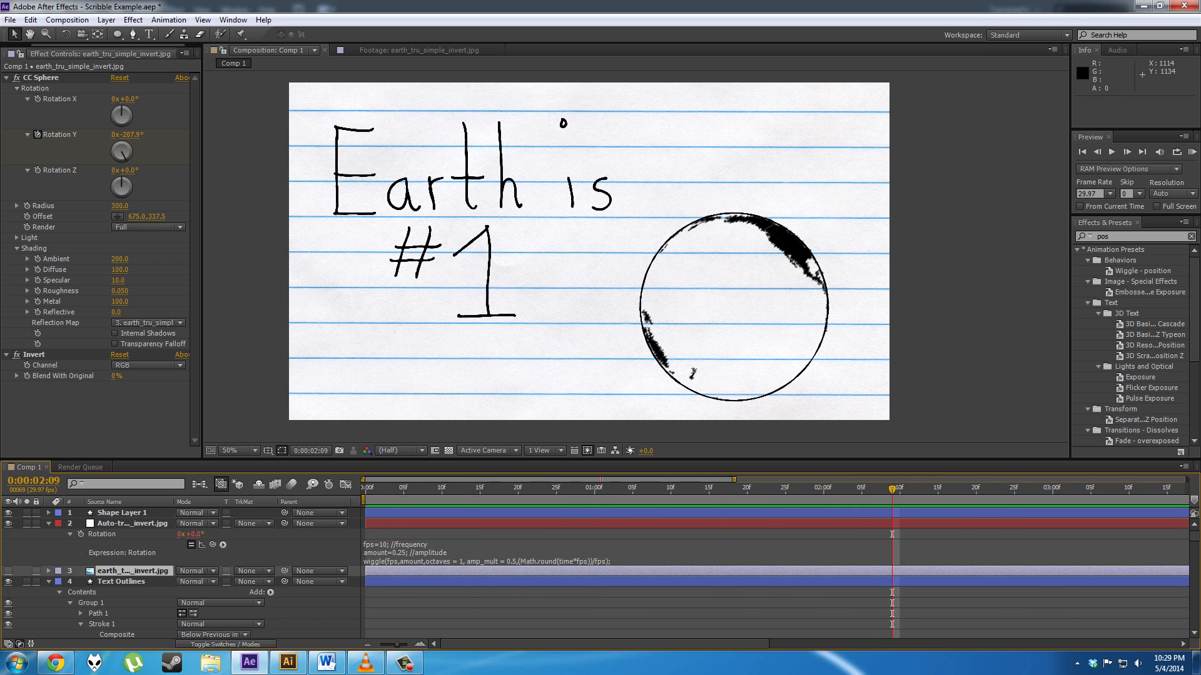
Step: Search the effects for "post" and add Posterize Time to the circle layer with a Frame Rate of 20
left_click(1109, 236)
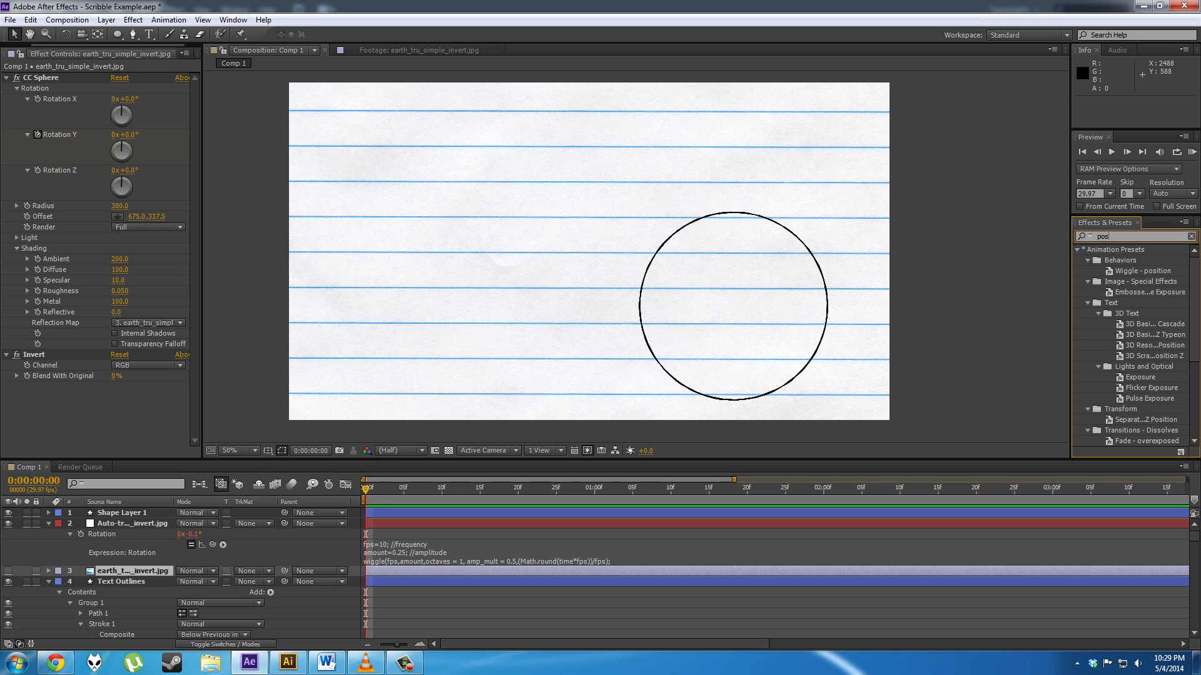
type("t")
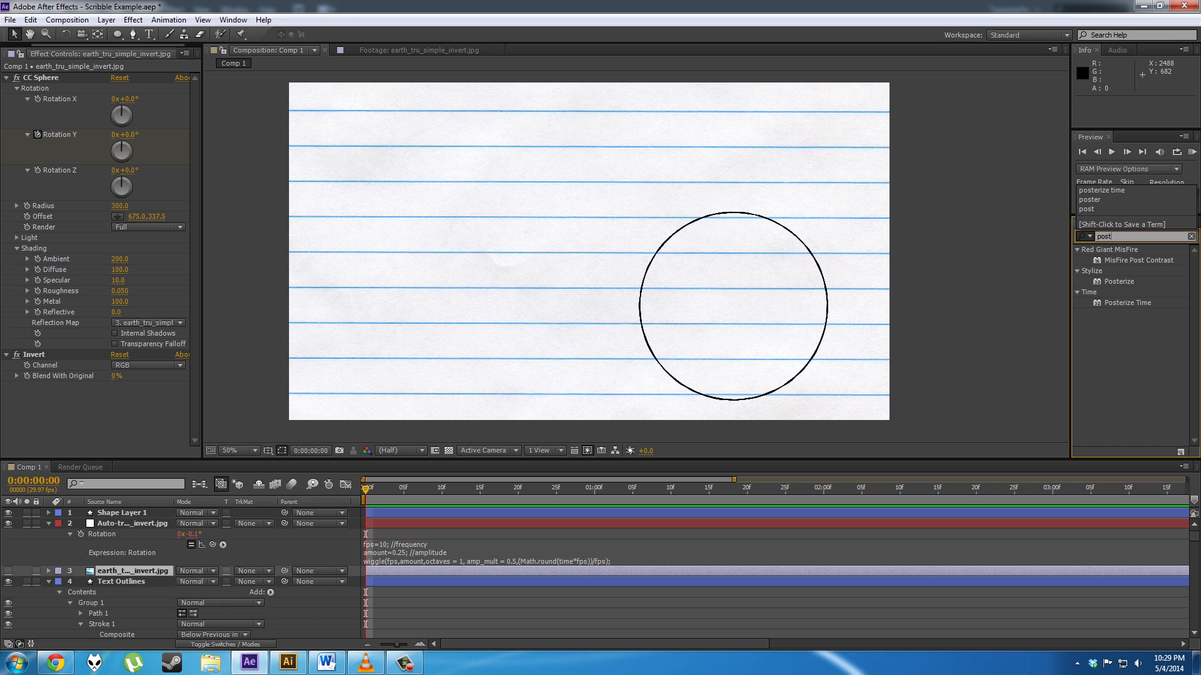
left_click(793, 489)
left_click_drag(1138, 299, 588, 251)
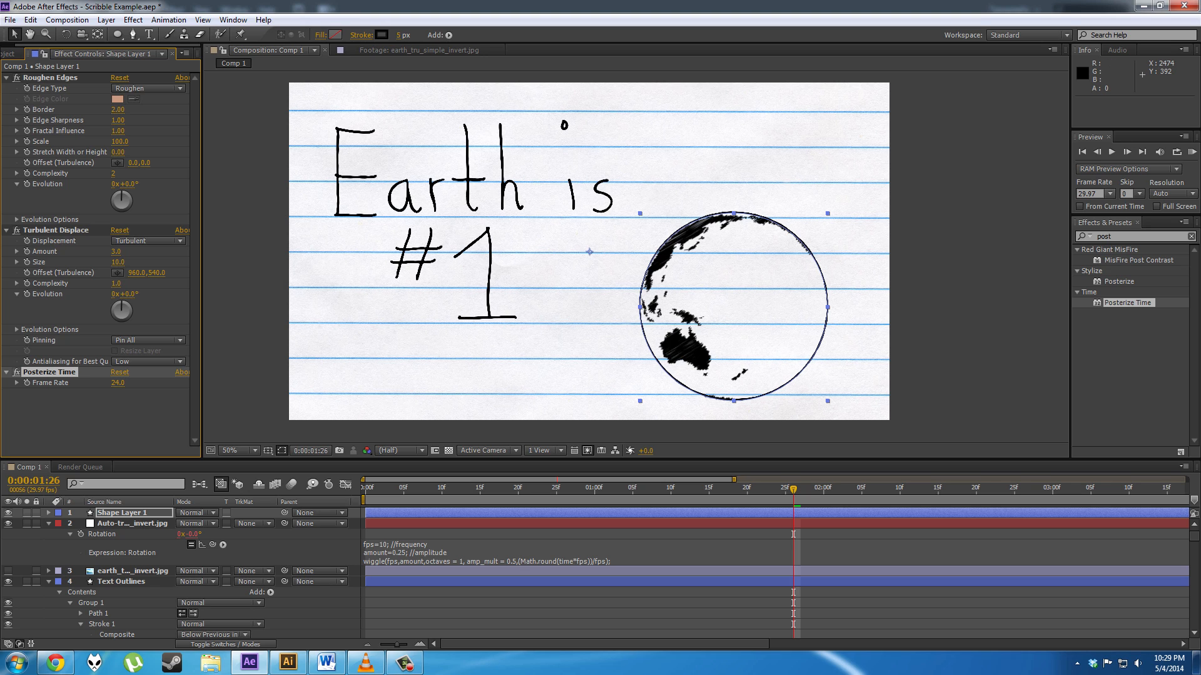
left_click(118, 382)
key("Return")
Step: Copy the Posterize Time effect to the auto-traced globe and Text Outlines layers and preview the composition
left_click(400, 524)
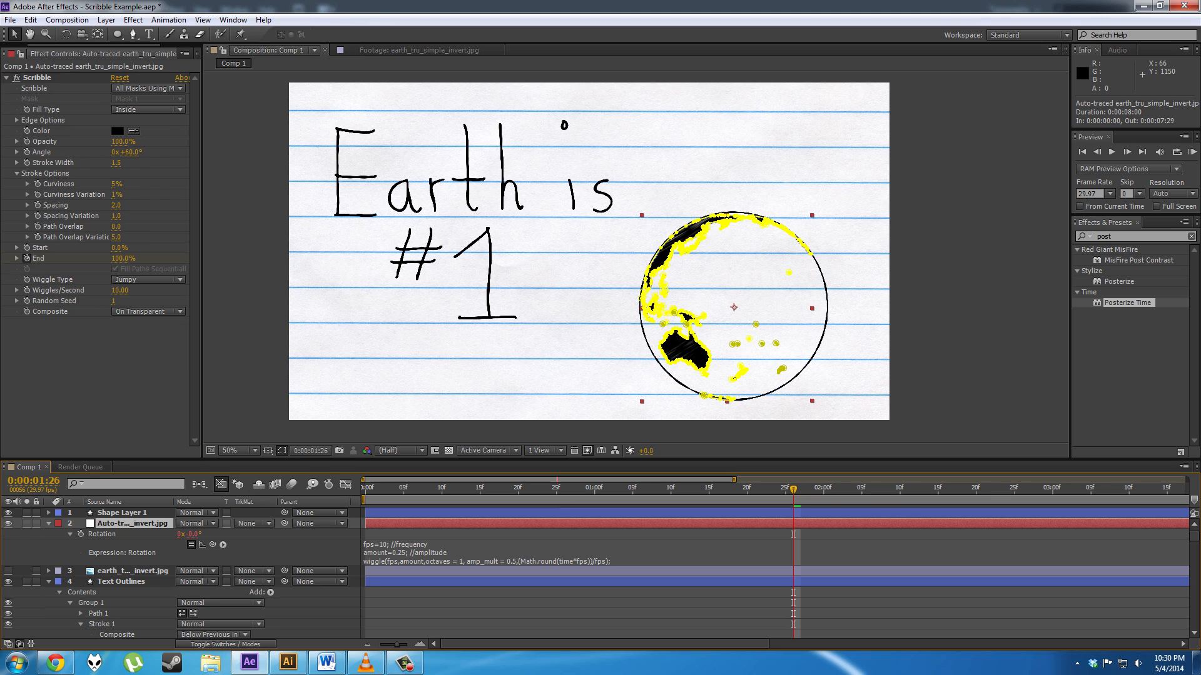
key("ctrl+v")
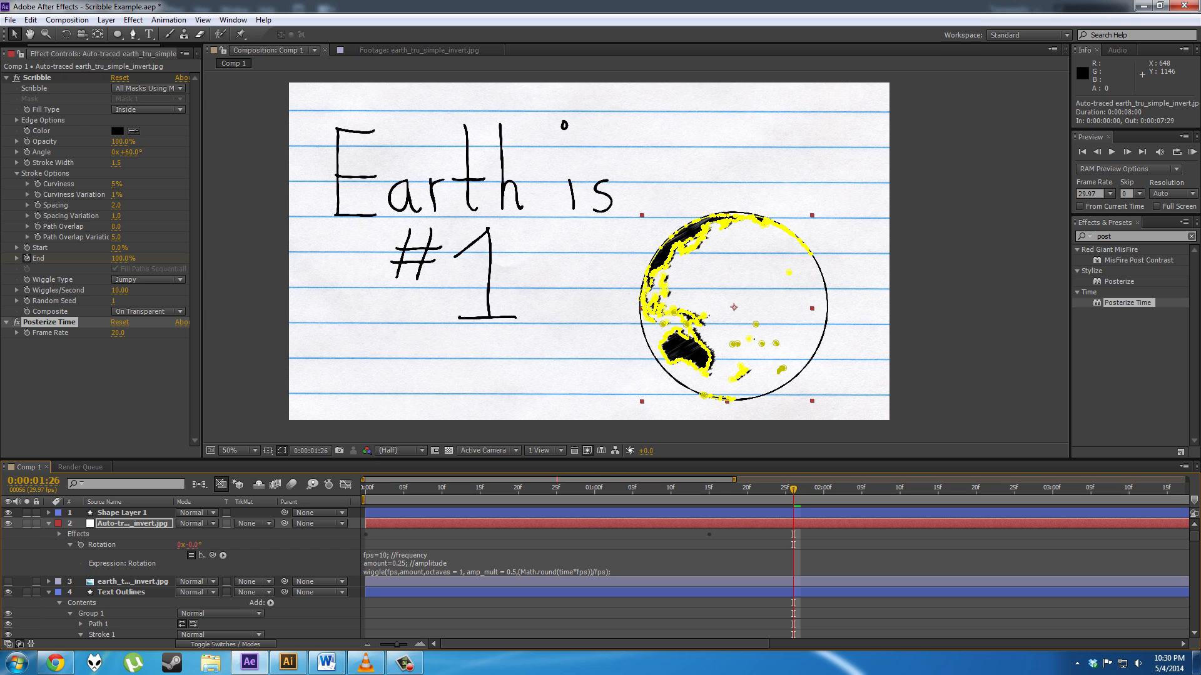
scroll(500, 563, "down", 1)
left_click(500, 560)
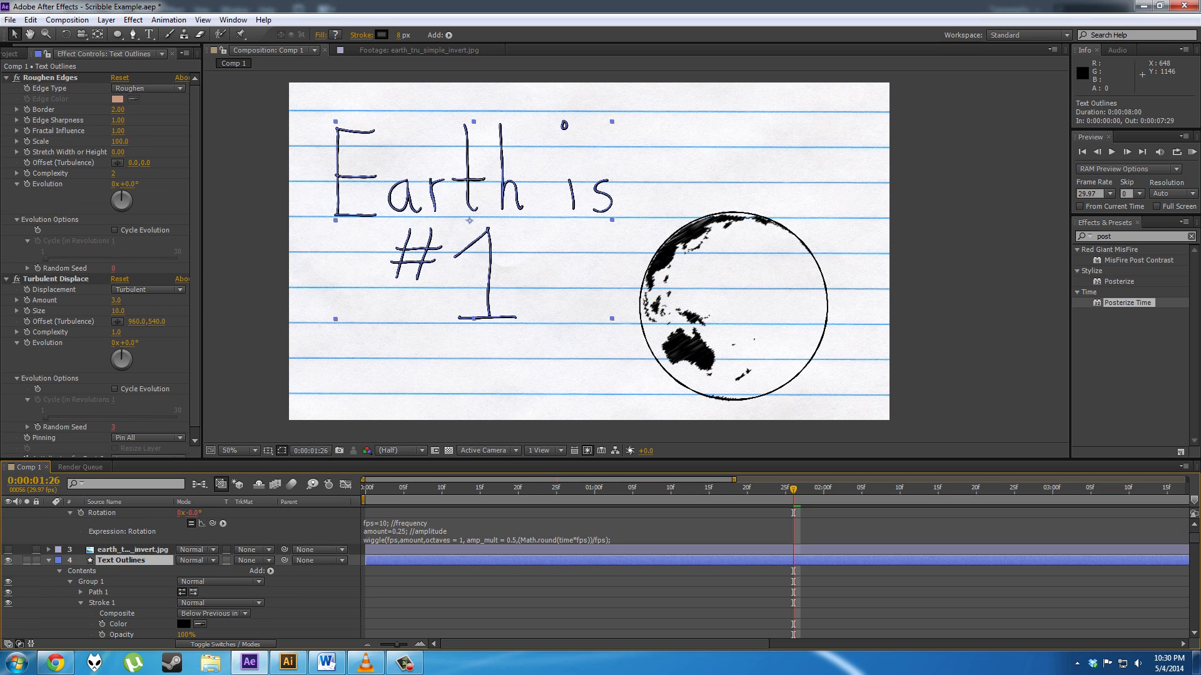
key("ctrl+v")
scroll(500, 563, "down", 1)
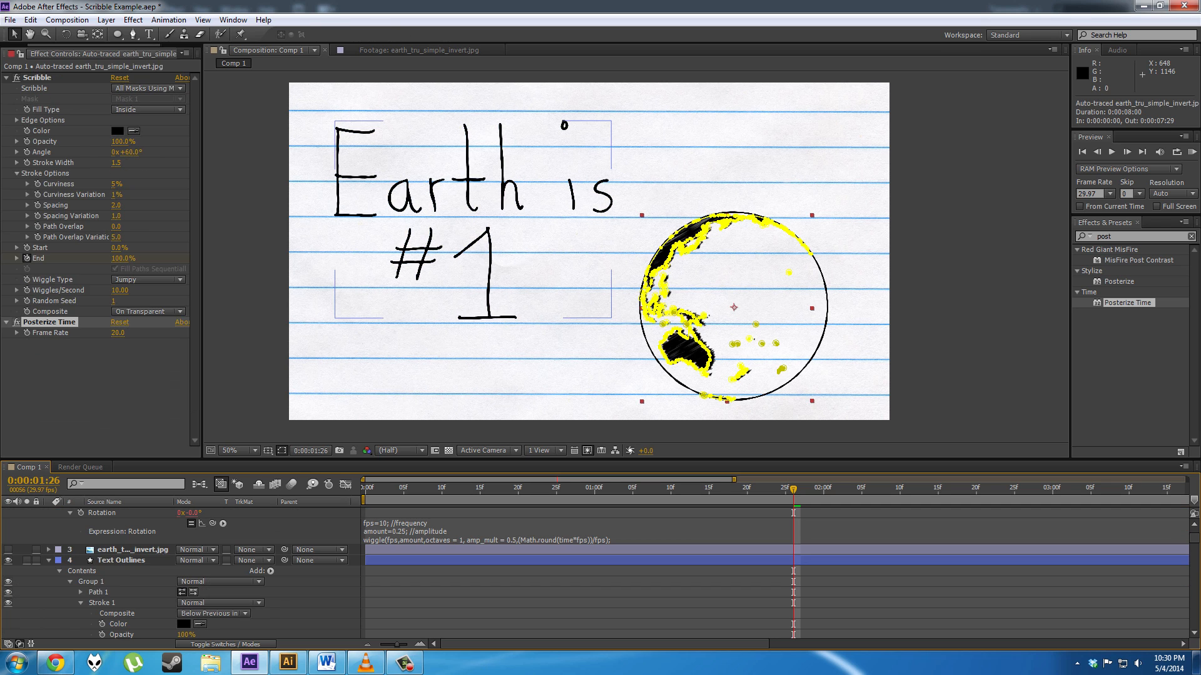
left_click(494, 561)
key("KP_0")
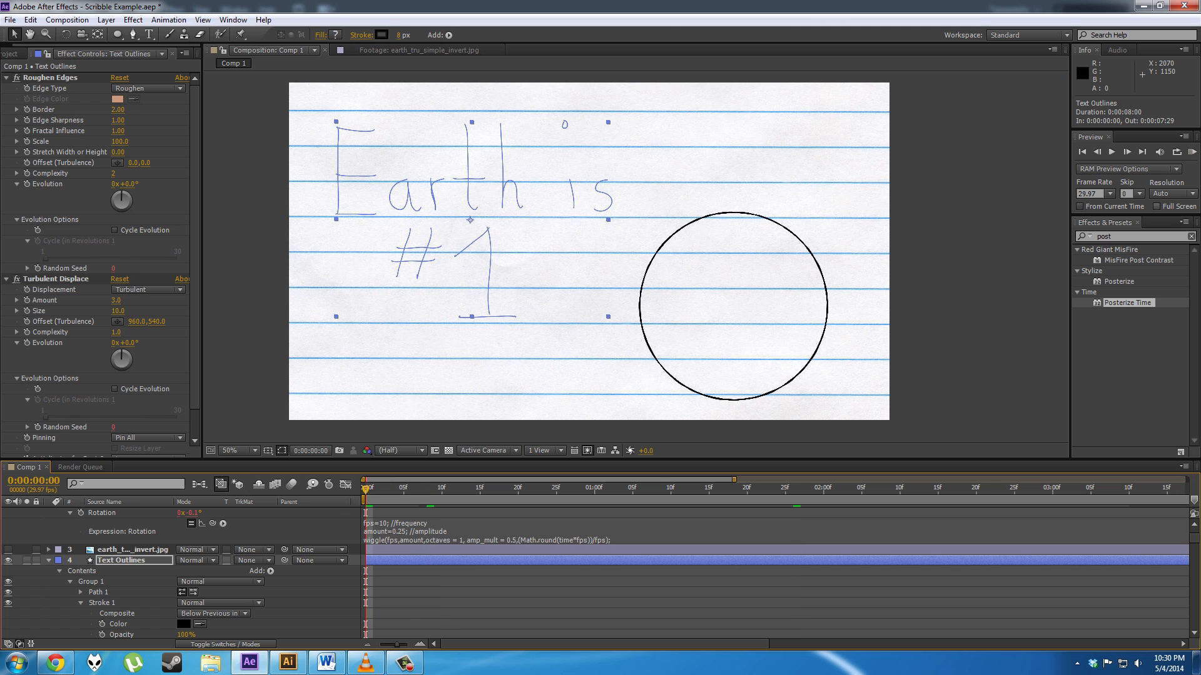
Step: Preview the composition's playback, stop it, and deselect the Text Outlines layer
key("KP_0")
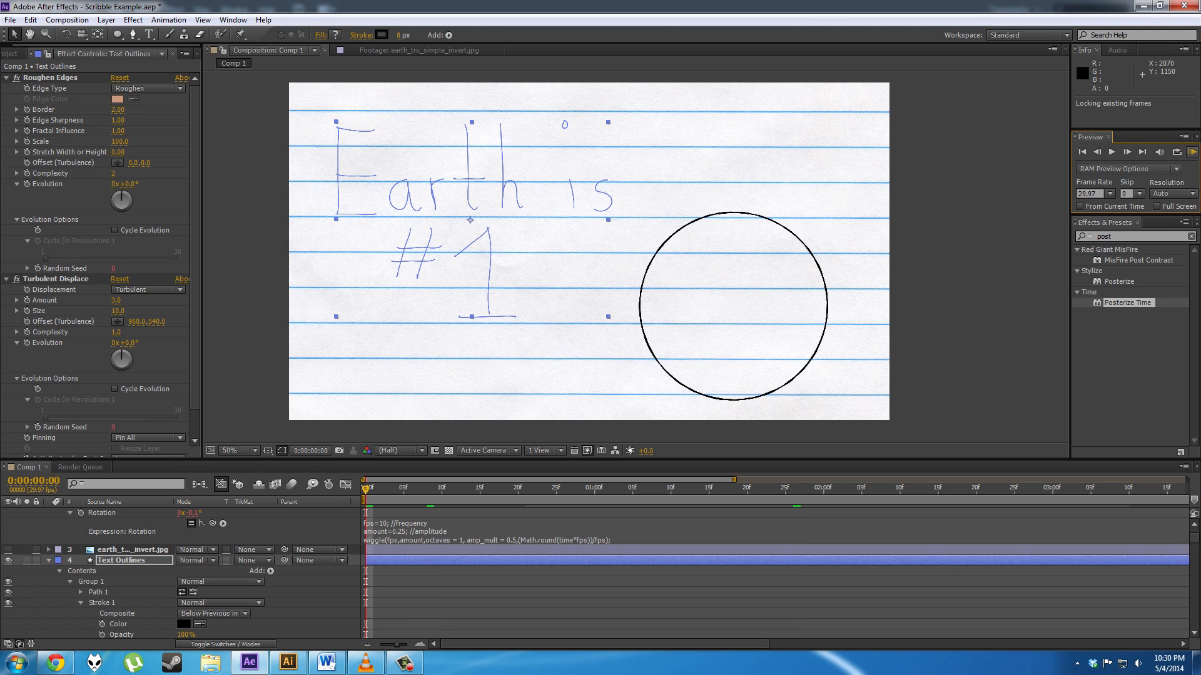
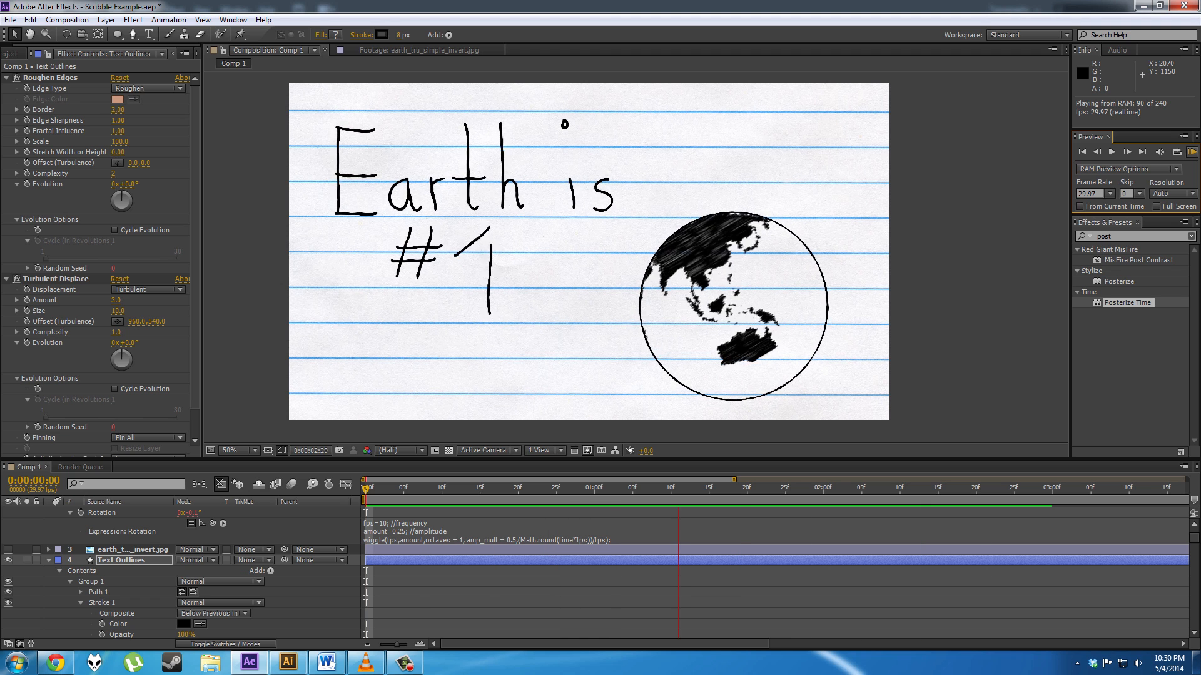
key("space")
left_click(911, 381)
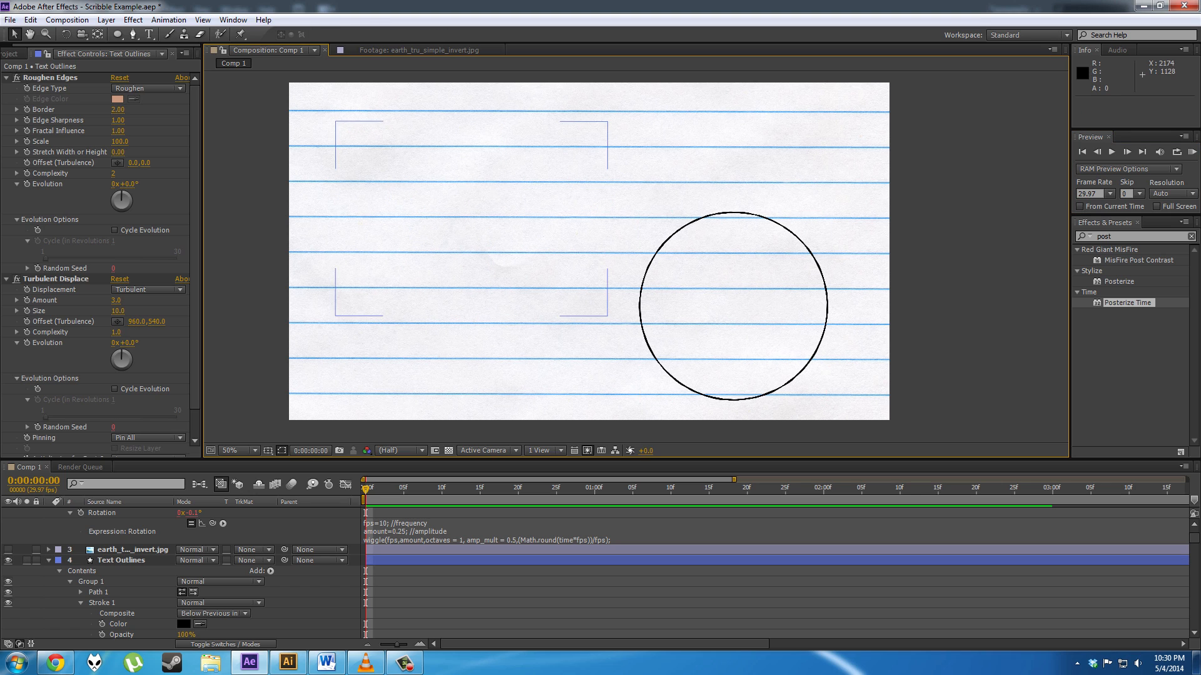
Step: Add a Trim Paths operator to the circle's shape layer
left_click_drag(733, 479, 889, 479)
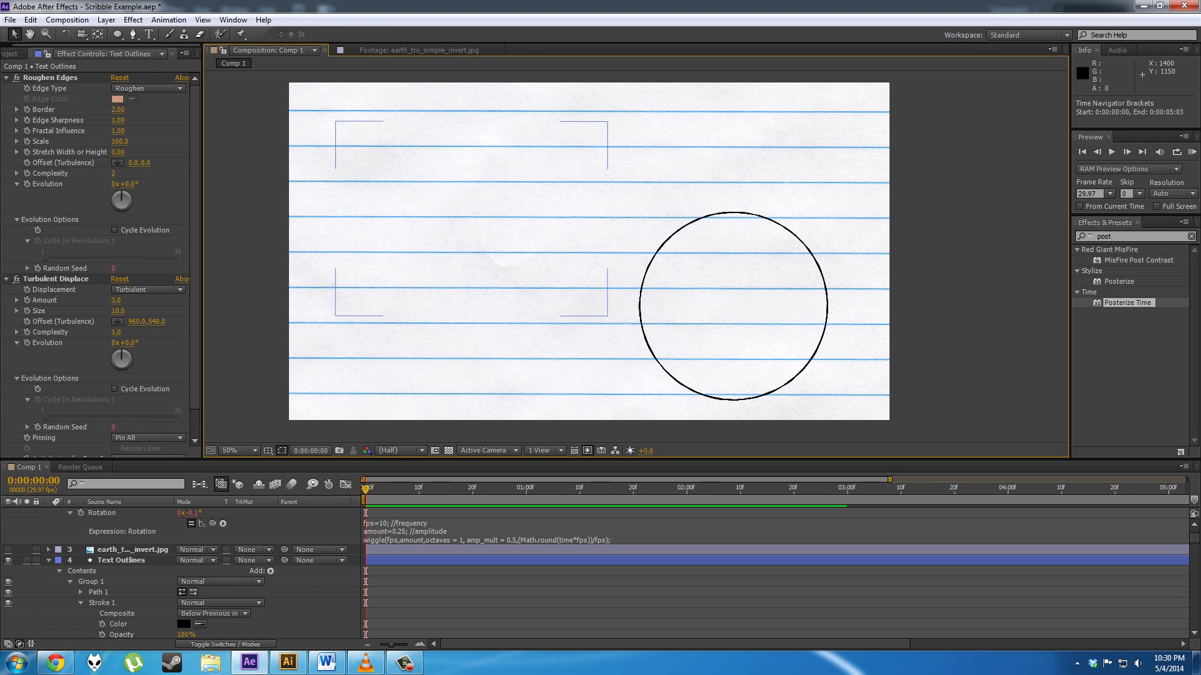
mouse_move(812, 645)
left_mouse_down()
mouse_move(1082, 644)
mouse_move(813, 644)
left_mouse_up()
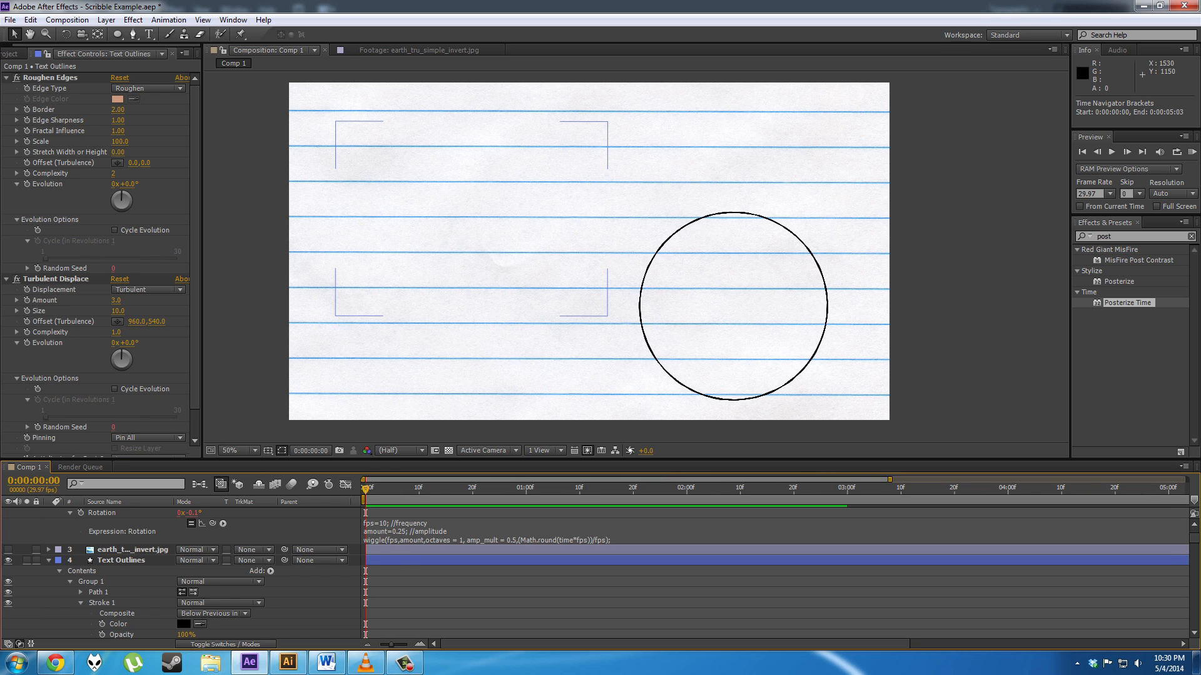
scroll(750, 563, "up", 1)
left_click(732, 400)
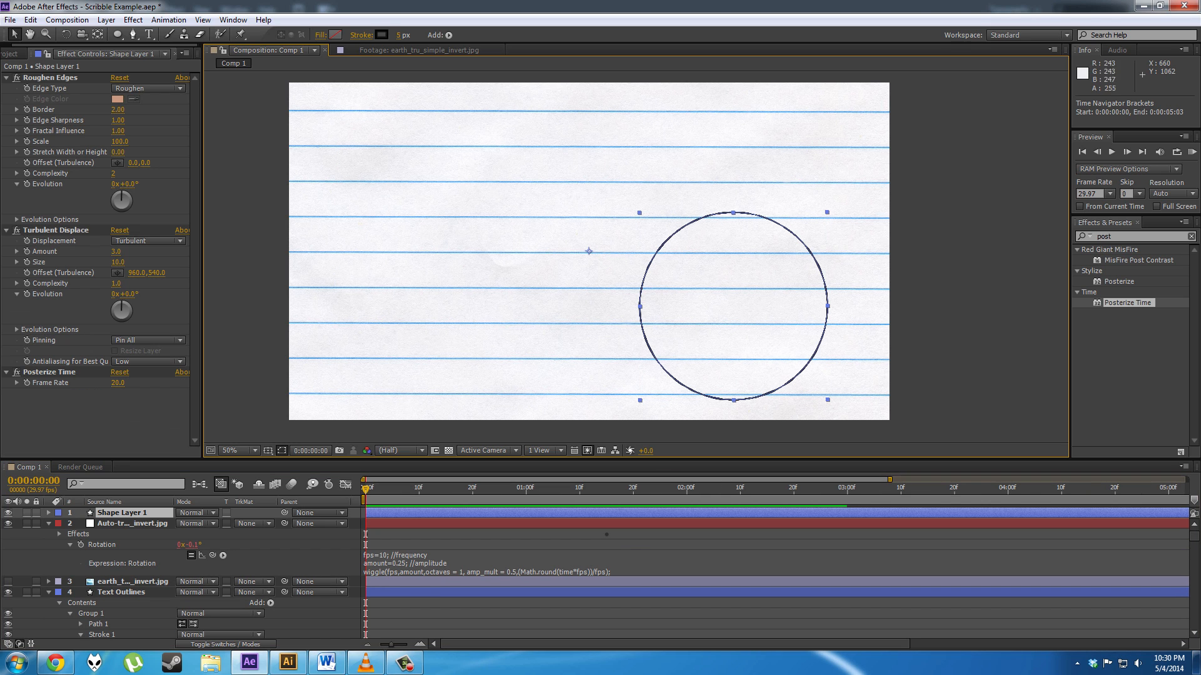
left_click(49, 512)
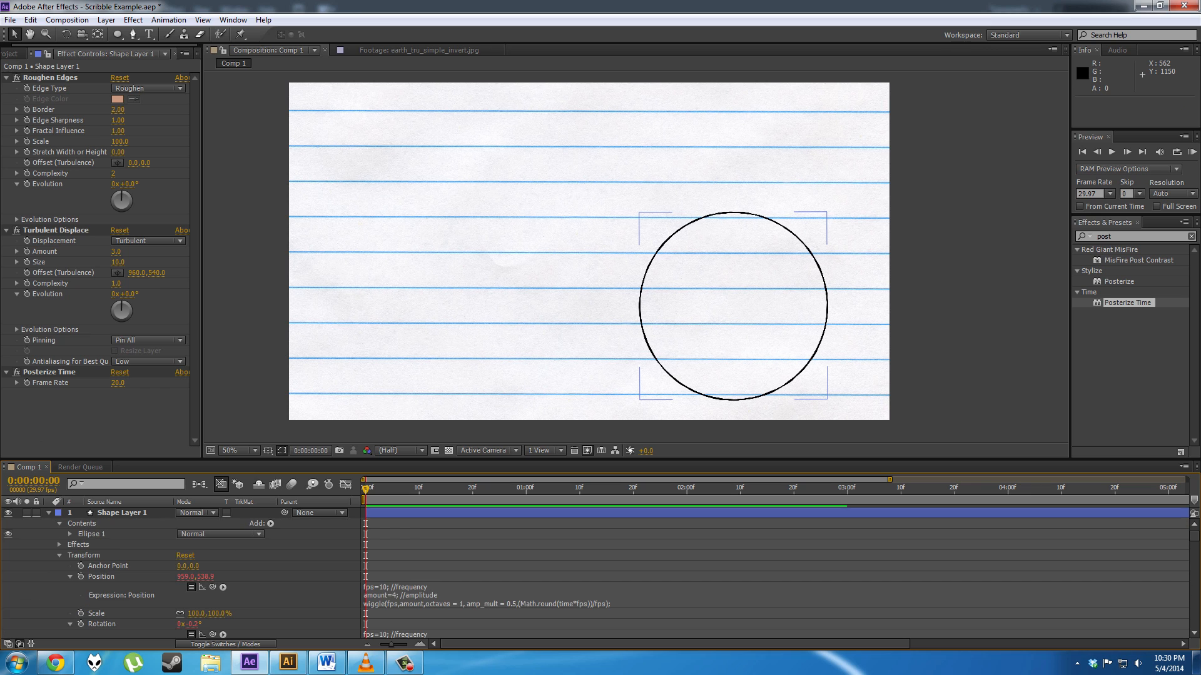
left_click(271, 523)
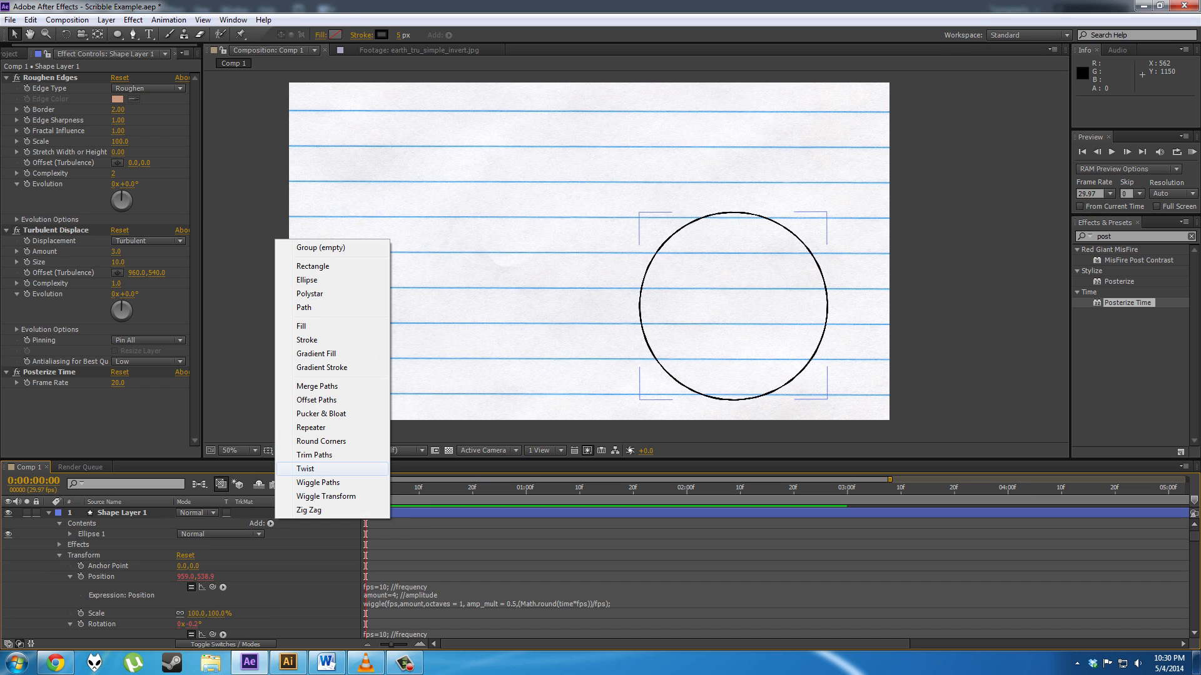
left_click(306, 468)
scroll(181, 576, "down", 5)
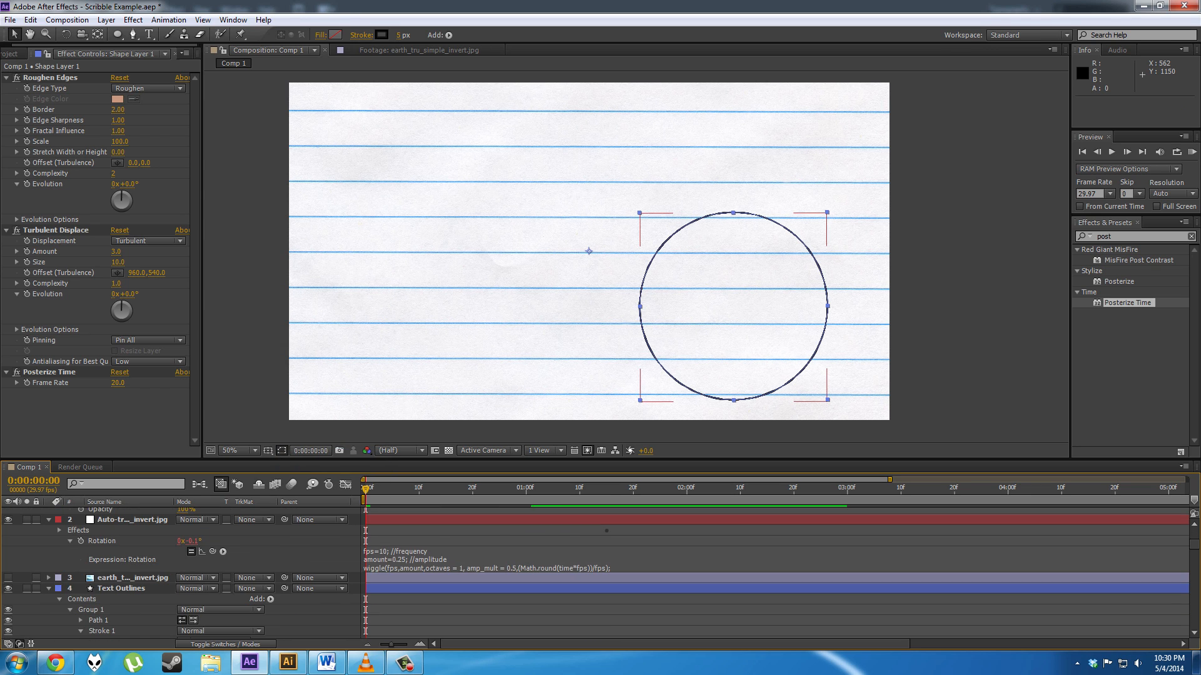
scroll(181, 576, "up", 5)
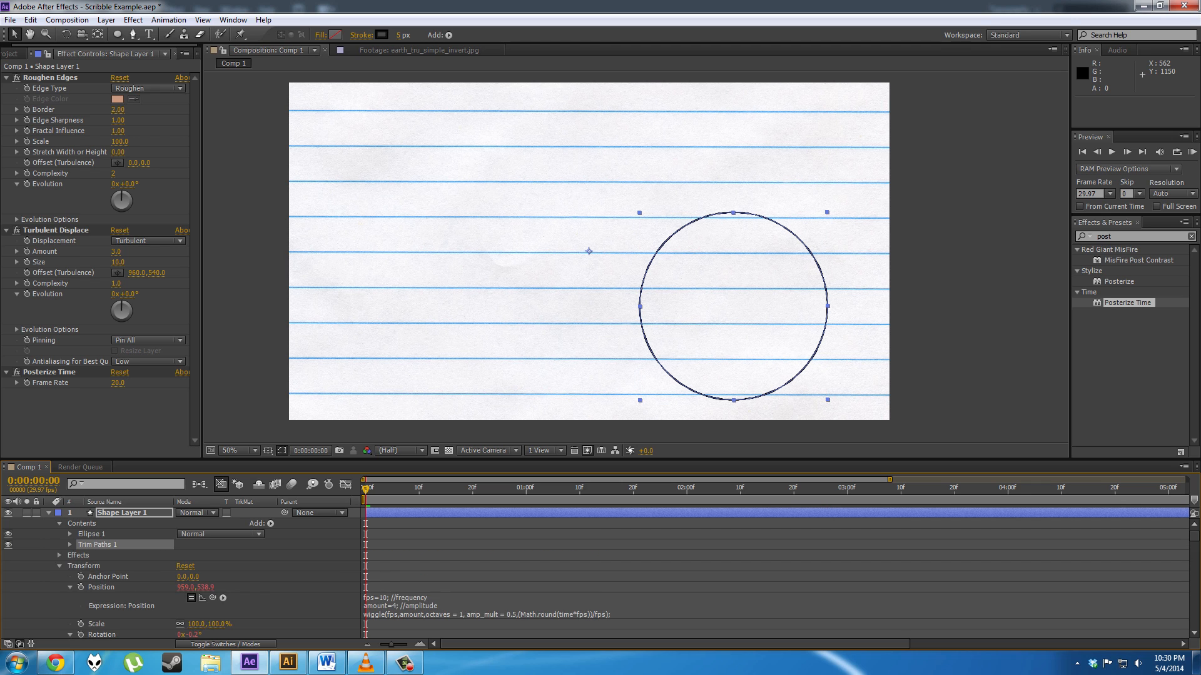
Step: Set the circle's Trim Paths Start to 100% and keyframe it at the first frame
left_click(70, 545)
left_click_drag(182, 555, 264, 555)
left_click(91, 555)
Step: Keyframe the circle's Trim Paths Start at 0% at 0:00:01:15
left_click(638, 488)
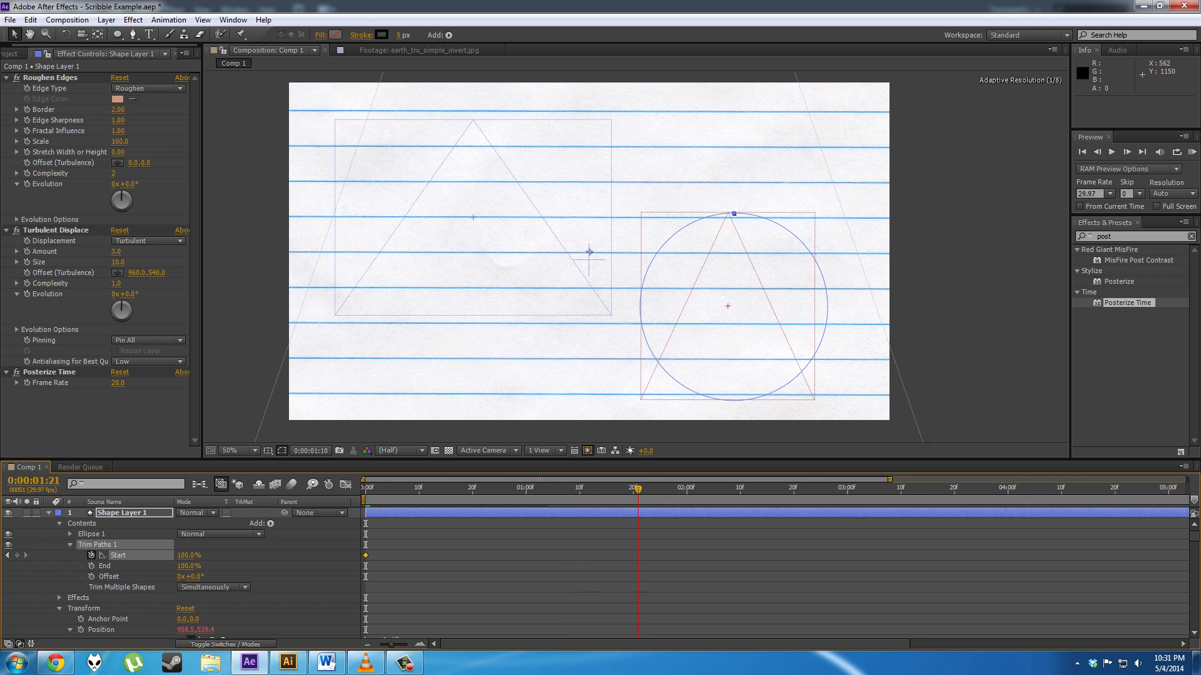
scroll(612, 488, "up", 1)
left_click_drag(612, 489, 601, 488)
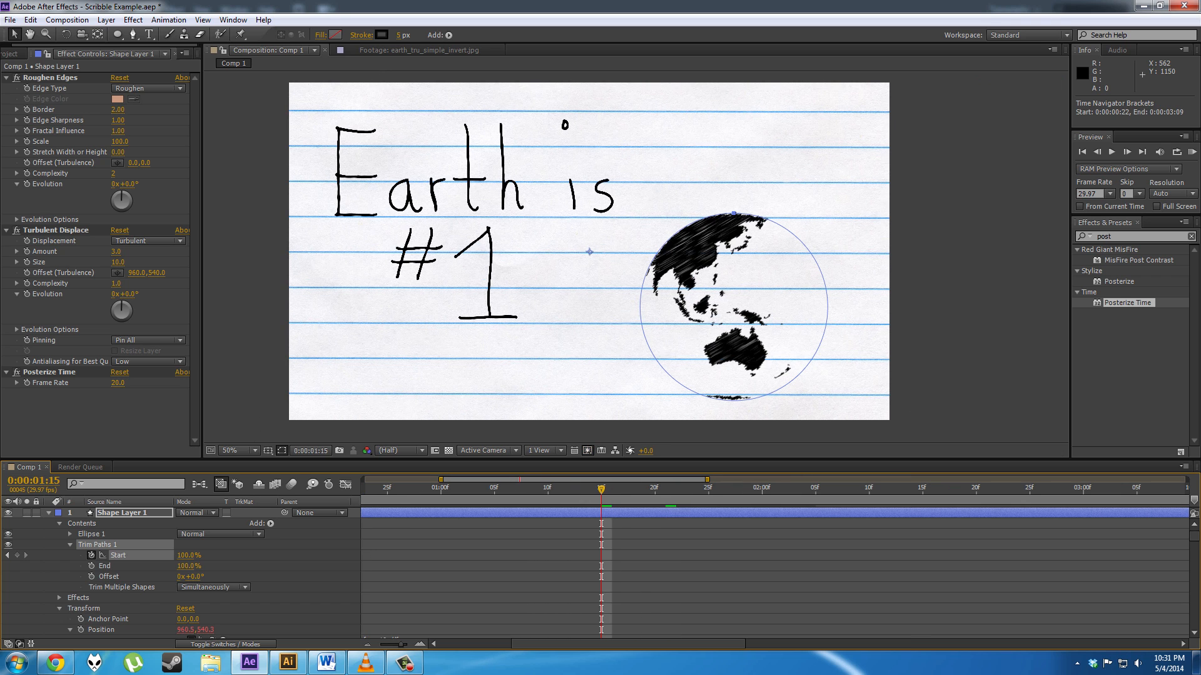
left_click_drag(184, 556, 122, 555)
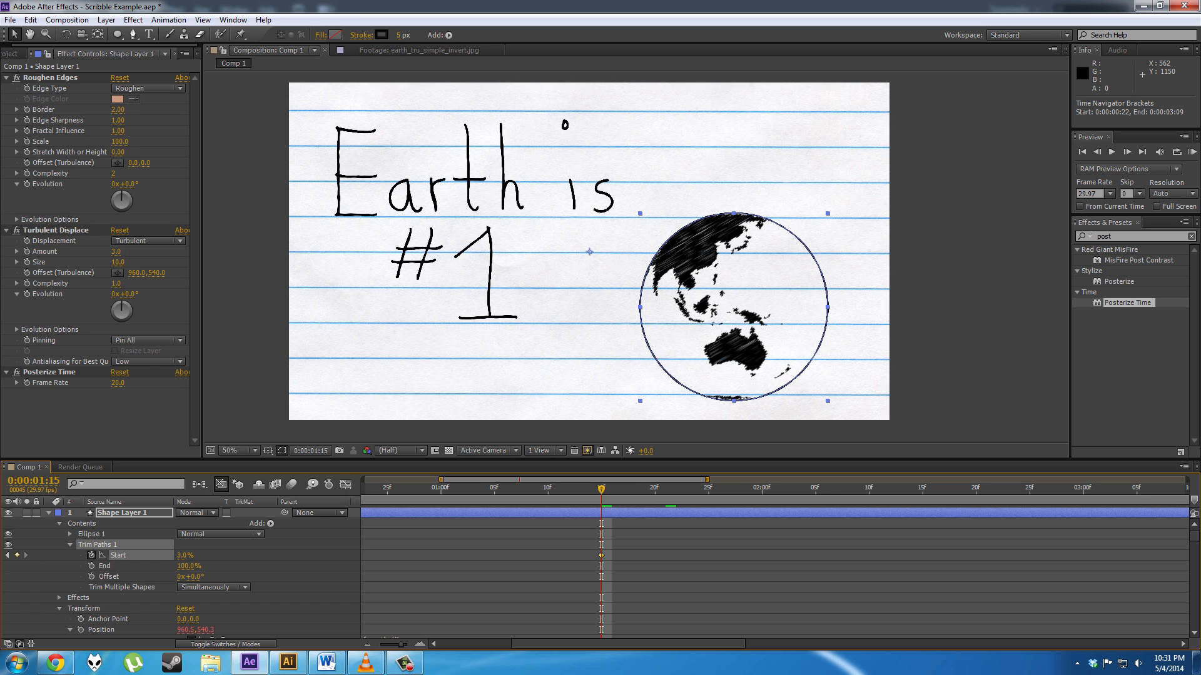
key("minus")
key("minus")
key("minus")
key("equal")
key("equal")
key("equal")
key("minus")
key("minus")
key("minus")
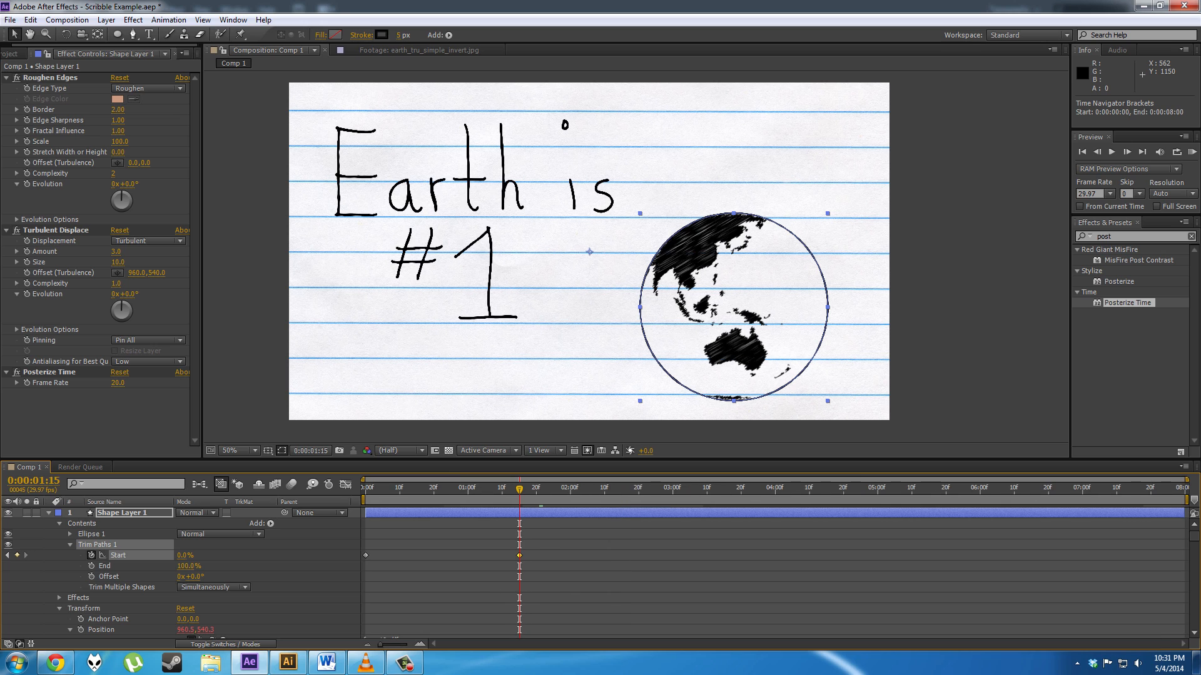
Step: Keyframe the circle's Trim Paths Start at 0% at 0:00:07:10 and at 100% on the last frame, 0:00:07:29
left_click_drag(1117, 488, 1112, 489)
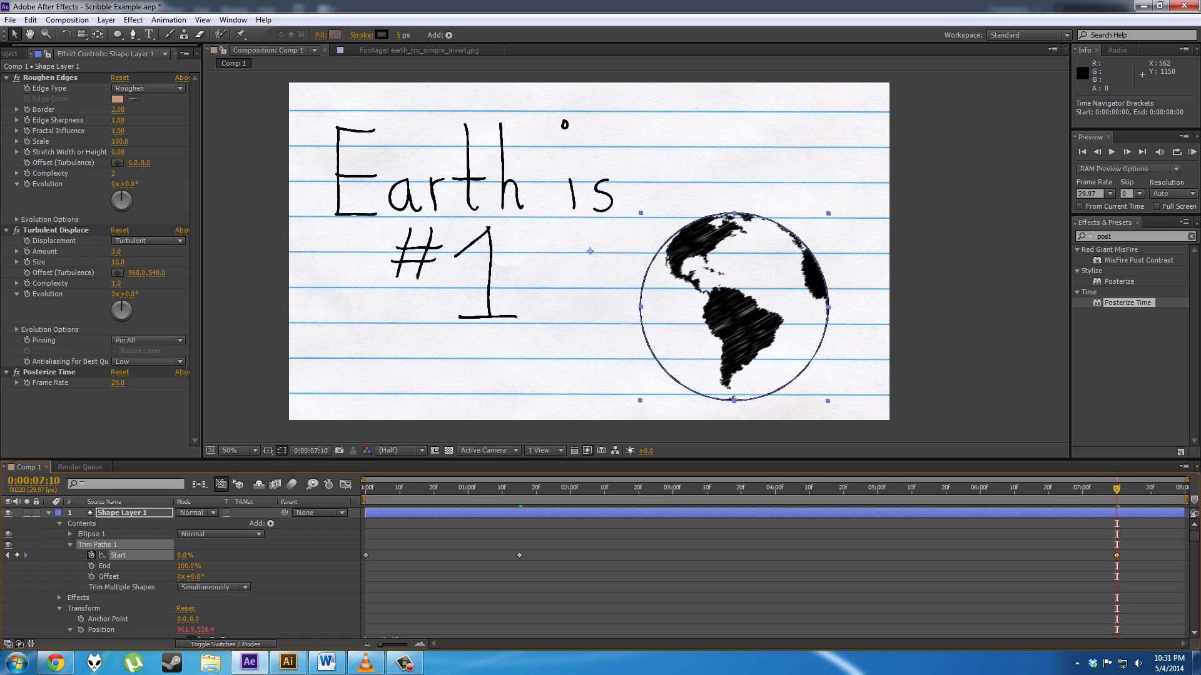
left_click_drag(1167, 489, 1182, 489)
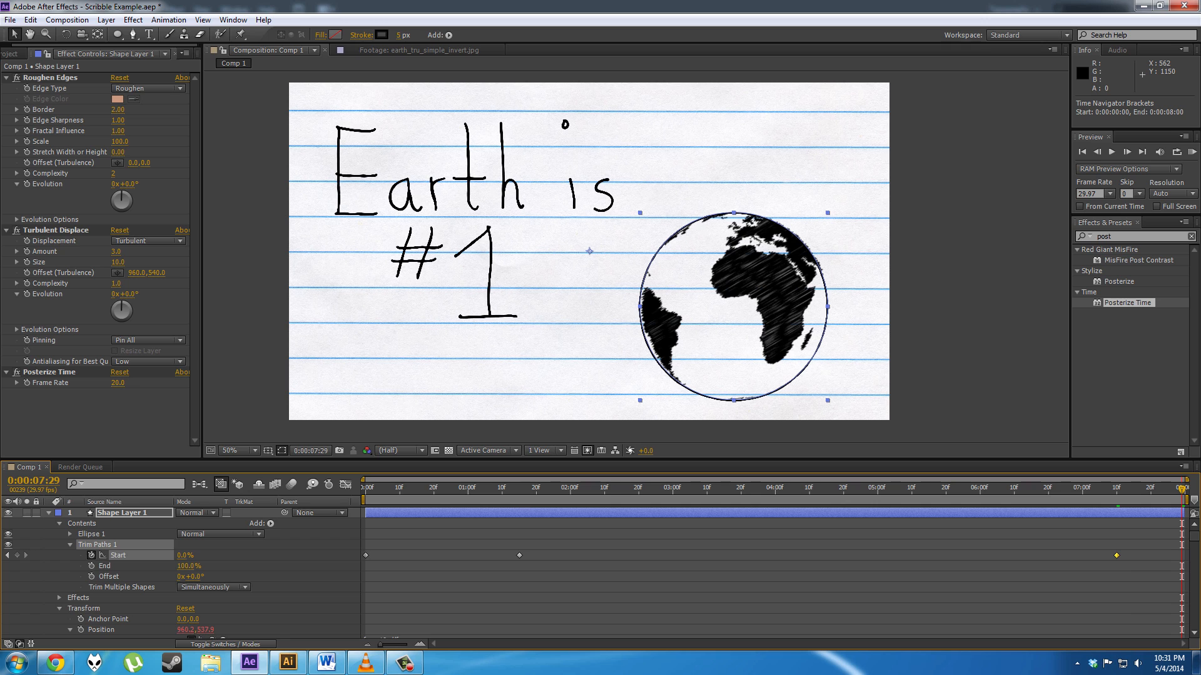
left_click_drag(185, 555, 257, 555)
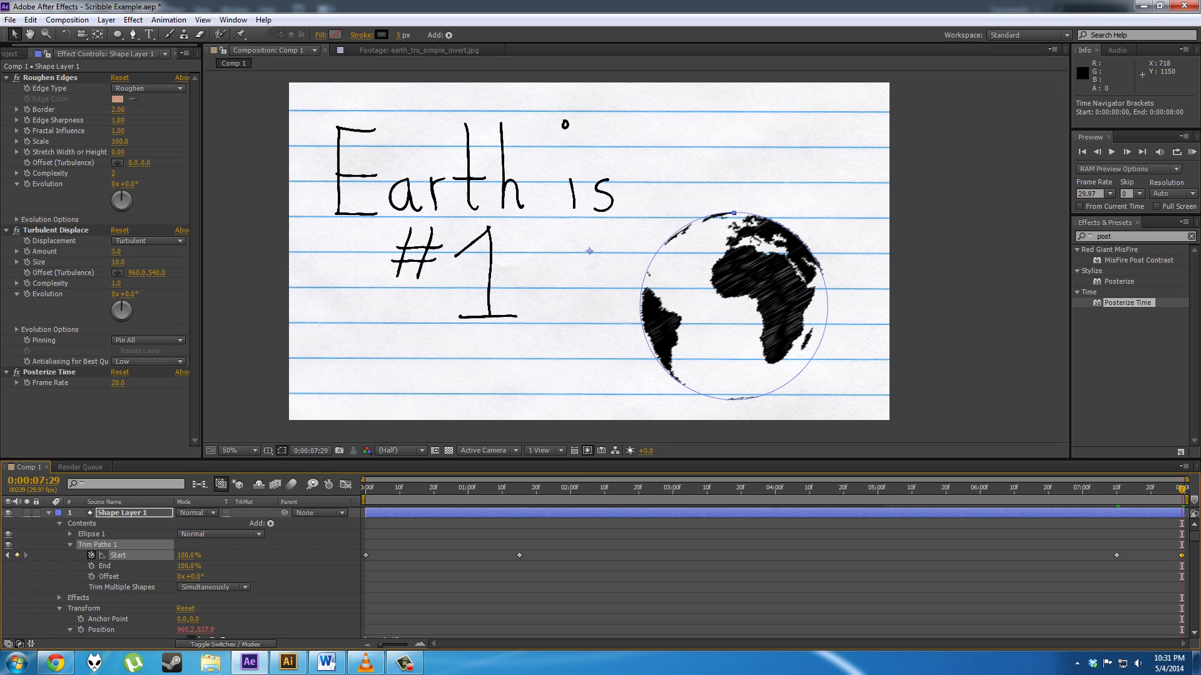
Step: Collapse the circle layer and expand the Scribble effect's properties on the auto-traced globe layer
left_click(49, 513)
left_click(132, 523)
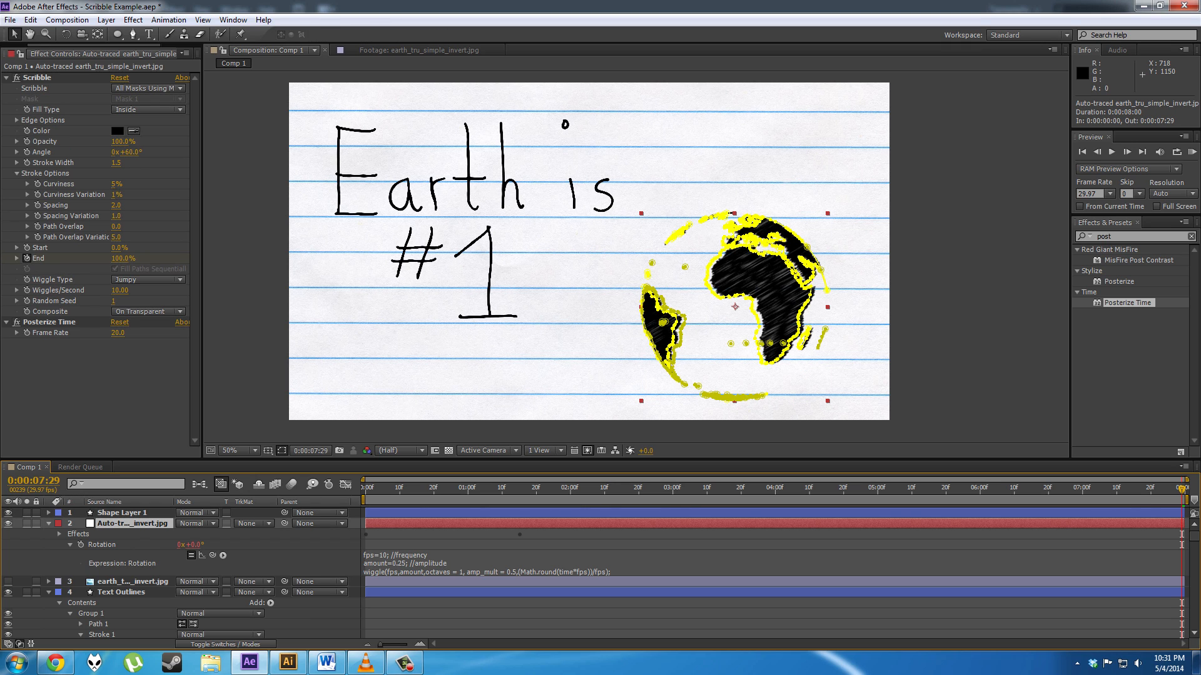
left_click(49, 524)
left_click(48, 523)
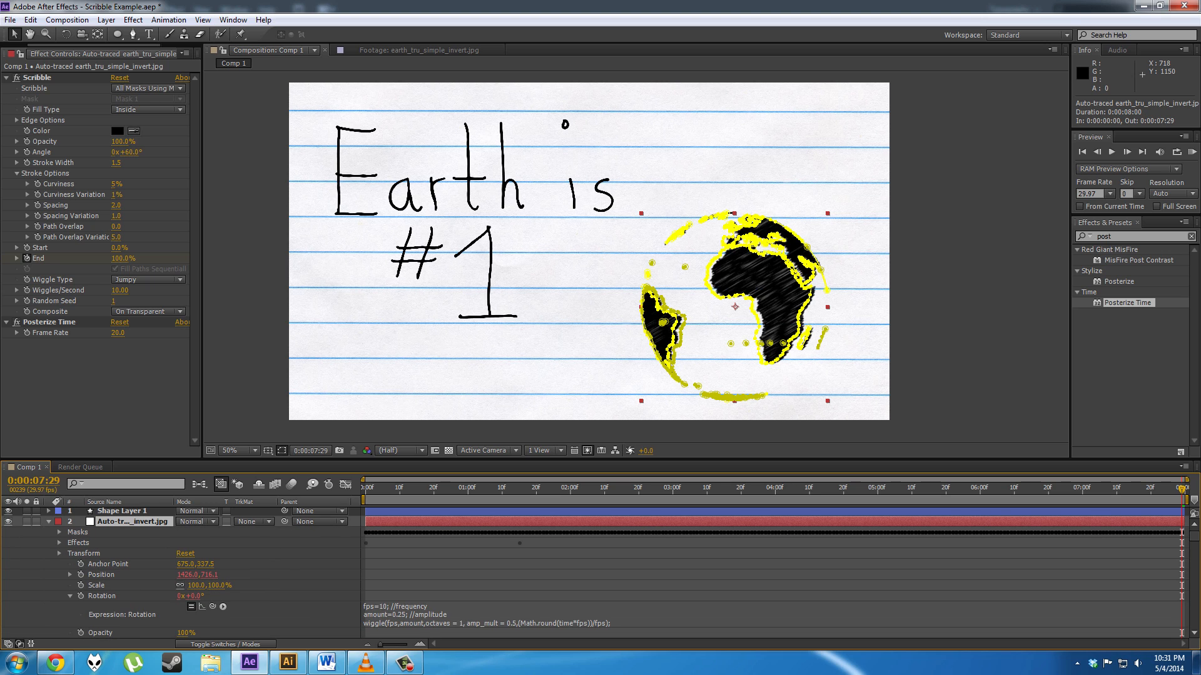
left_click(59, 554)
left_click(59, 542)
left_click(78, 543)
left_click(92, 554)
left_click(64, 553)
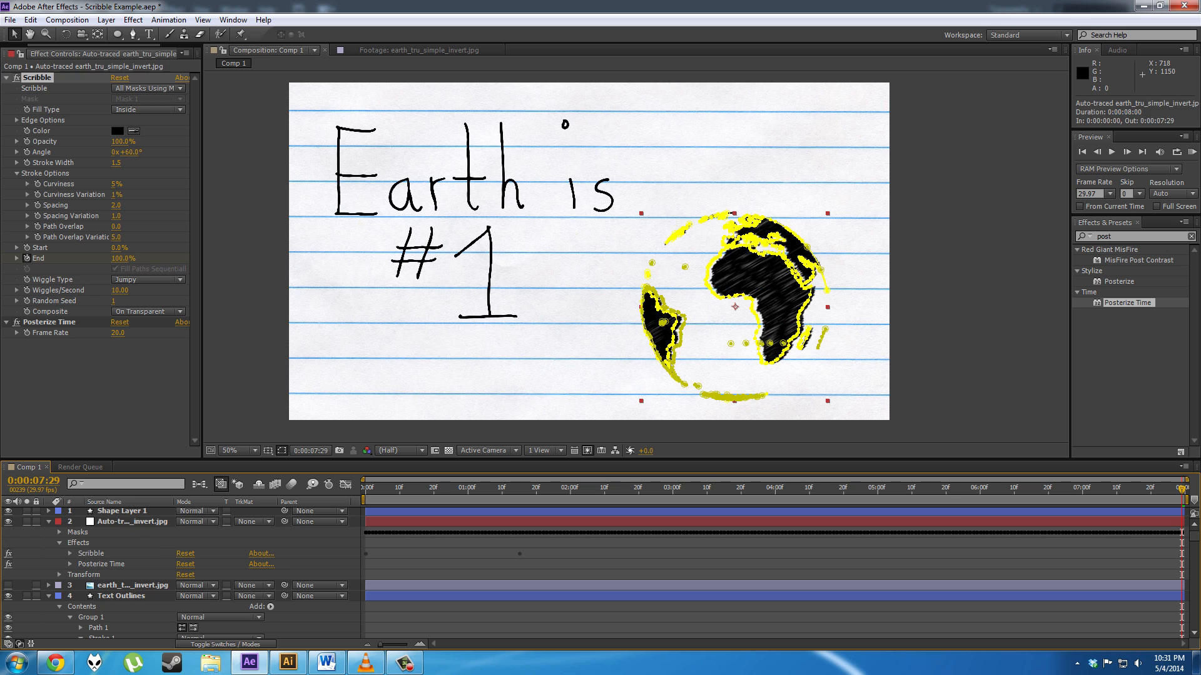
left_click(70, 554)
scroll(125, 575, "down", 1)
scroll(125, 575, "down", 1)
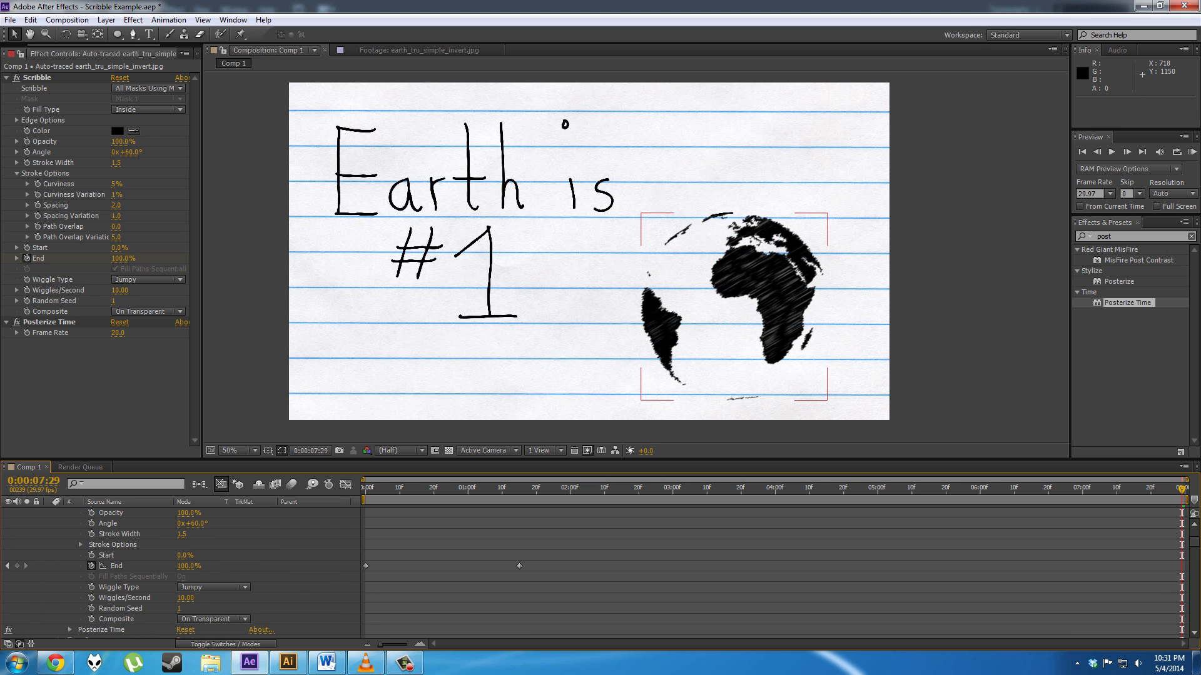
Step: Keyframe the globe's Scribble End at 100% at 0:00:07:10 and at 0% on the last frame, 0:00:07:29
left_click(1112, 490)
left_click_drag(1112, 489, 1116, 489)
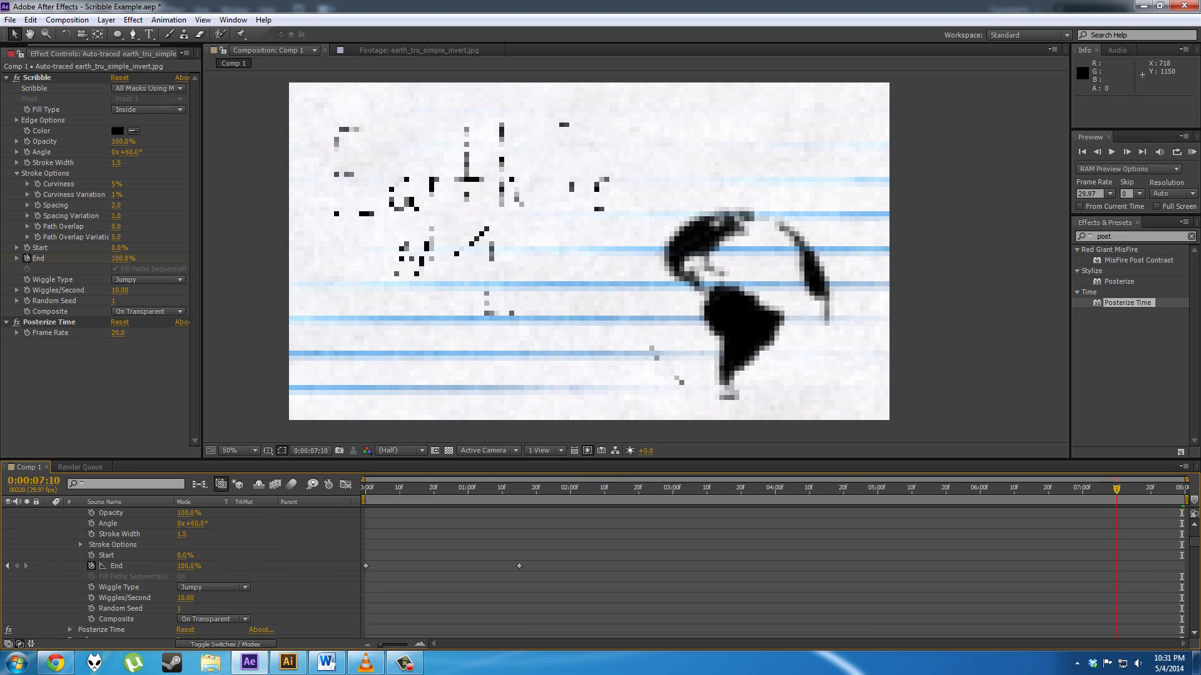
left_click(17, 566)
left_click(17, 566)
left_click(17, 565)
key("space")
left_click_drag(188, 566, 119, 566)
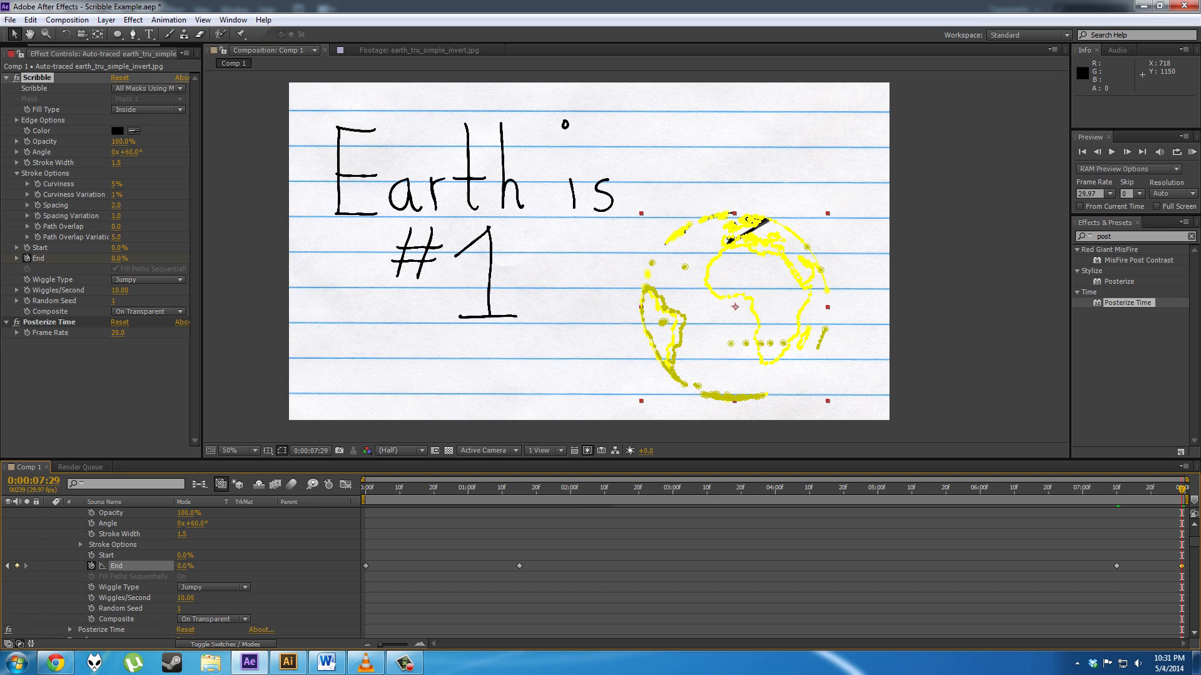
Step: Keyframe the Text Outlines layer's Start at 0% at 0:00:07:10 and at 100% on the last frame, 0:00:07:29
scroll(121, 563, "down", 5)
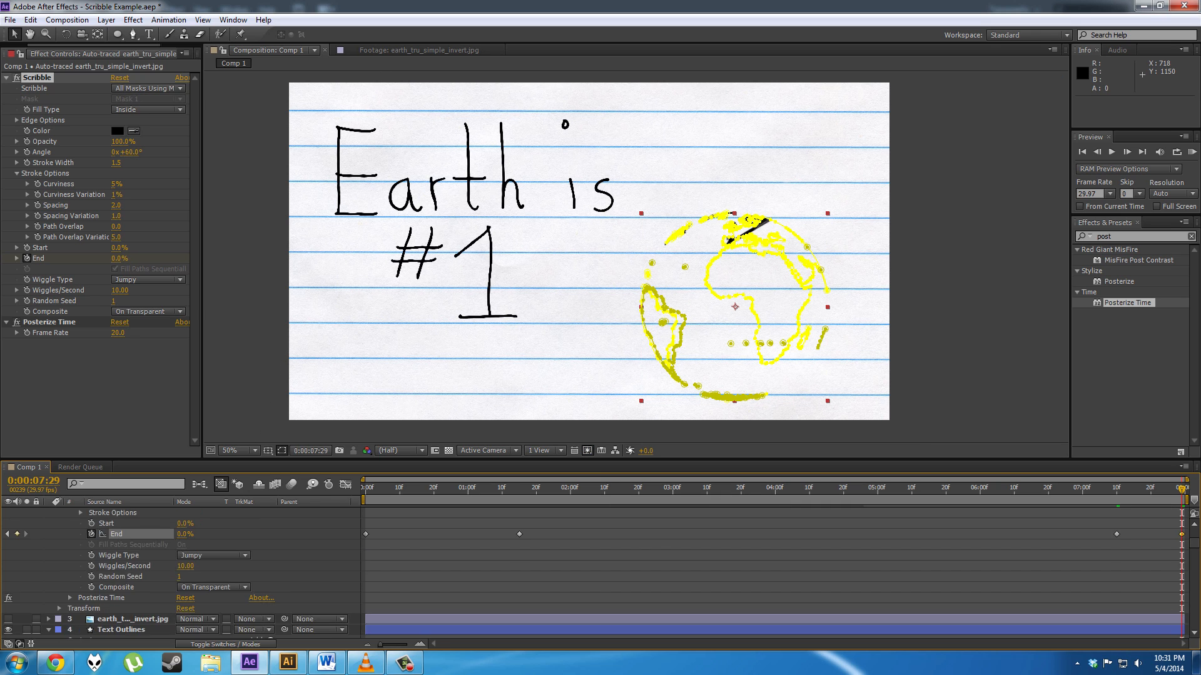
scroll(121, 544, "up", 1)
left_click(121, 534)
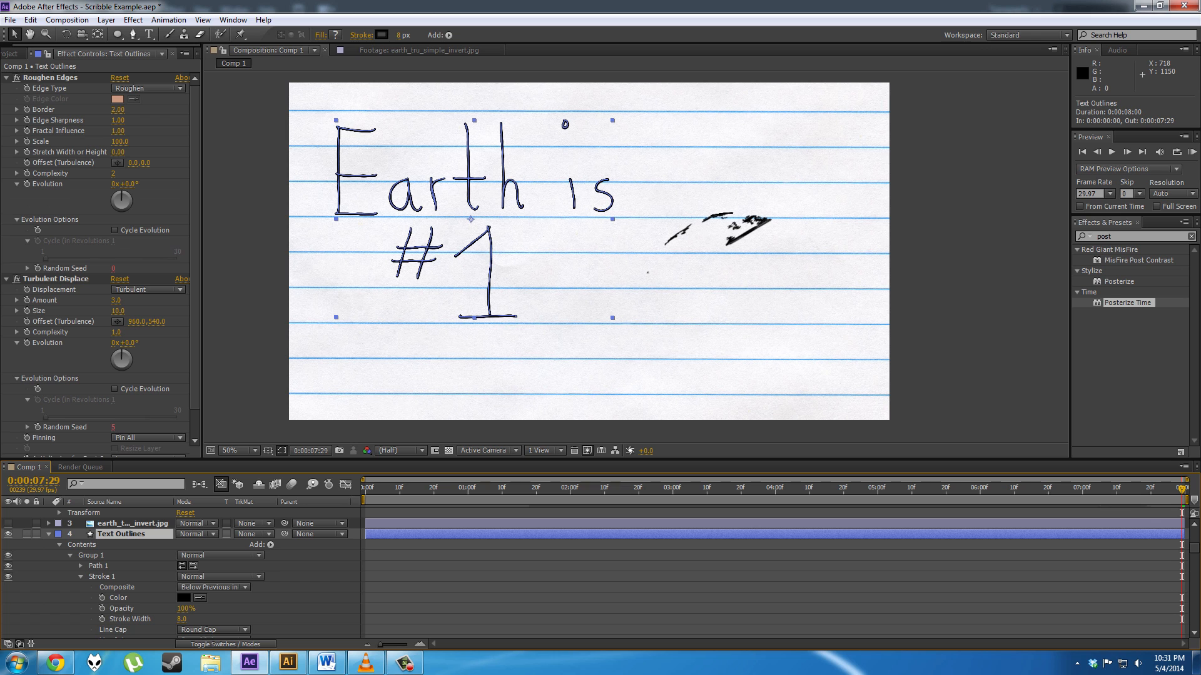
key("u")
key("u")
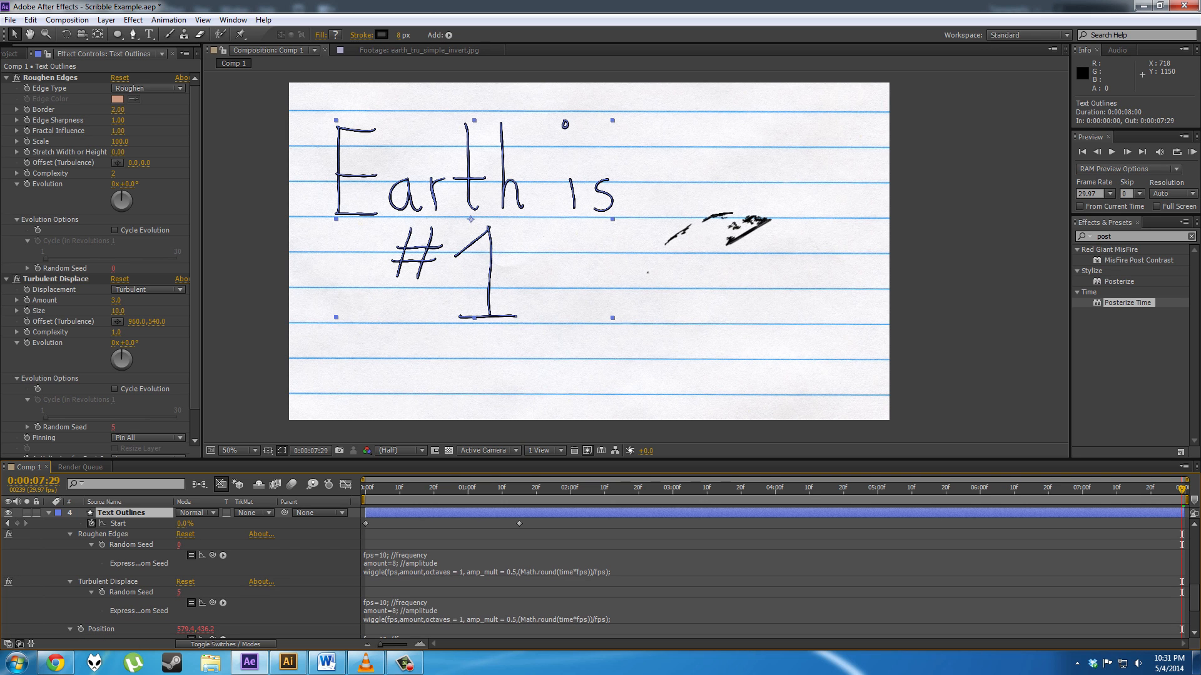
left_click_drag(1099, 490, 1116, 490)
left_click(17, 524)
key("End")
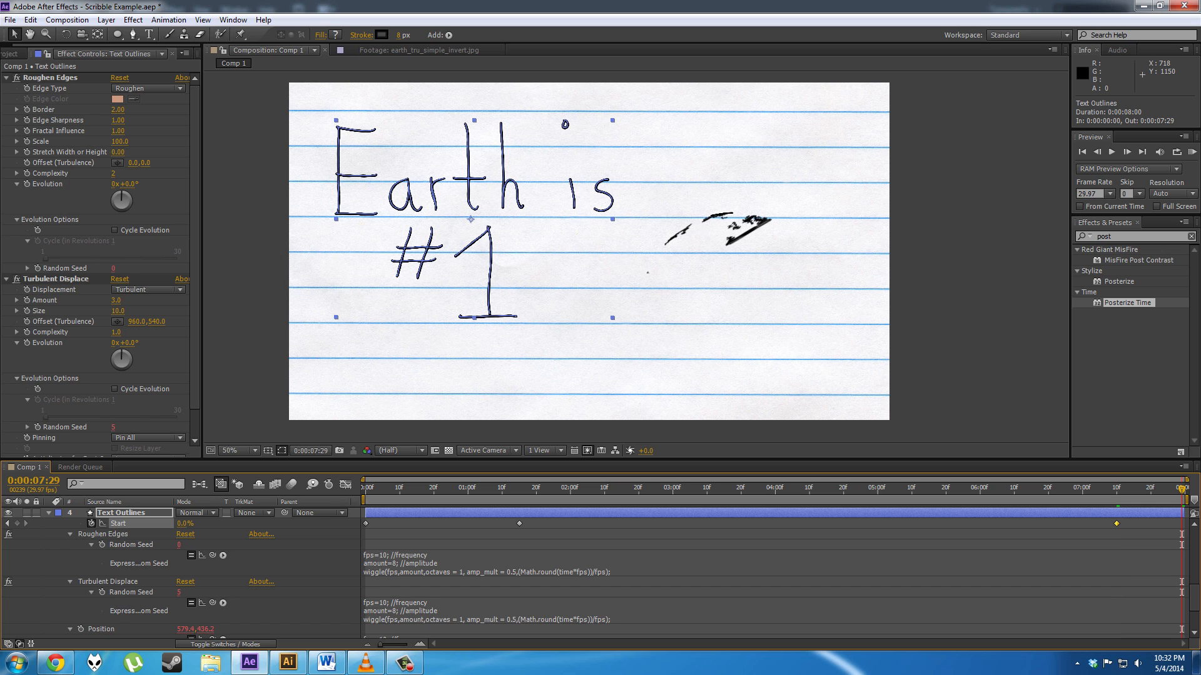
left_click_drag(188, 524, 247, 523)
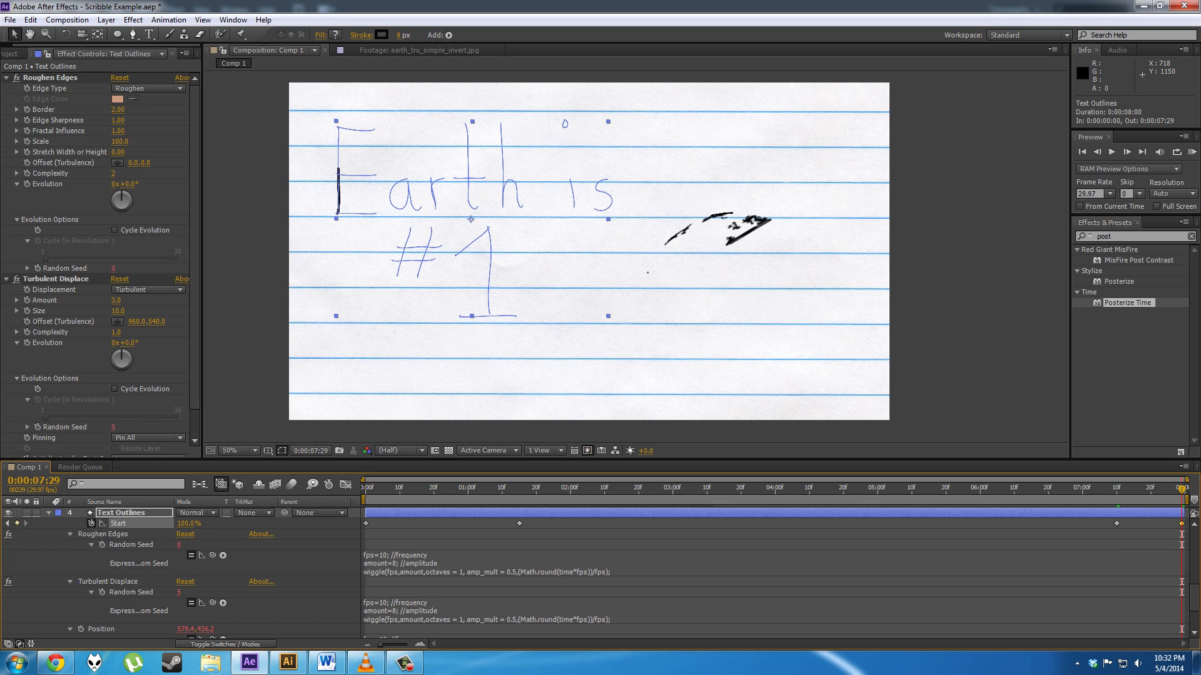
Step: Check the drawing-on and erasing animation at several times, deselect all layers, and preview the composition from the first frame
left_click(485, 489)
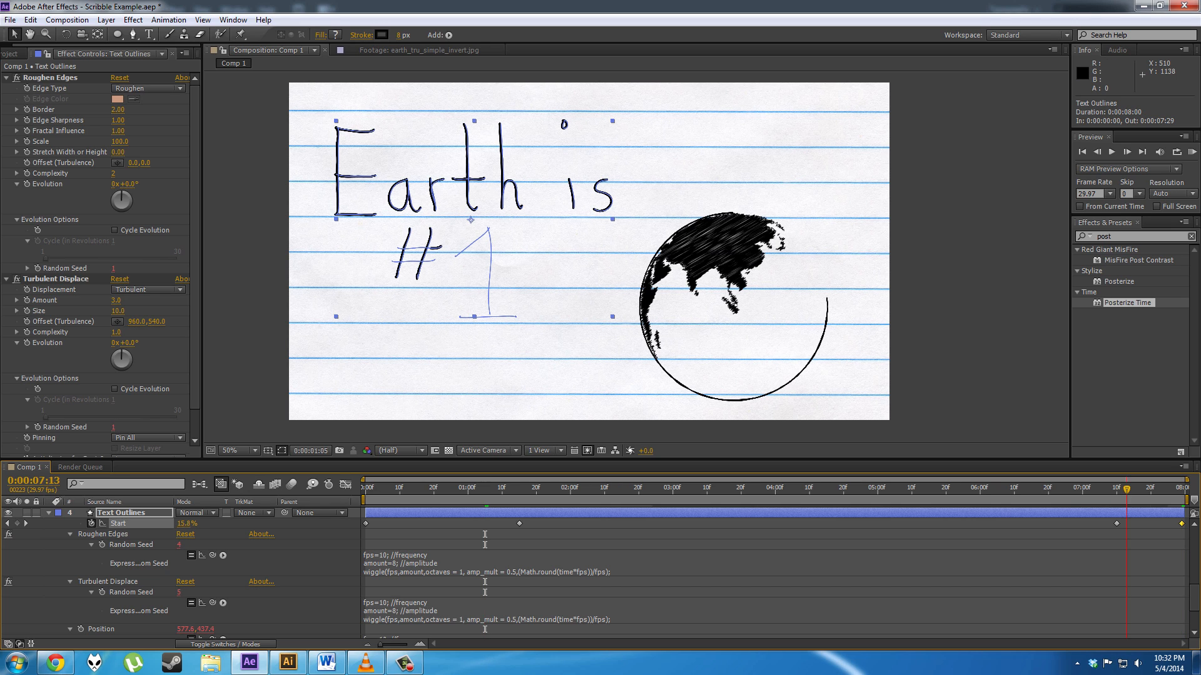
key("End")
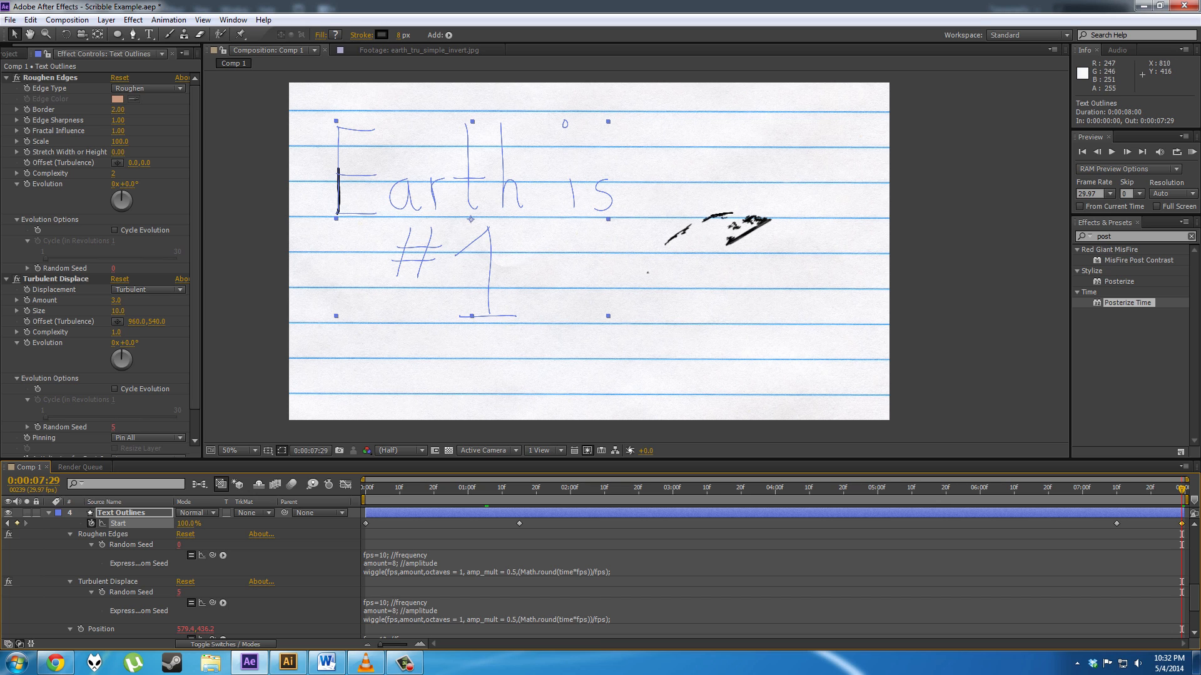
left_click_drag(196, 326, 195, 358)
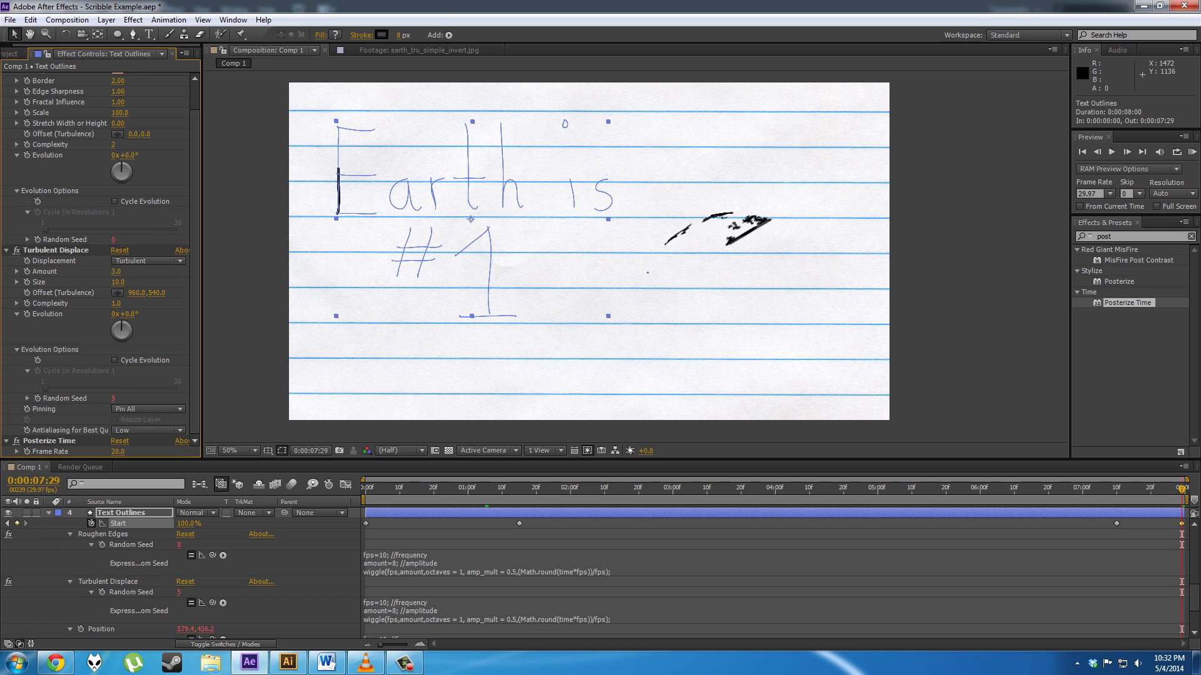
key("KP_0")
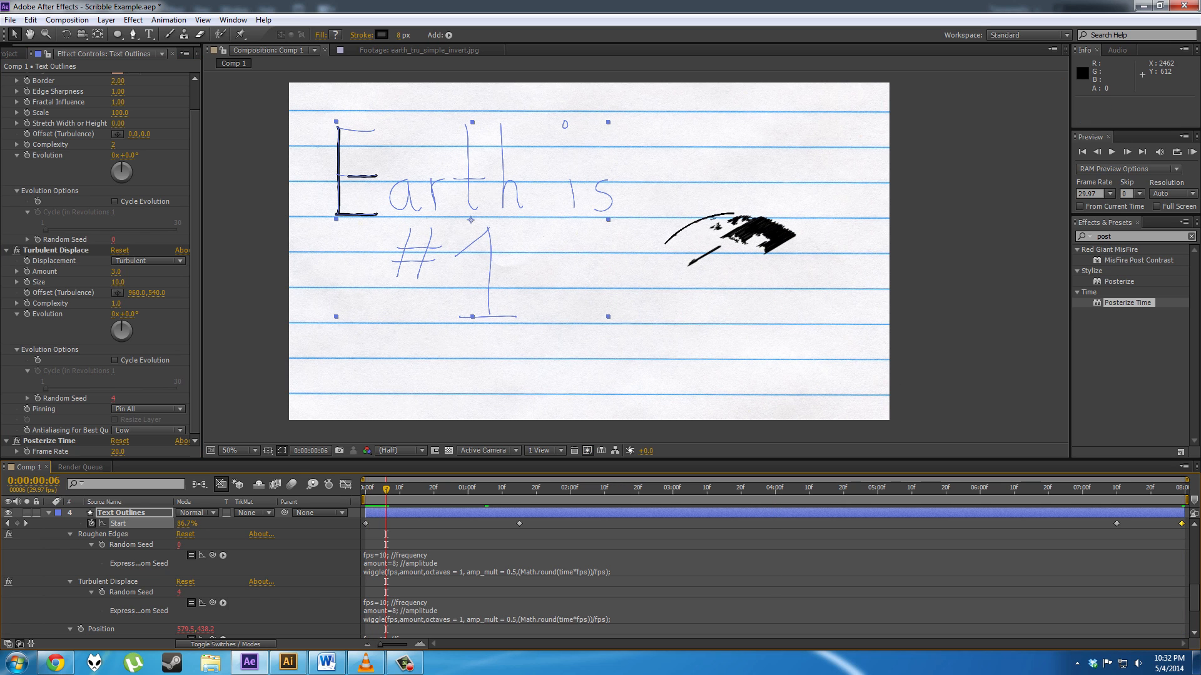
mouse_move(386, 489)
left_mouse_down()
mouse_move(457, 489)
mouse_move(366, 489)
left_mouse_up()
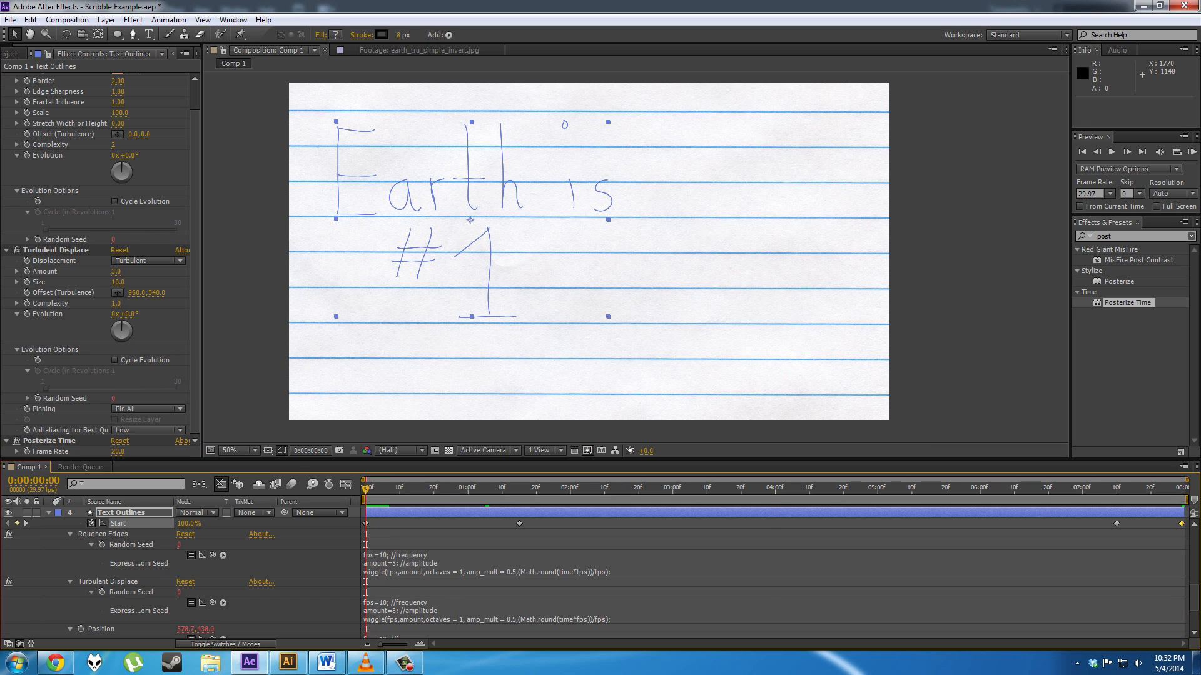
left_click(1065, 202)
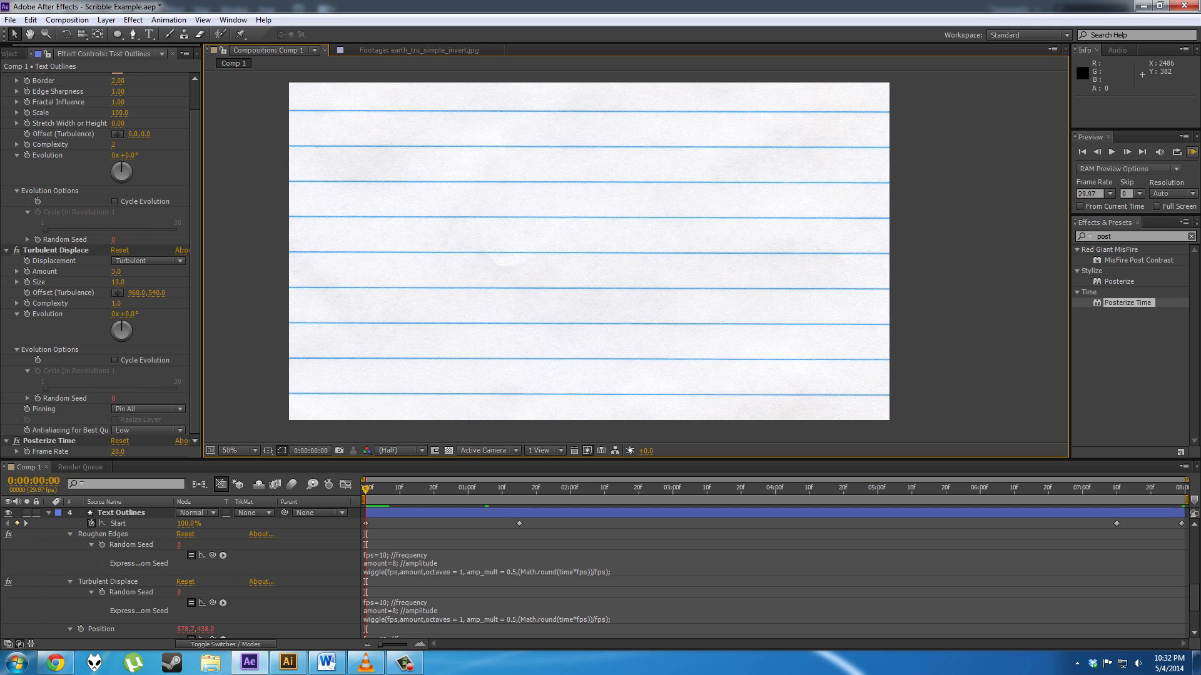
key("KP_0")
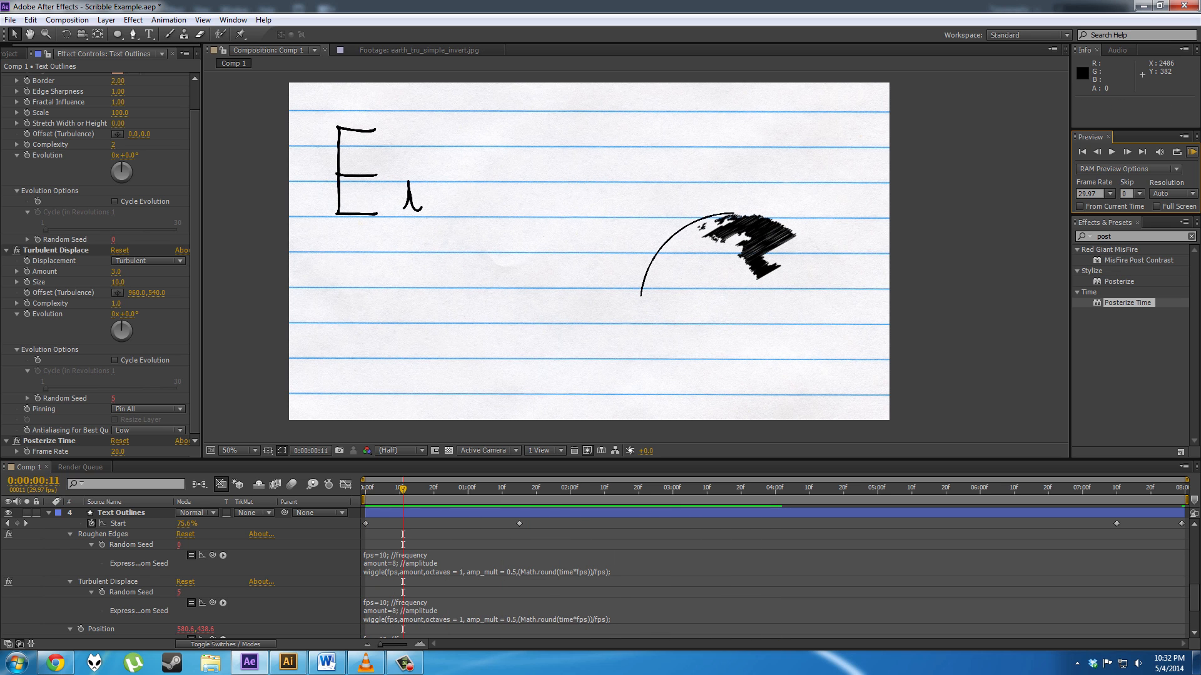
Step: Preview the composition to check the text, circle and globe drawing on
key("space")
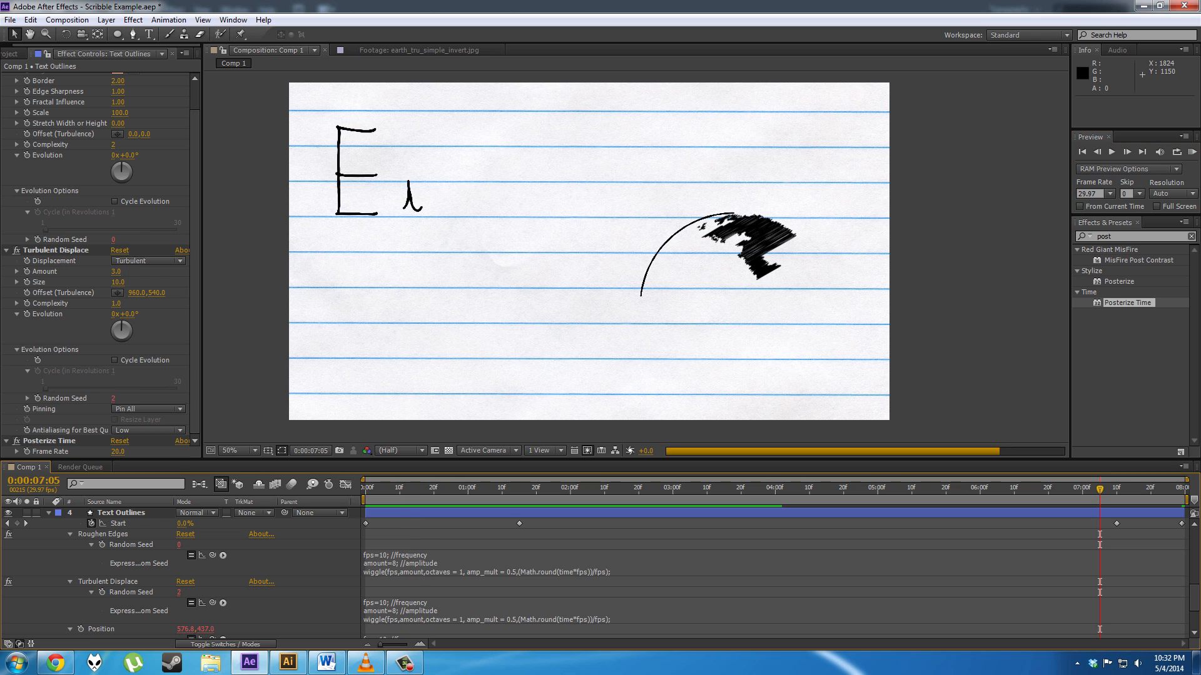
key("space")
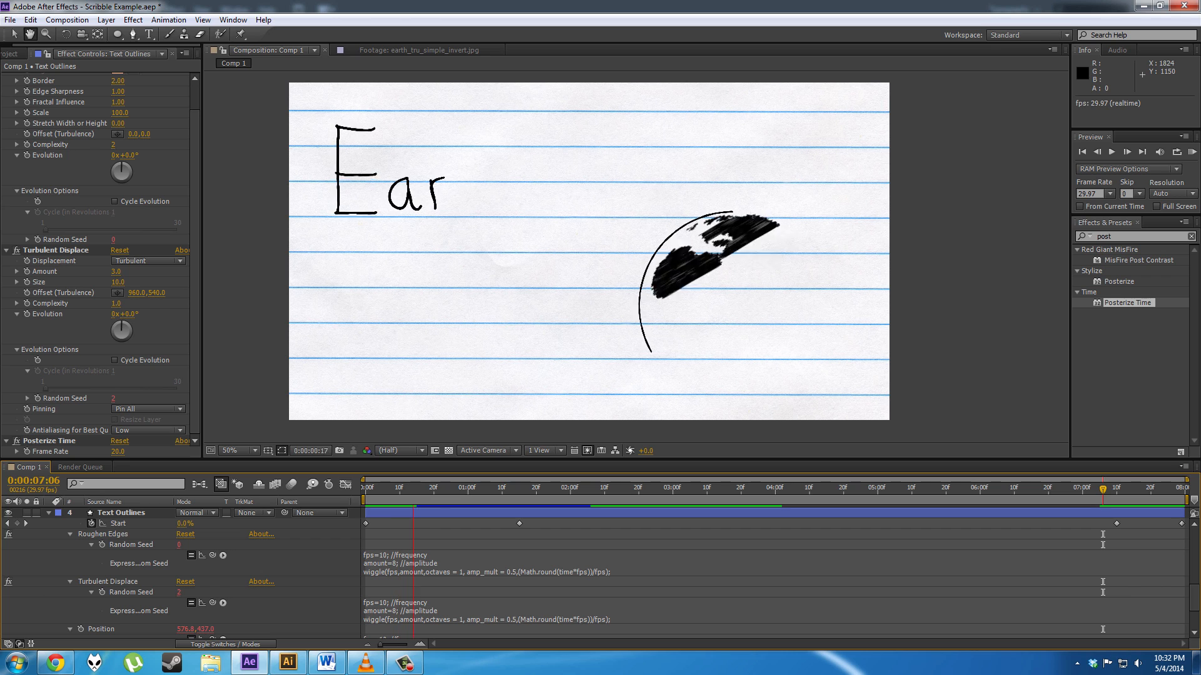
key("space")
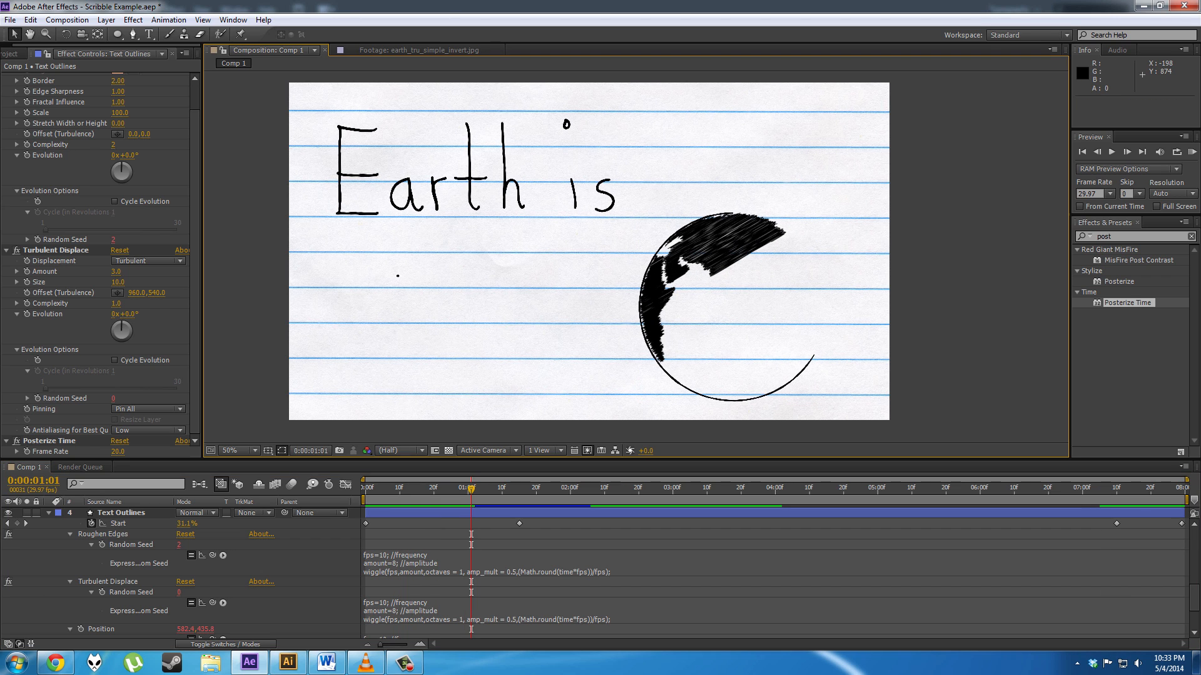
Step: Collapse the expanded properties of the Text Outlines layer and the auto-traced globe layer
left_click(49, 513)
scroll(182, 572, "up", 4)
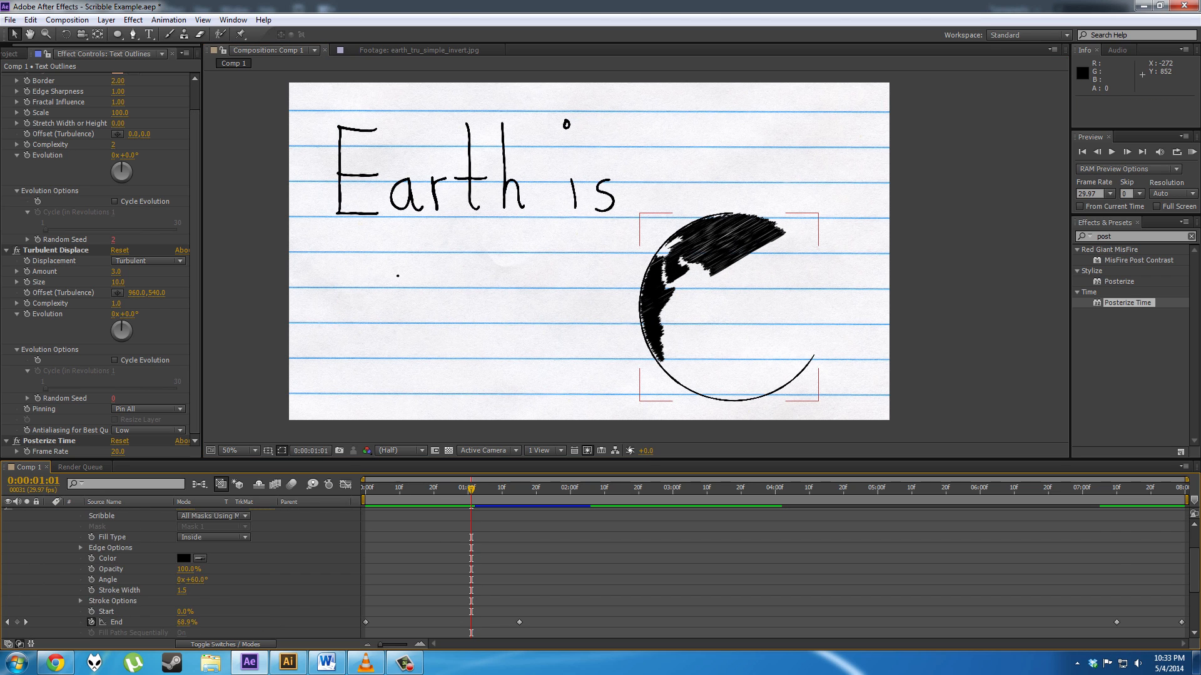
scroll(182, 572, "up", 1)
left_click(49, 523)
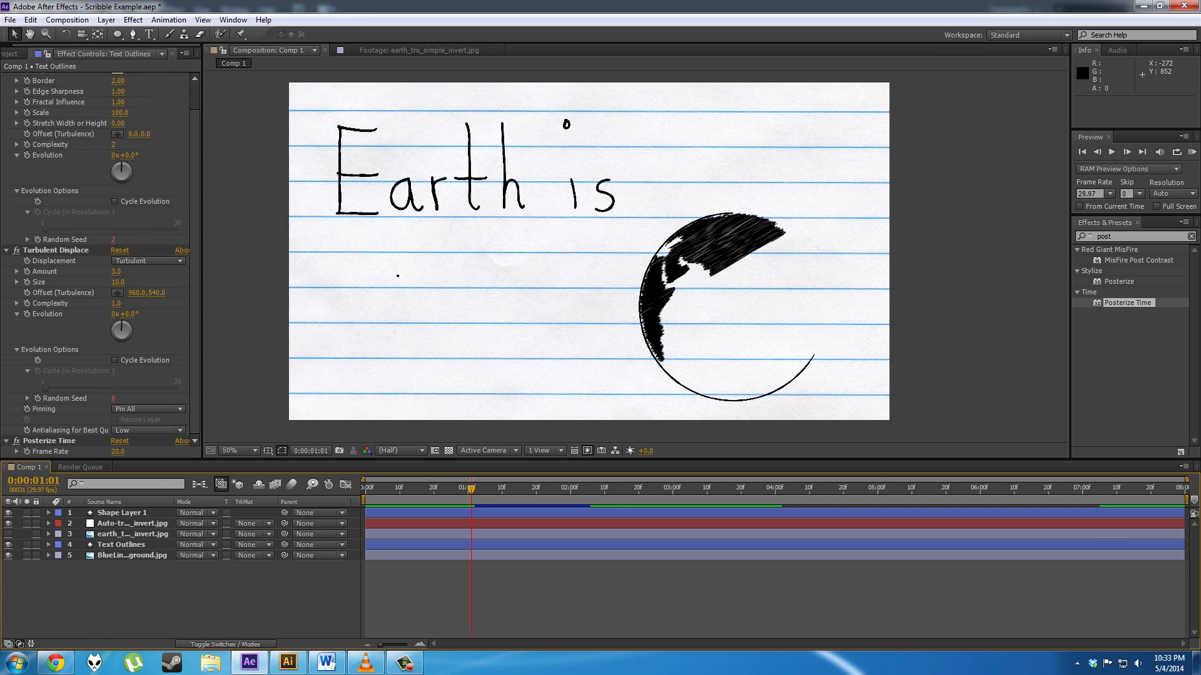
Step: Reveal the lined-paper background layer's Position, clear the wrongly pasted expression, and switch to the window holding the wiggle expression
left_click(132, 555)
key("p")
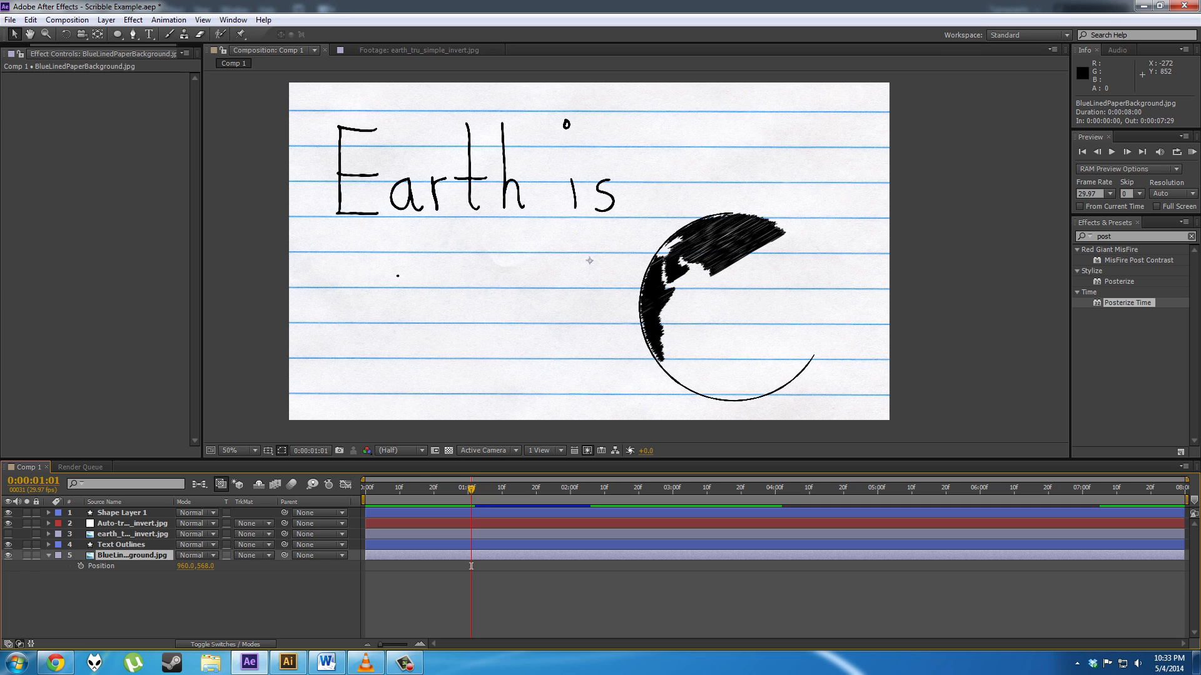
key("alt+shift+equal")
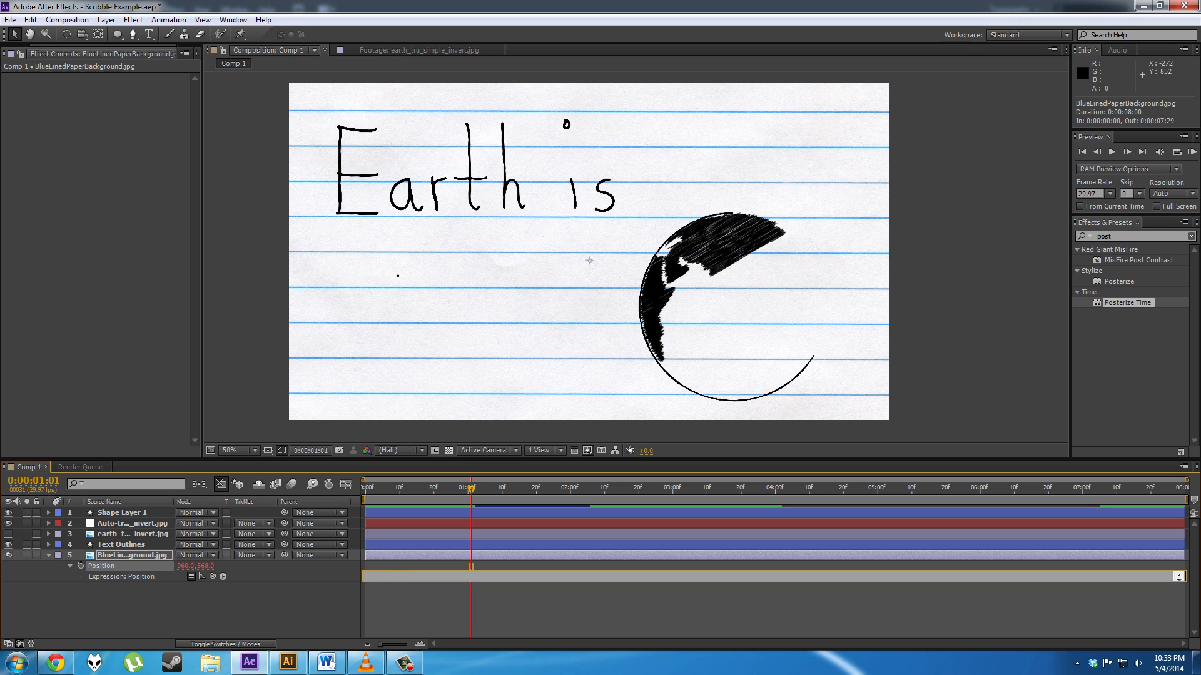
key("ctrl+v")
key("ctrl+a")
key("BackSpace")
key("alt+Tab")
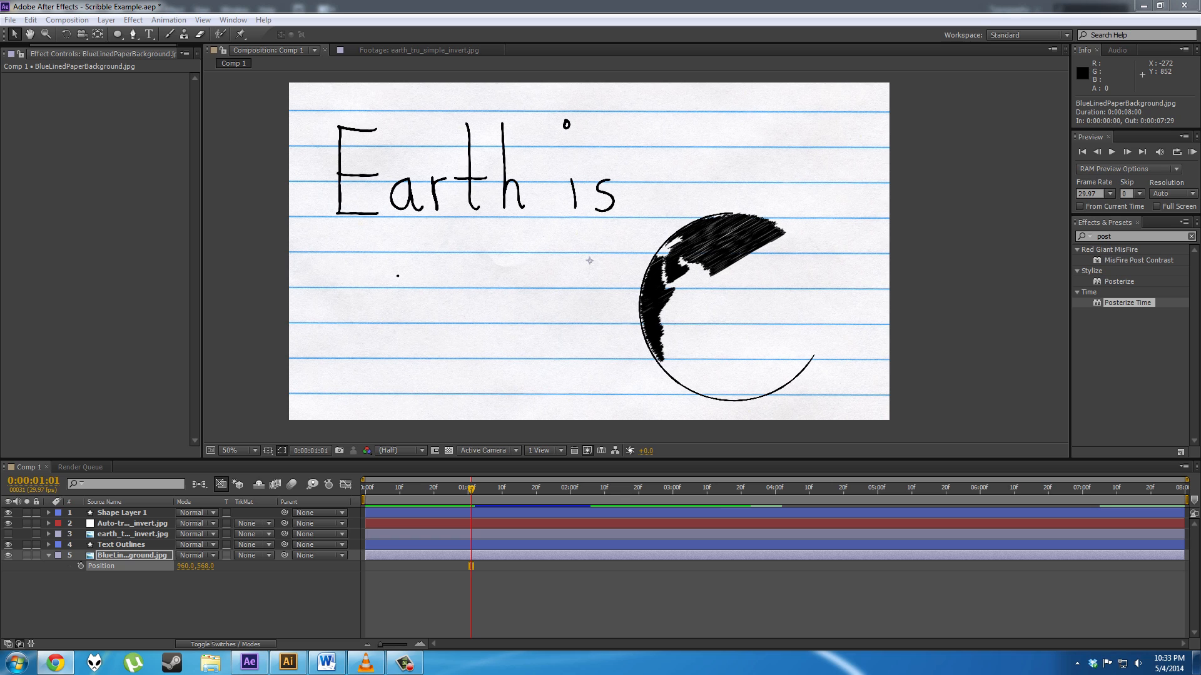
Step: Add the time-stepped wiggle expression with fps=10 to the lined-paper layer's Position, and check the jitter at earlier frames
key("alt+Tab")
key("alt+shift+equal")
type("wiggle(fps,amount,octaves = 1, amp_mult = 0.5,(Math.round(time*fps))/fps);")
scroll(394, 576, "up", 1)
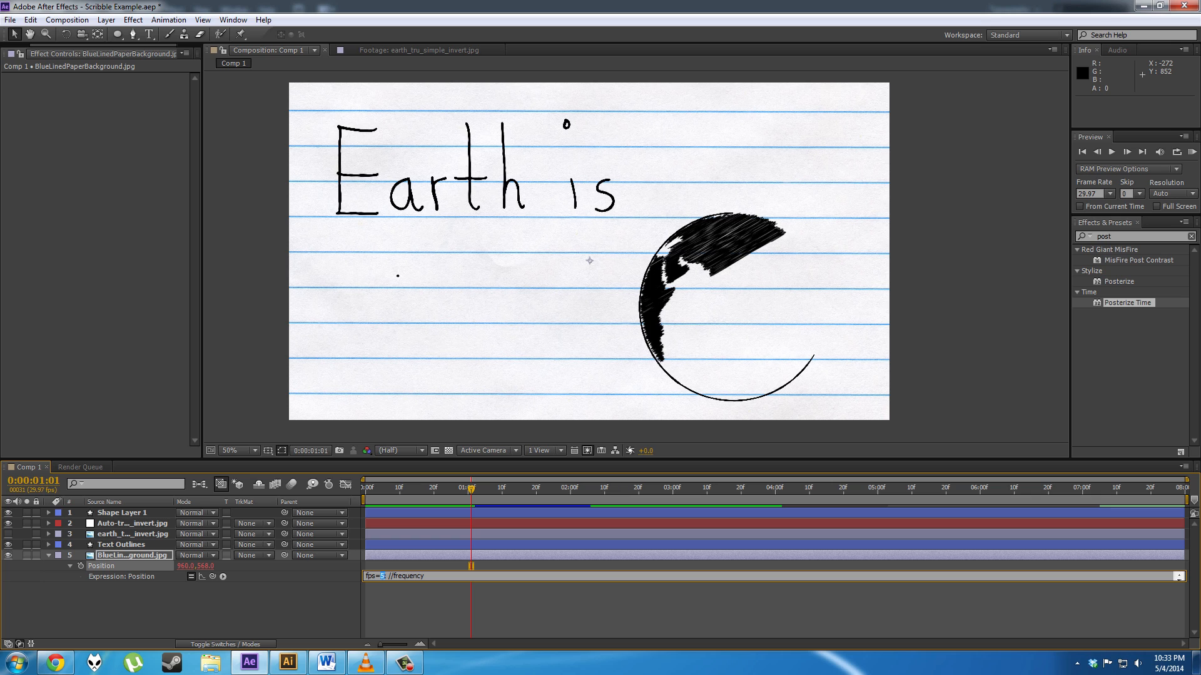
key("Down")
key("BackSpace")
key("BackSpace")
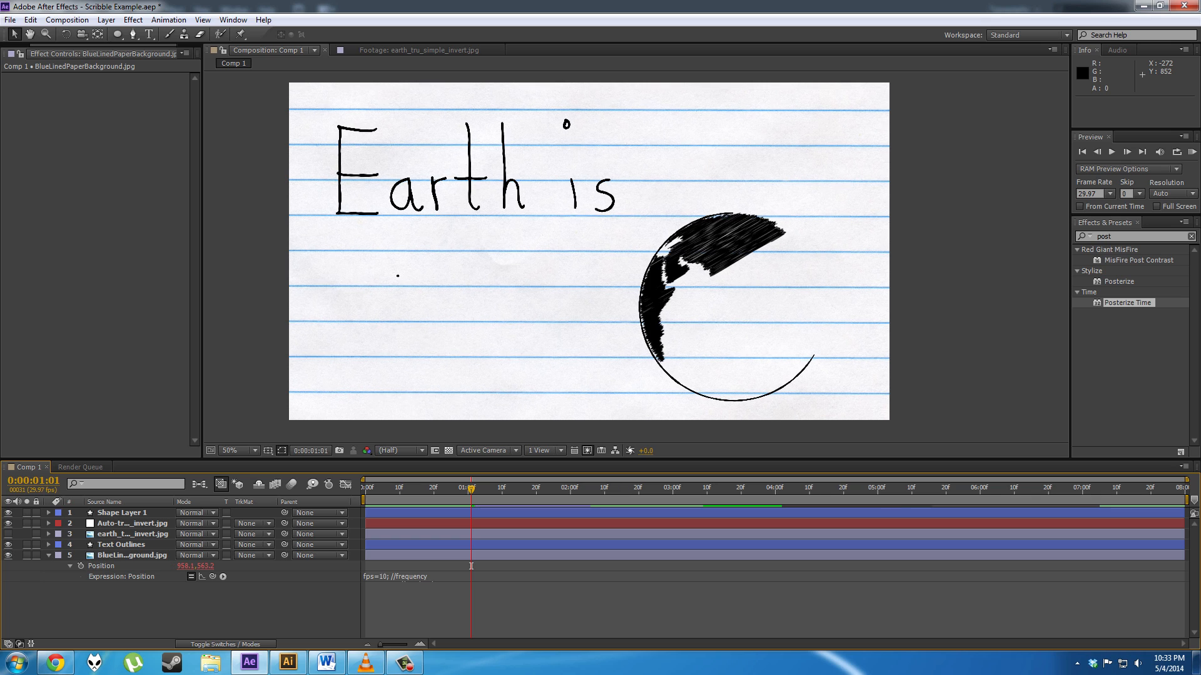
left_click(475, 605)
mouse_move(471, 488)
left_mouse_down()
mouse_move(366, 488)
mouse_move(455, 488)
left_mouse_up()
mouse_move(454, 566)
left_mouse_down()
mouse_move(520, 566)
mouse_move(448, 566)
left_mouse_up()
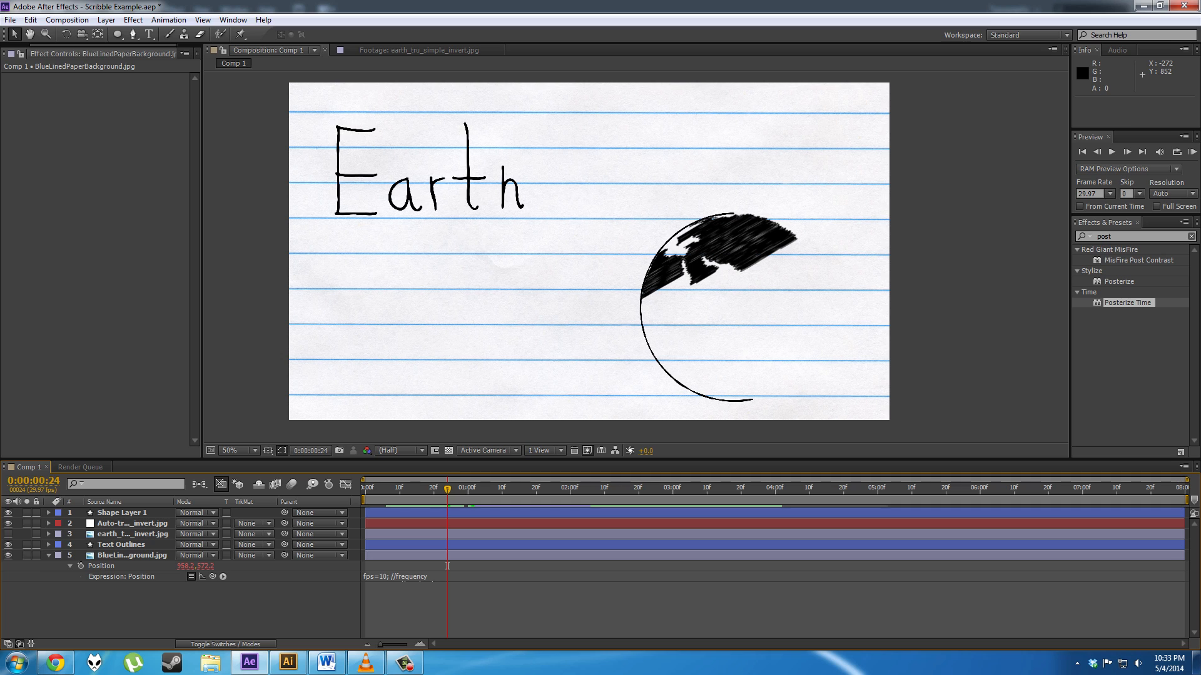
Step: Add the wiggle expression to the lined-paper layer's Rotation with fps=10 and amount=.25
left_click(448, 566)
key("r")
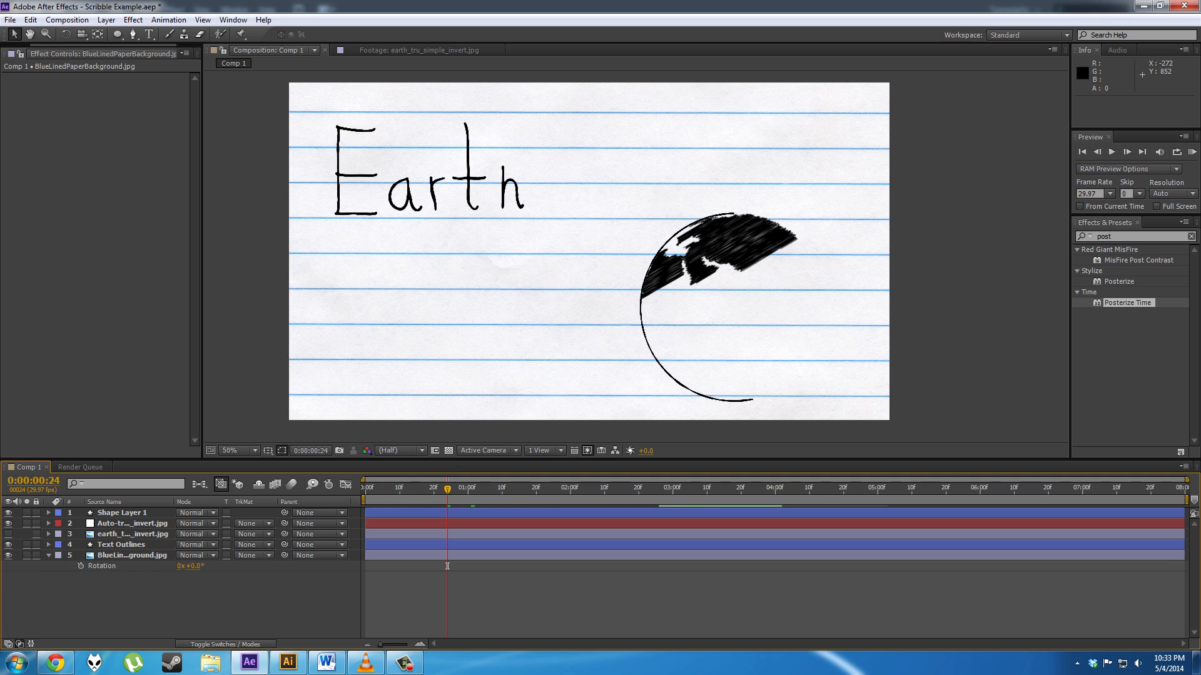
key("alt+shift+equal")
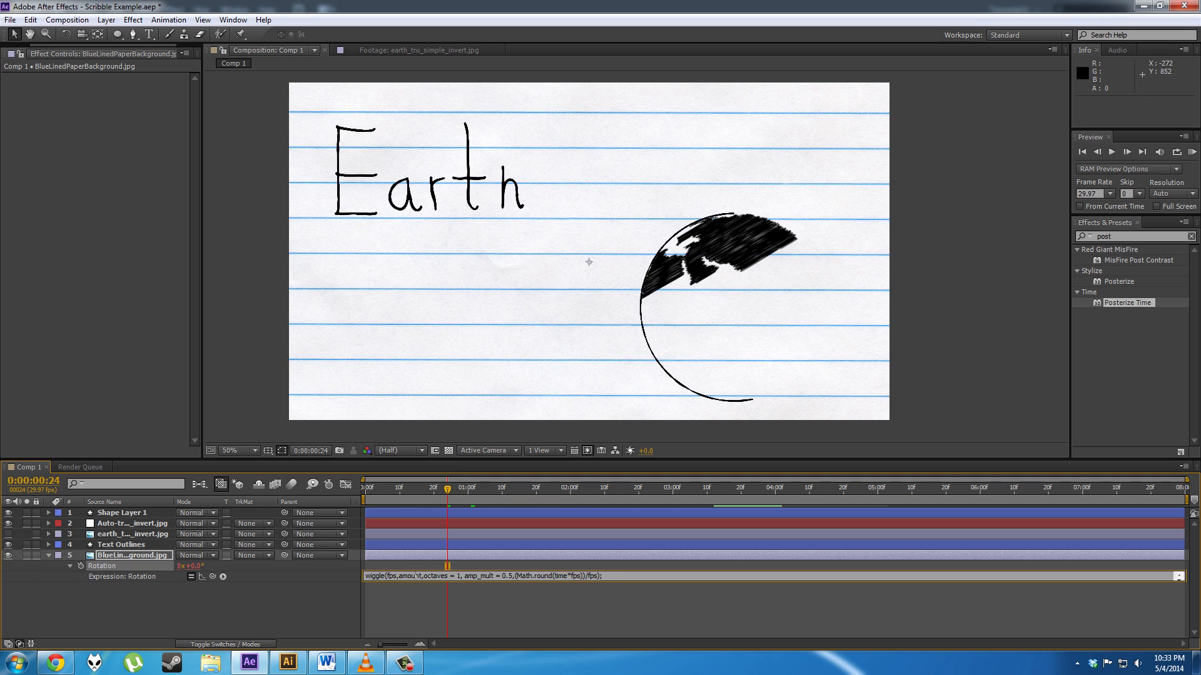
scroll(416, 576, "up", 2)
left_click(413, 608)
left_click(400, 576)
left_click(382, 576)
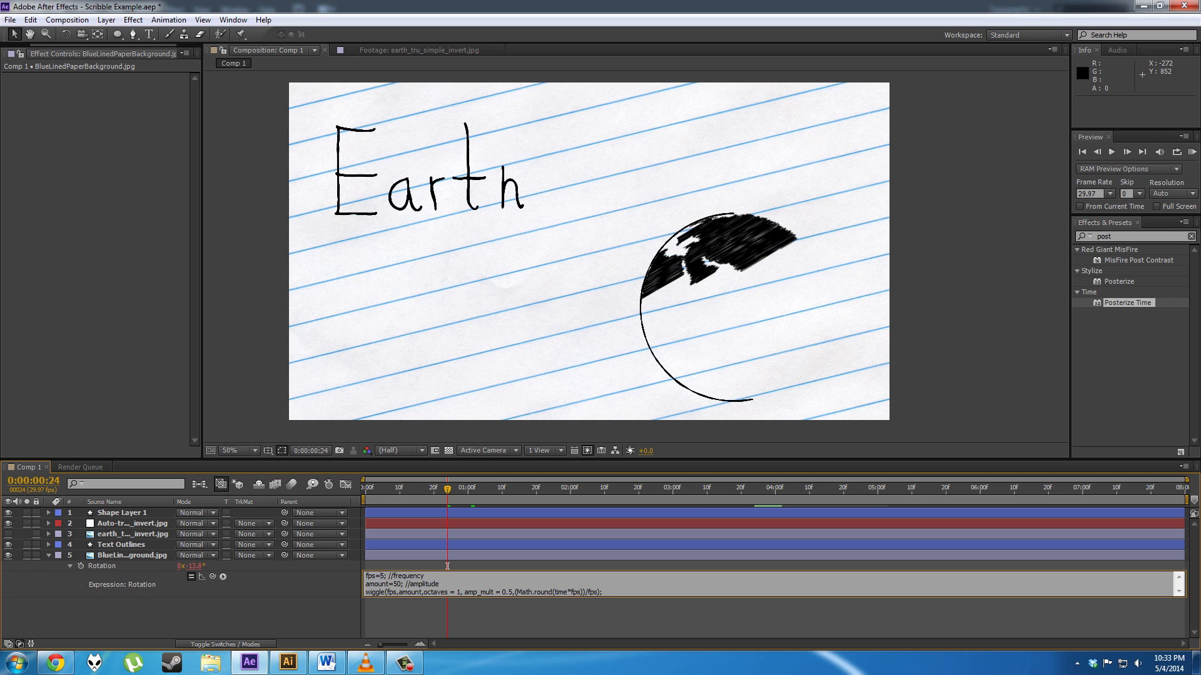
type("10")
key("Delete")
key("BackSpace")
key("BackSpace")
type(".25")
Step: Preview the composition from the first frame to check the paper's position and rotation jitter
left_click_drag(447, 489, 365, 489)
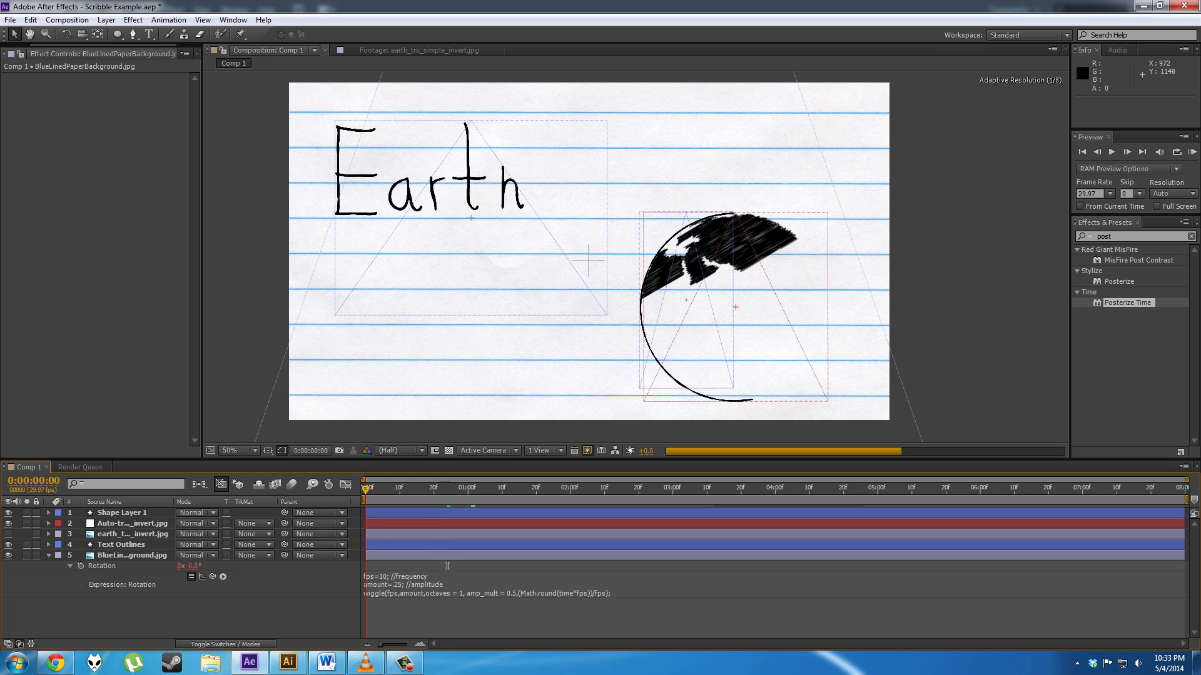
key("space")
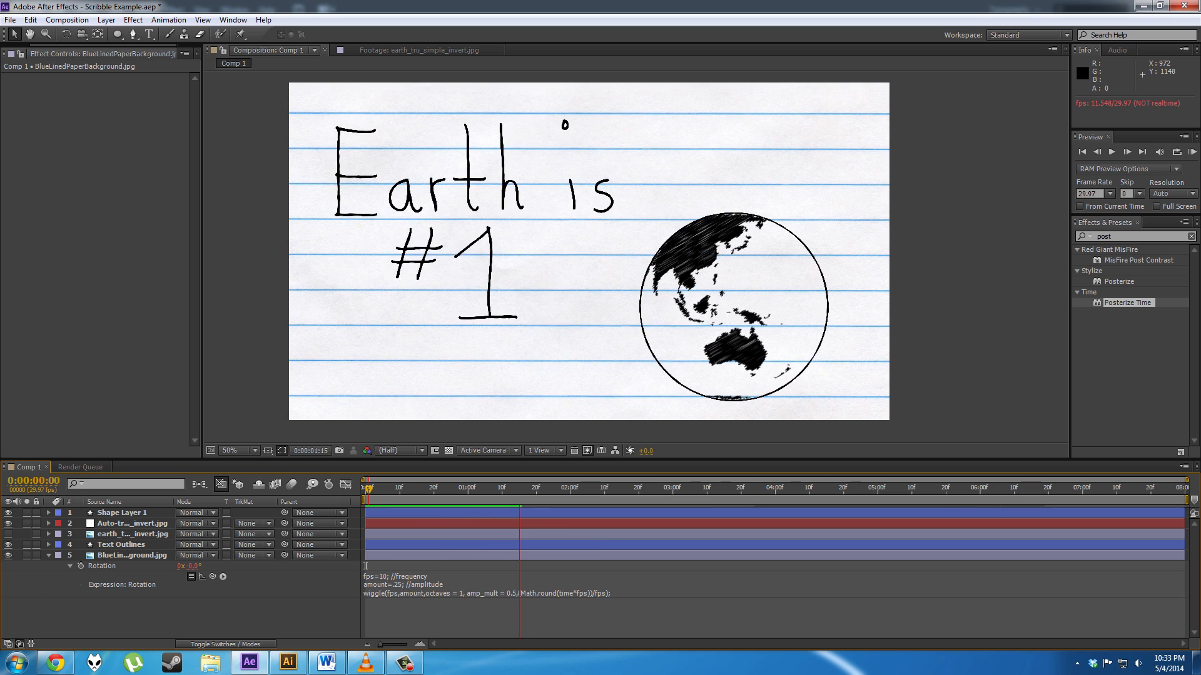
key("space")
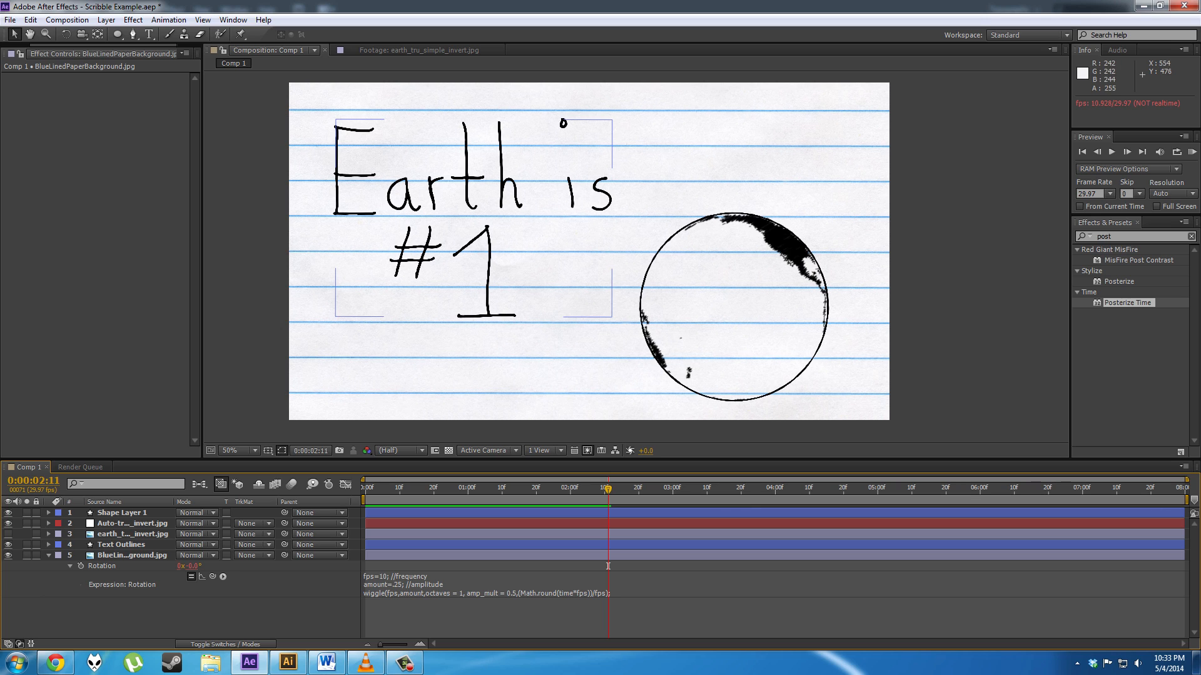
Step: Apply the Hue/Saturation color correction effect to the lined-paper background layer
double_click(1105, 236)
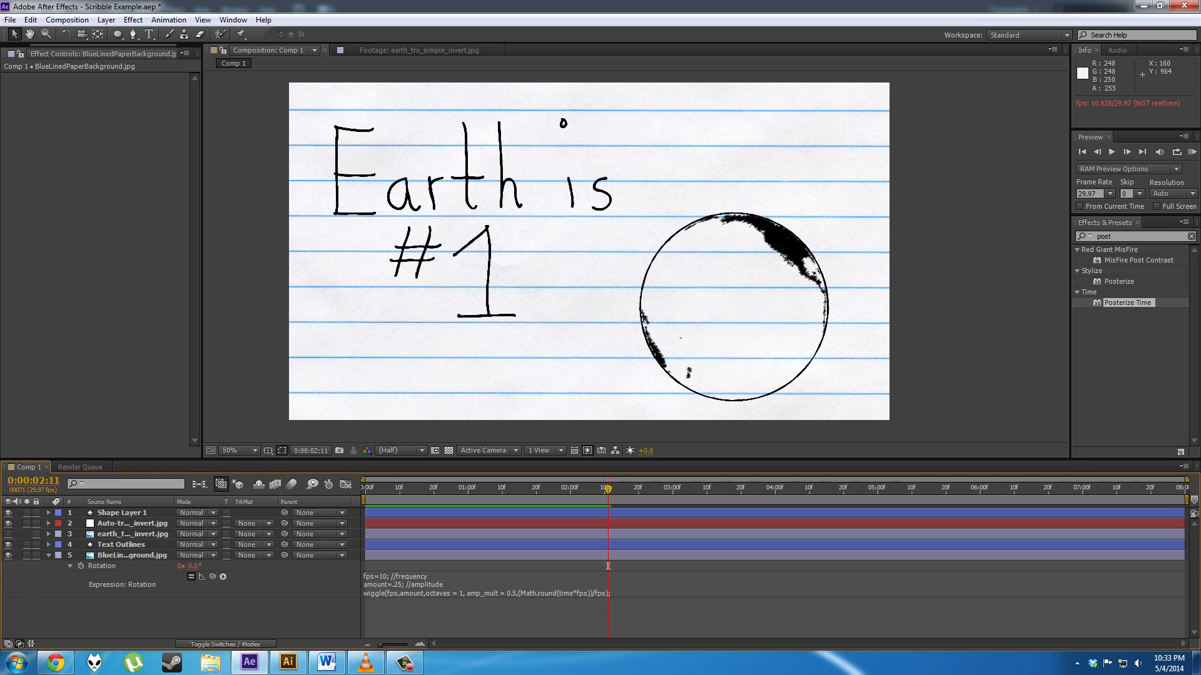
double_click(1105, 236)
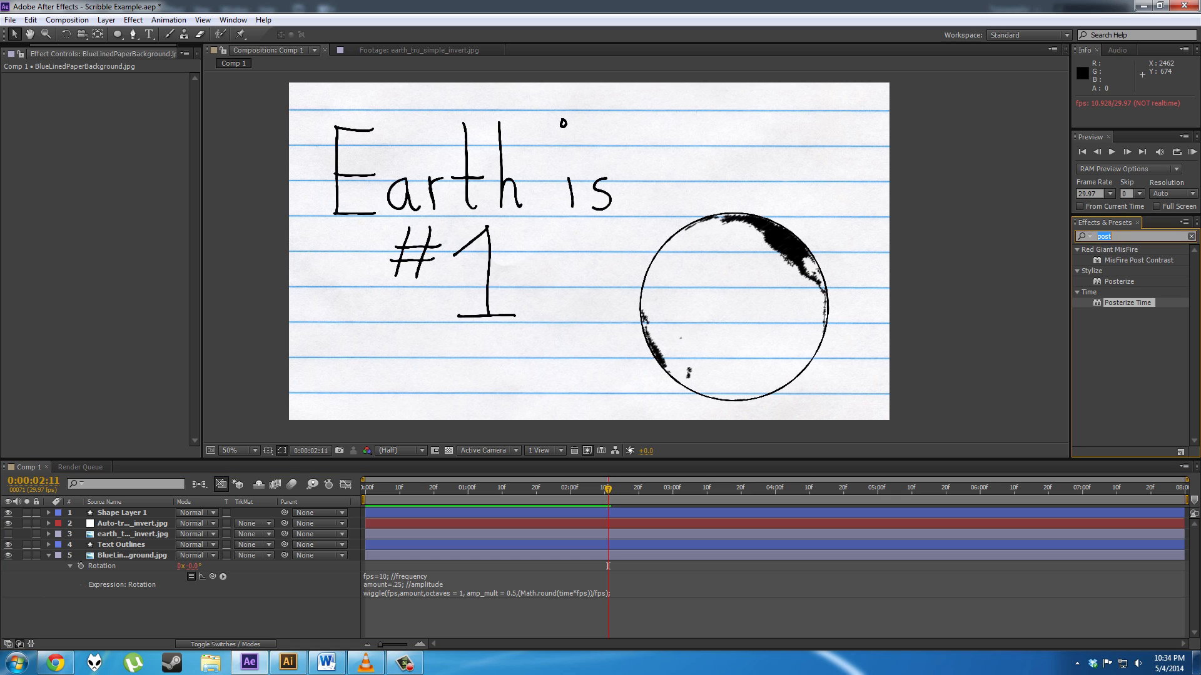
left_click(133, 20)
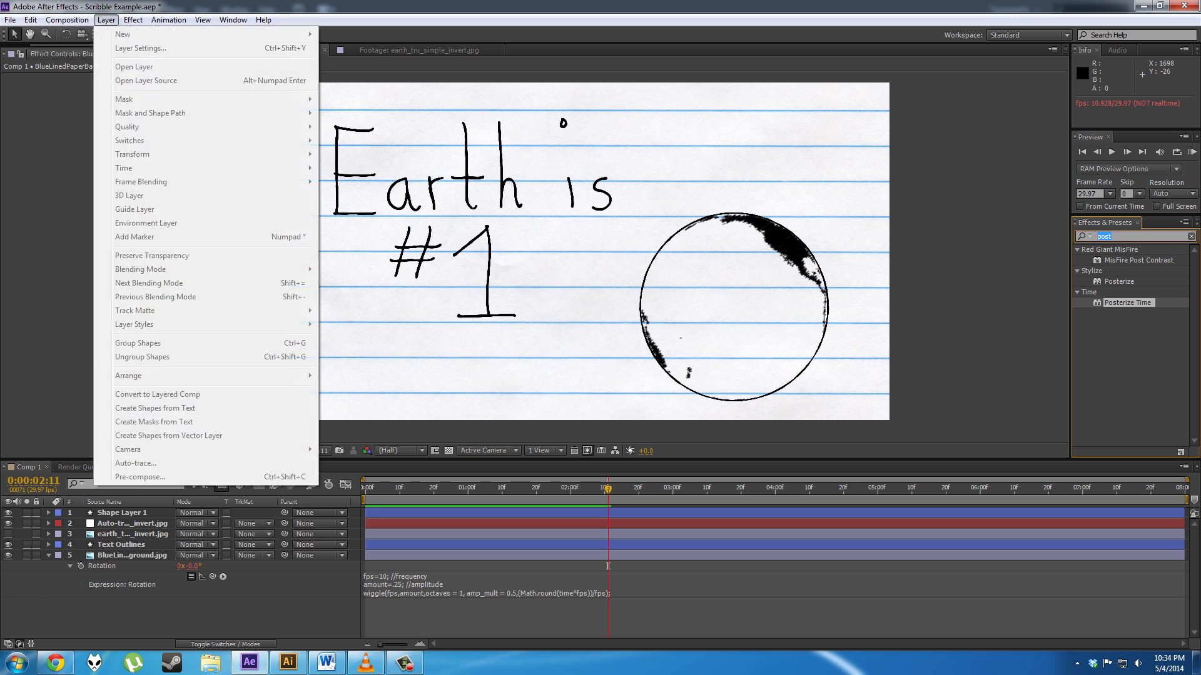
left_click(233, 19)
left_click(102, 566)
left_click(132, 555)
left_click(134, 35)
left_click(133, 19)
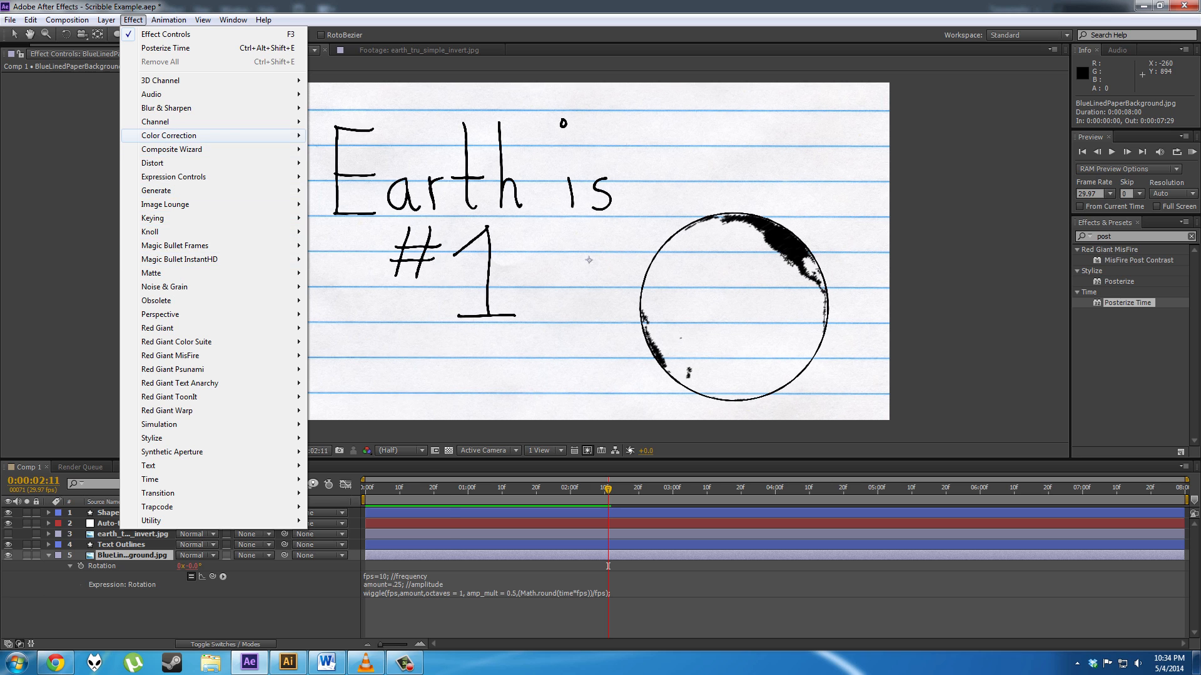
mouse_move(169, 135)
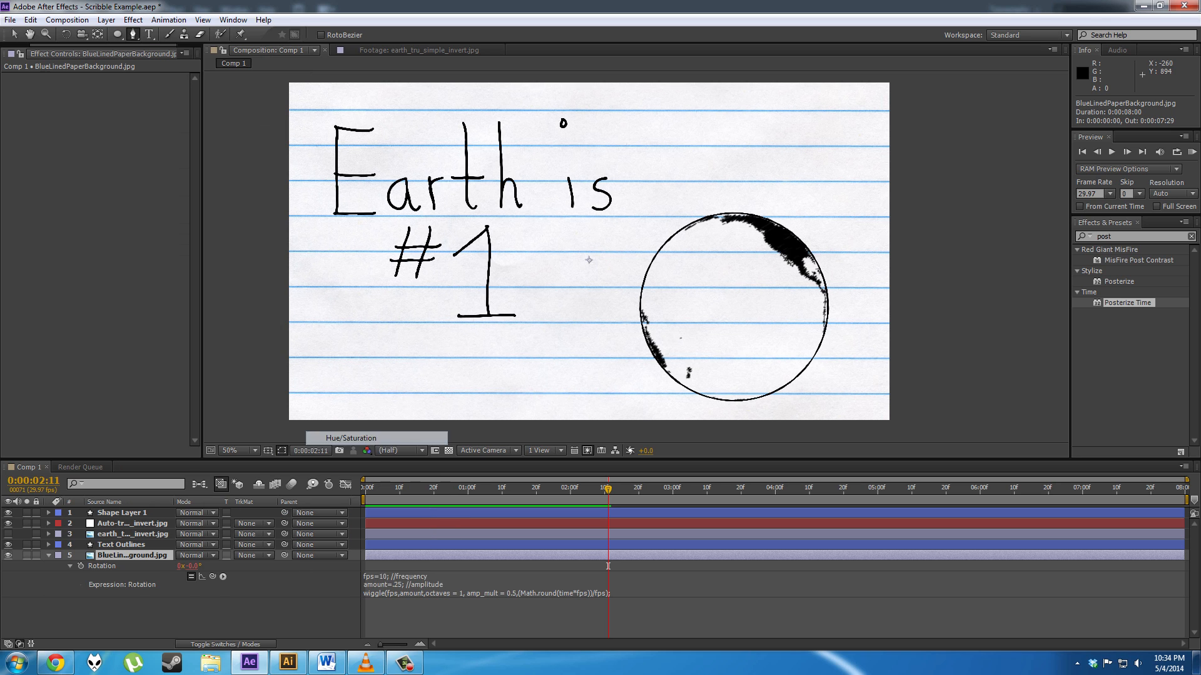
left_click(350, 438)
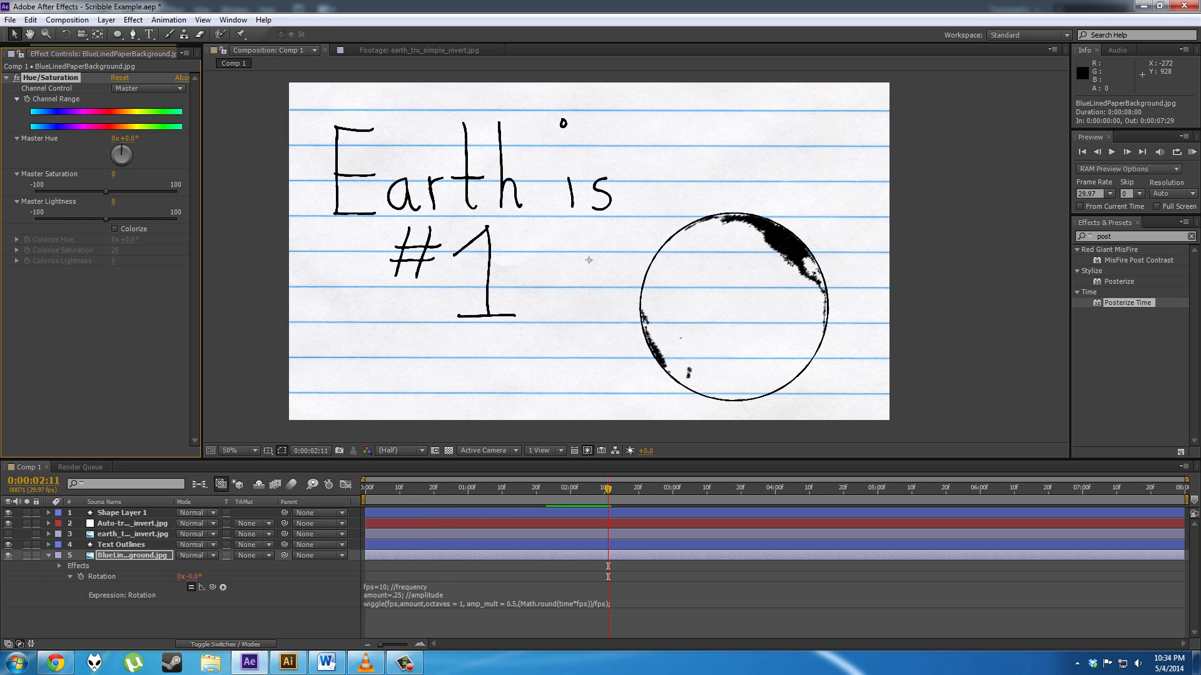
Step: Try adjusting the paper's Master Saturation and Master Lightness, and undo these changes
left_click_drag(106, 191, 103, 219)
key("ctrl+z")
key("ctrl+z")
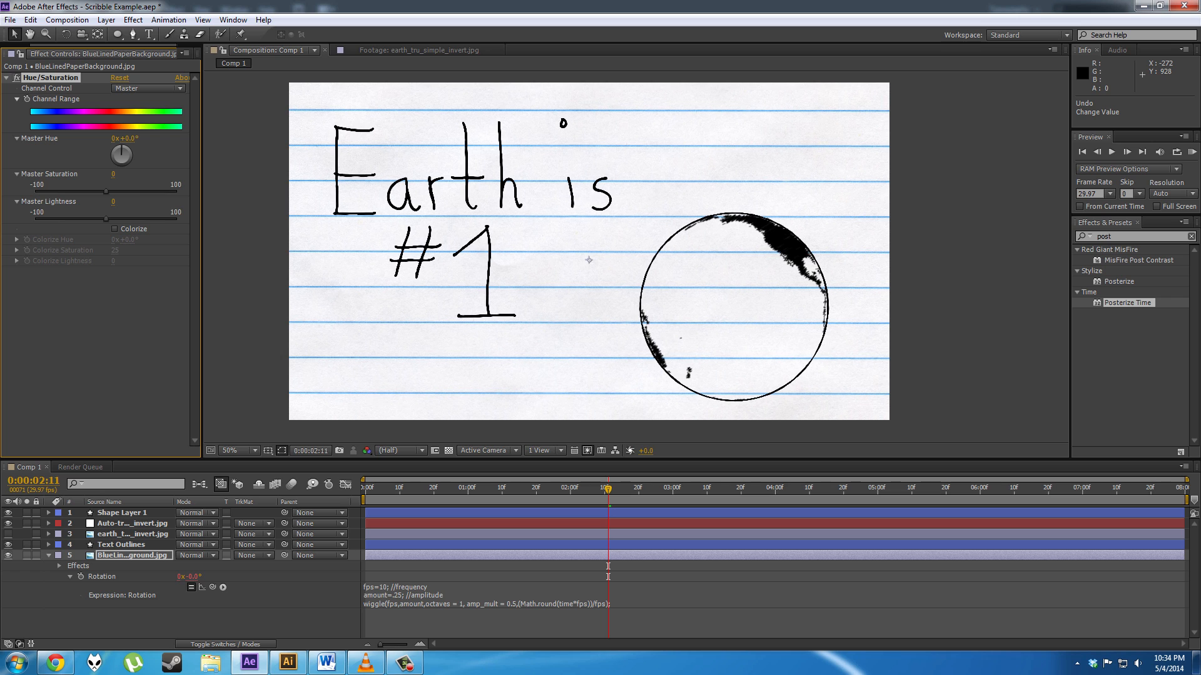
mouse_move(105, 219)
left_mouse_down()
mouse_move(95, 219)
mouse_move(119, 219)
left_mouse_up()
key("ctrl+z")
Step: Turn on Colorize in the paper layer's Hue/Saturation effect and set Colorize Hue to 213°
left_click(132, 555)
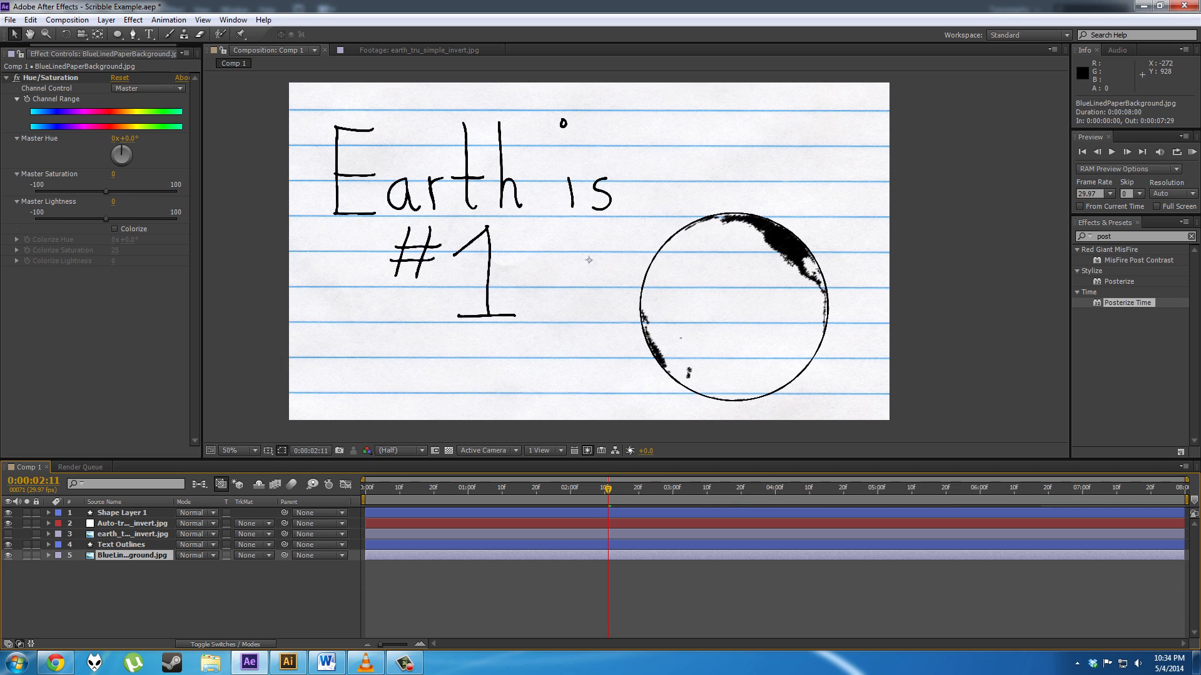
key("e")
left_click(70, 566)
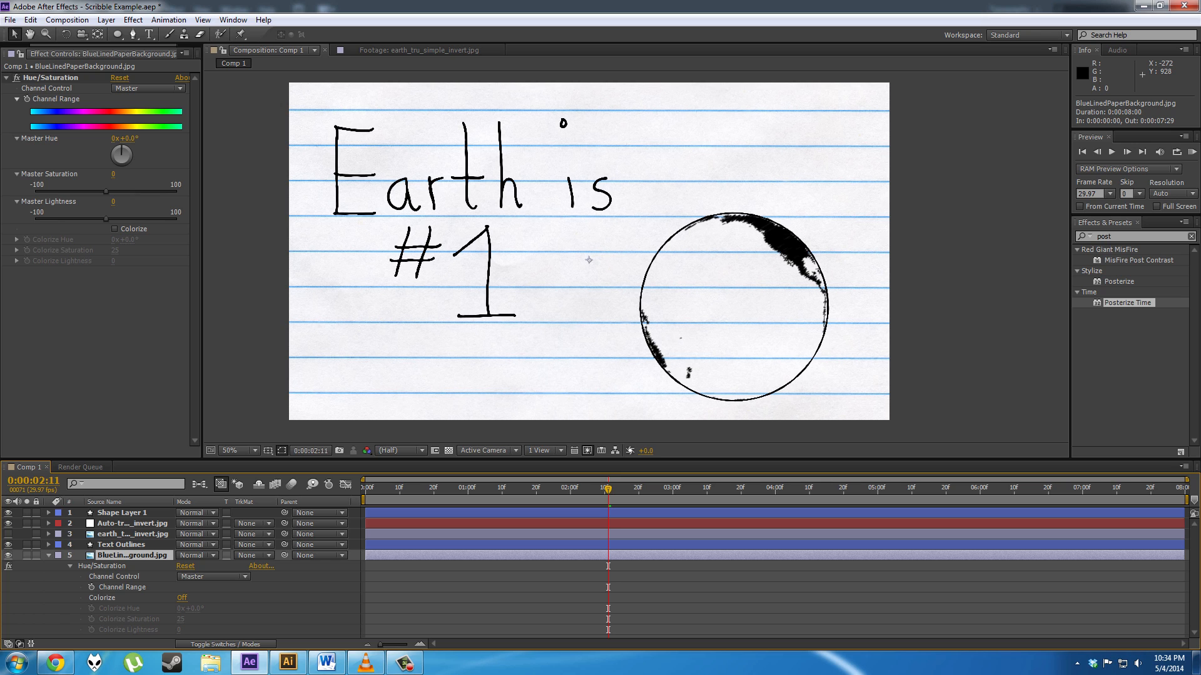
left_click(182, 598)
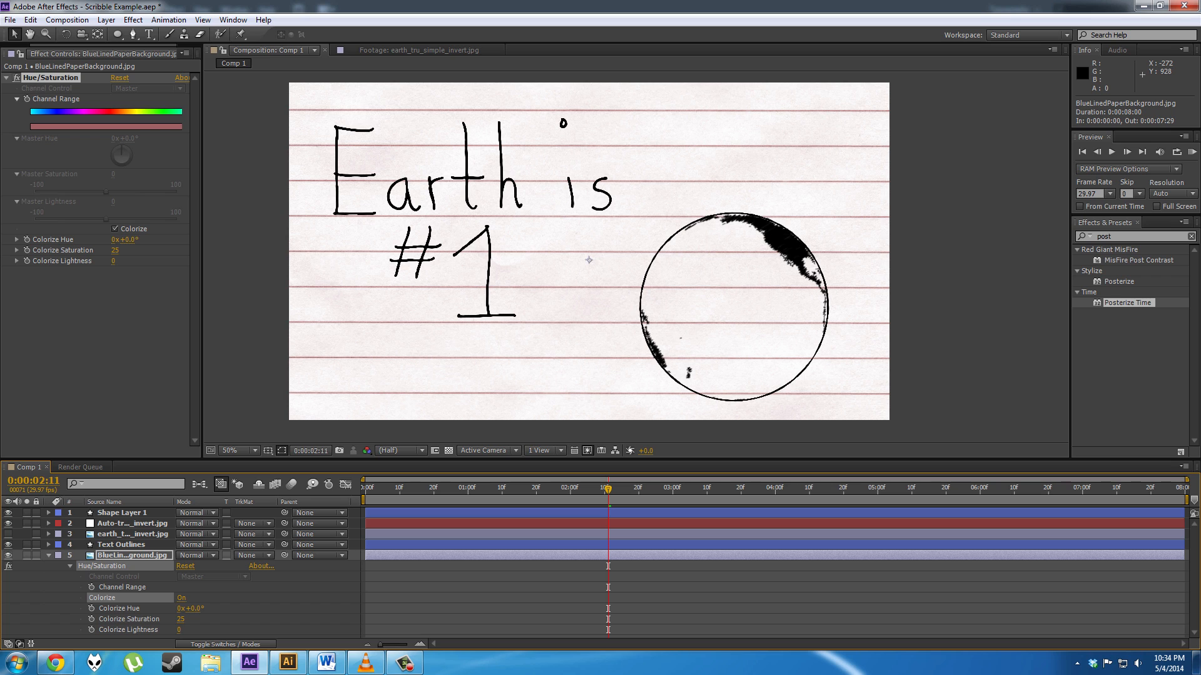
left_click_drag(195, 609, 335, 609)
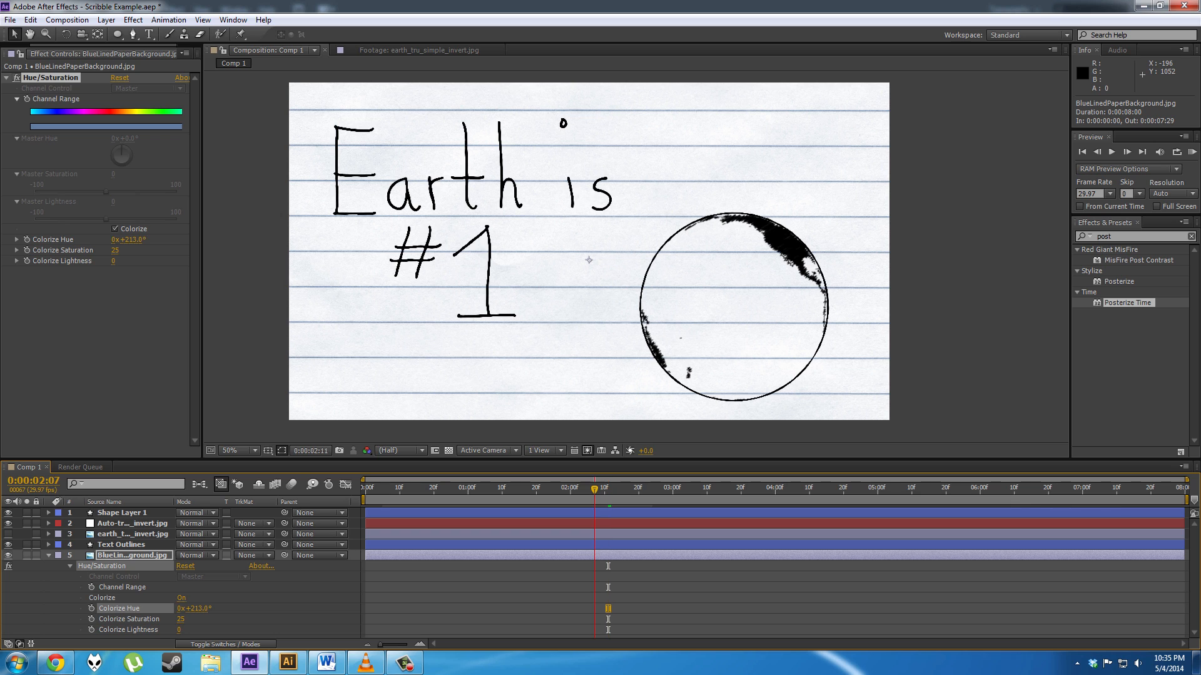
Step: Add the time-stepped wiggle expression with fps=5 and amount=50 to the paper's Colorize Lightness
key("Home")
left_click(91, 630, "alt")
key("ctrl+z")
left_click(91, 630, "alt")
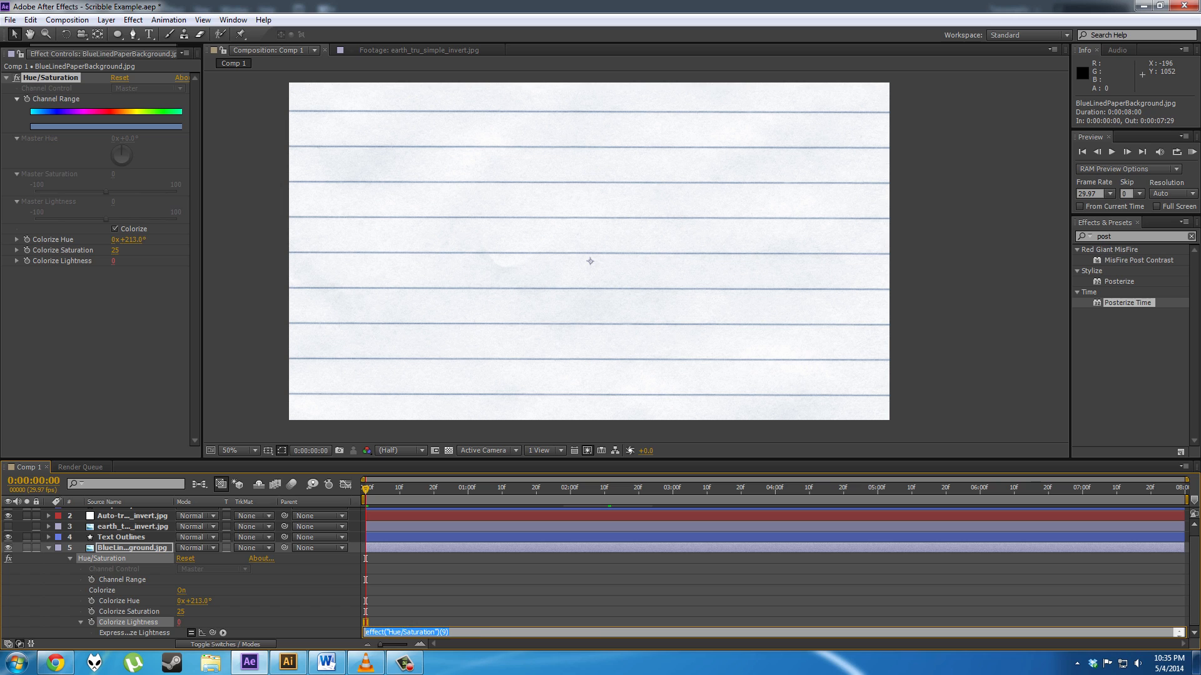
type("wiggle(fps,amount,octaves = 1, amp_mult = 0.5,(Math.round(time*fps))/fps);")
key("ctrl+a")
type("fps=5; //frequency")
key("Return")
type("amount=50; //amplitude")
Step: Change the Colorize Lightness expression's frequency to fps=10 and reduce its amplitude
mouse_move(365, 489)
left_mouse_down()
mouse_move(538, 489)
mouse_move(365, 489)
left_mouse_up()
left_click(413, 633)
left_click(413, 632)
key("Down")
key("BackSpace")
Step: Scrub through the timeline and preview the composition from the first frame to check the paper's lightness flicker
left_click_drag(366, 489, 431, 489)
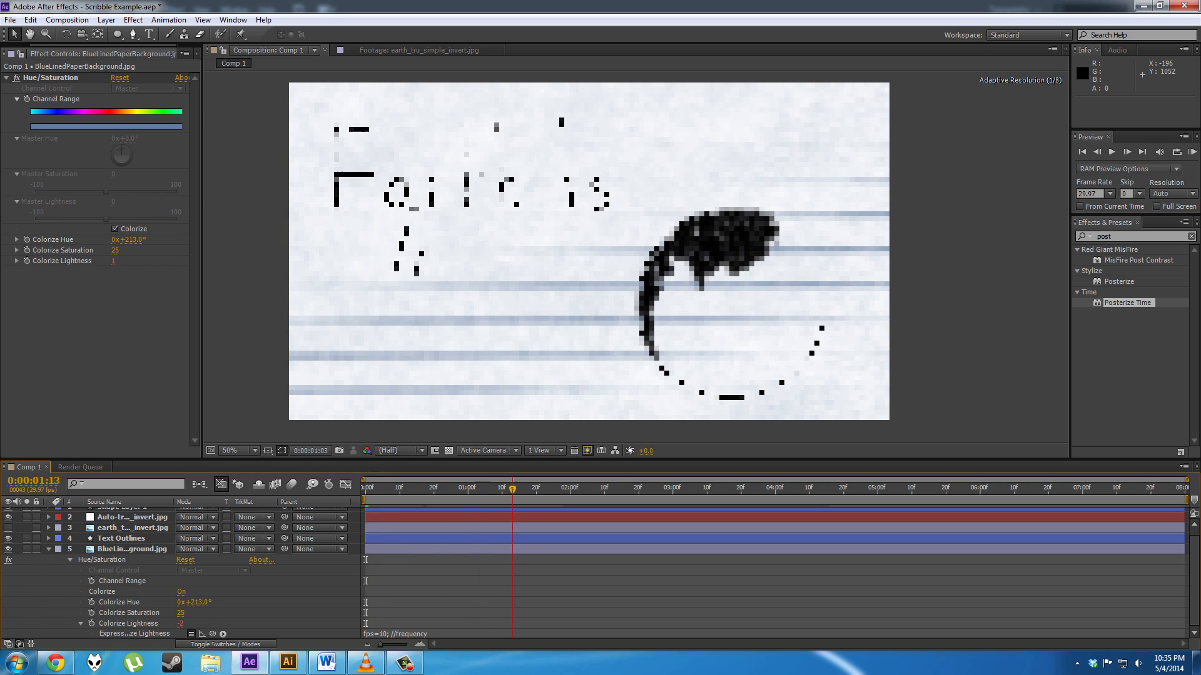
key("Home")
key("space")
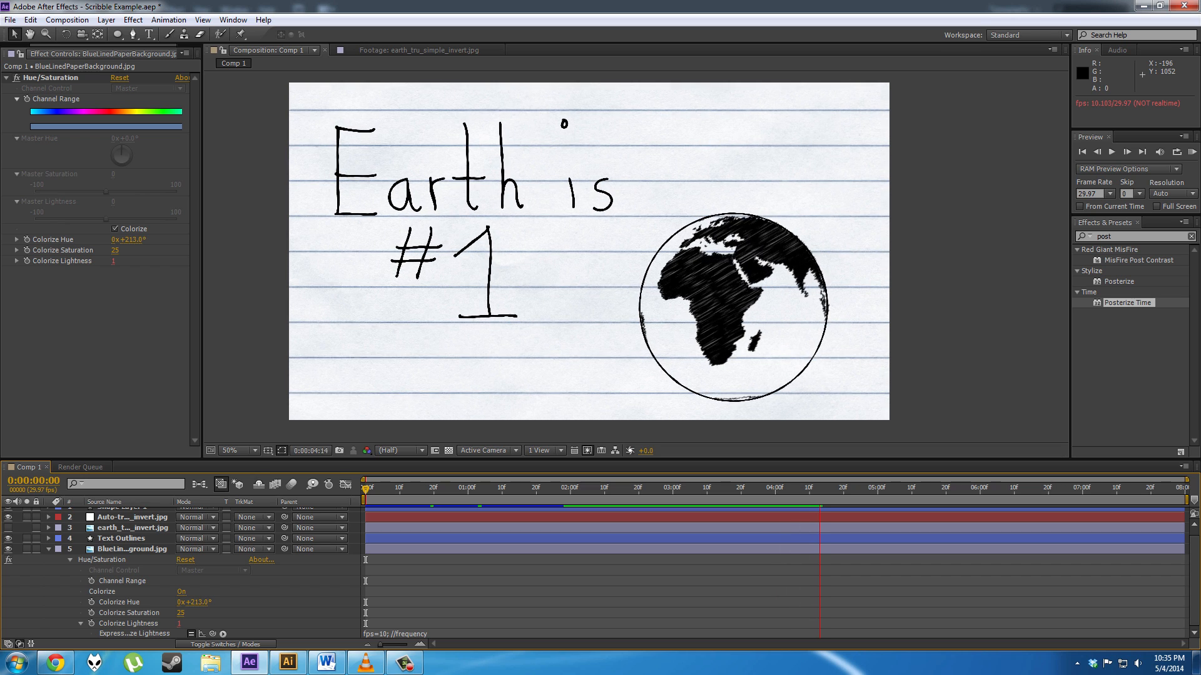
key("space")
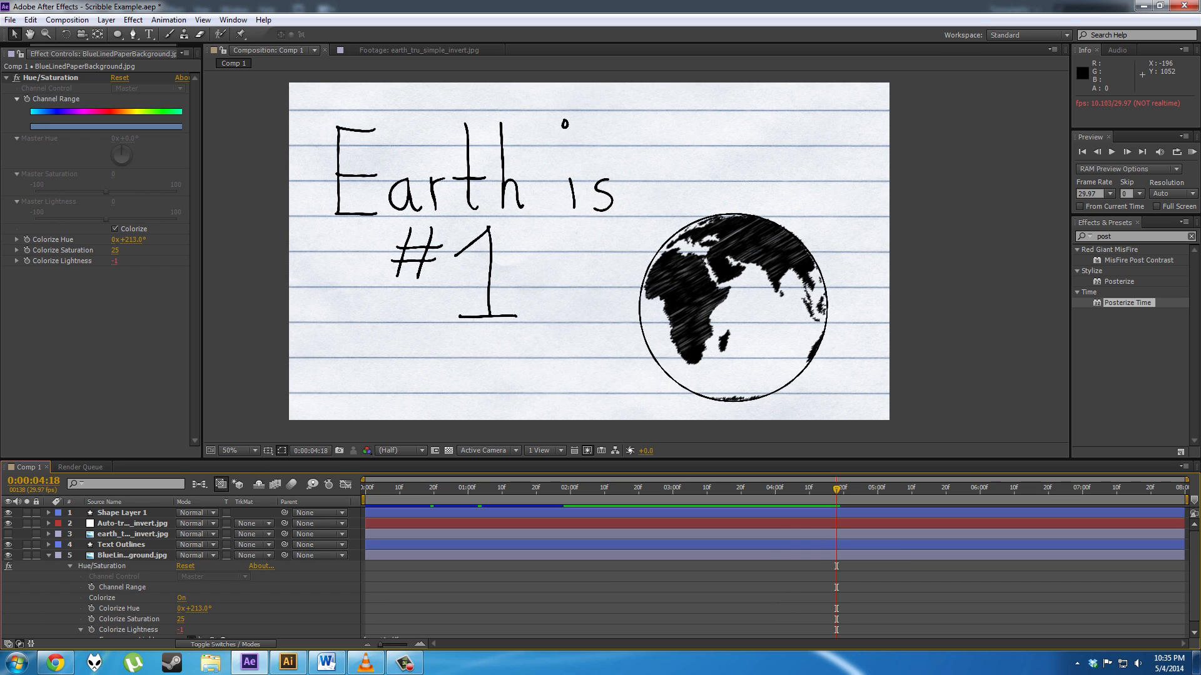
Step: Collapse the paper layer's properties and set the blending mode of the circle shape, auto-traced globe and Text Outlines layers to Darken
left_click(49, 555)
left_click(49, 555)
left_click(49, 555)
left_click(208, 513)
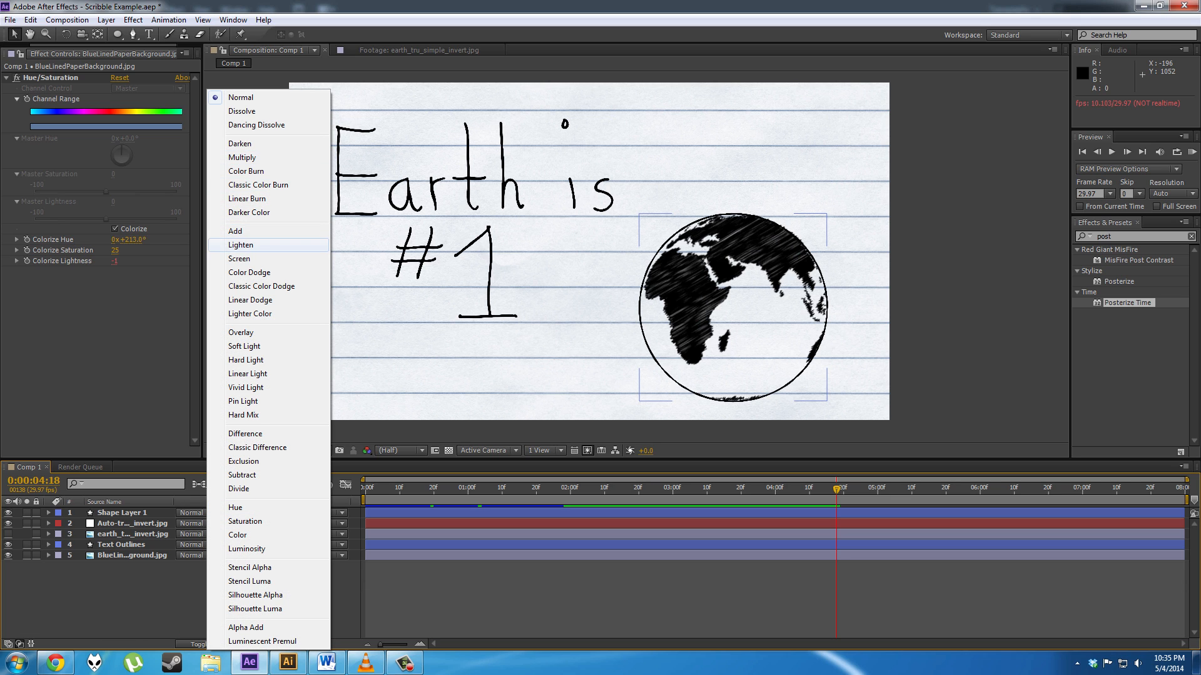
left_click(239, 143)
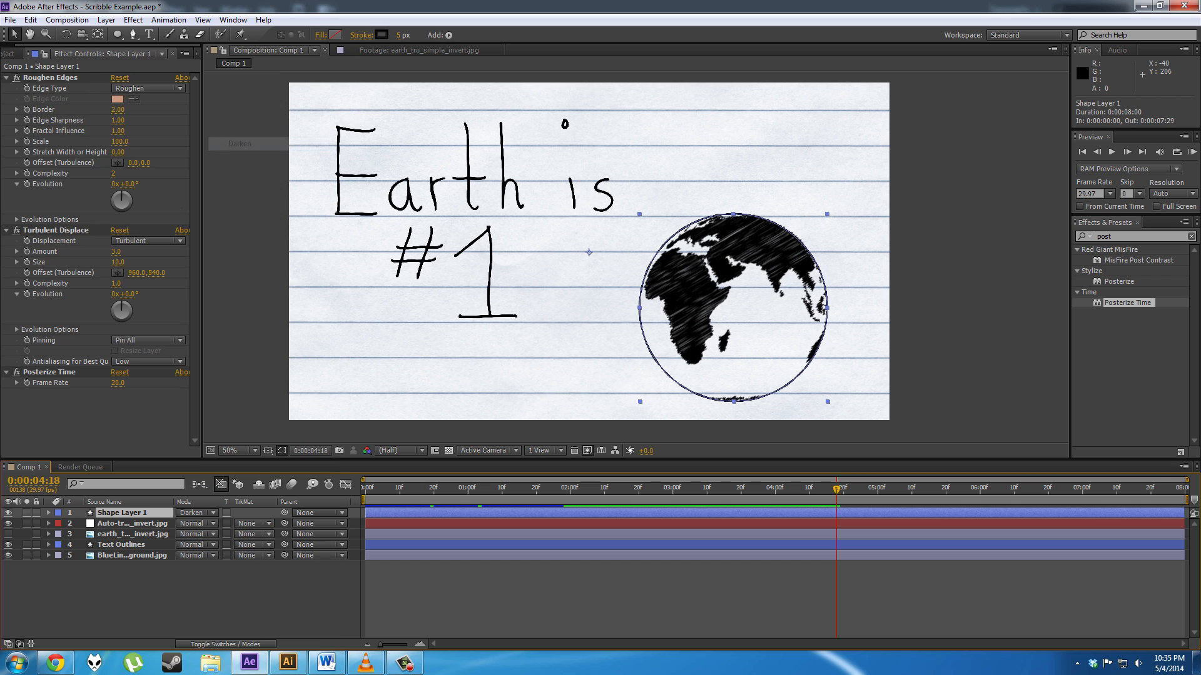
left_click(208, 512)
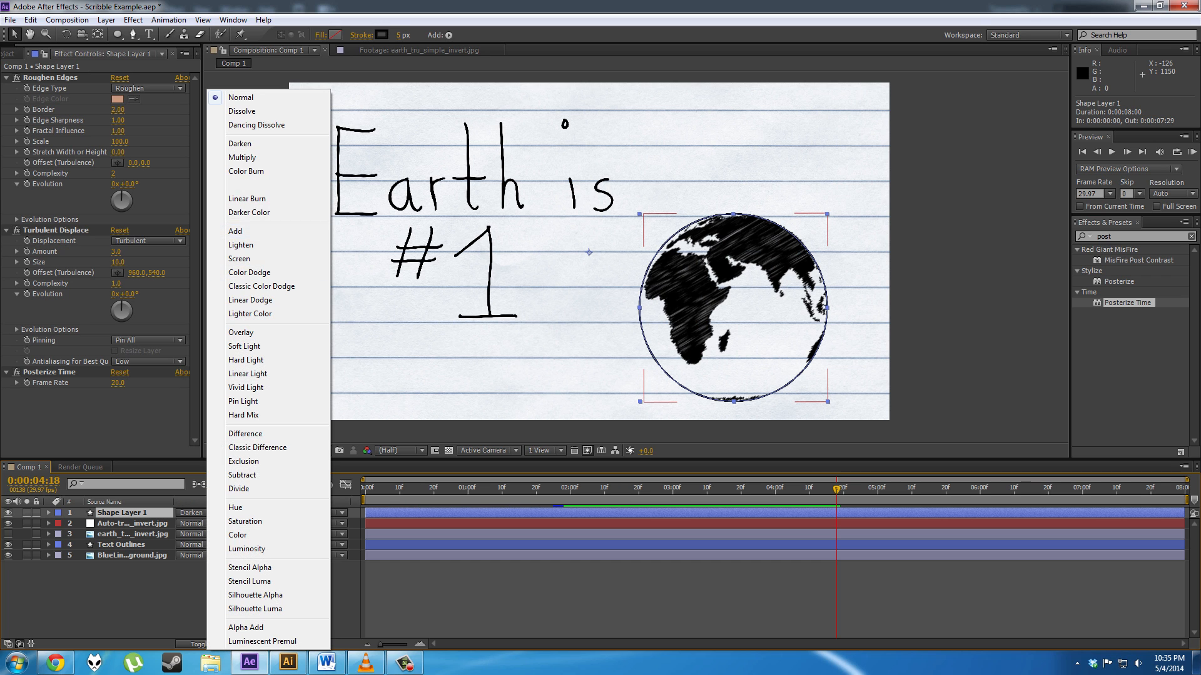
left_click(240, 143)
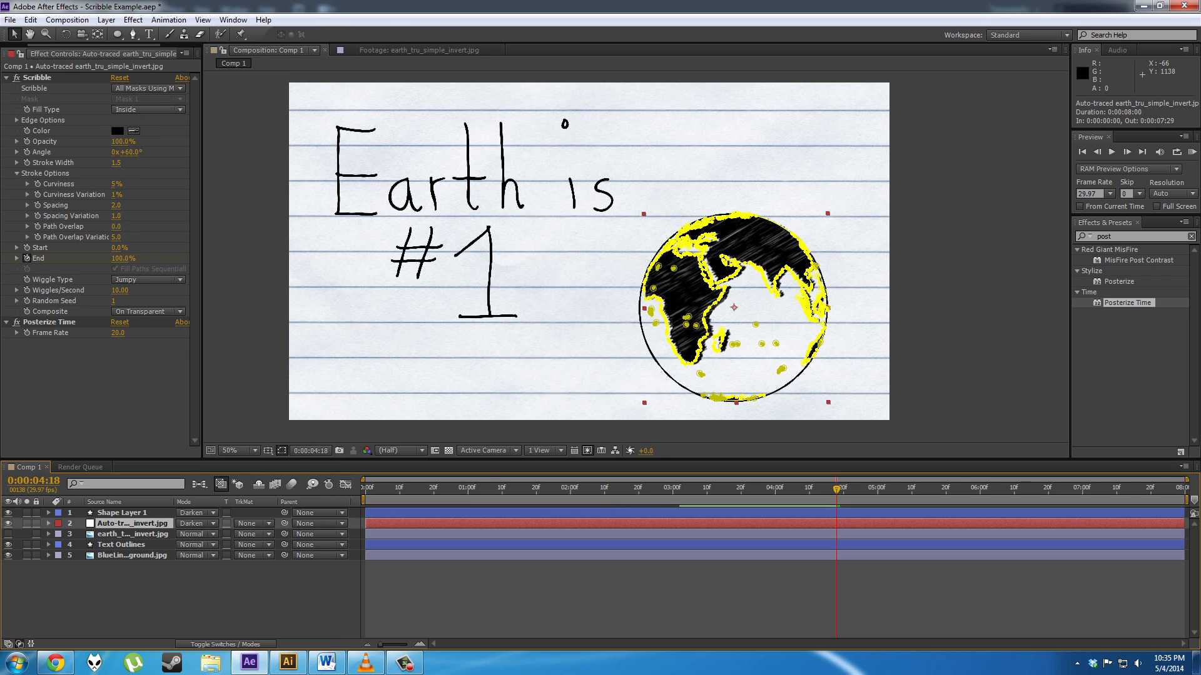
left_click(207, 544)
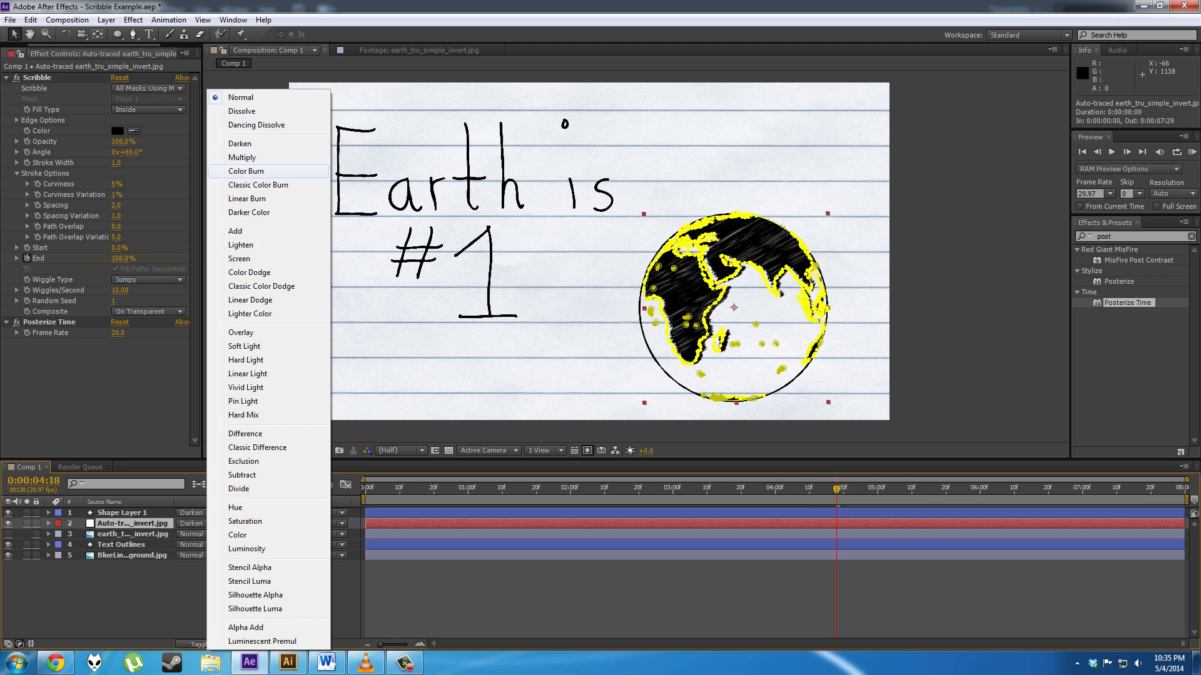
left_click(239, 143)
left_click(281, 597)
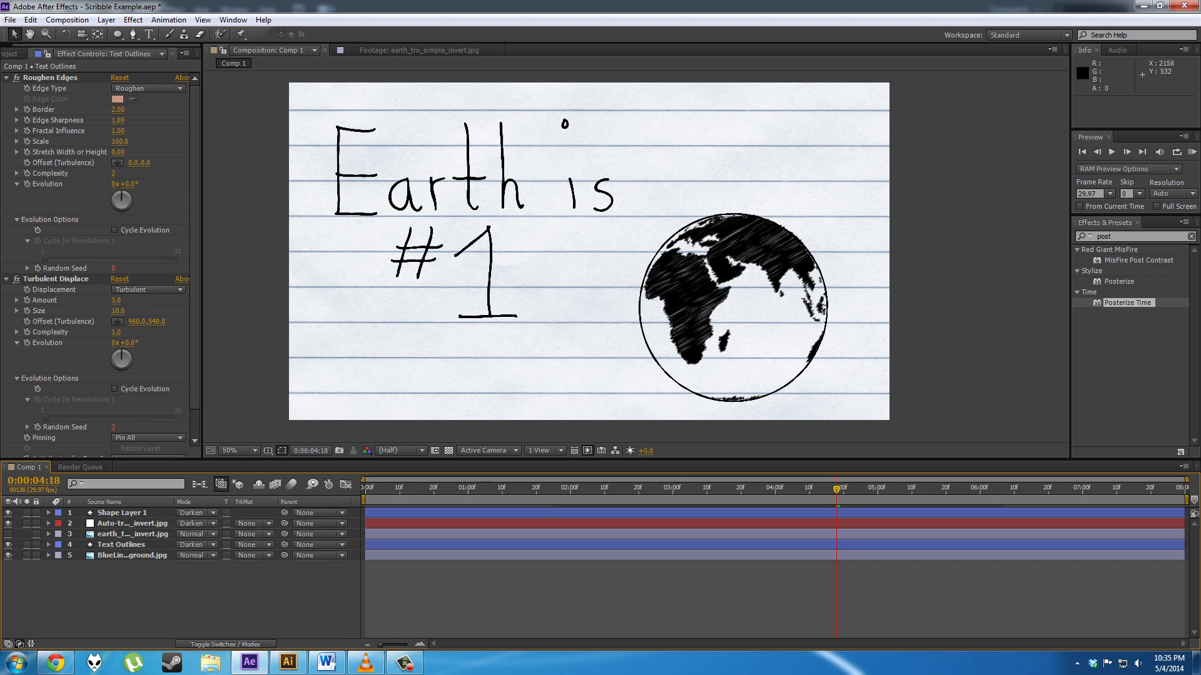
Step: Preview the composition from the first frame to check how the darkened drawing layers blend with the paper
left_click(601, 375)
left_click(502, 489)
key("Home")
key("space")
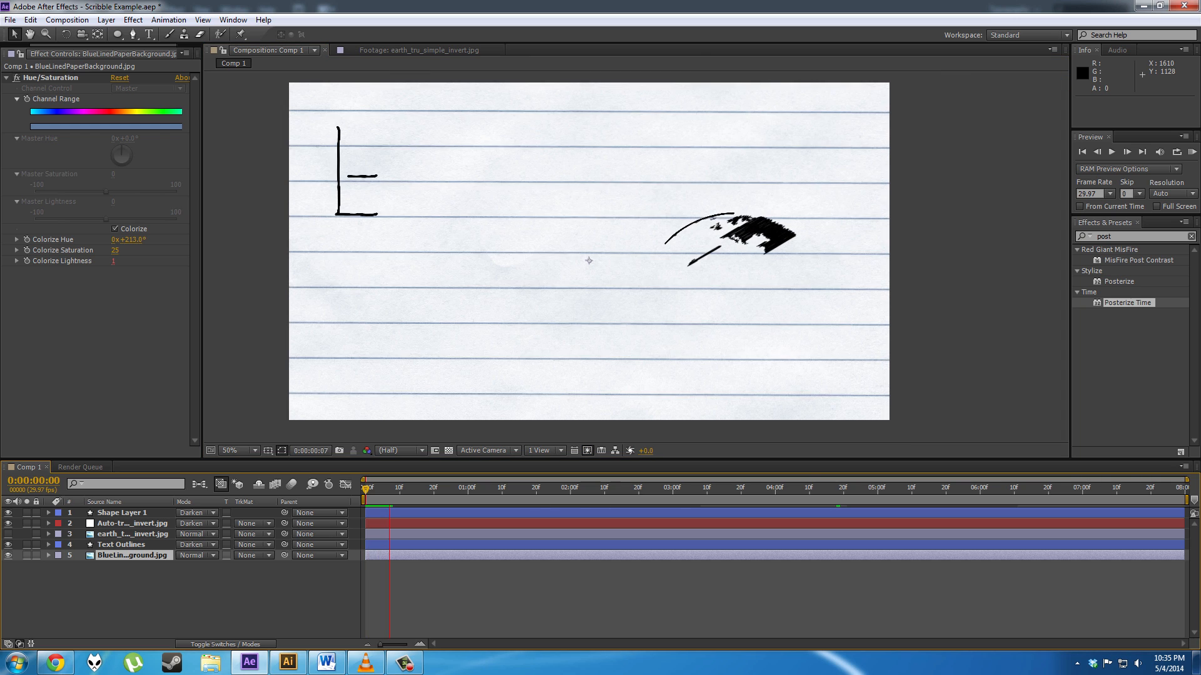
Step: Create a black 1920 x 1080 px solid above all layers and add a full-frame elliptical mask to it
left_click(67, 20)
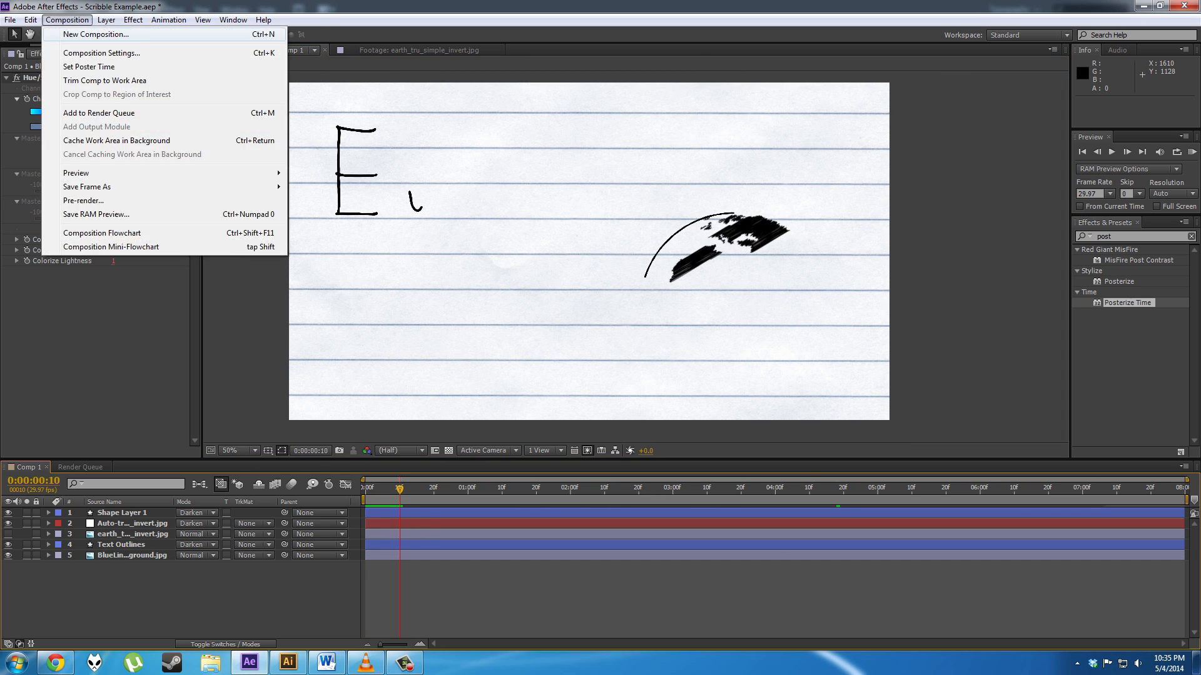
mouse_move(106, 20)
mouse_move(188, 35)
left_click(348, 48)
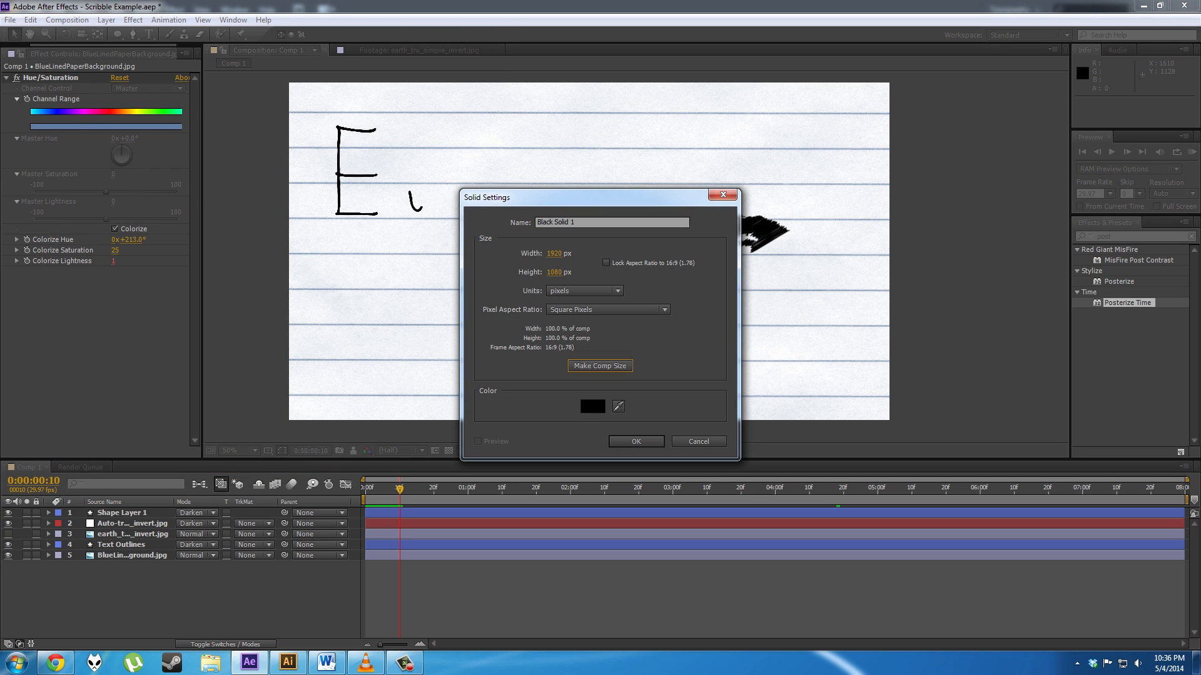
key("Return")
double_click(118, 34)
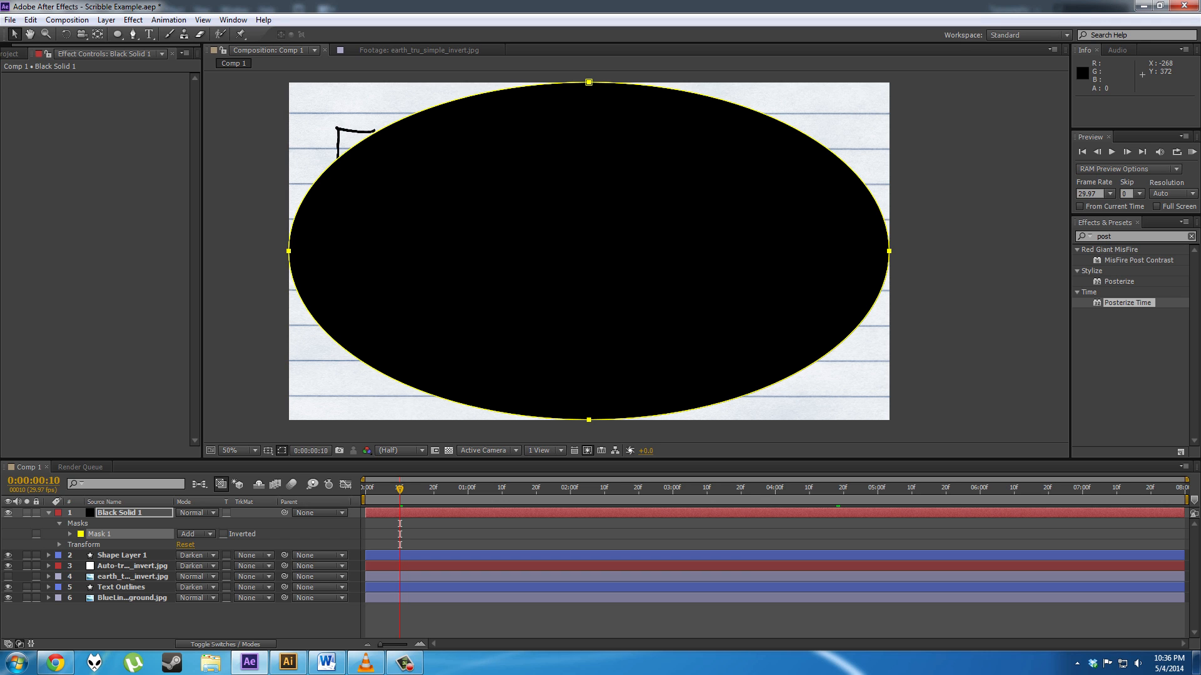
Step: Invert the black solid's mask and soften it into a vignette with feather 149 pixels, expansion 64 pixels and opacity 37%, checking it at 0:00:05:05
left_click(224, 534)
left_click(70, 534)
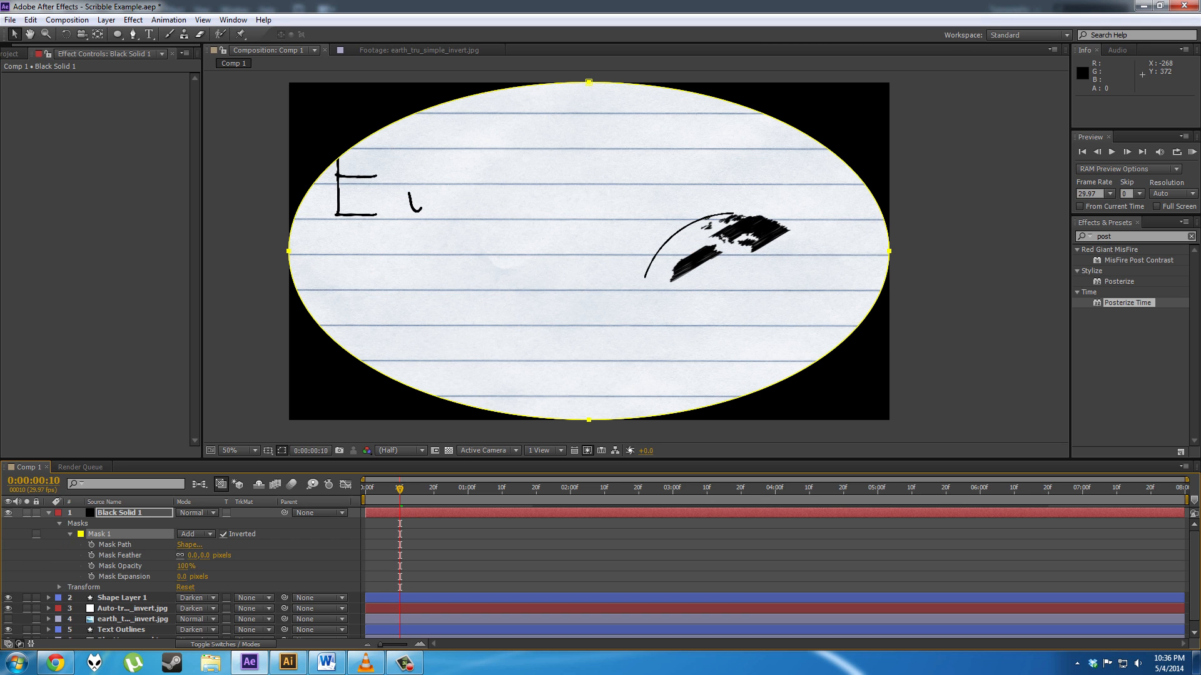
left_click_drag(190, 556, 287, 556)
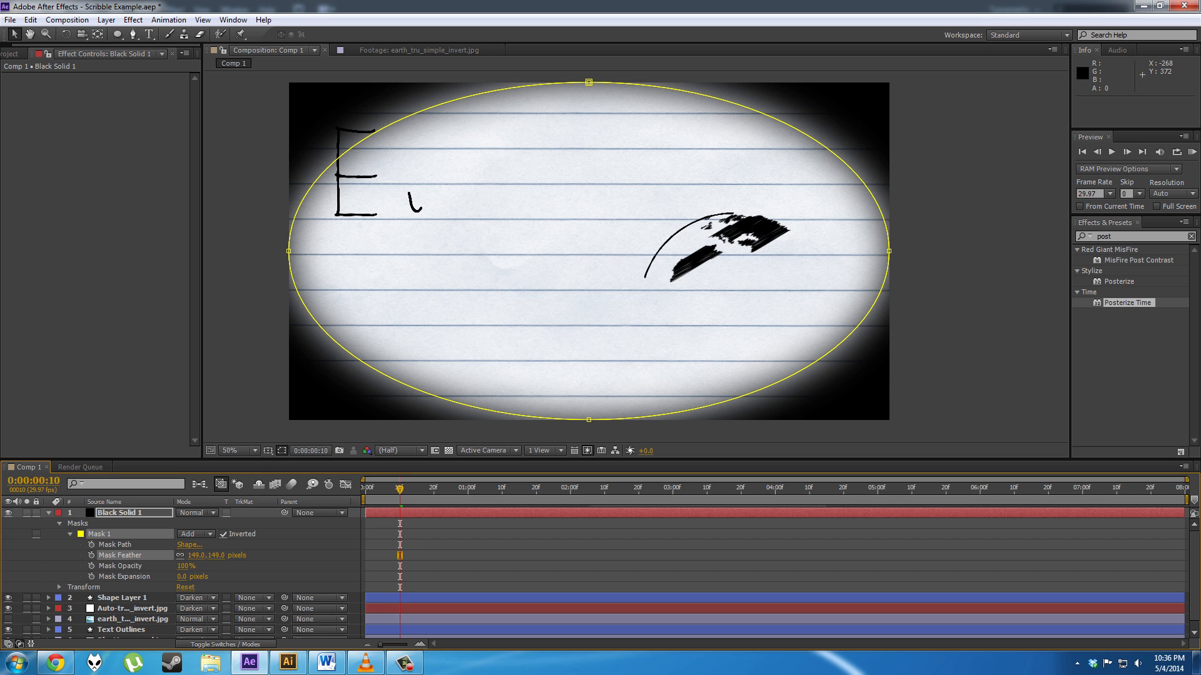
left_click_drag(182, 577, 149, 566)
left_click(183, 577)
left_click(236, 311)
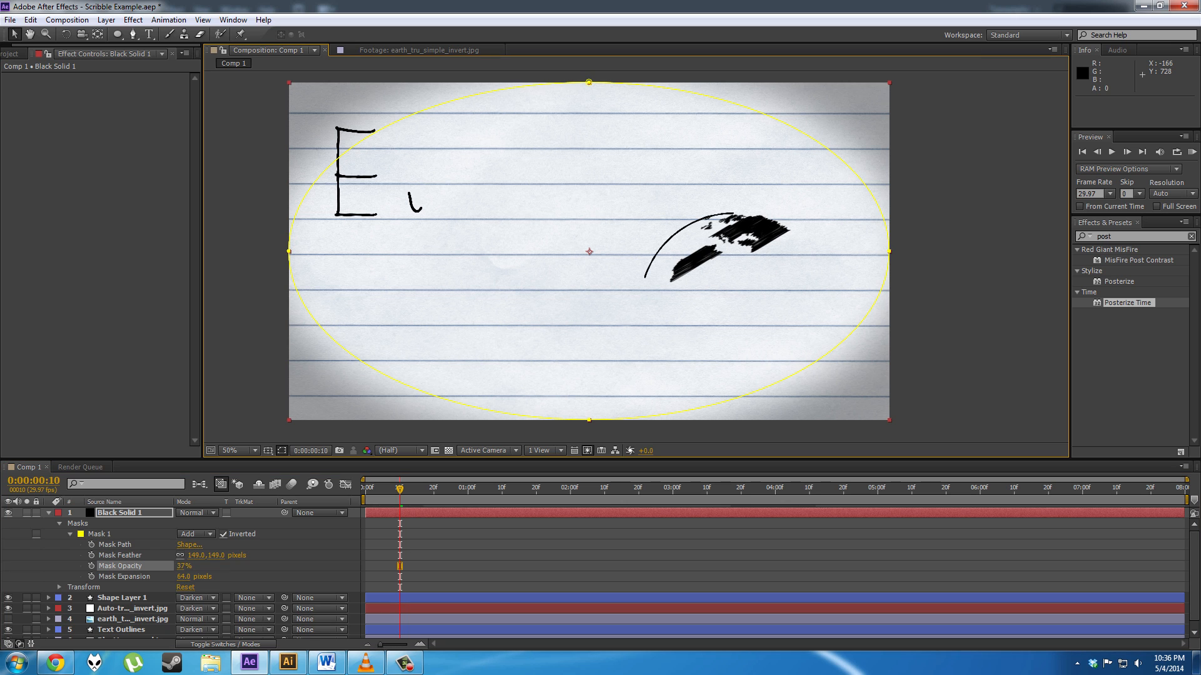
left_click(895, 488)
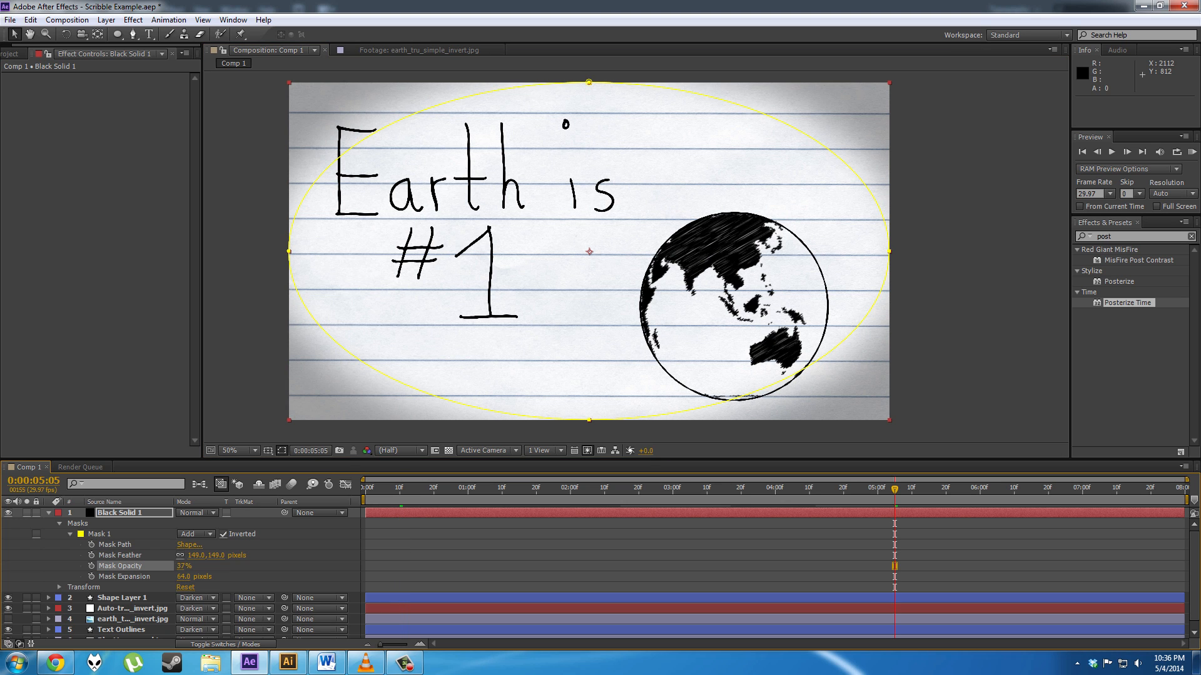
left_click(589, 262)
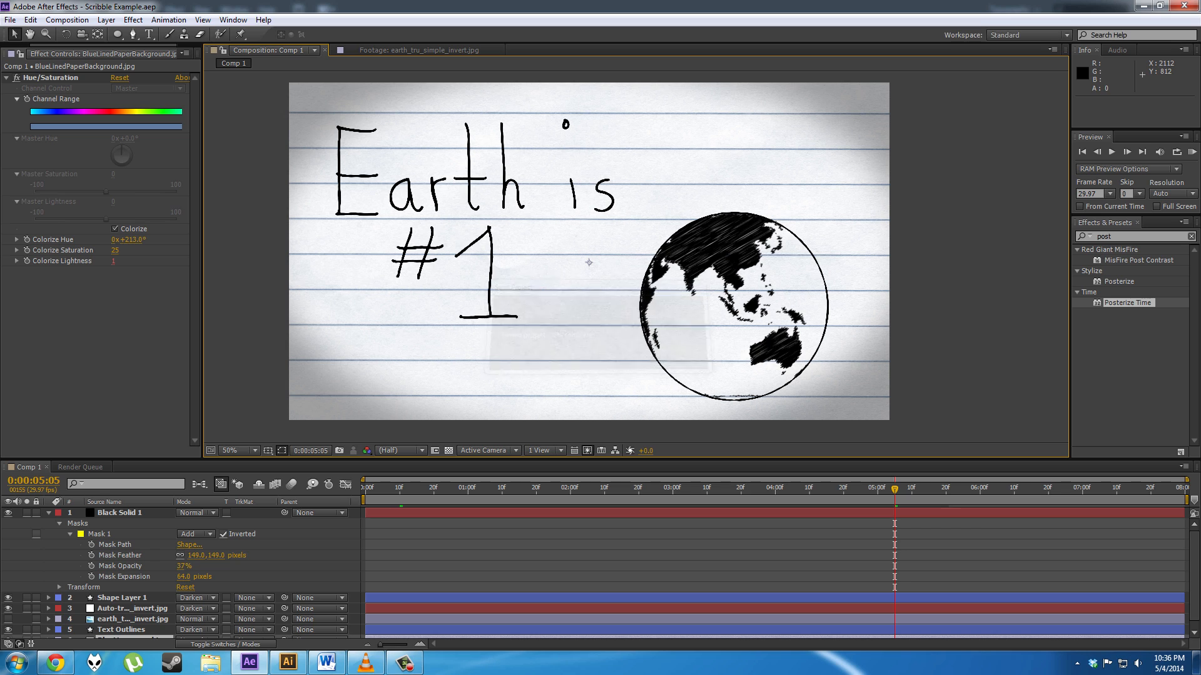